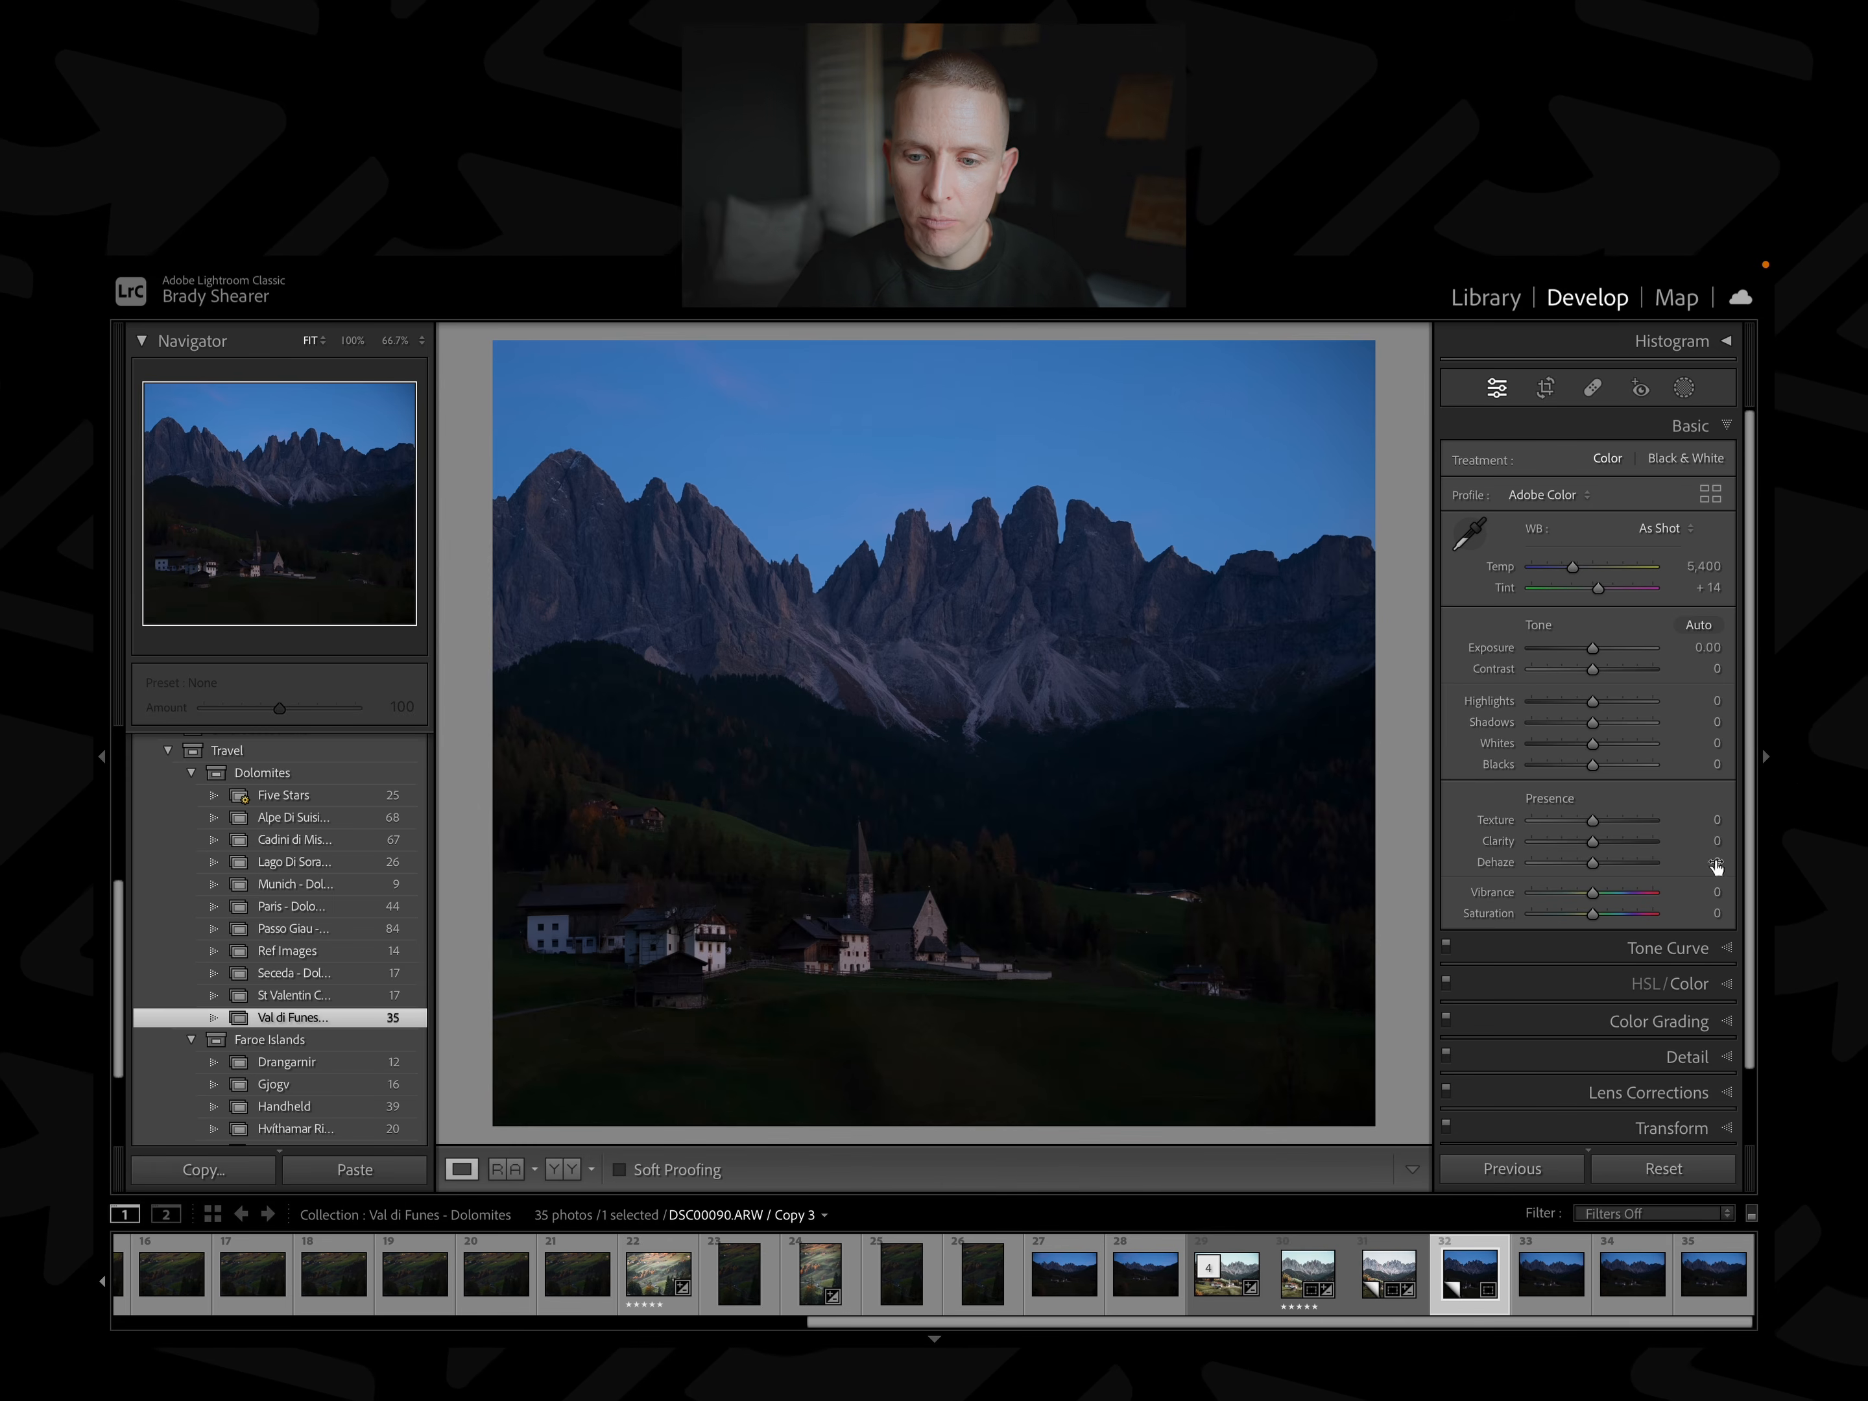
Apply automatic tone adjustments to the mountain photo and set its white balance to Auto.
click(1697, 626)
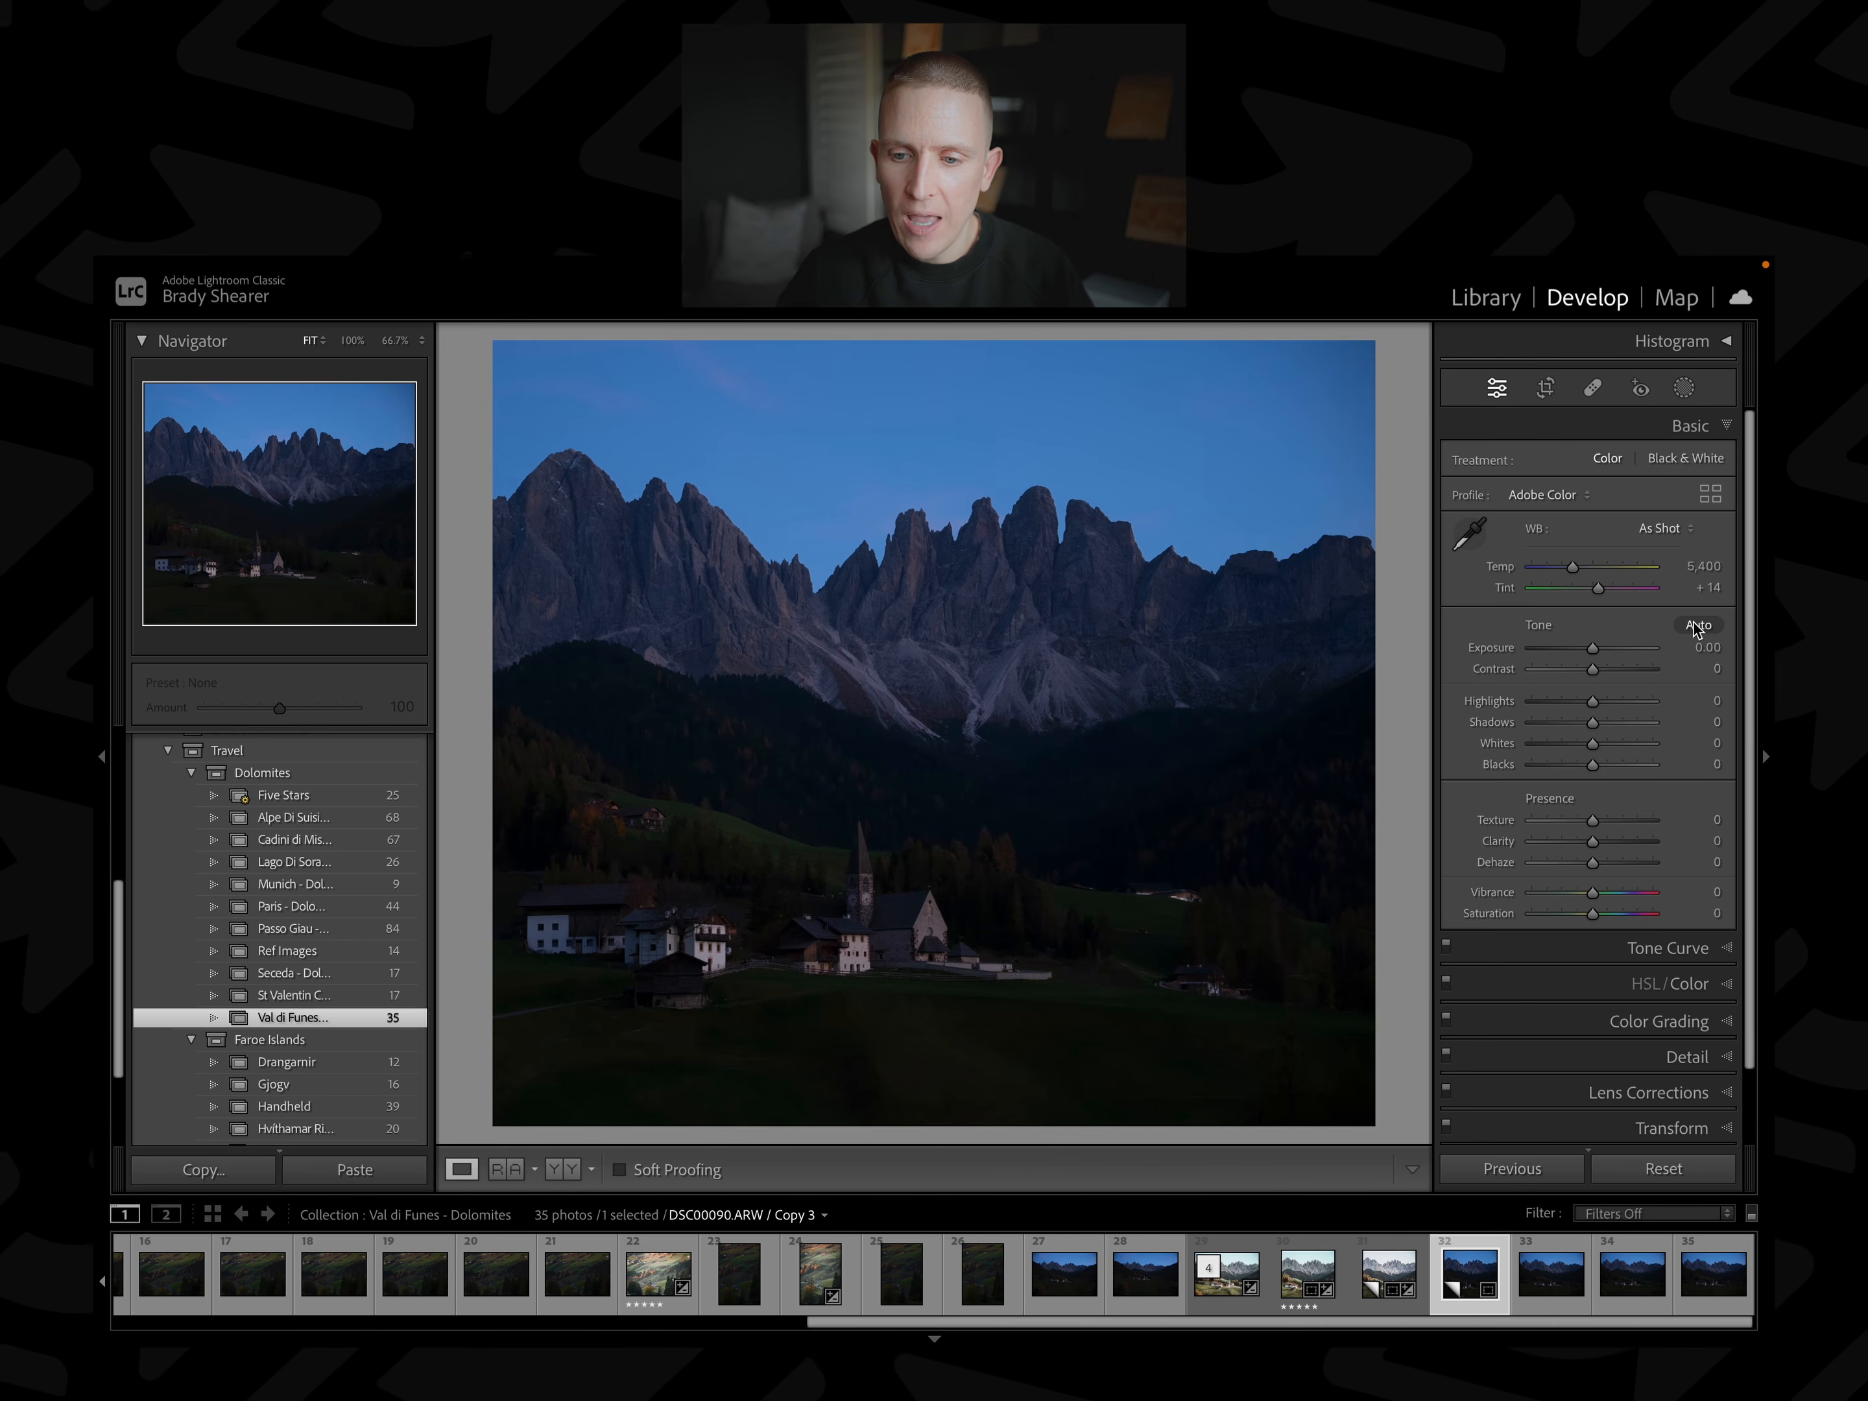
click(1676, 526)
click(1659, 547)
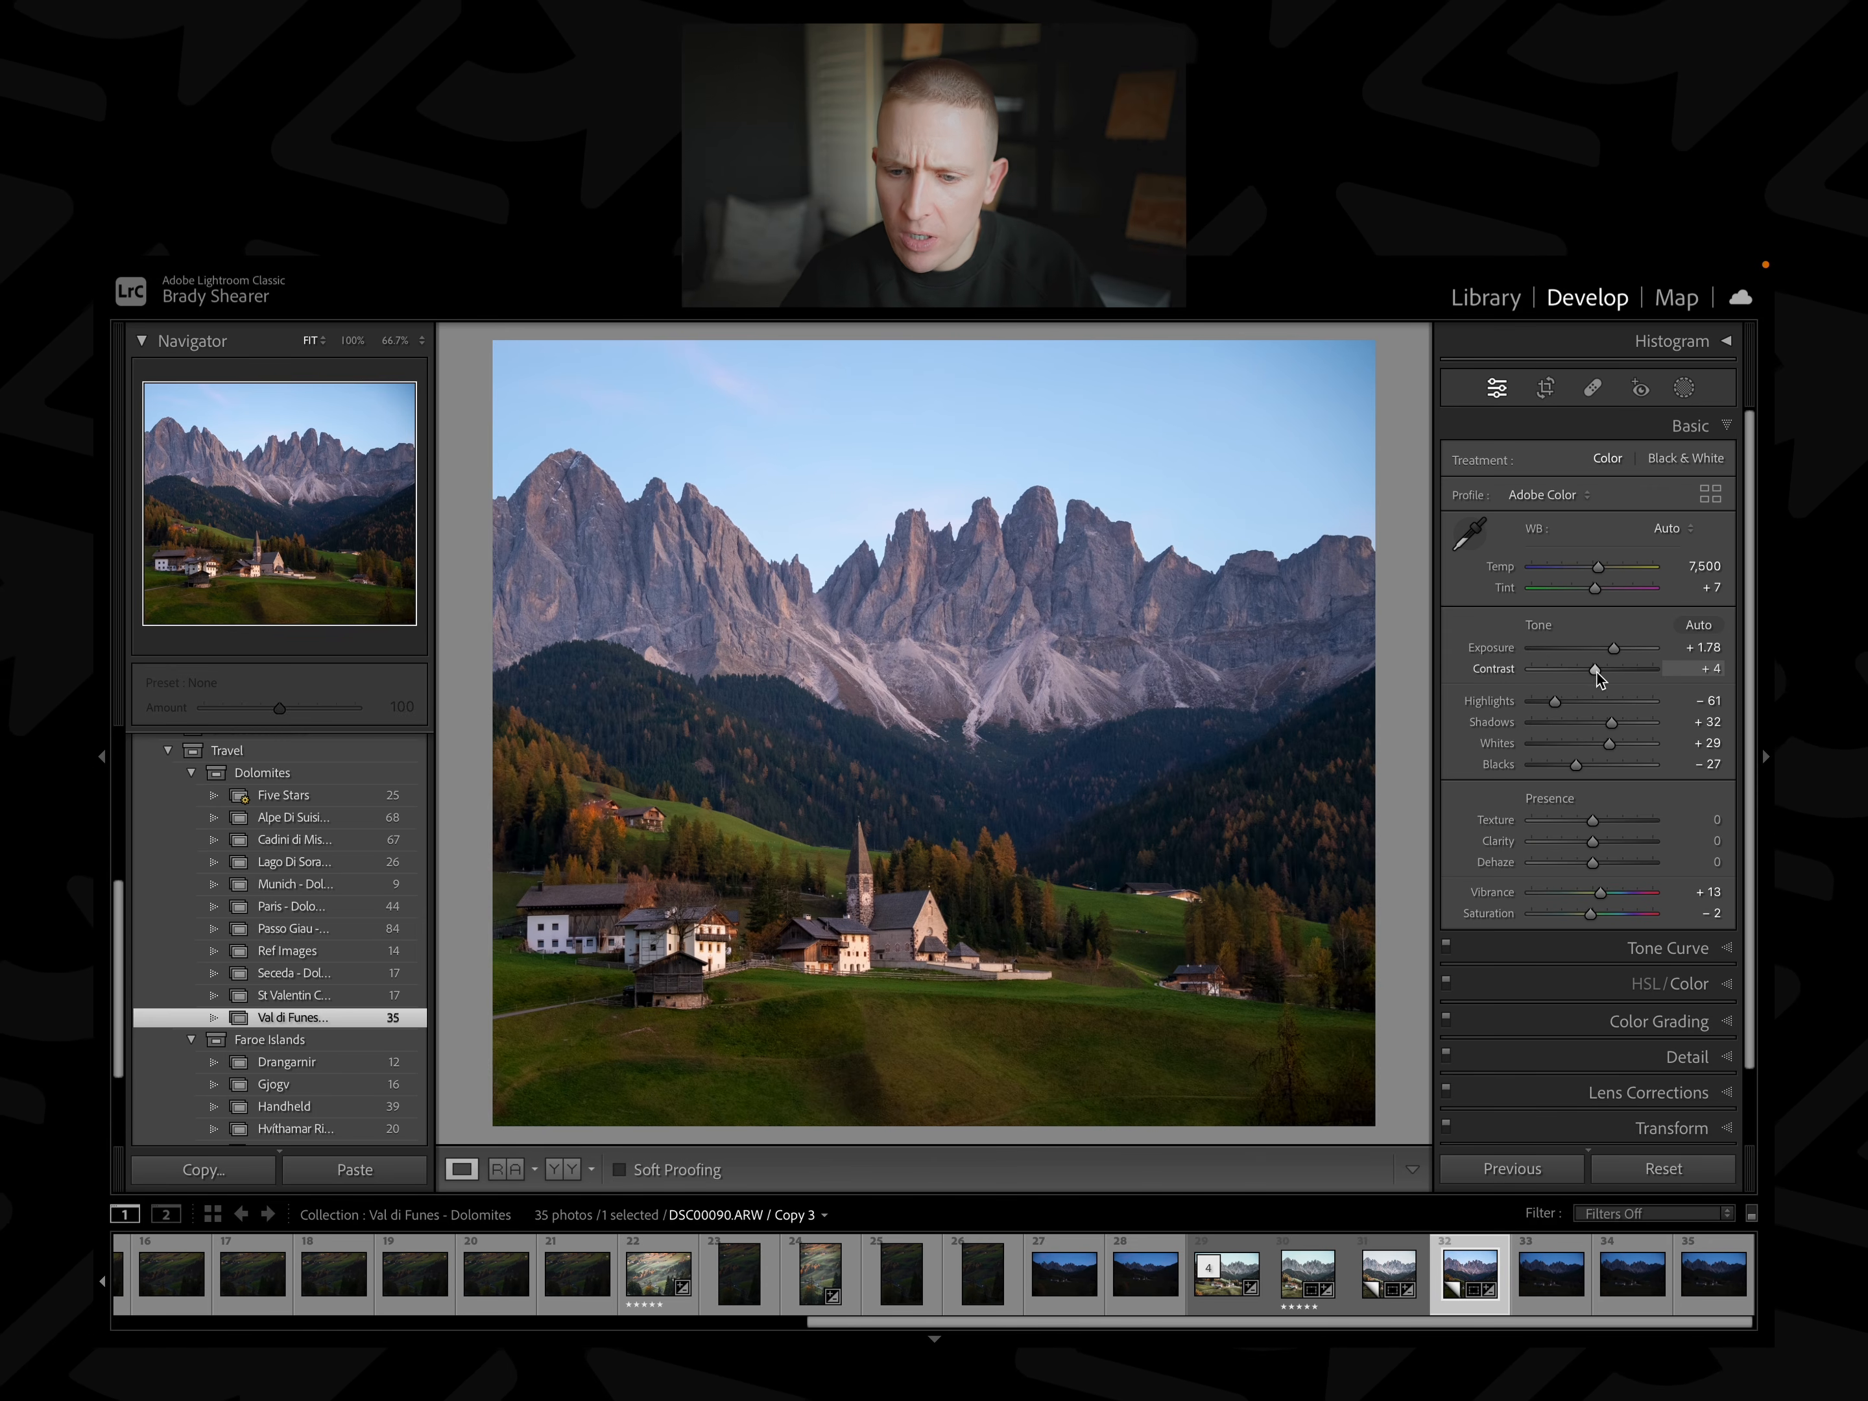
Set Contrast to +52, Highlights to -98, Shadows to +76, Whites to -19, Blacks to +57 and Saturation to -11.
drag(1596, 672, 1624, 675)
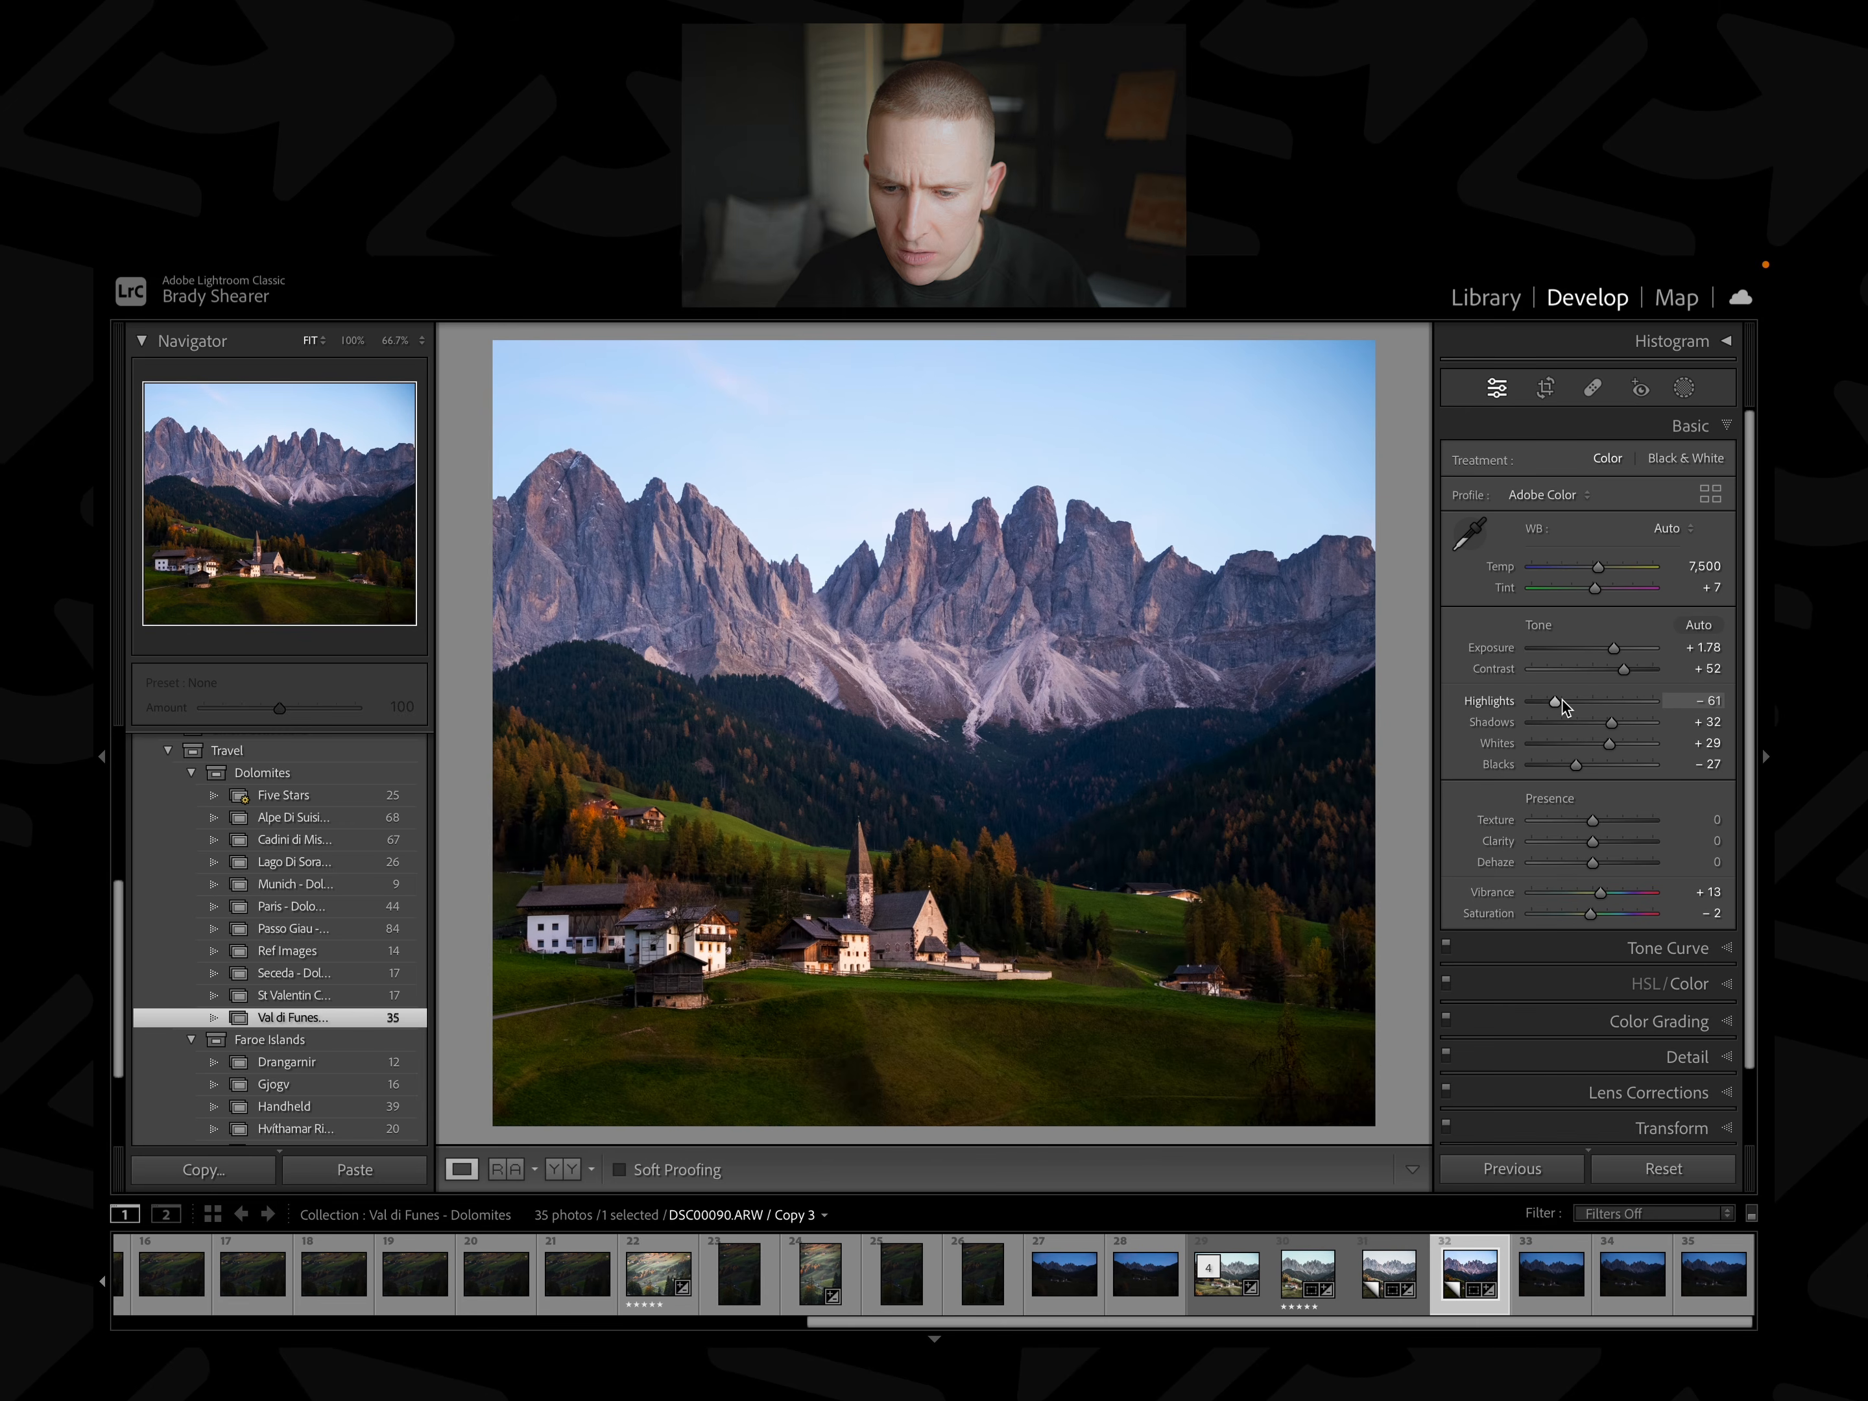
drag(1562, 708, 1548, 708)
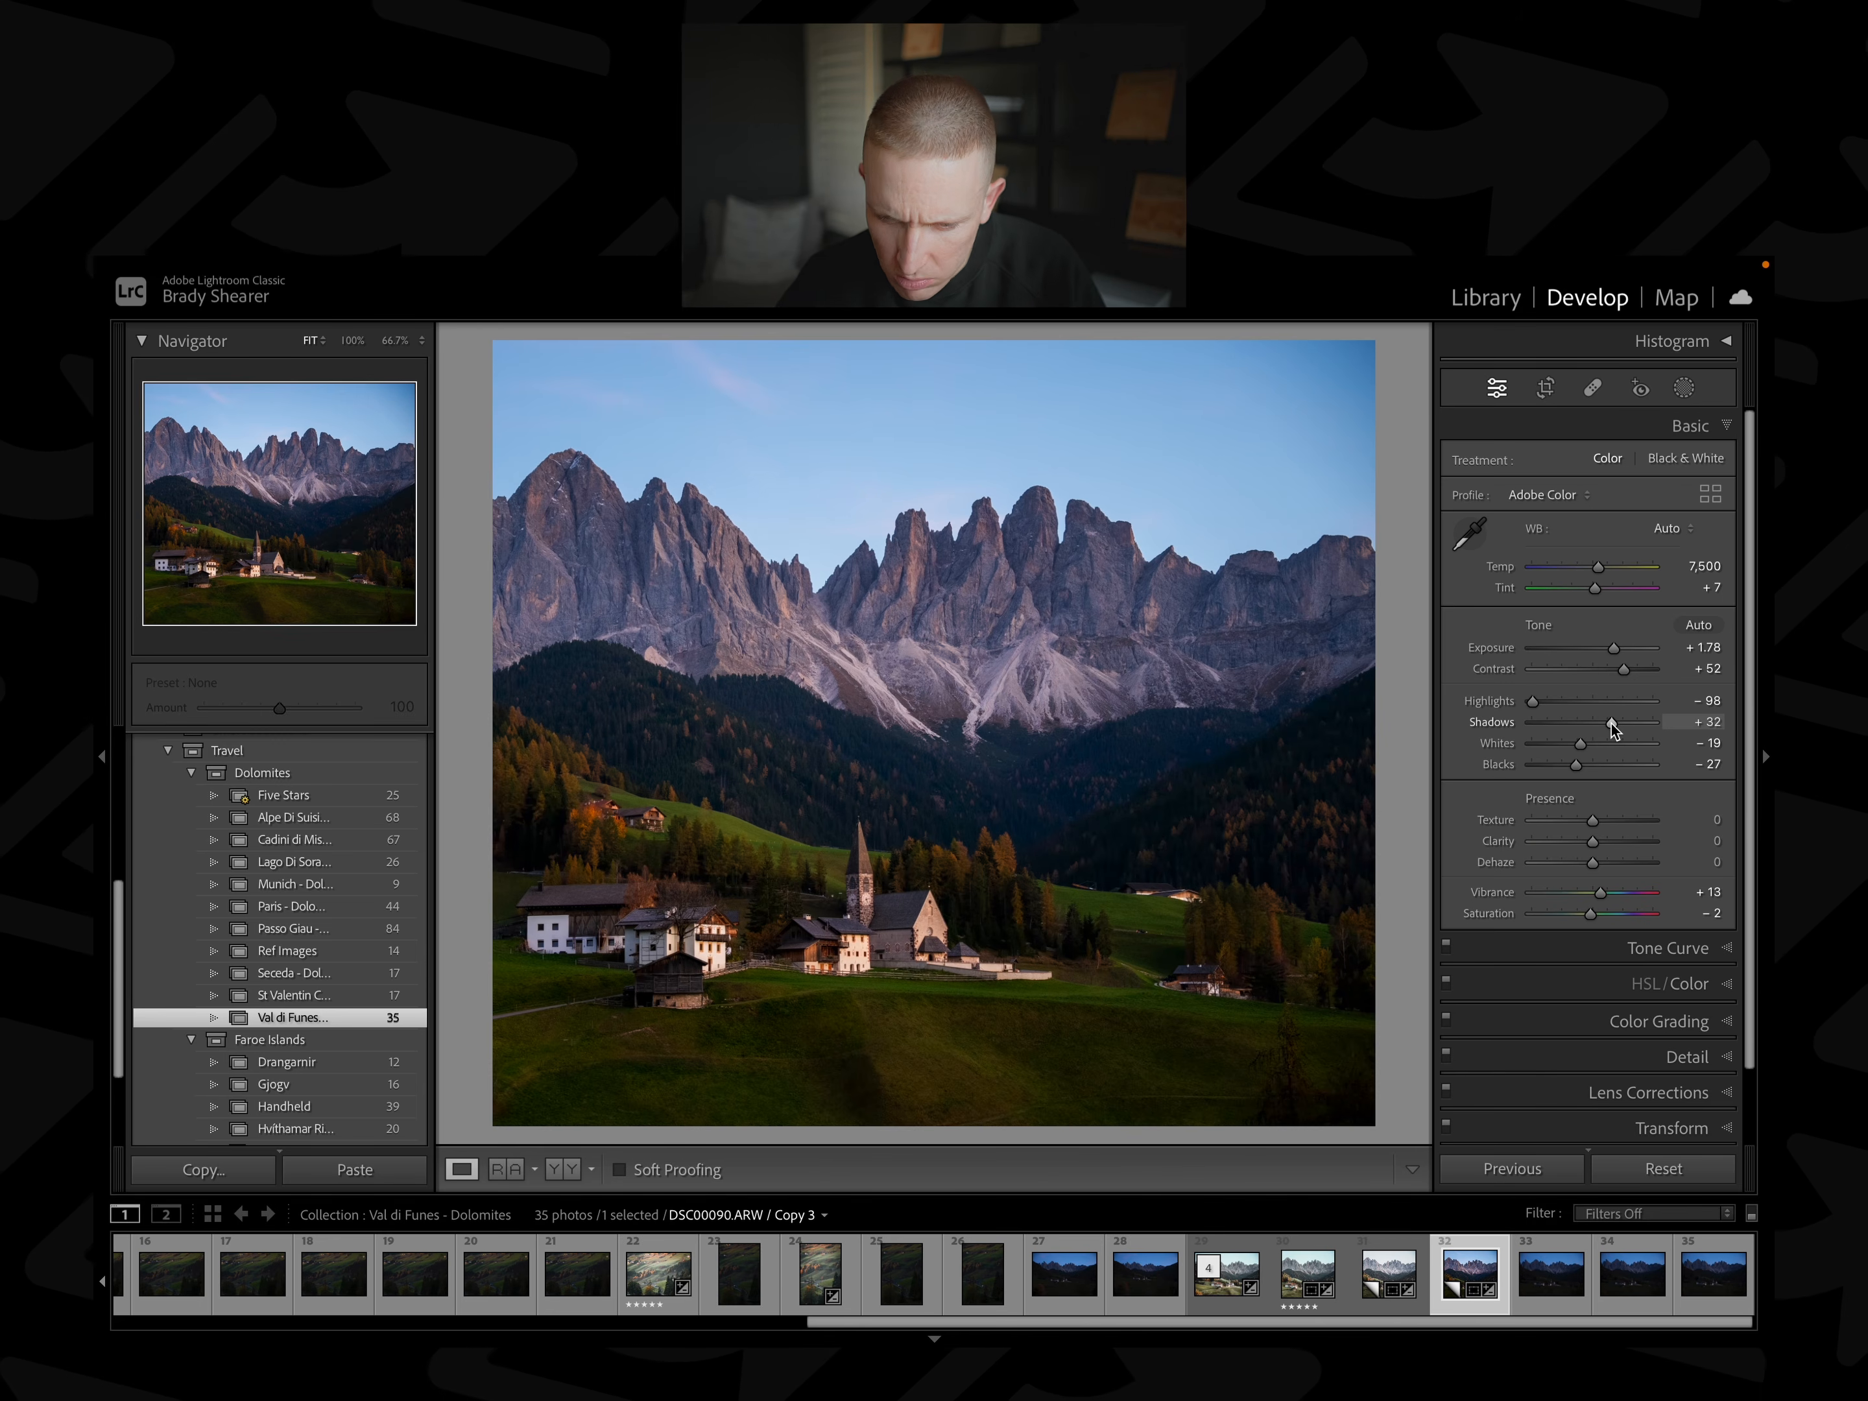
mouse_move(1611, 723)
mouse_down()
mouse_move(1640, 726)
mouse_move(1577, 764)
mouse_move(1618, 766)
mouse_up()
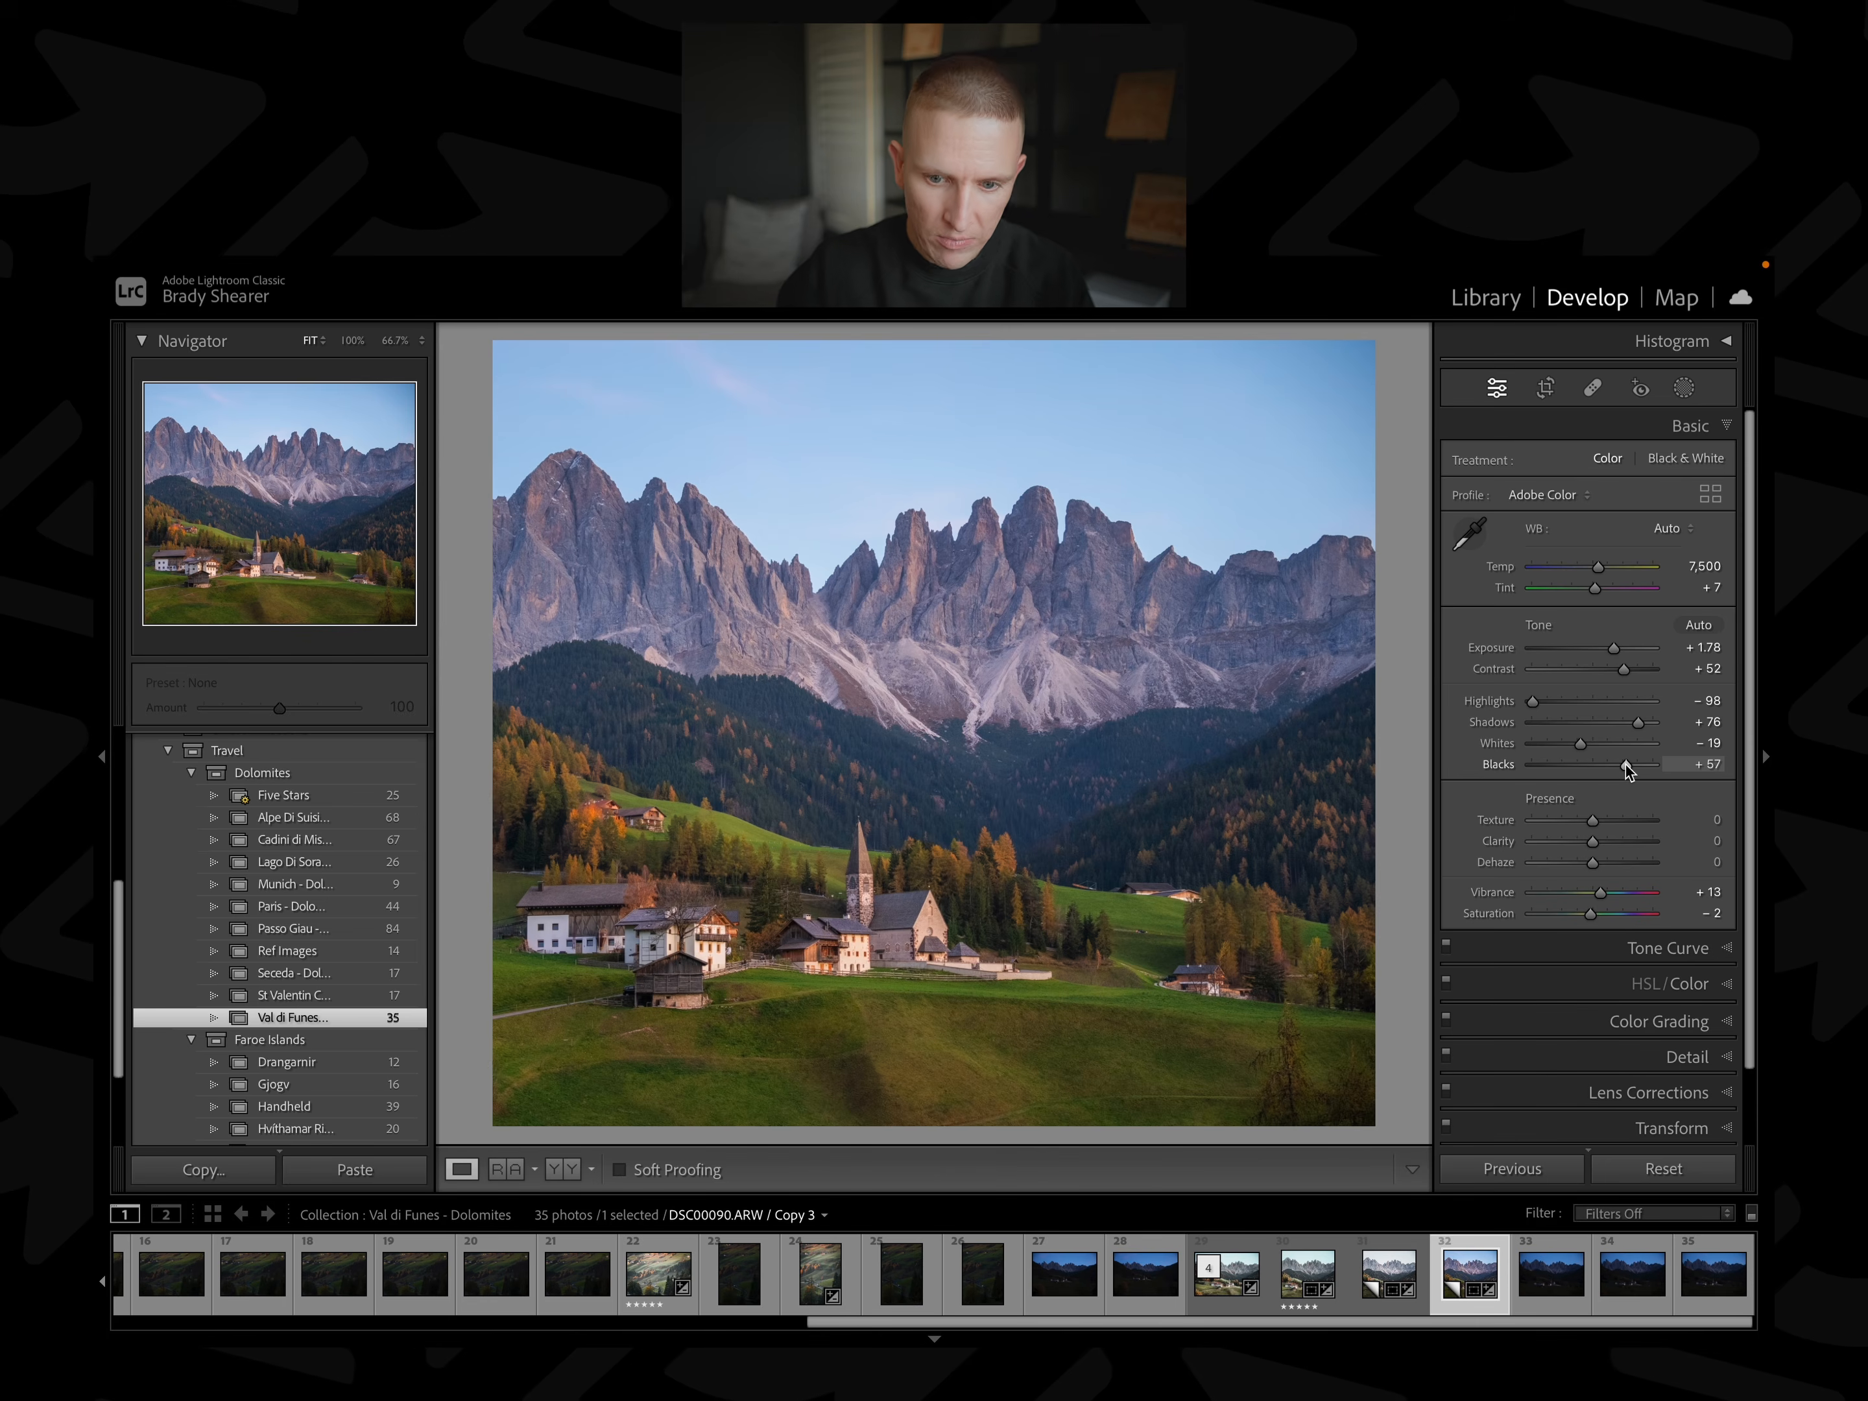
scroll(1610, 772, down, 3)
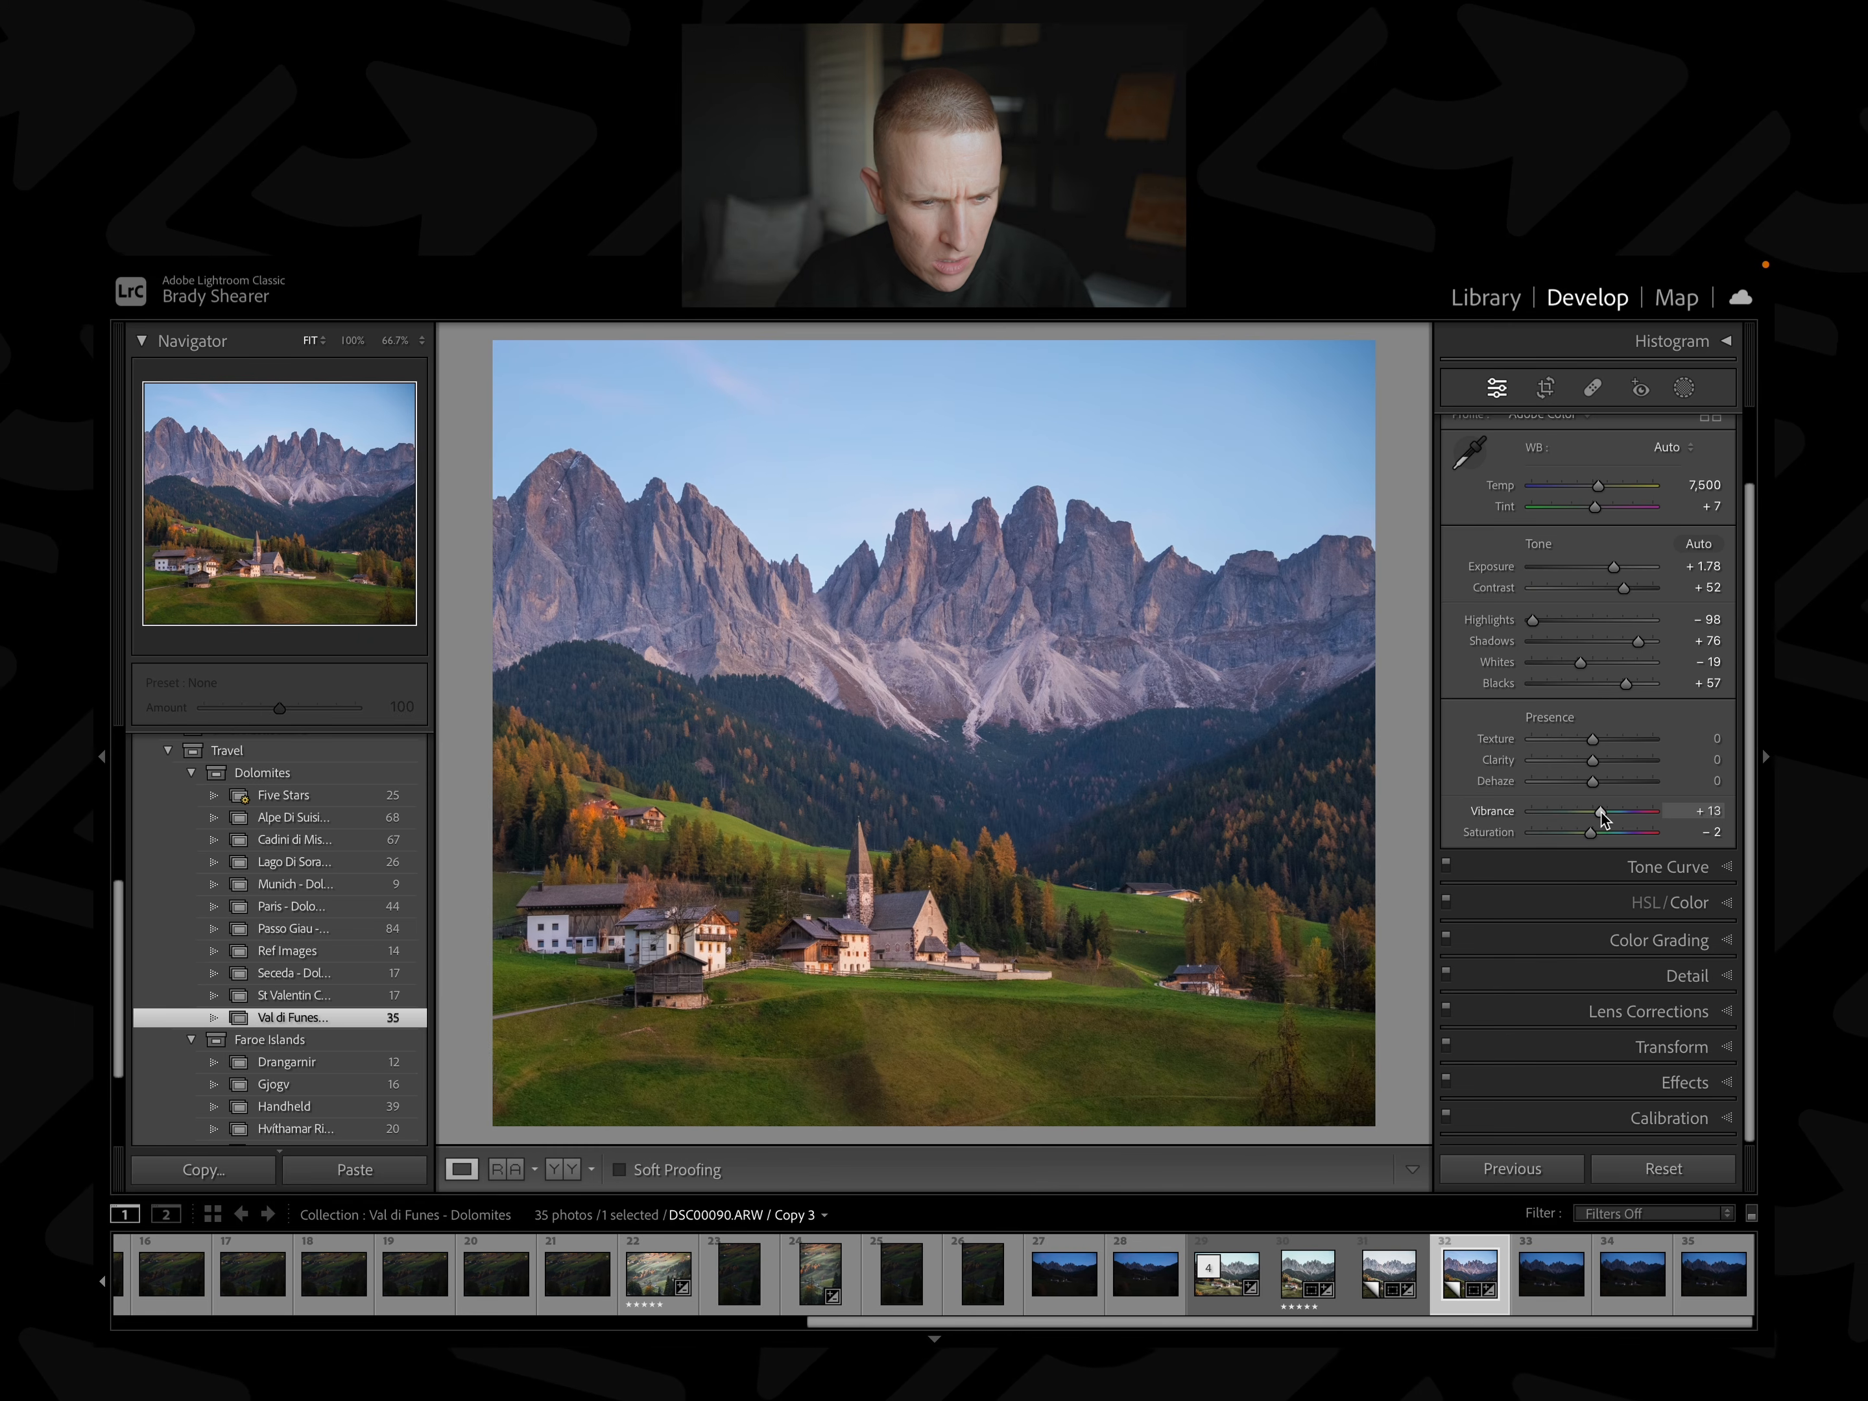
drag(1591, 833, 1586, 839)
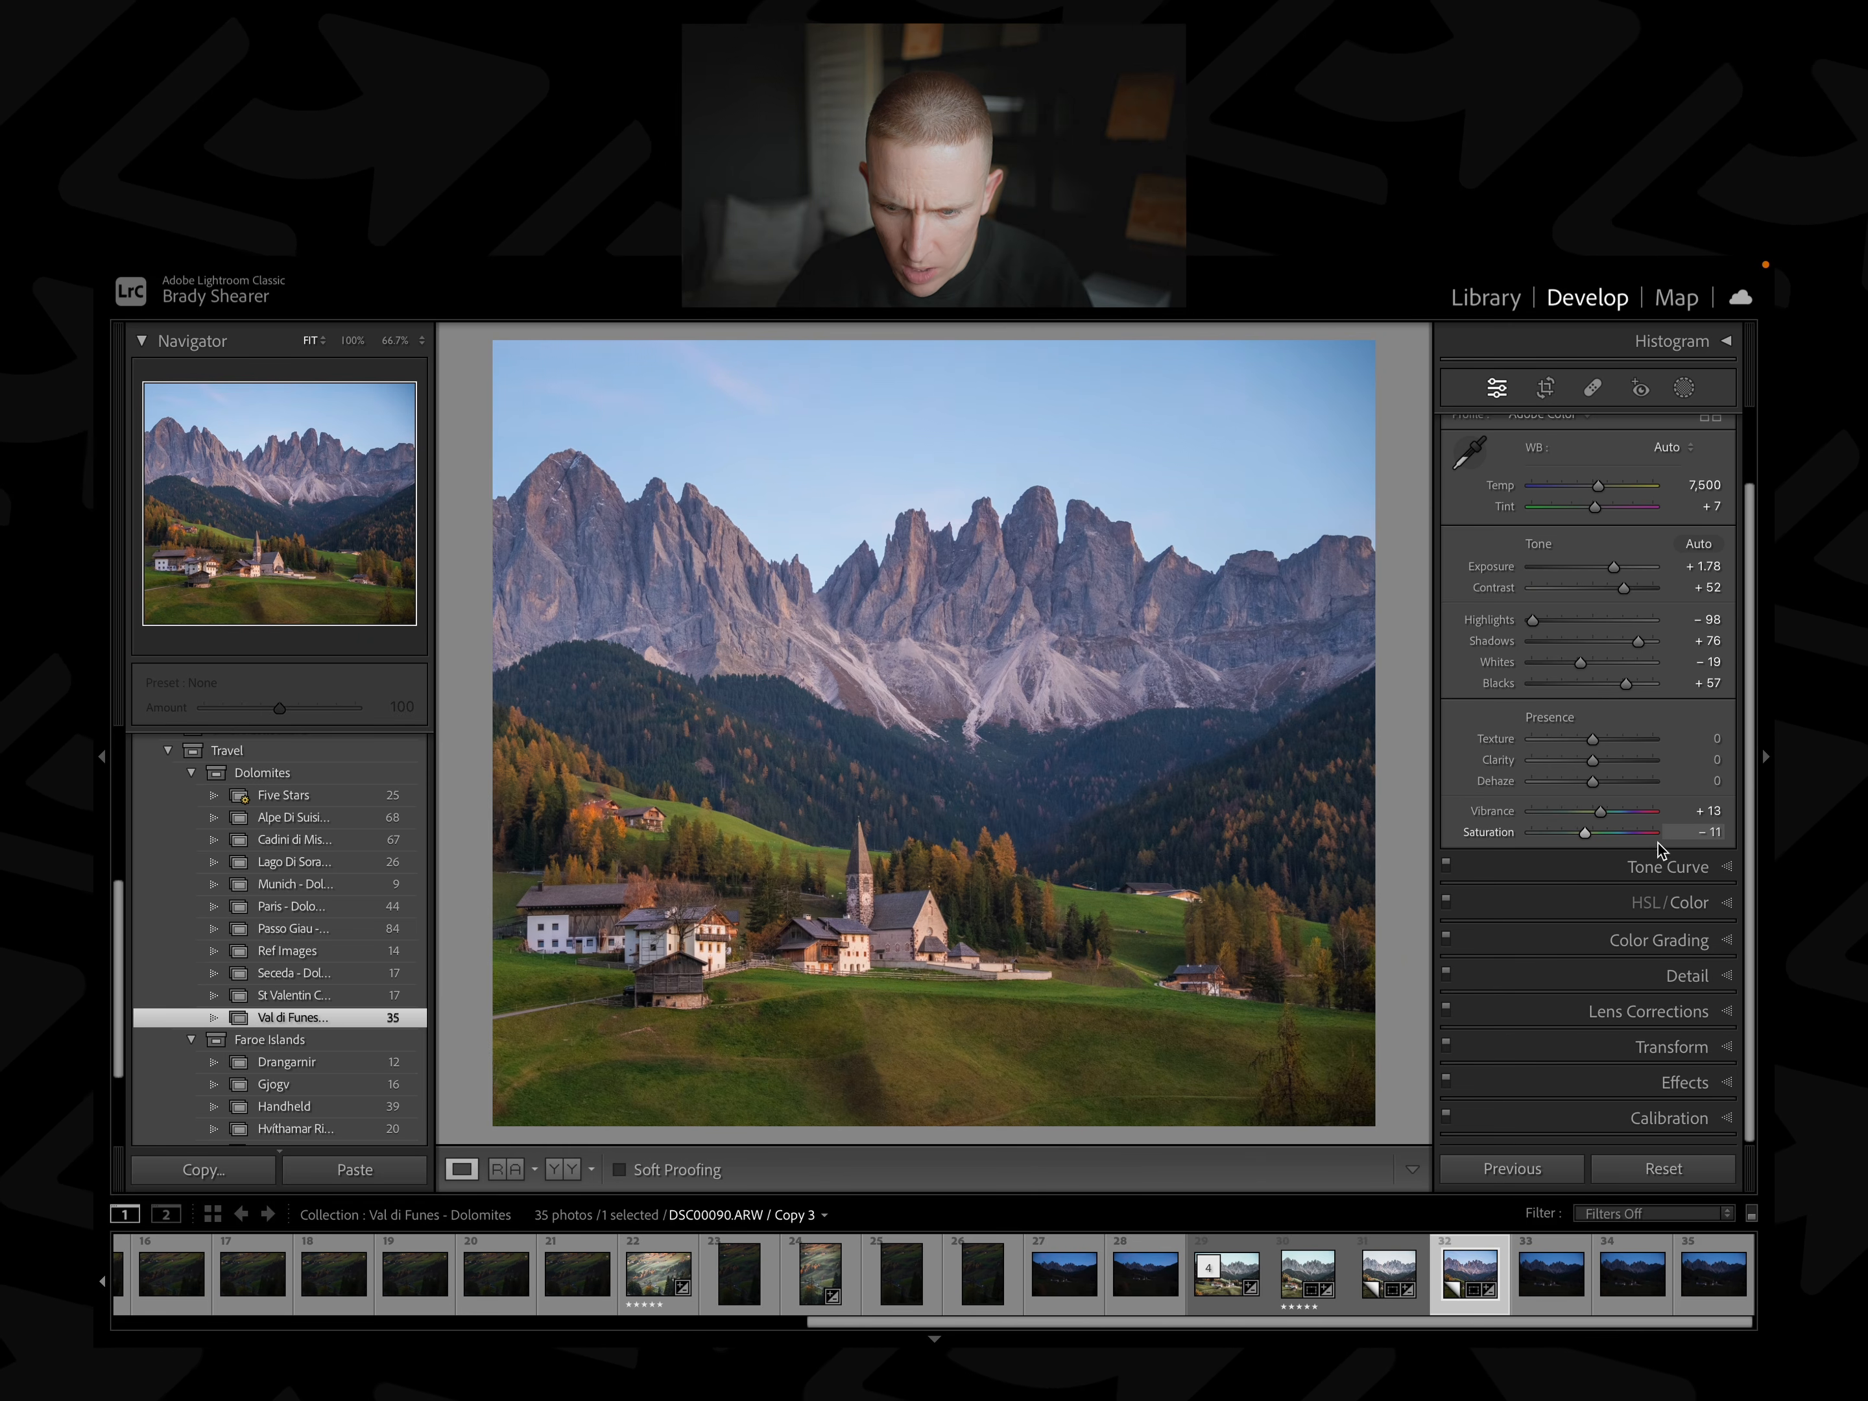
Fade the tone curve by raising its black point and lowering the white point's output to 241, and compare it with the curve disabled.
click(1662, 868)
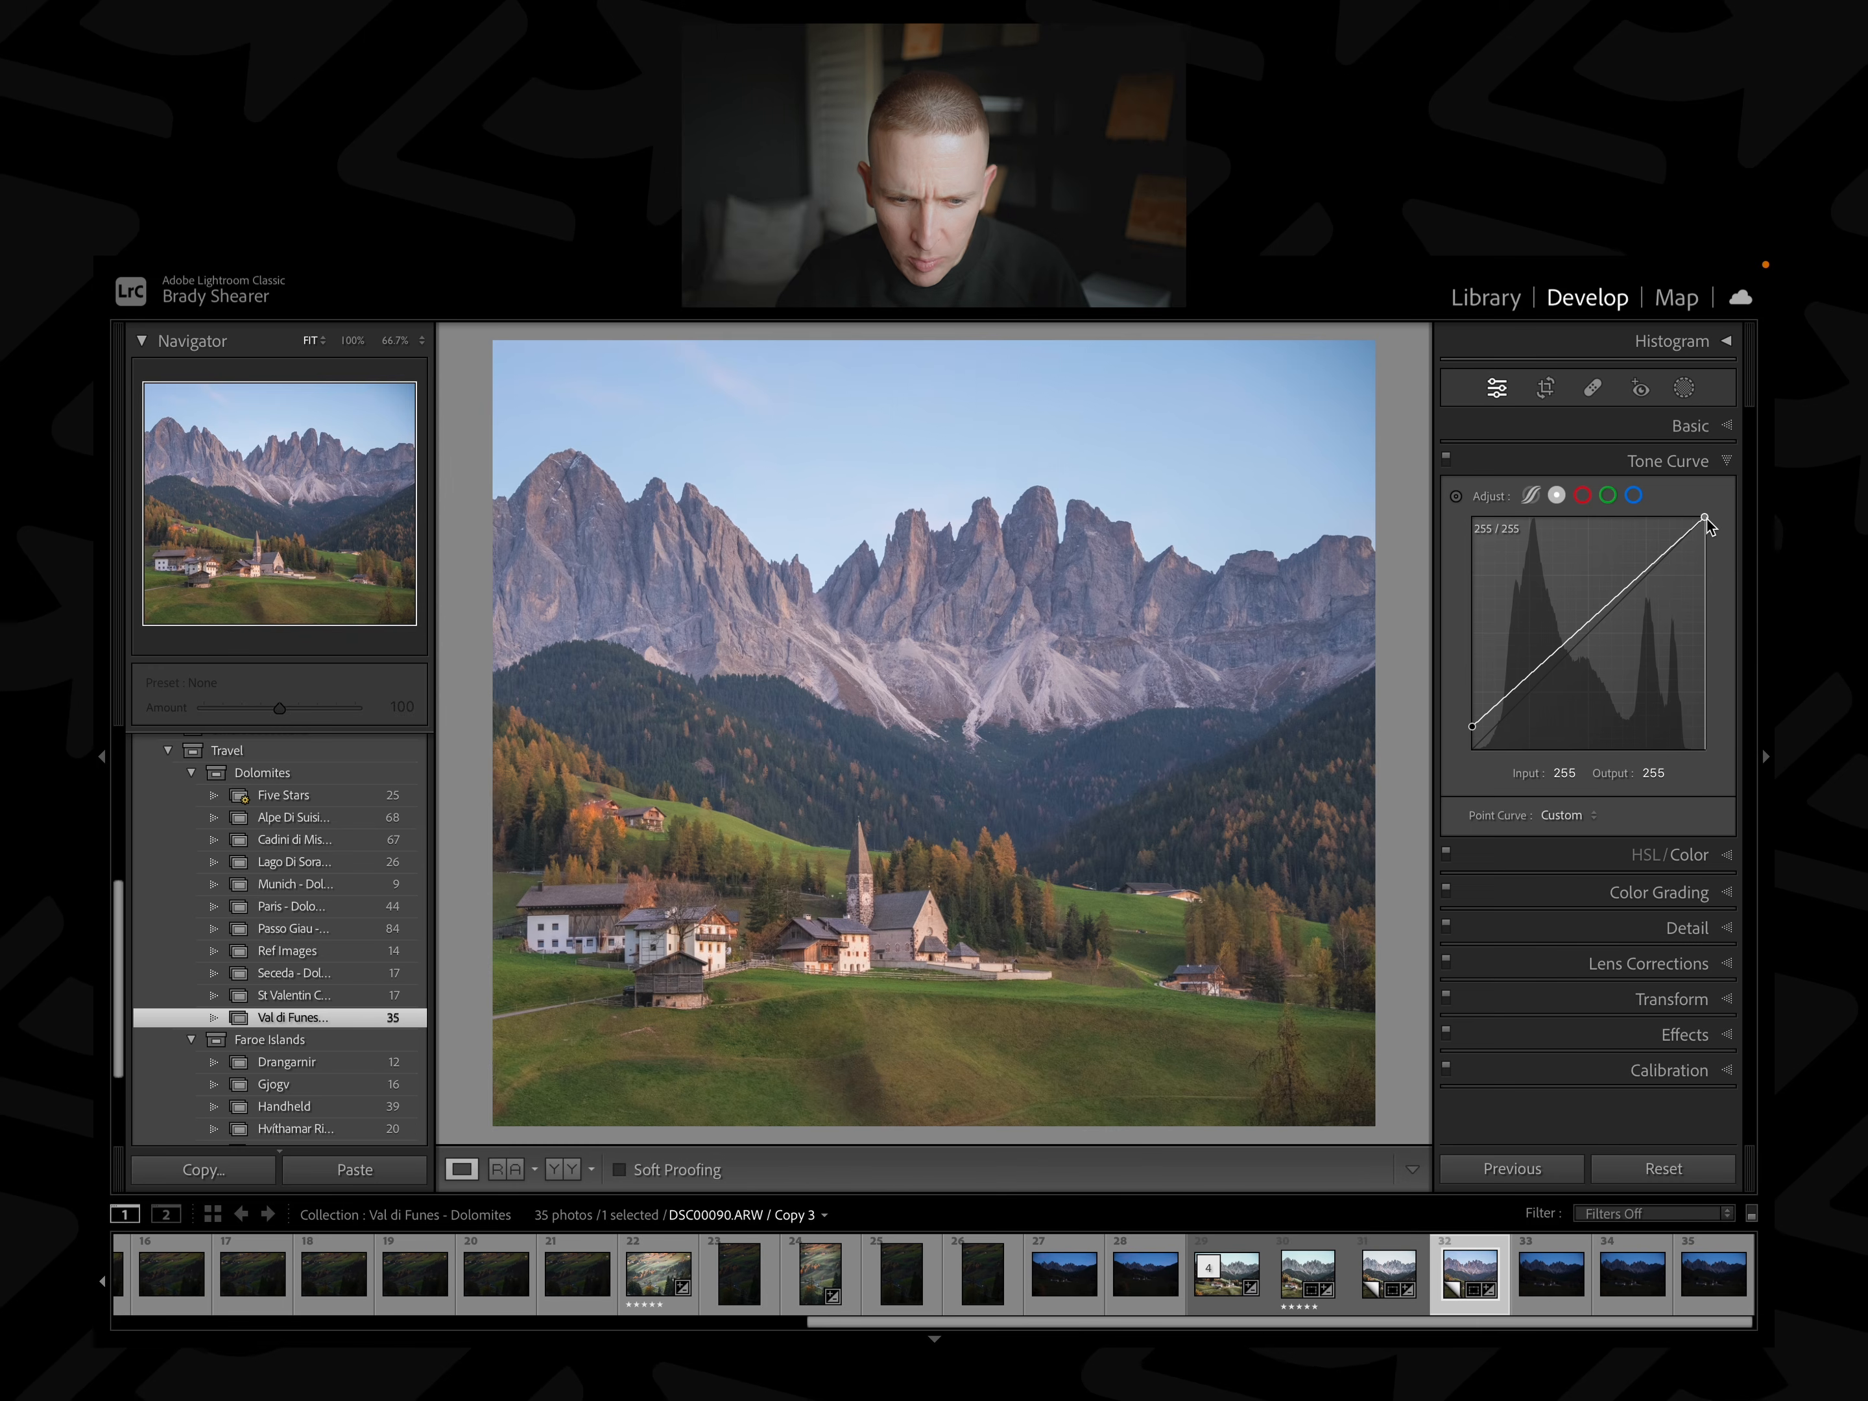
drag(1704, 518, 1713, 532)
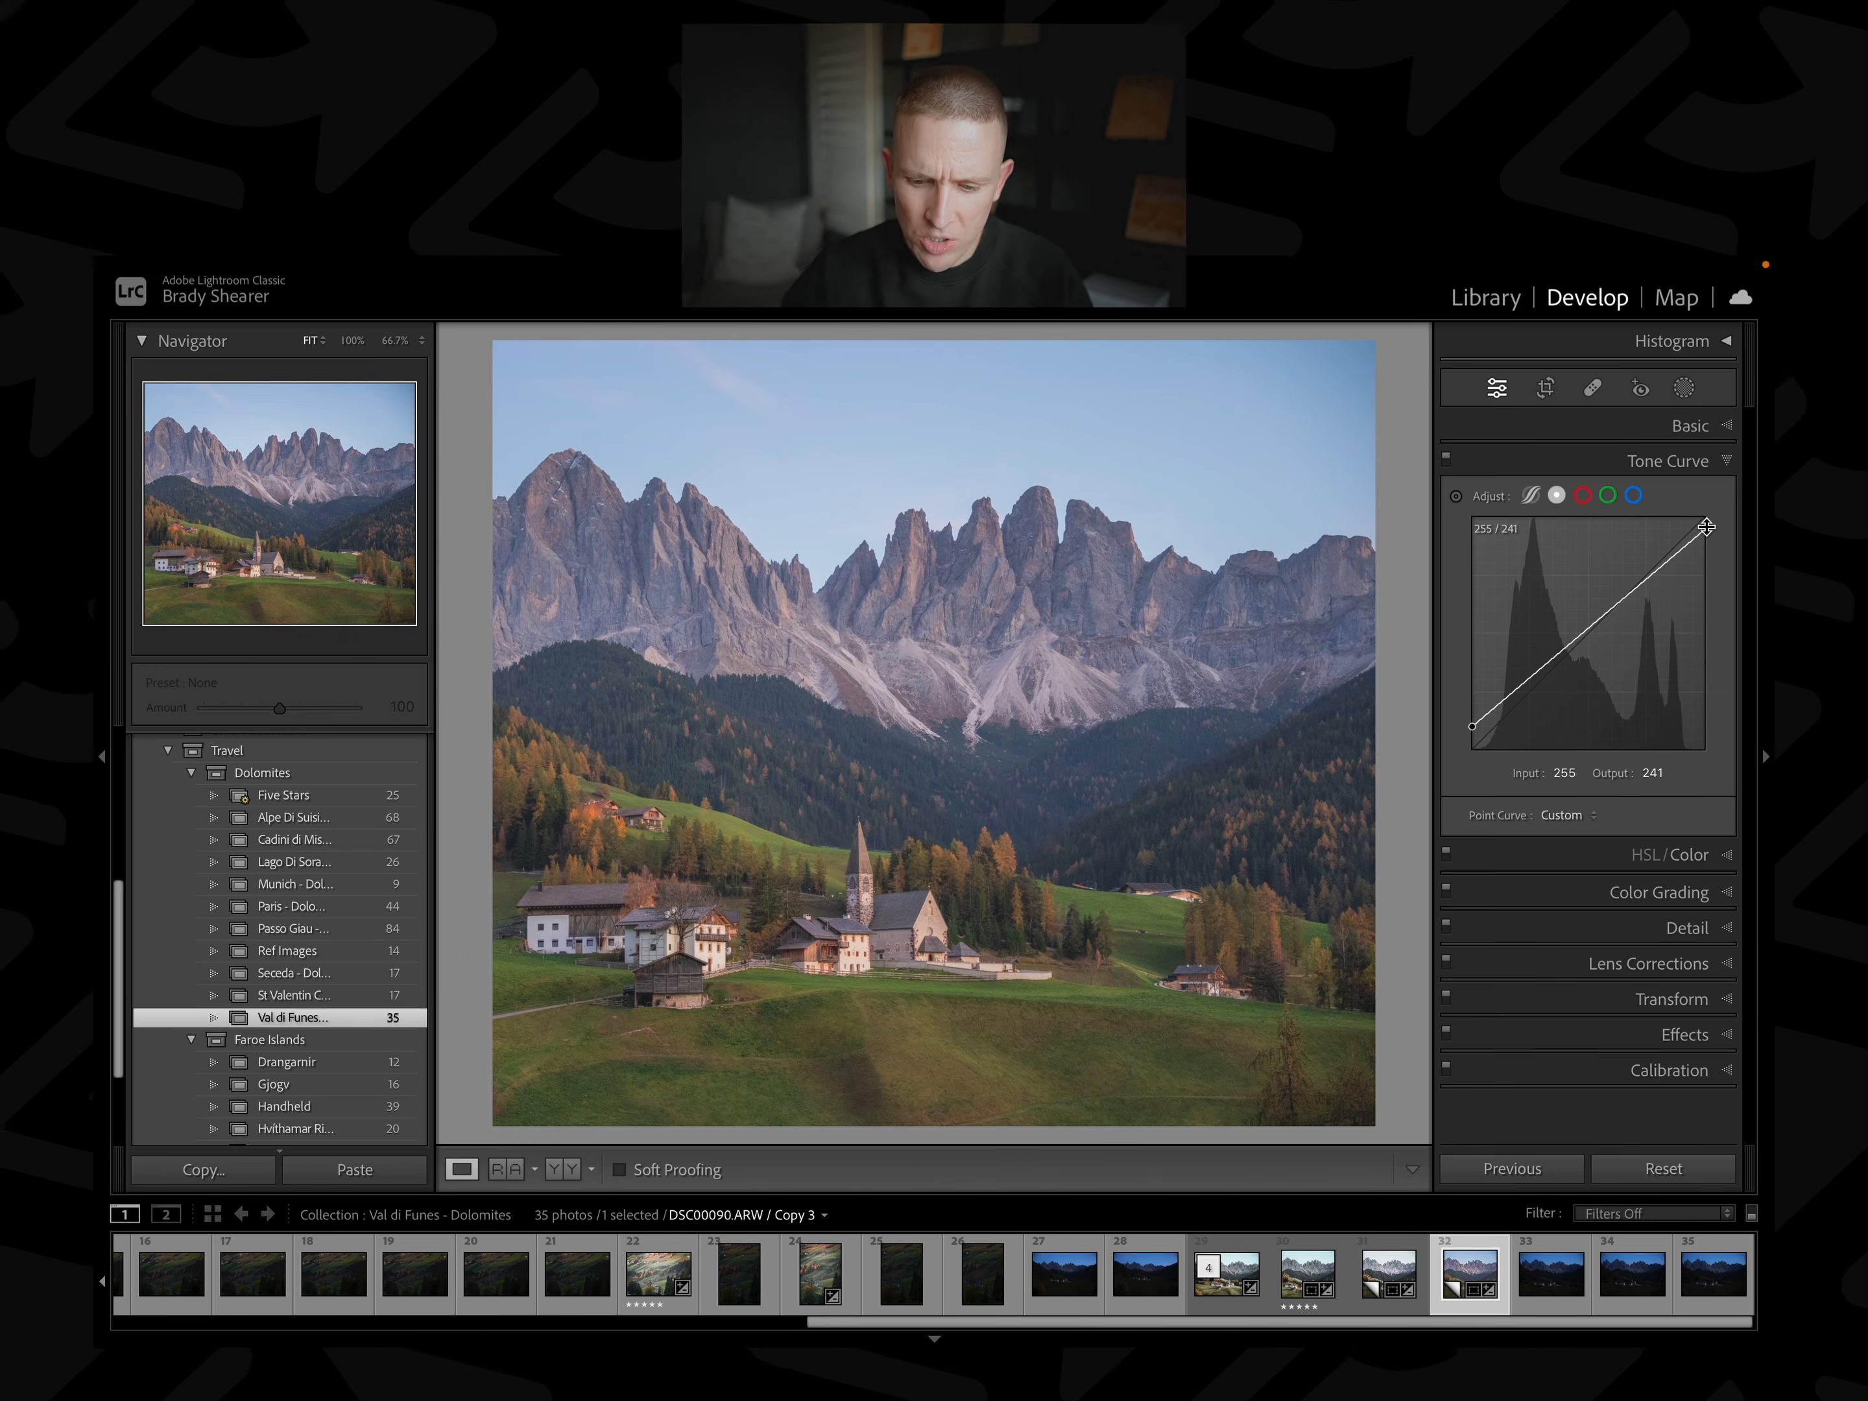
click(1447, 460)
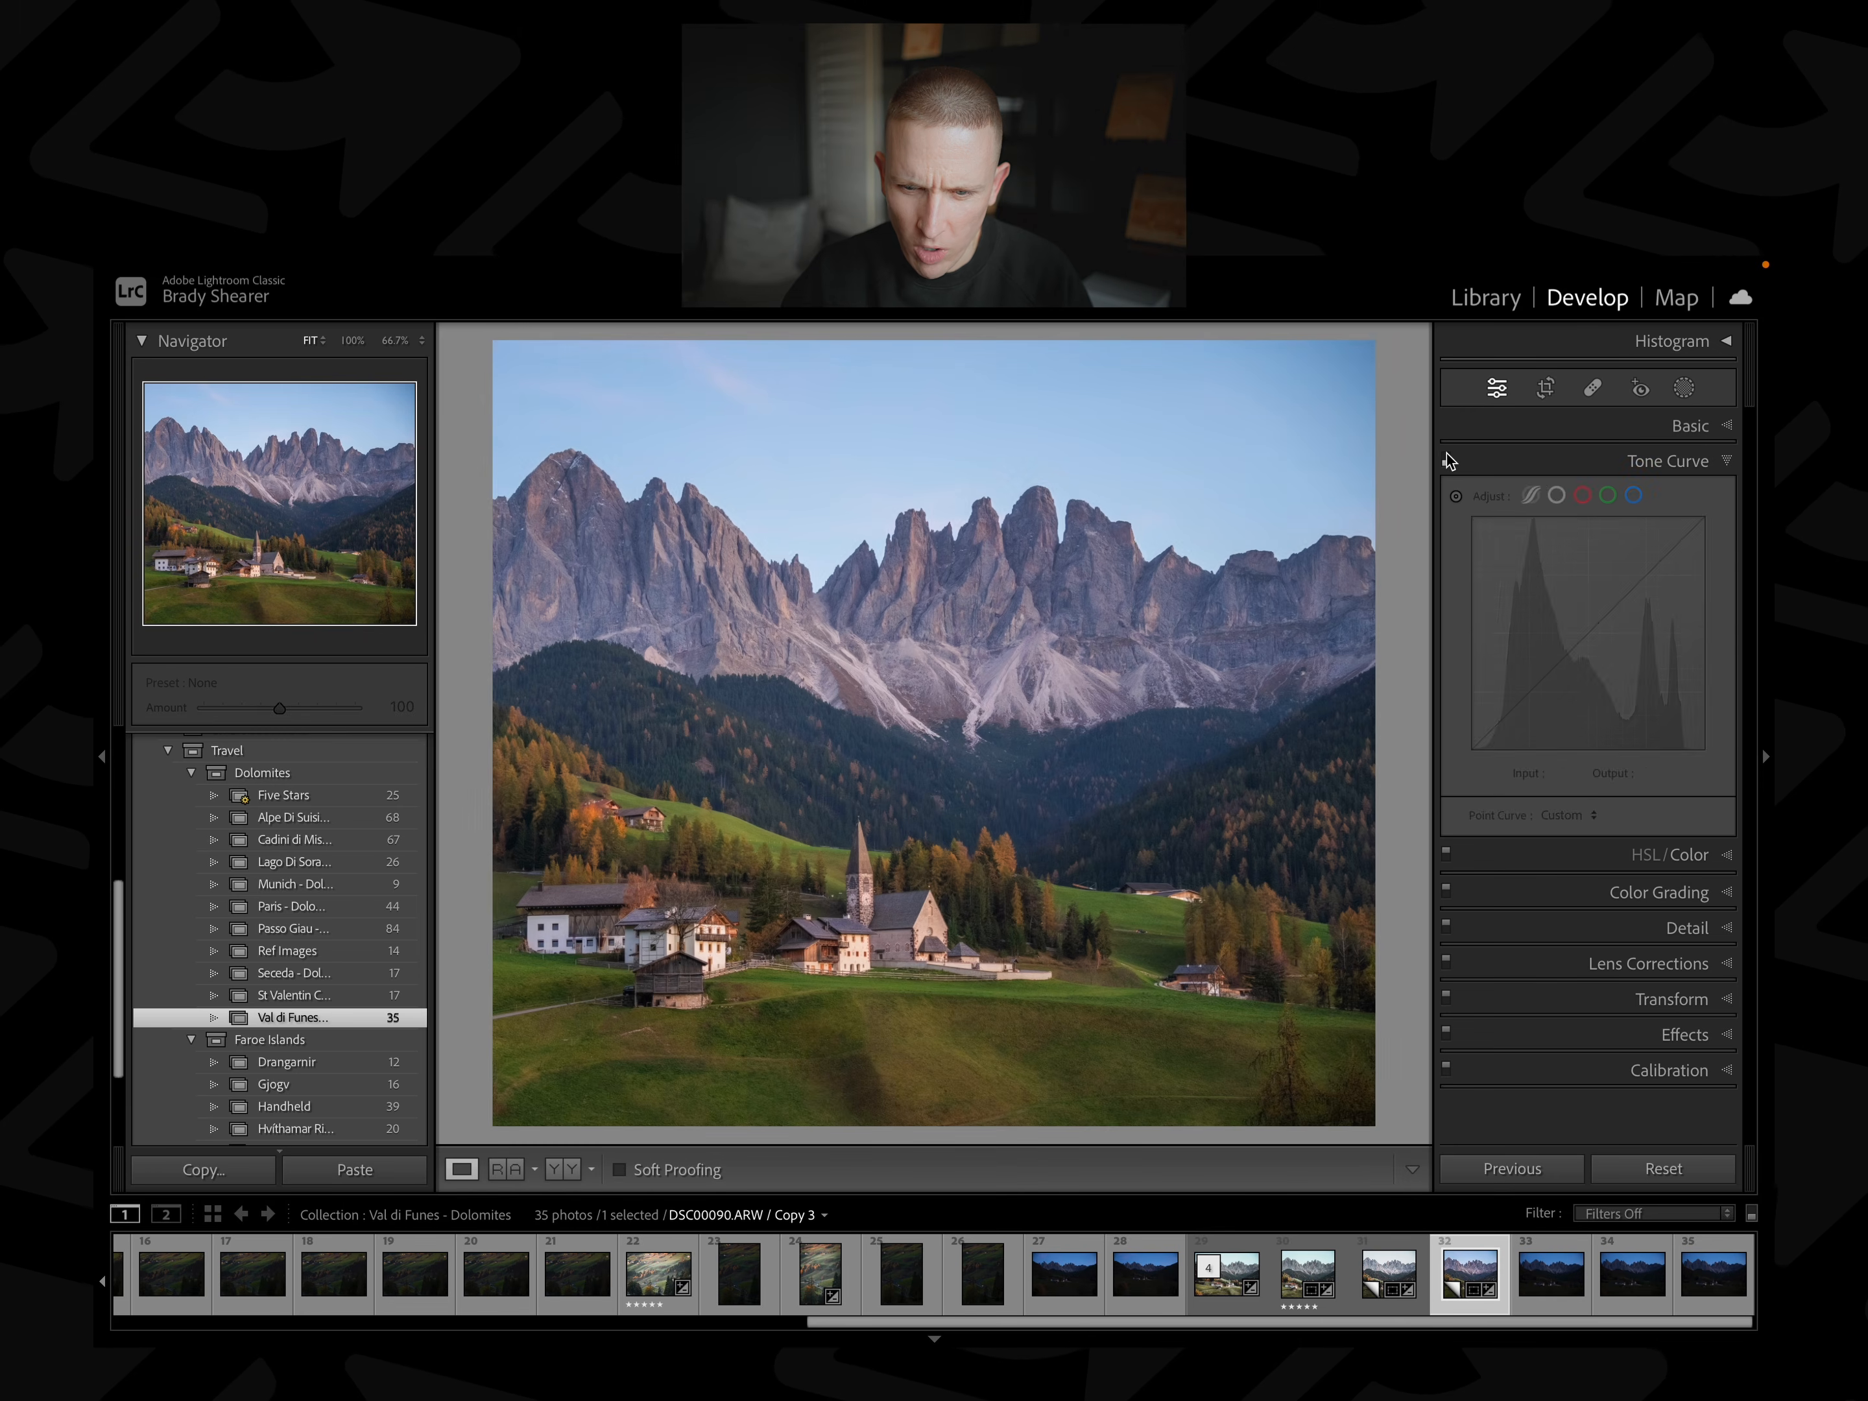
click(1447, 460)
click(1447, 460)
click(1447, 460)
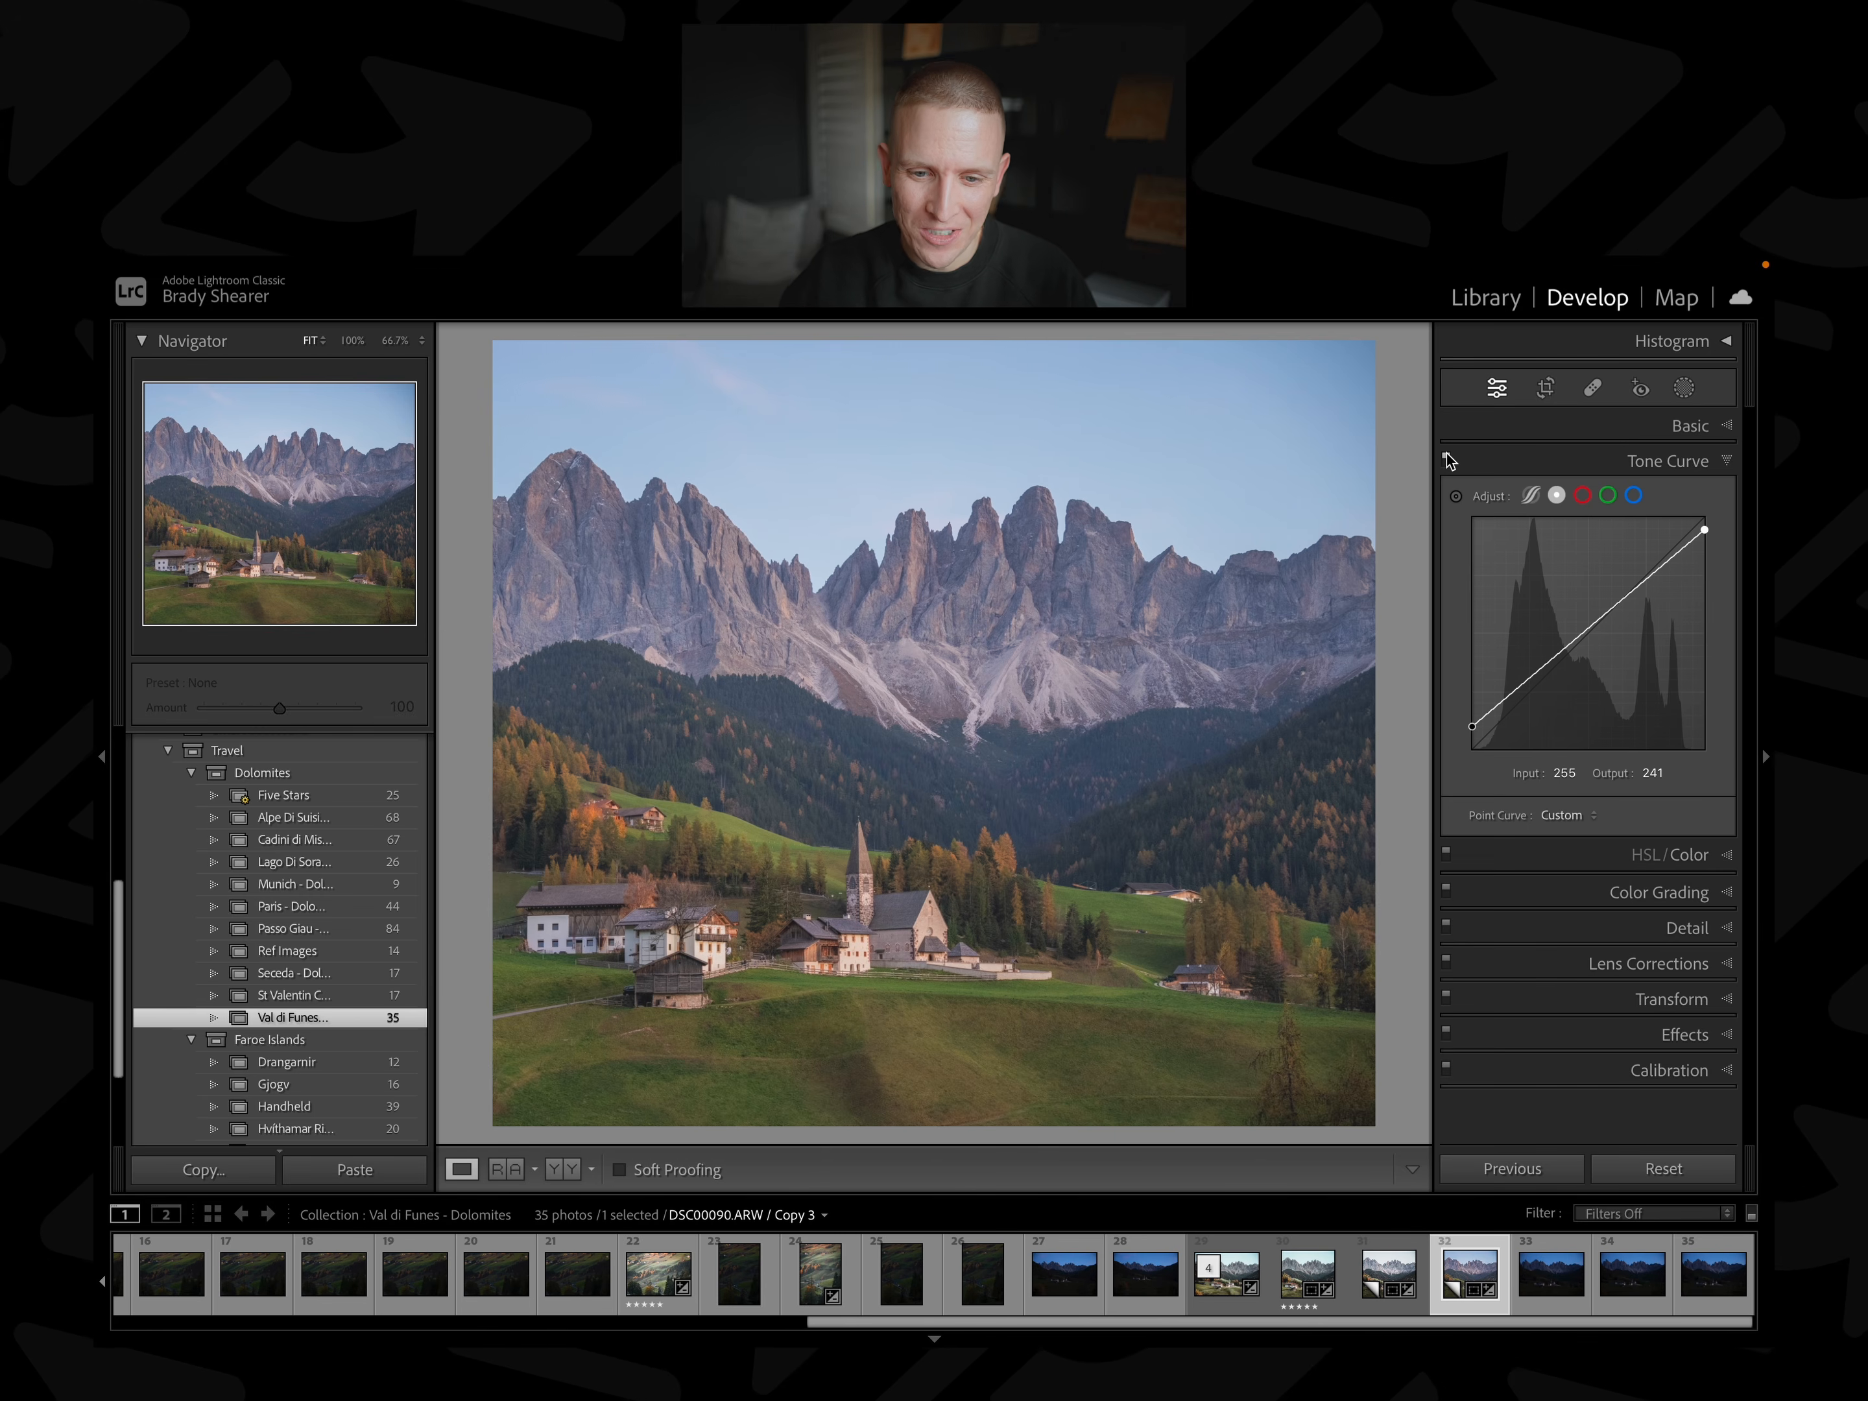
Shape the tone curve into a gentle S with a lowered shadow point and a highlight point at input 200, output 197.
drag(1525, 679, 1536, 700)
drag(1636, 596, 1654, 569)
click(1447, 458)
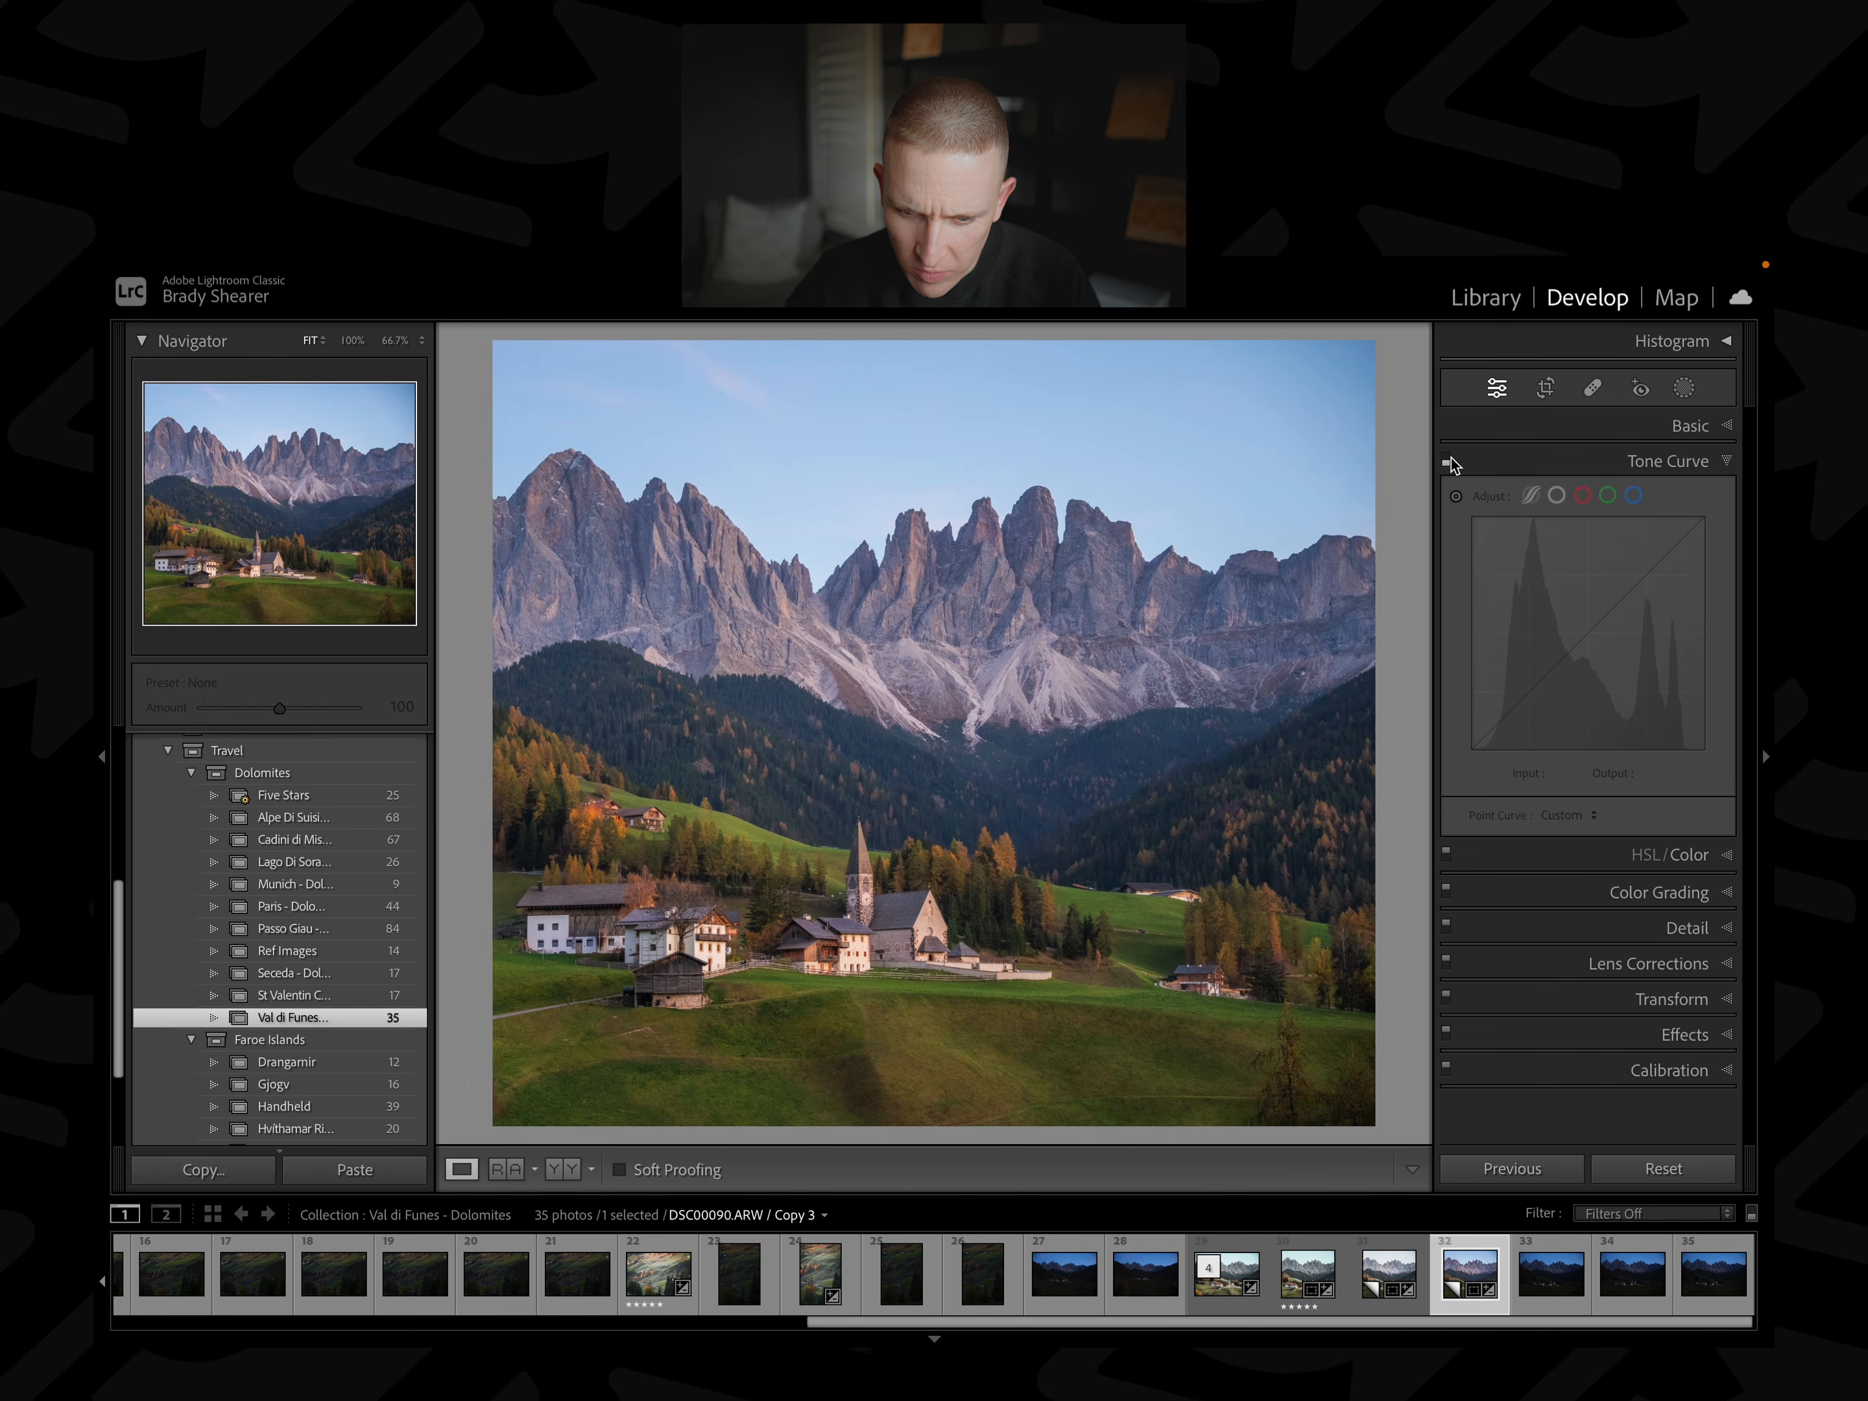
click(1447, 457)
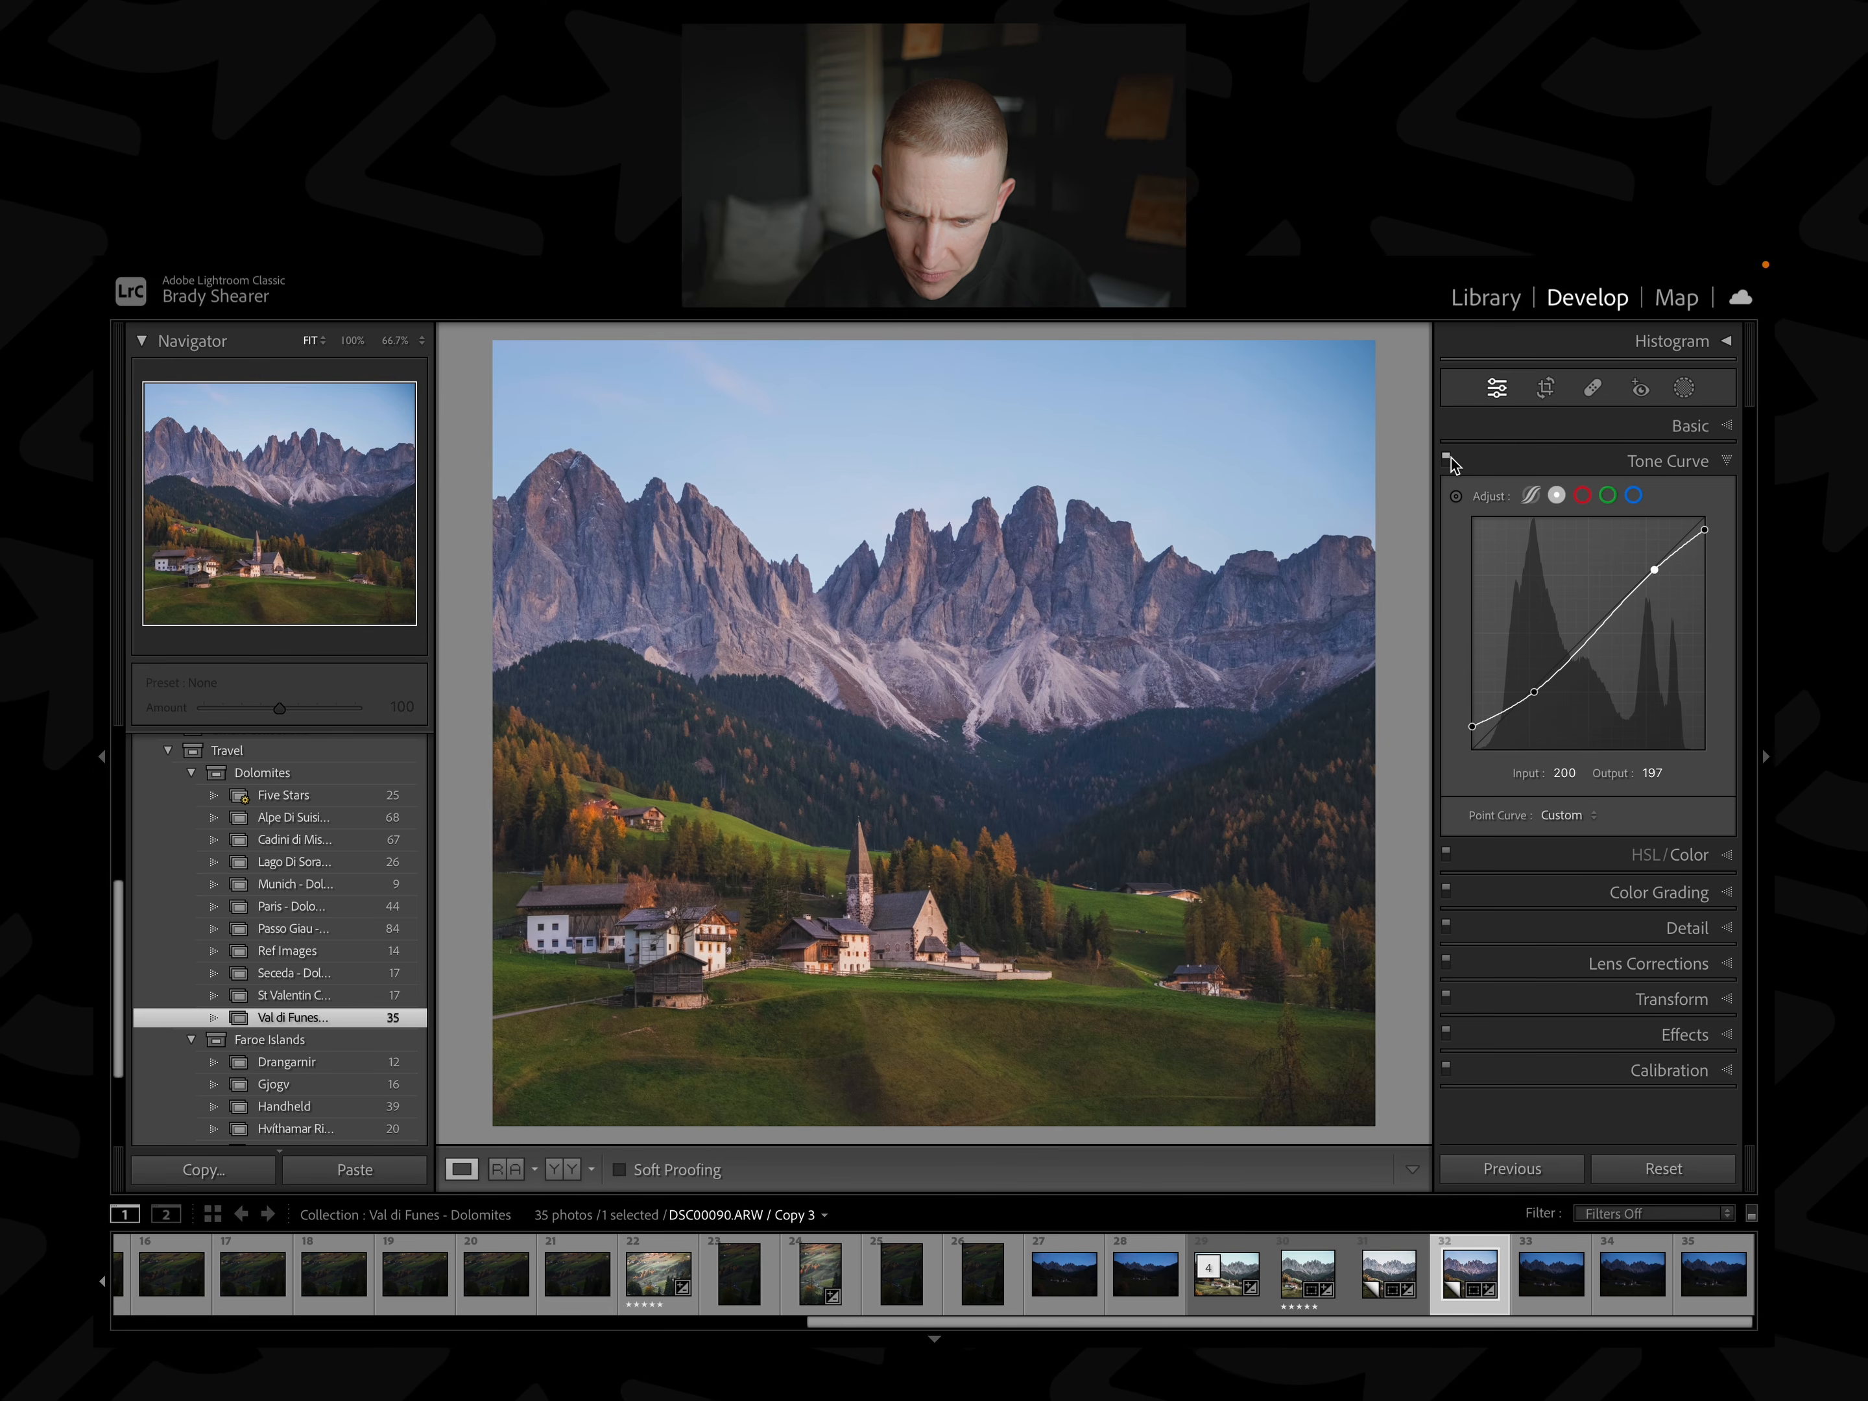
Inspect the forested slope at 100% and compare it with the tone curve disabled and enabled.
click(1254, 835)
click(1447, 457)
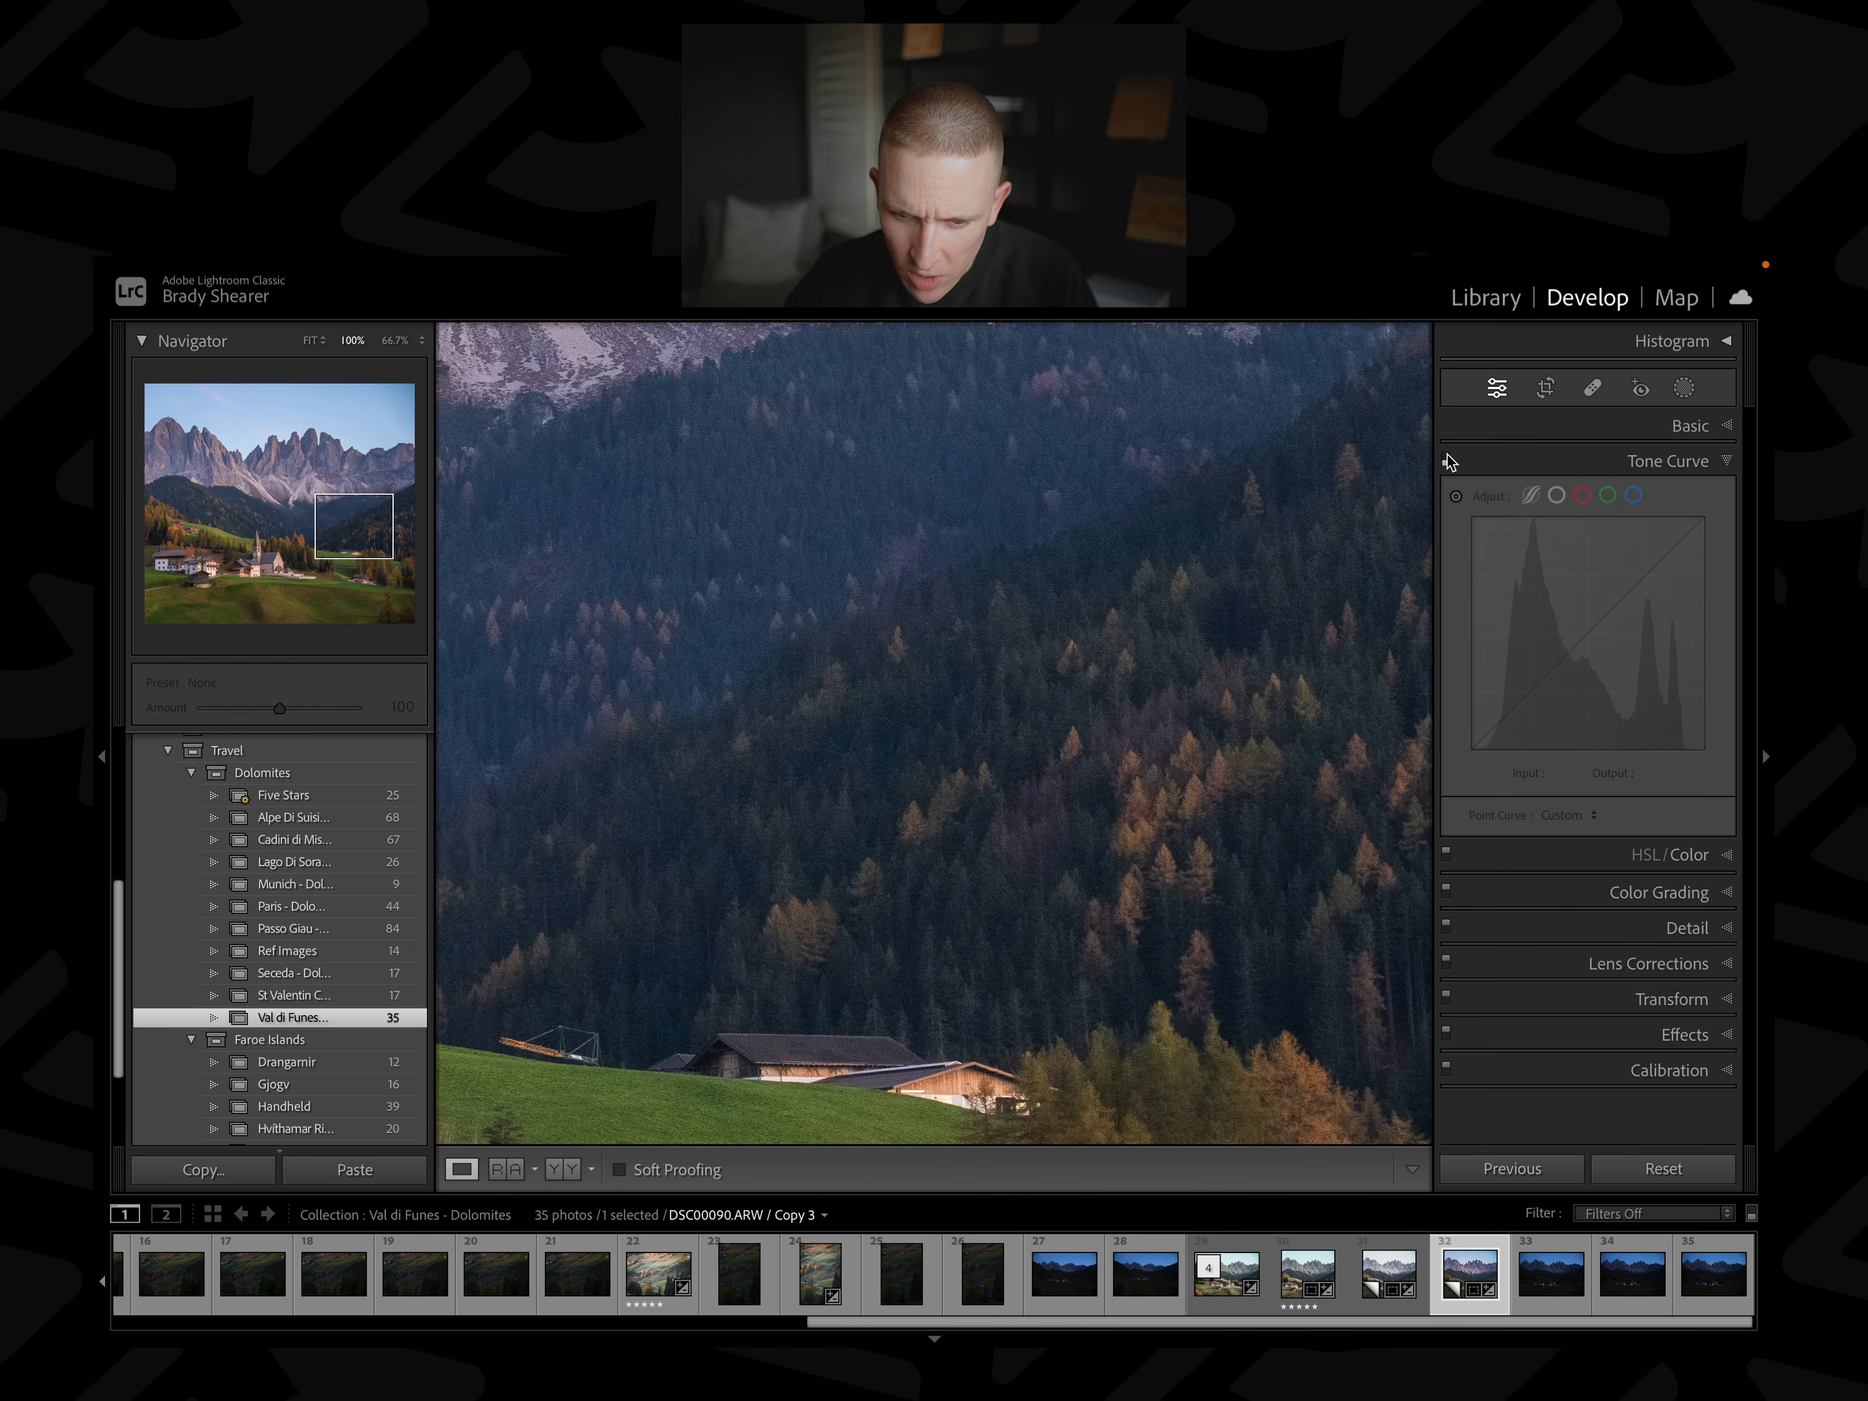
click(1447, 458)
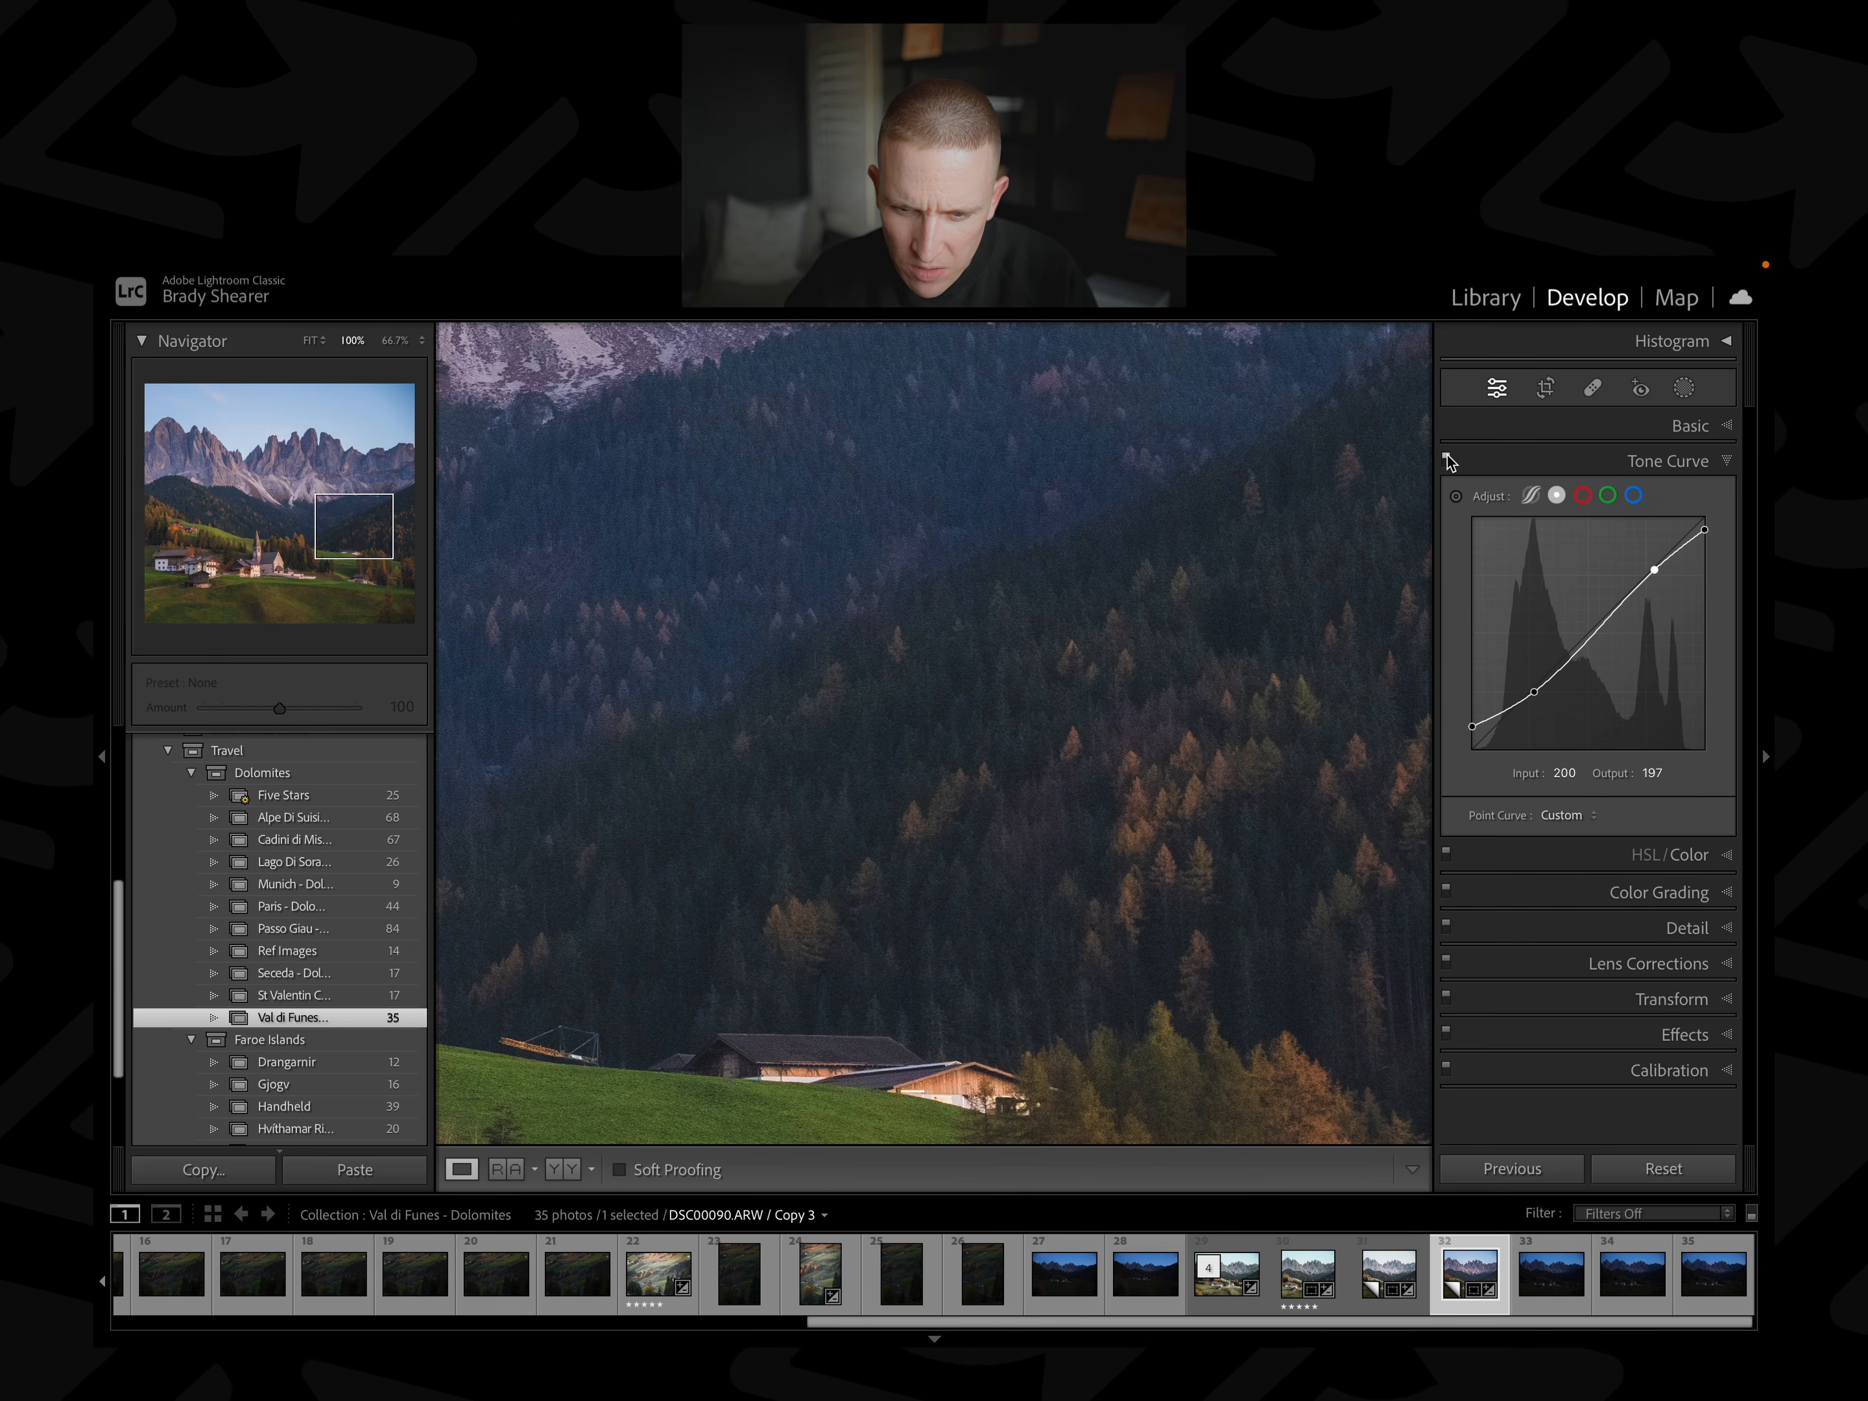
click(1447, 457)
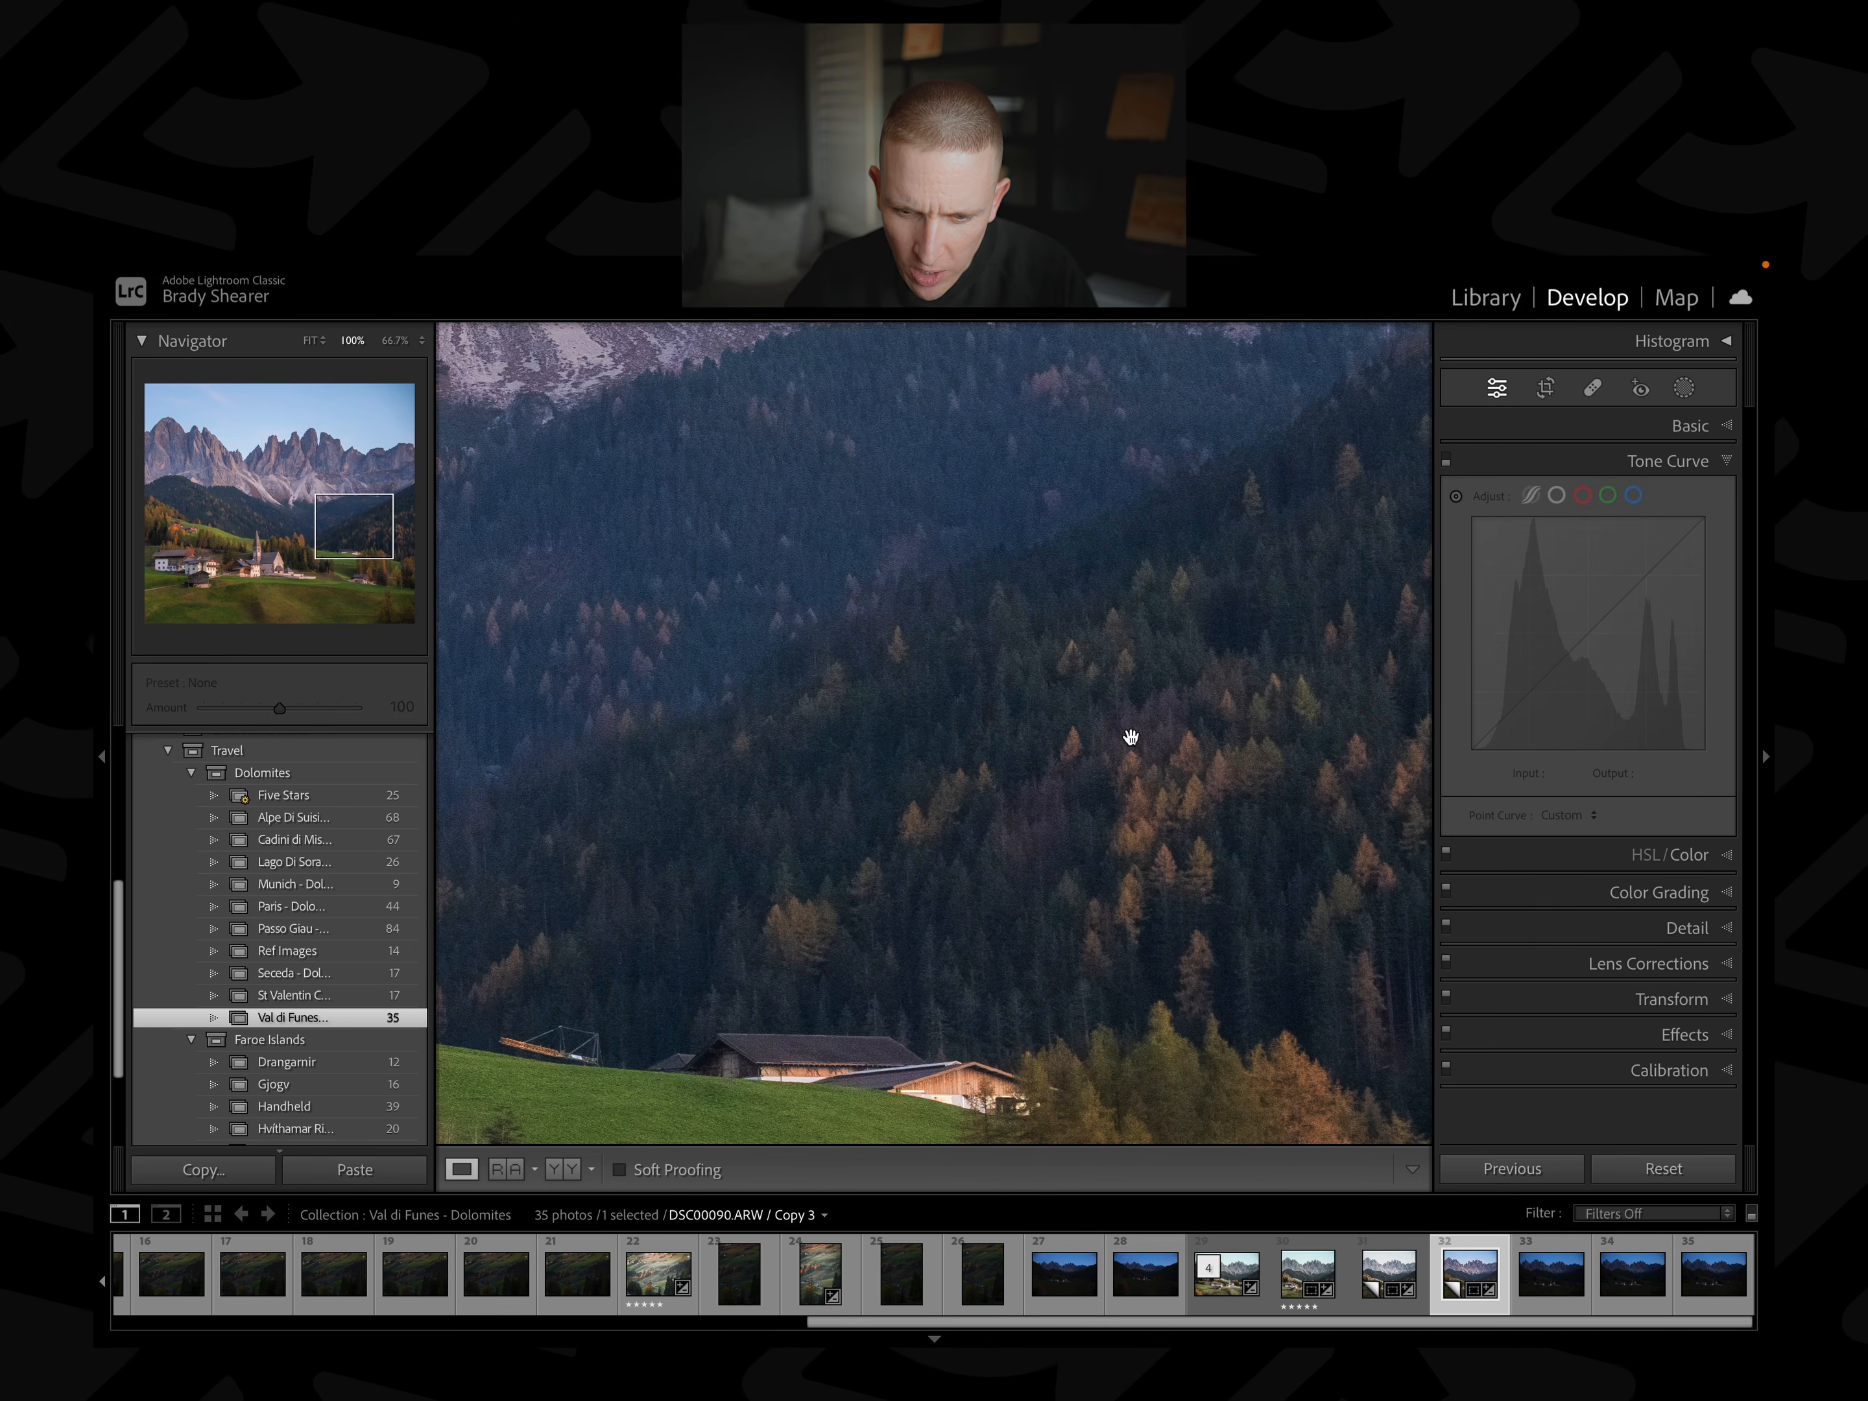
click(1446, 459)
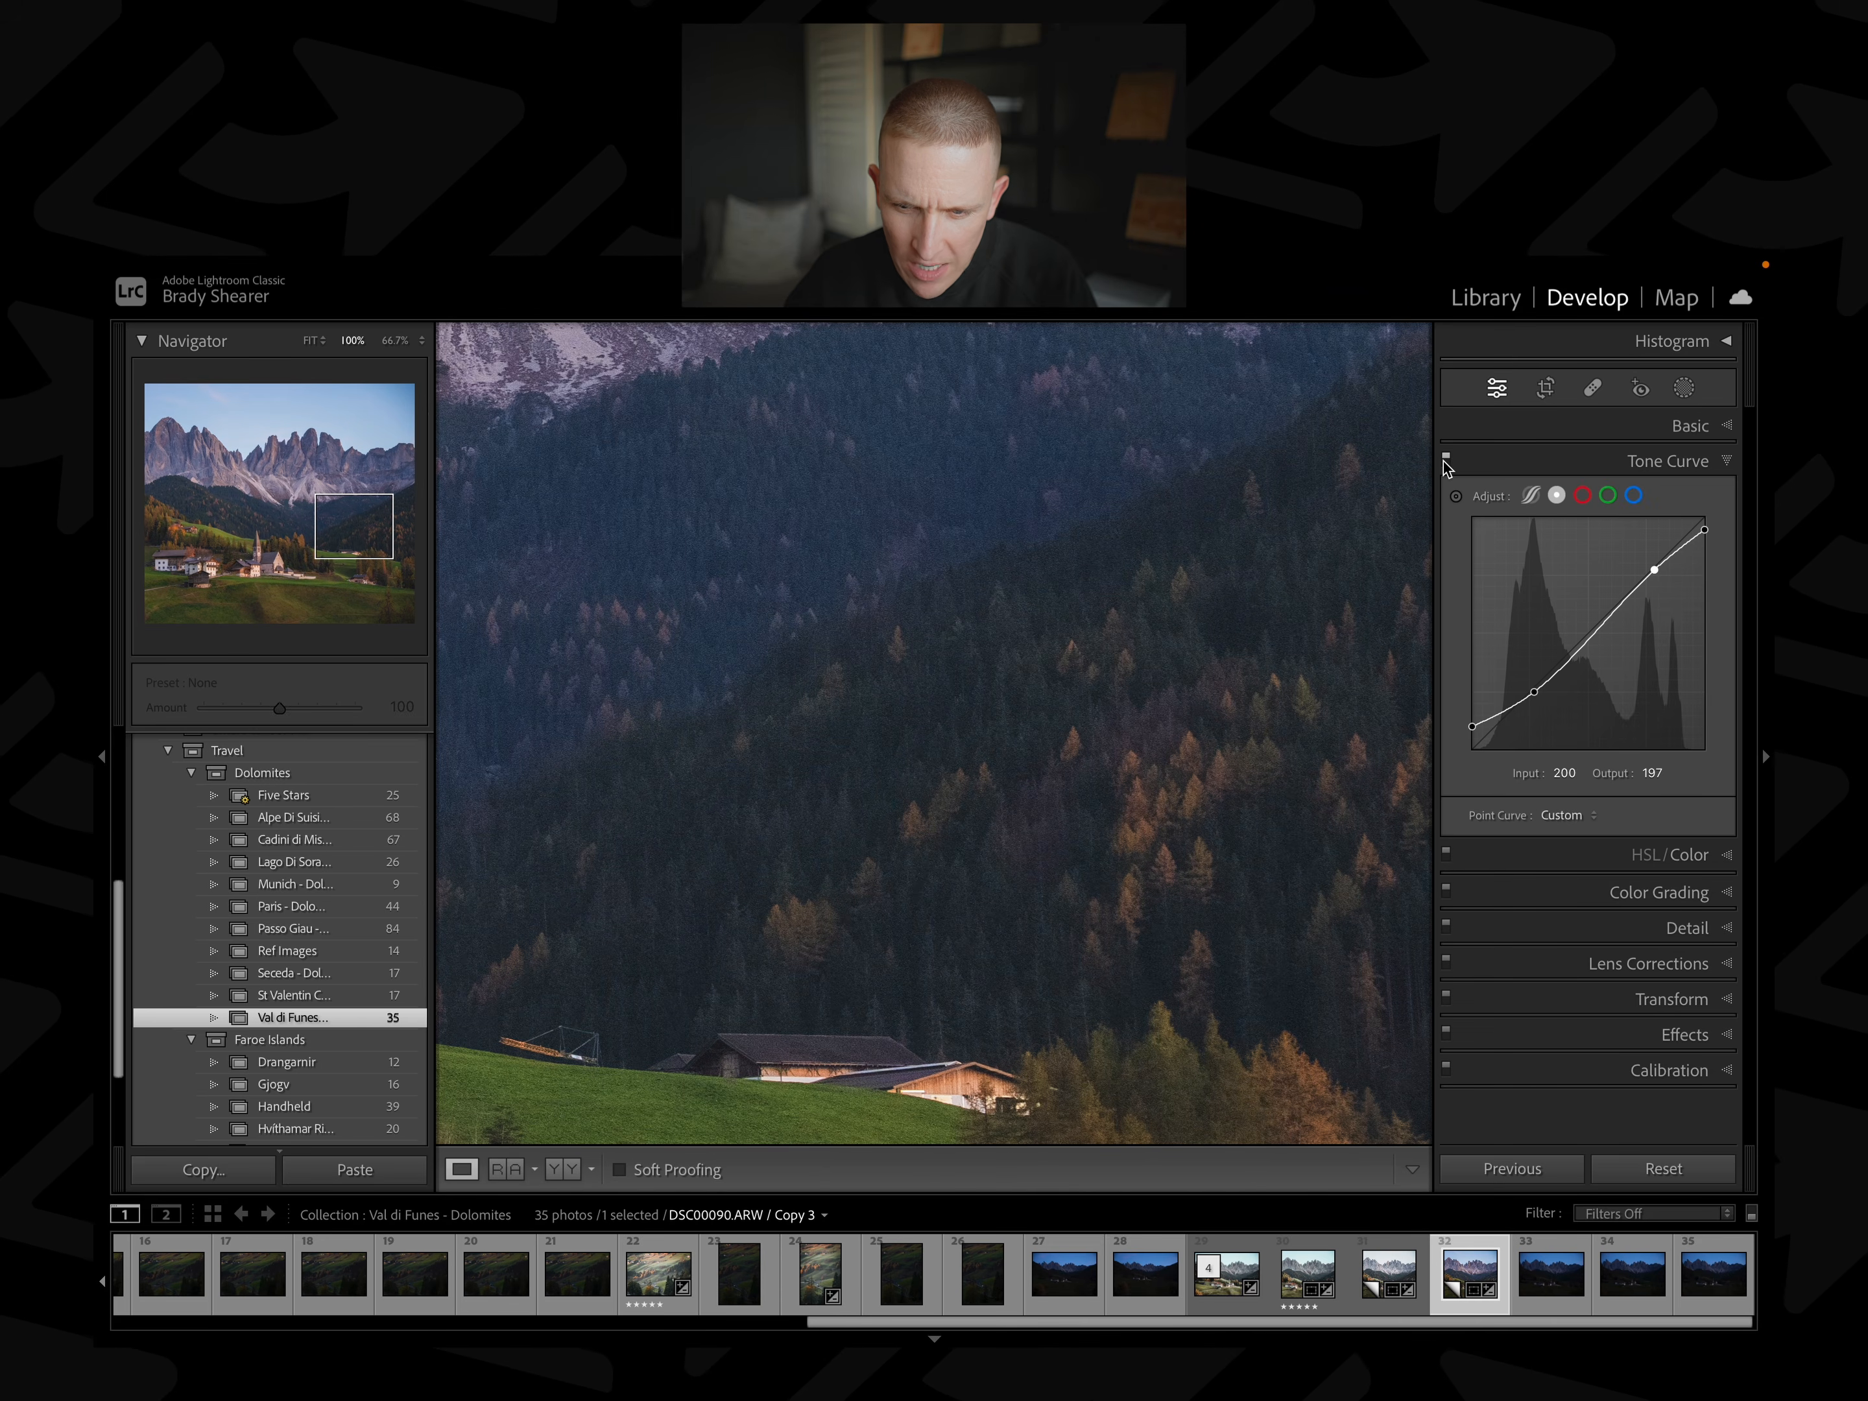
click(1271, 596)
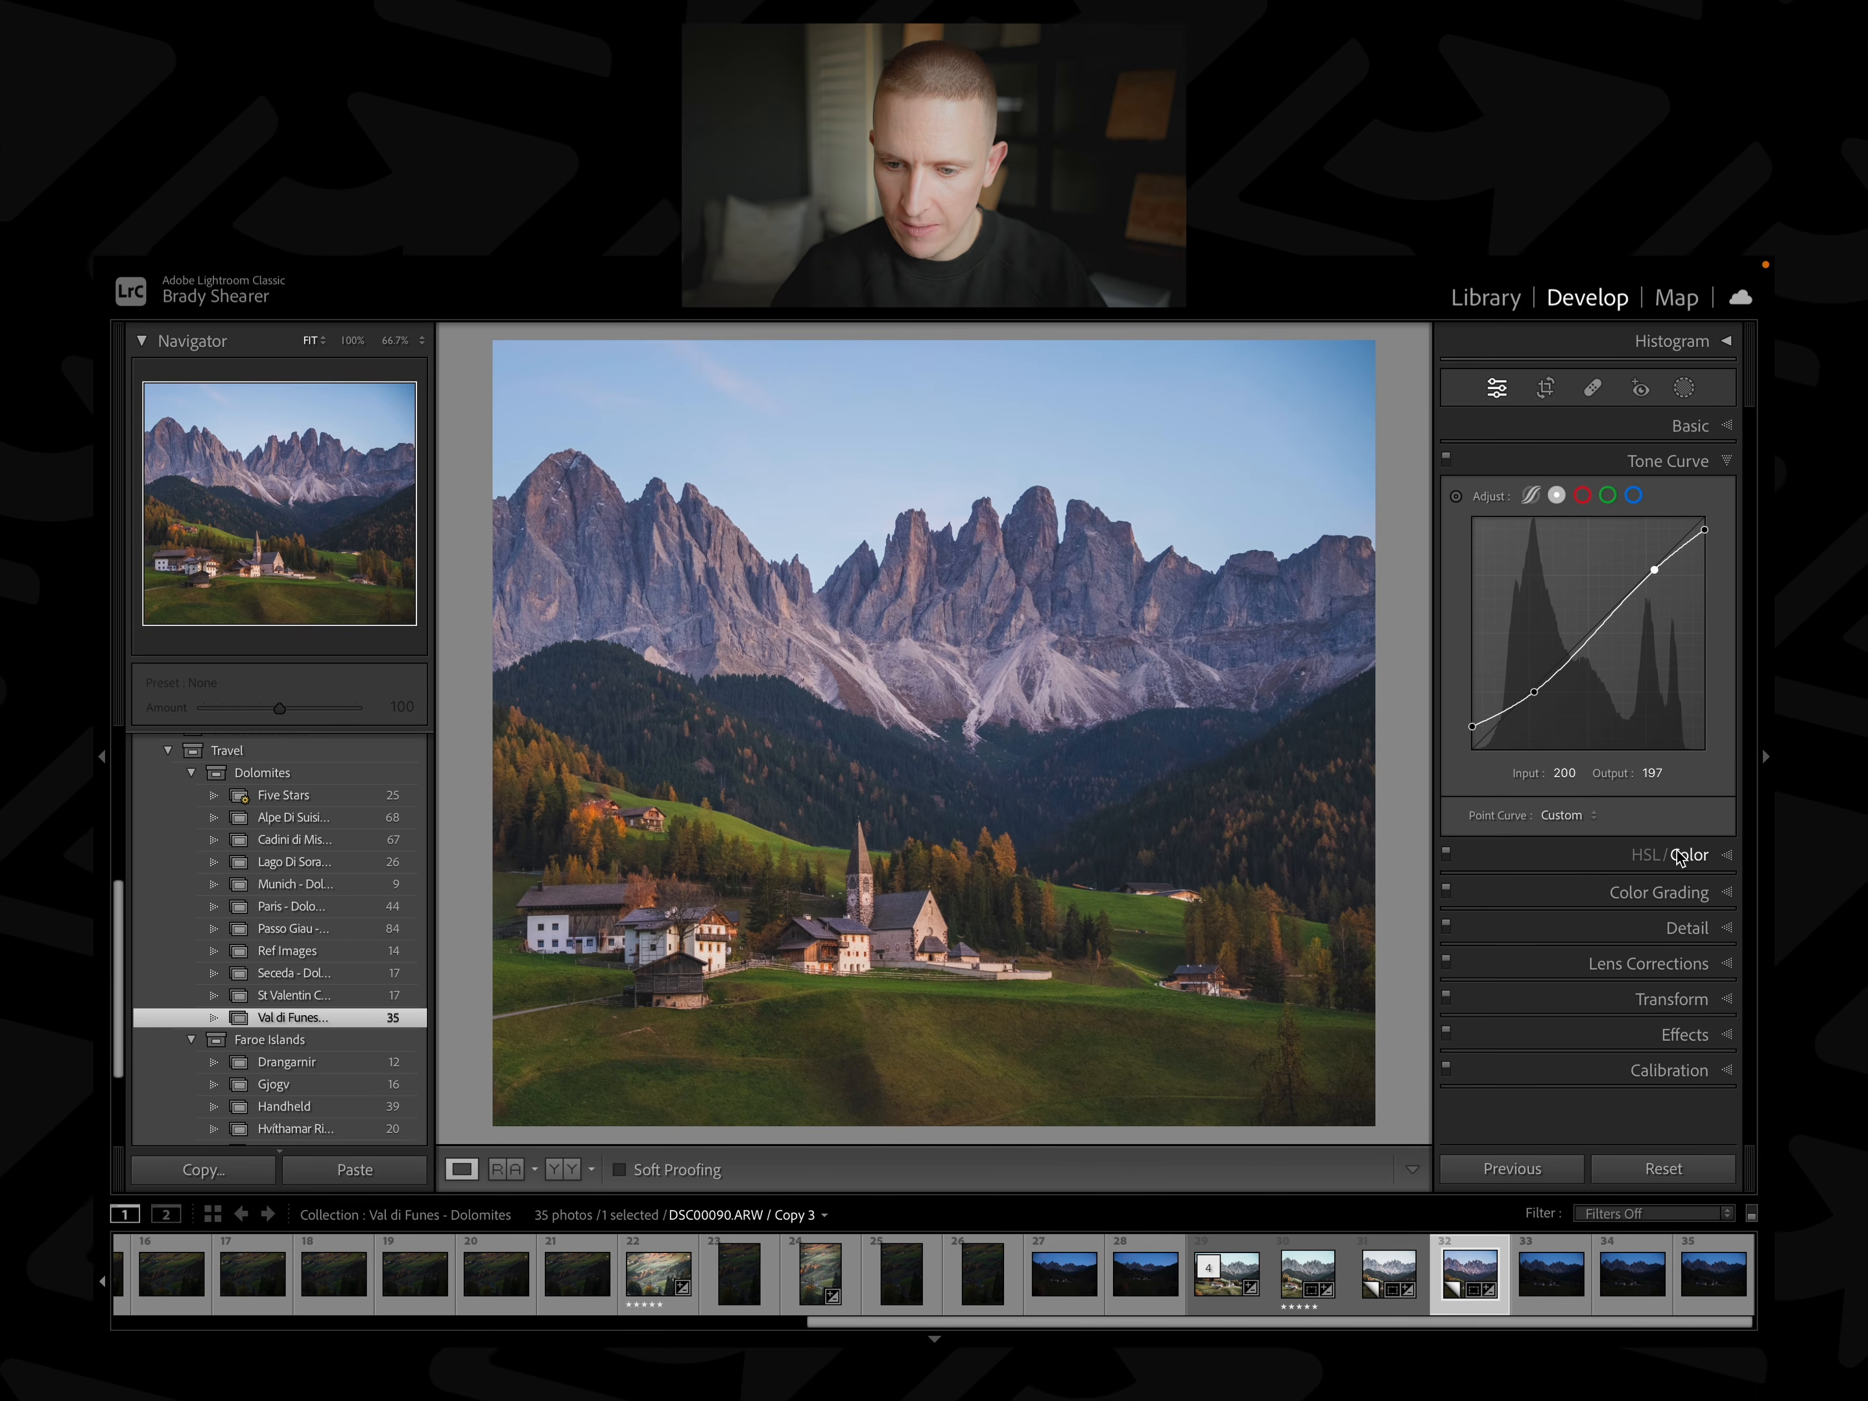
Set the sharpening Amount to 70 and its Masking to 59.
click(1683, 927)
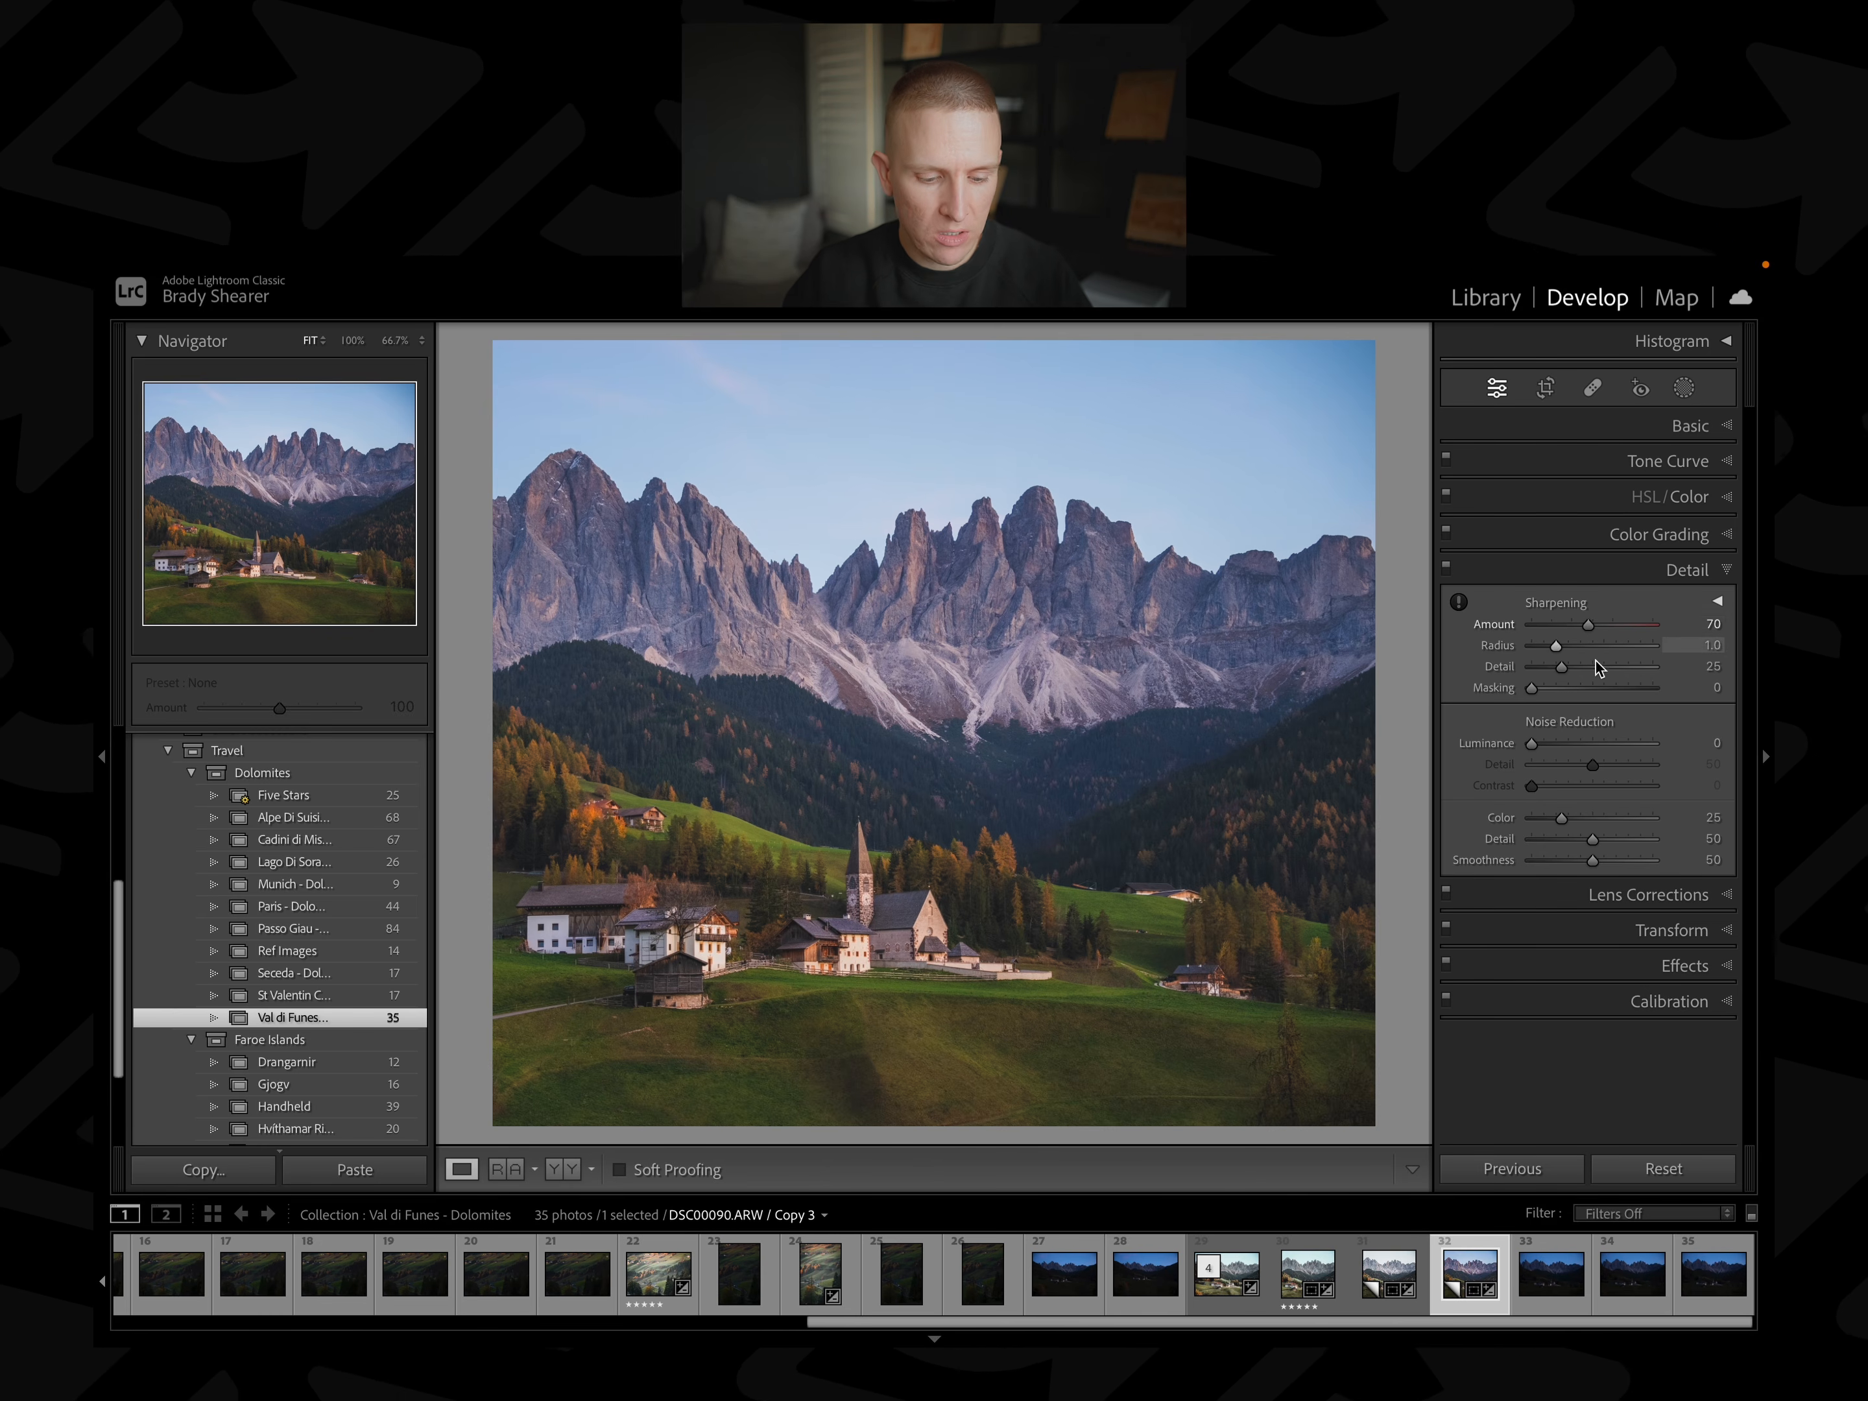
drag(1531, 688, 1605, 694)
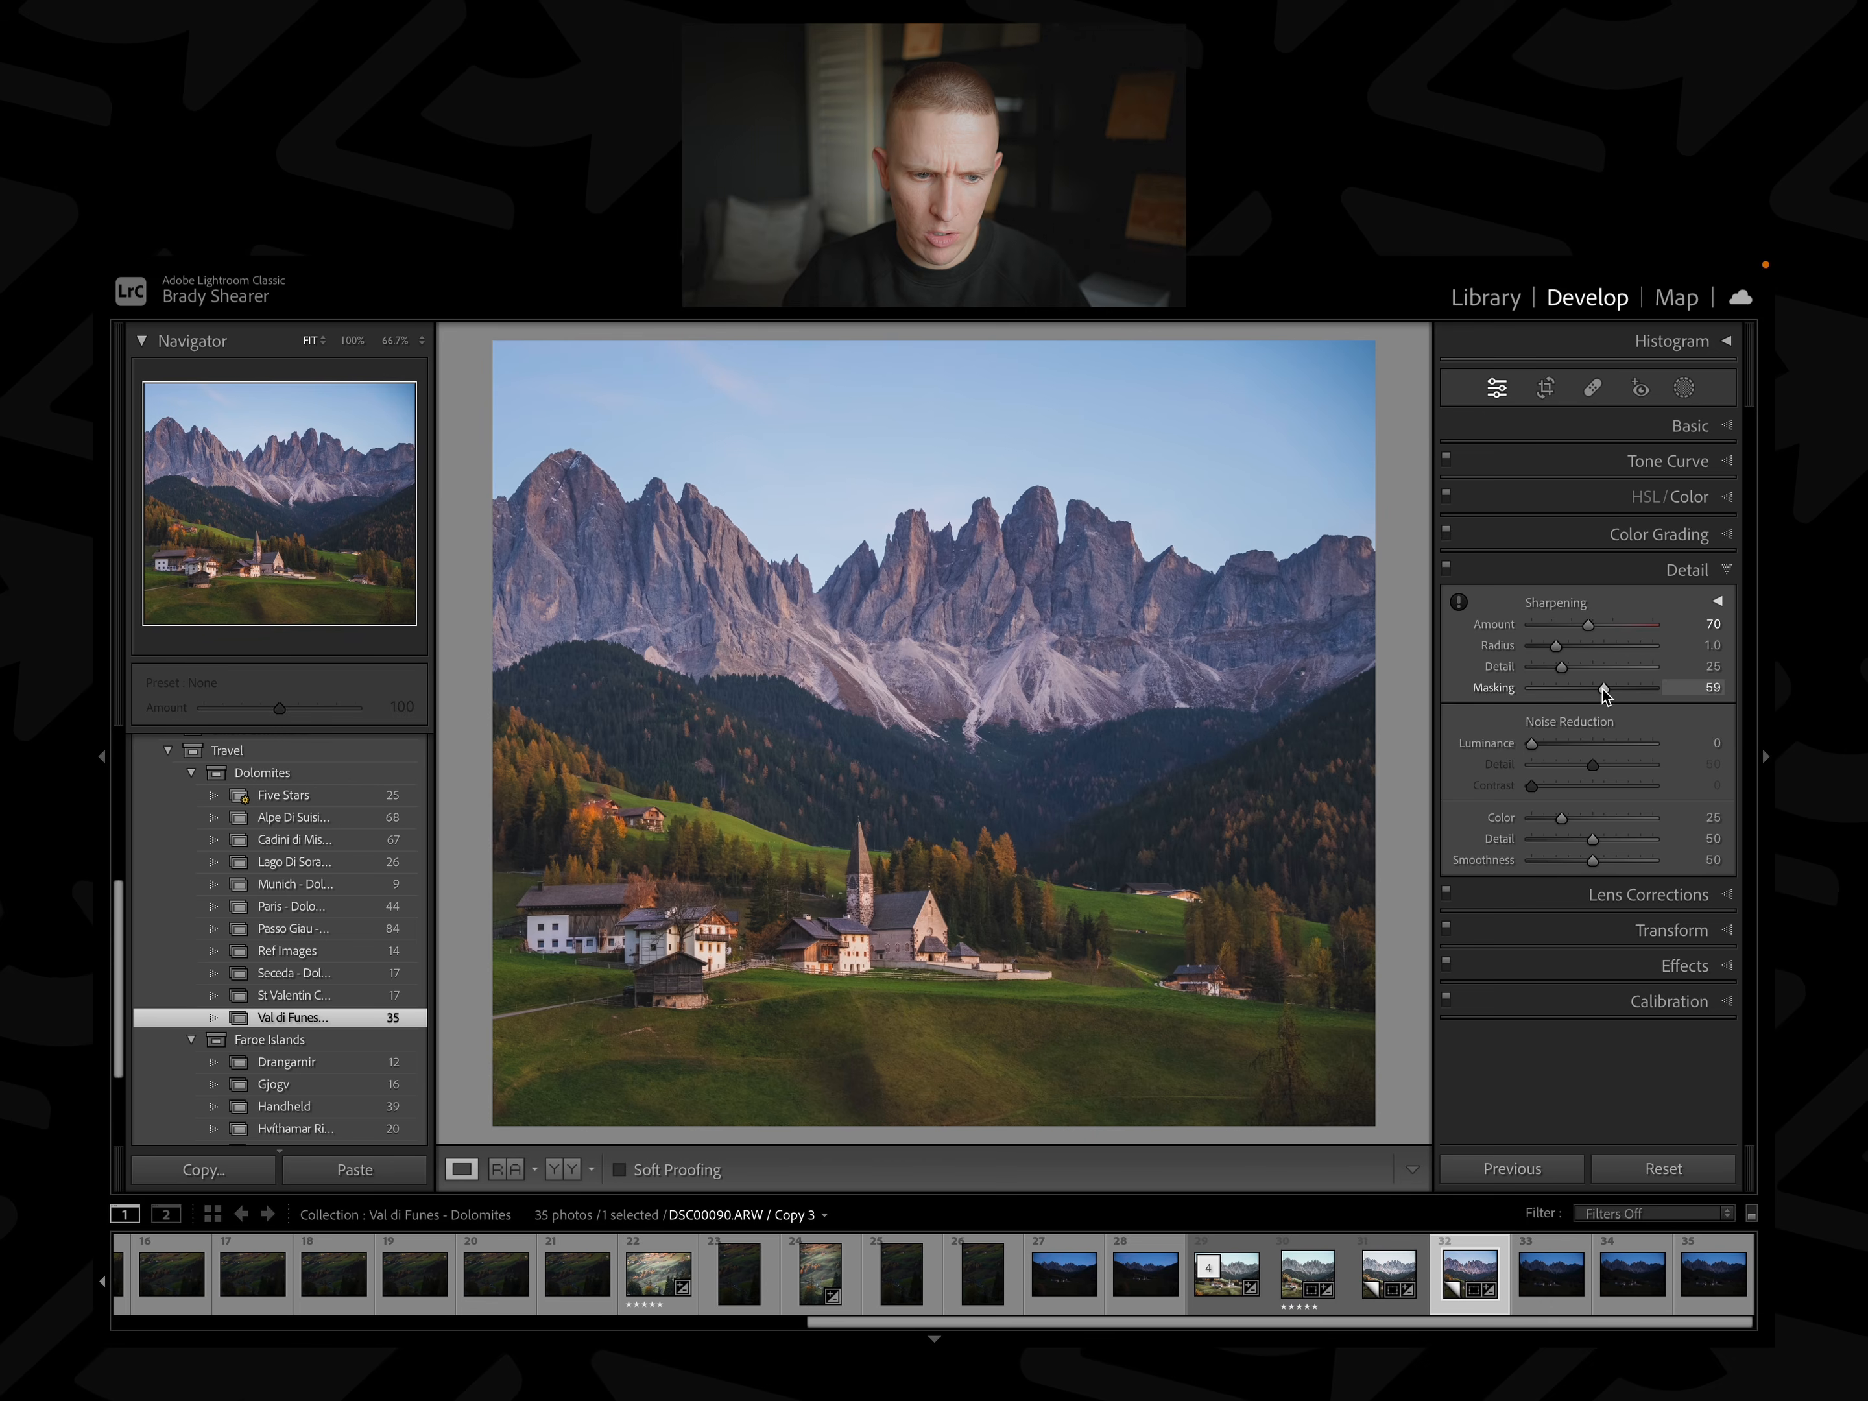
click(1719, 574)
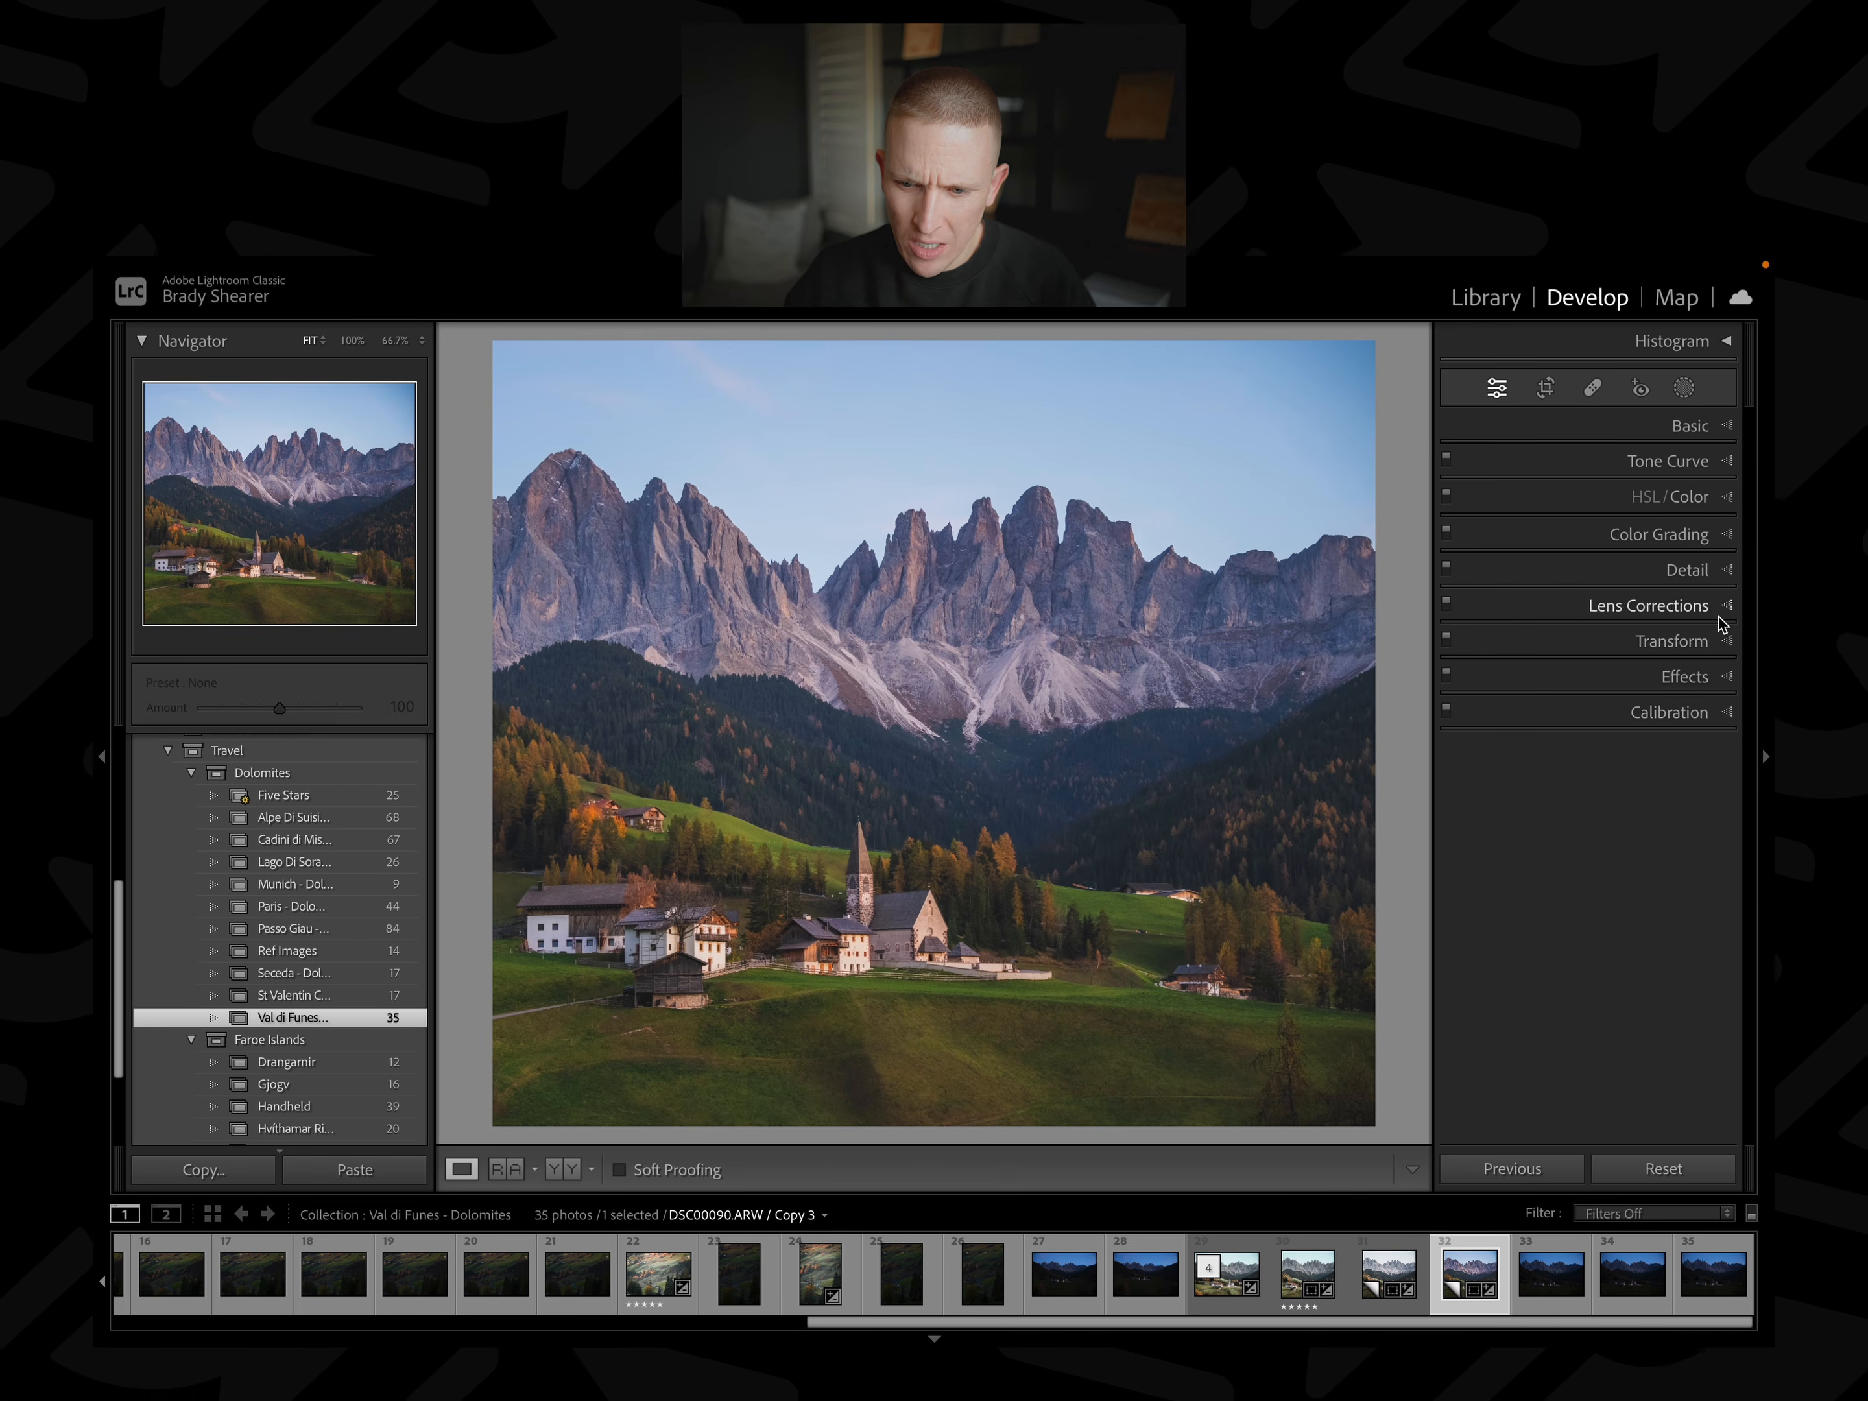
Try a post-crop vignette with an Amount of -15 and reset it.
click(1713, 676)
drag(1598, 753, 1585, 755)
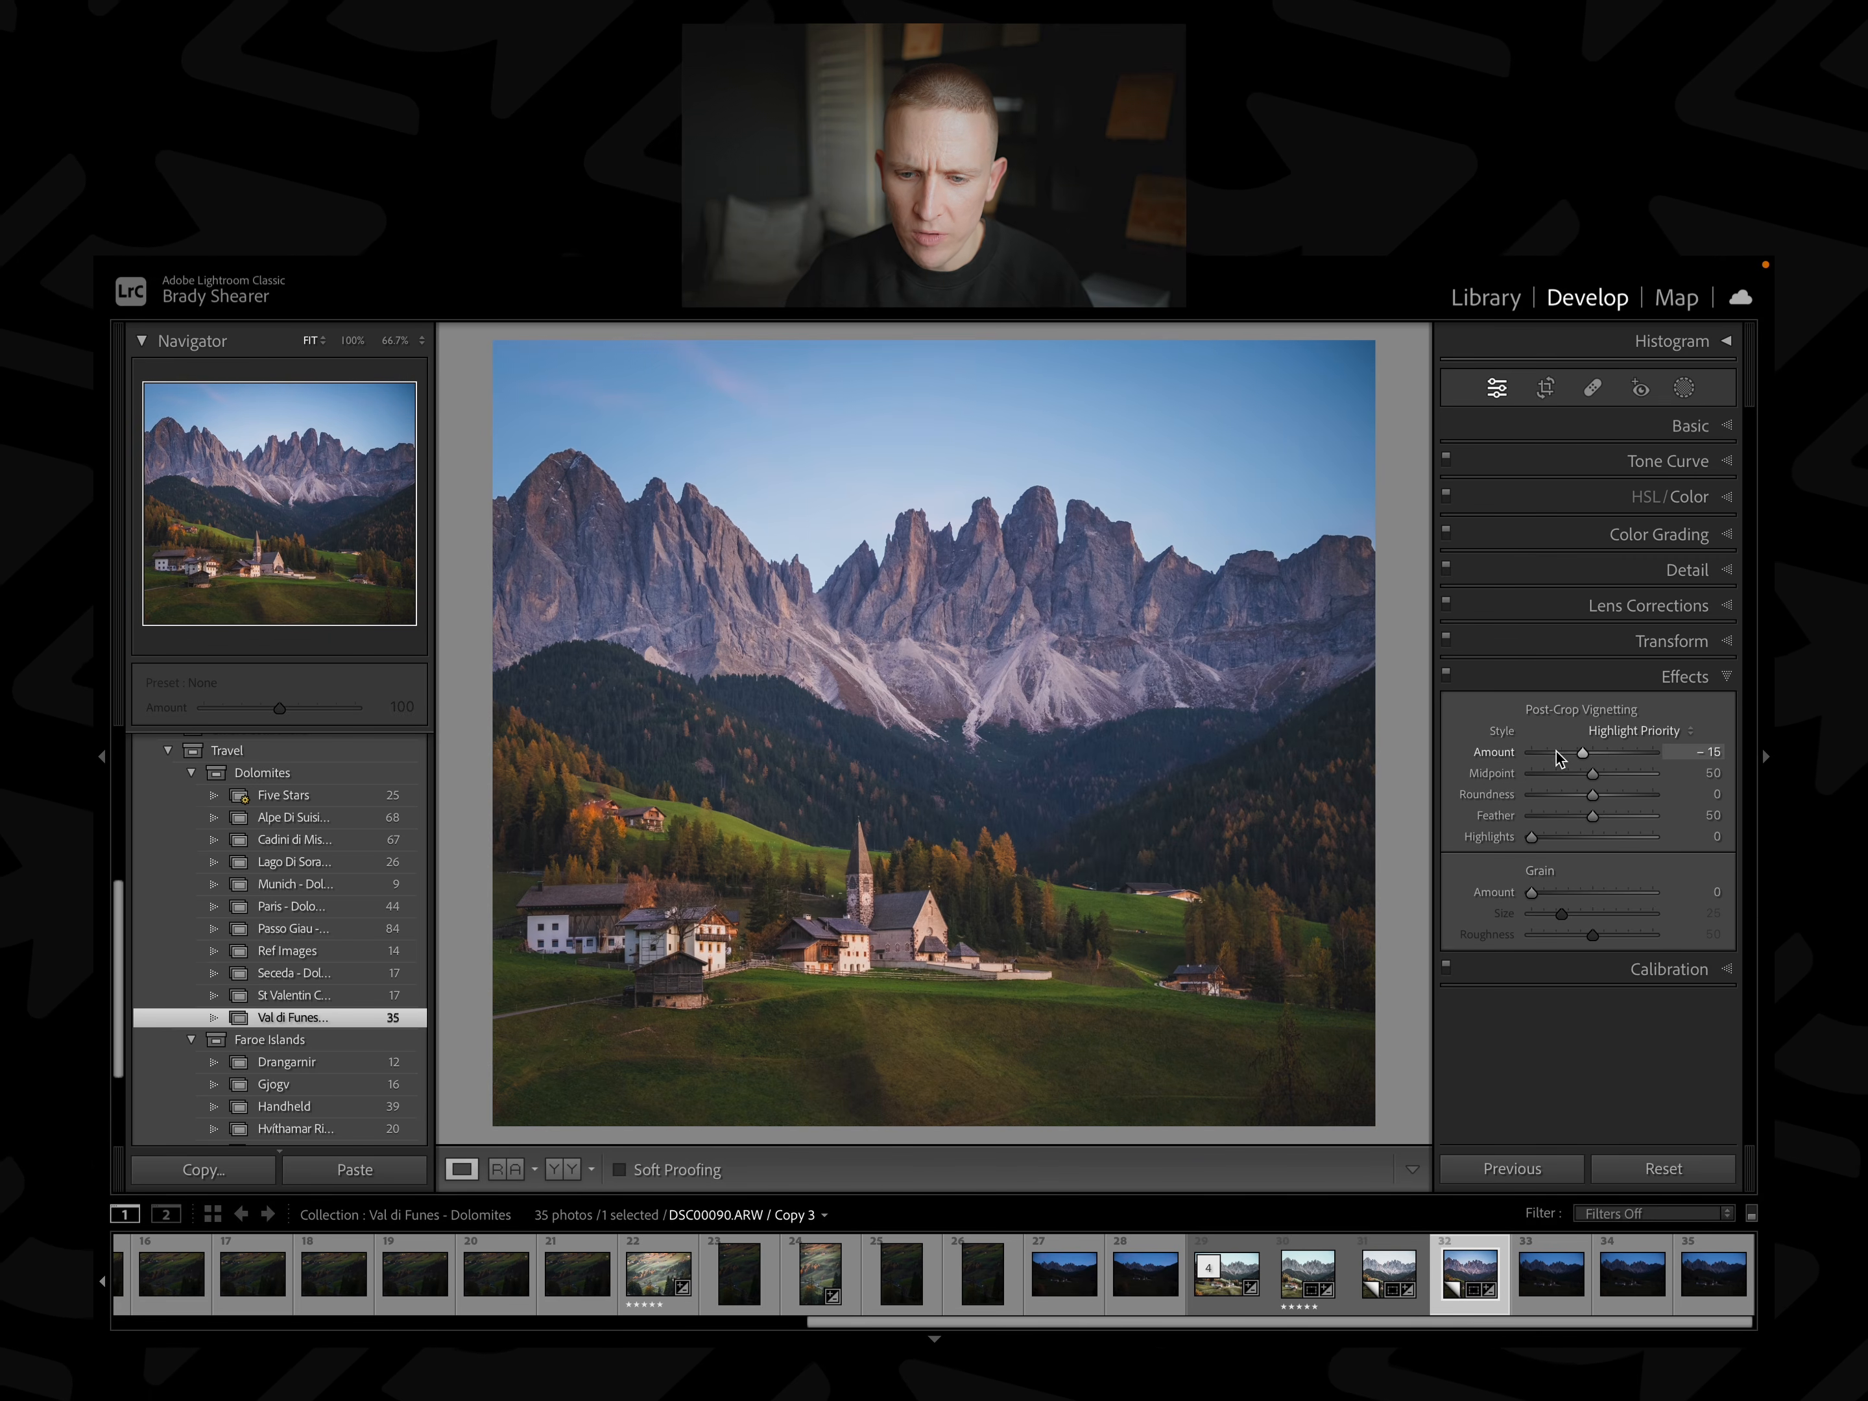
double_click(1497, 753)
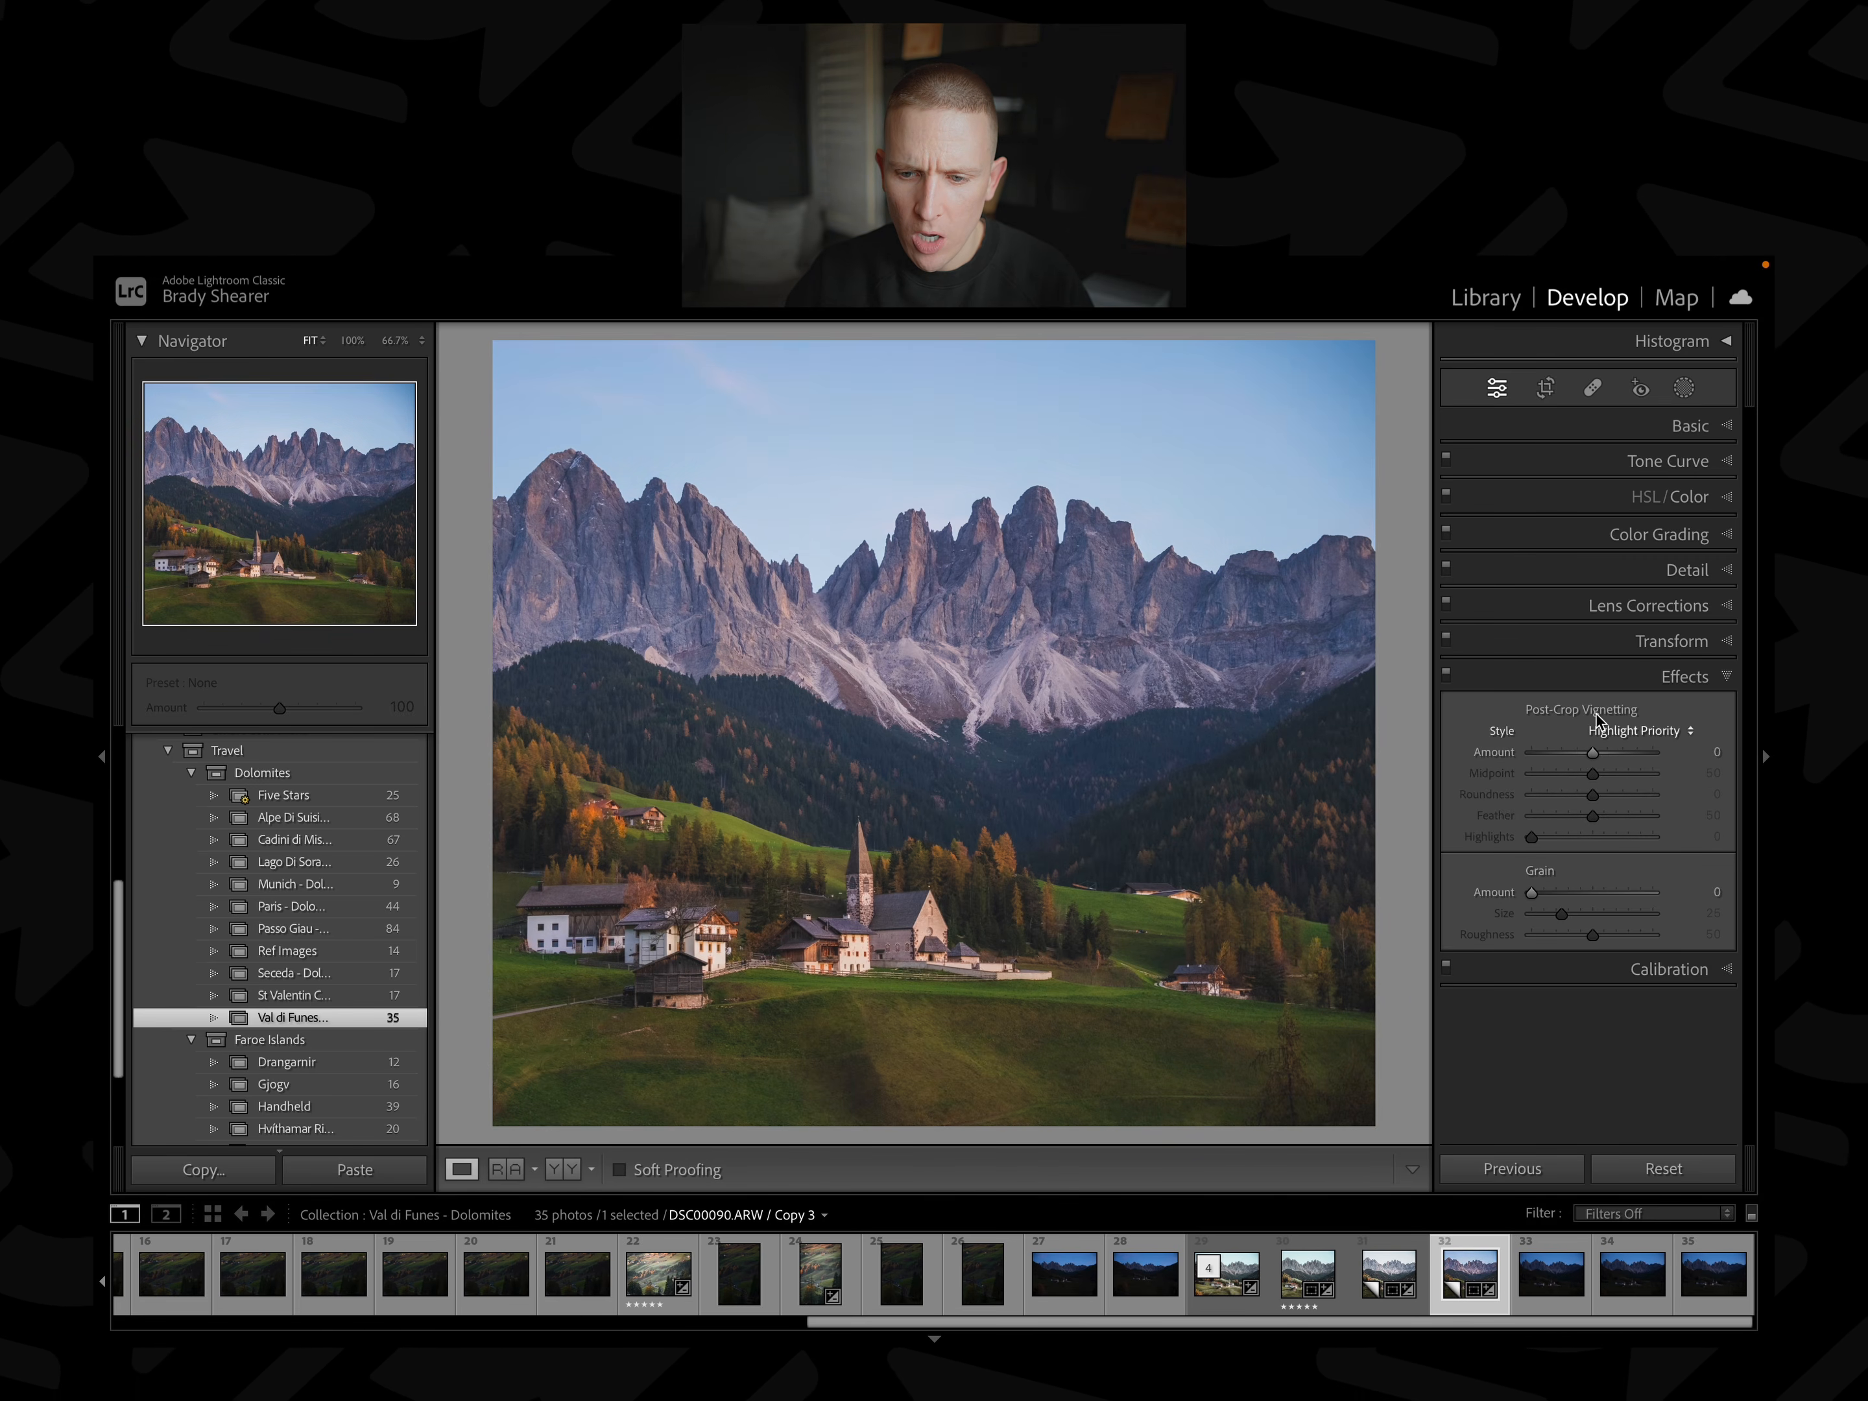
click(1684, 679)
Check the crop framing against the full image without changing it.
key(r)
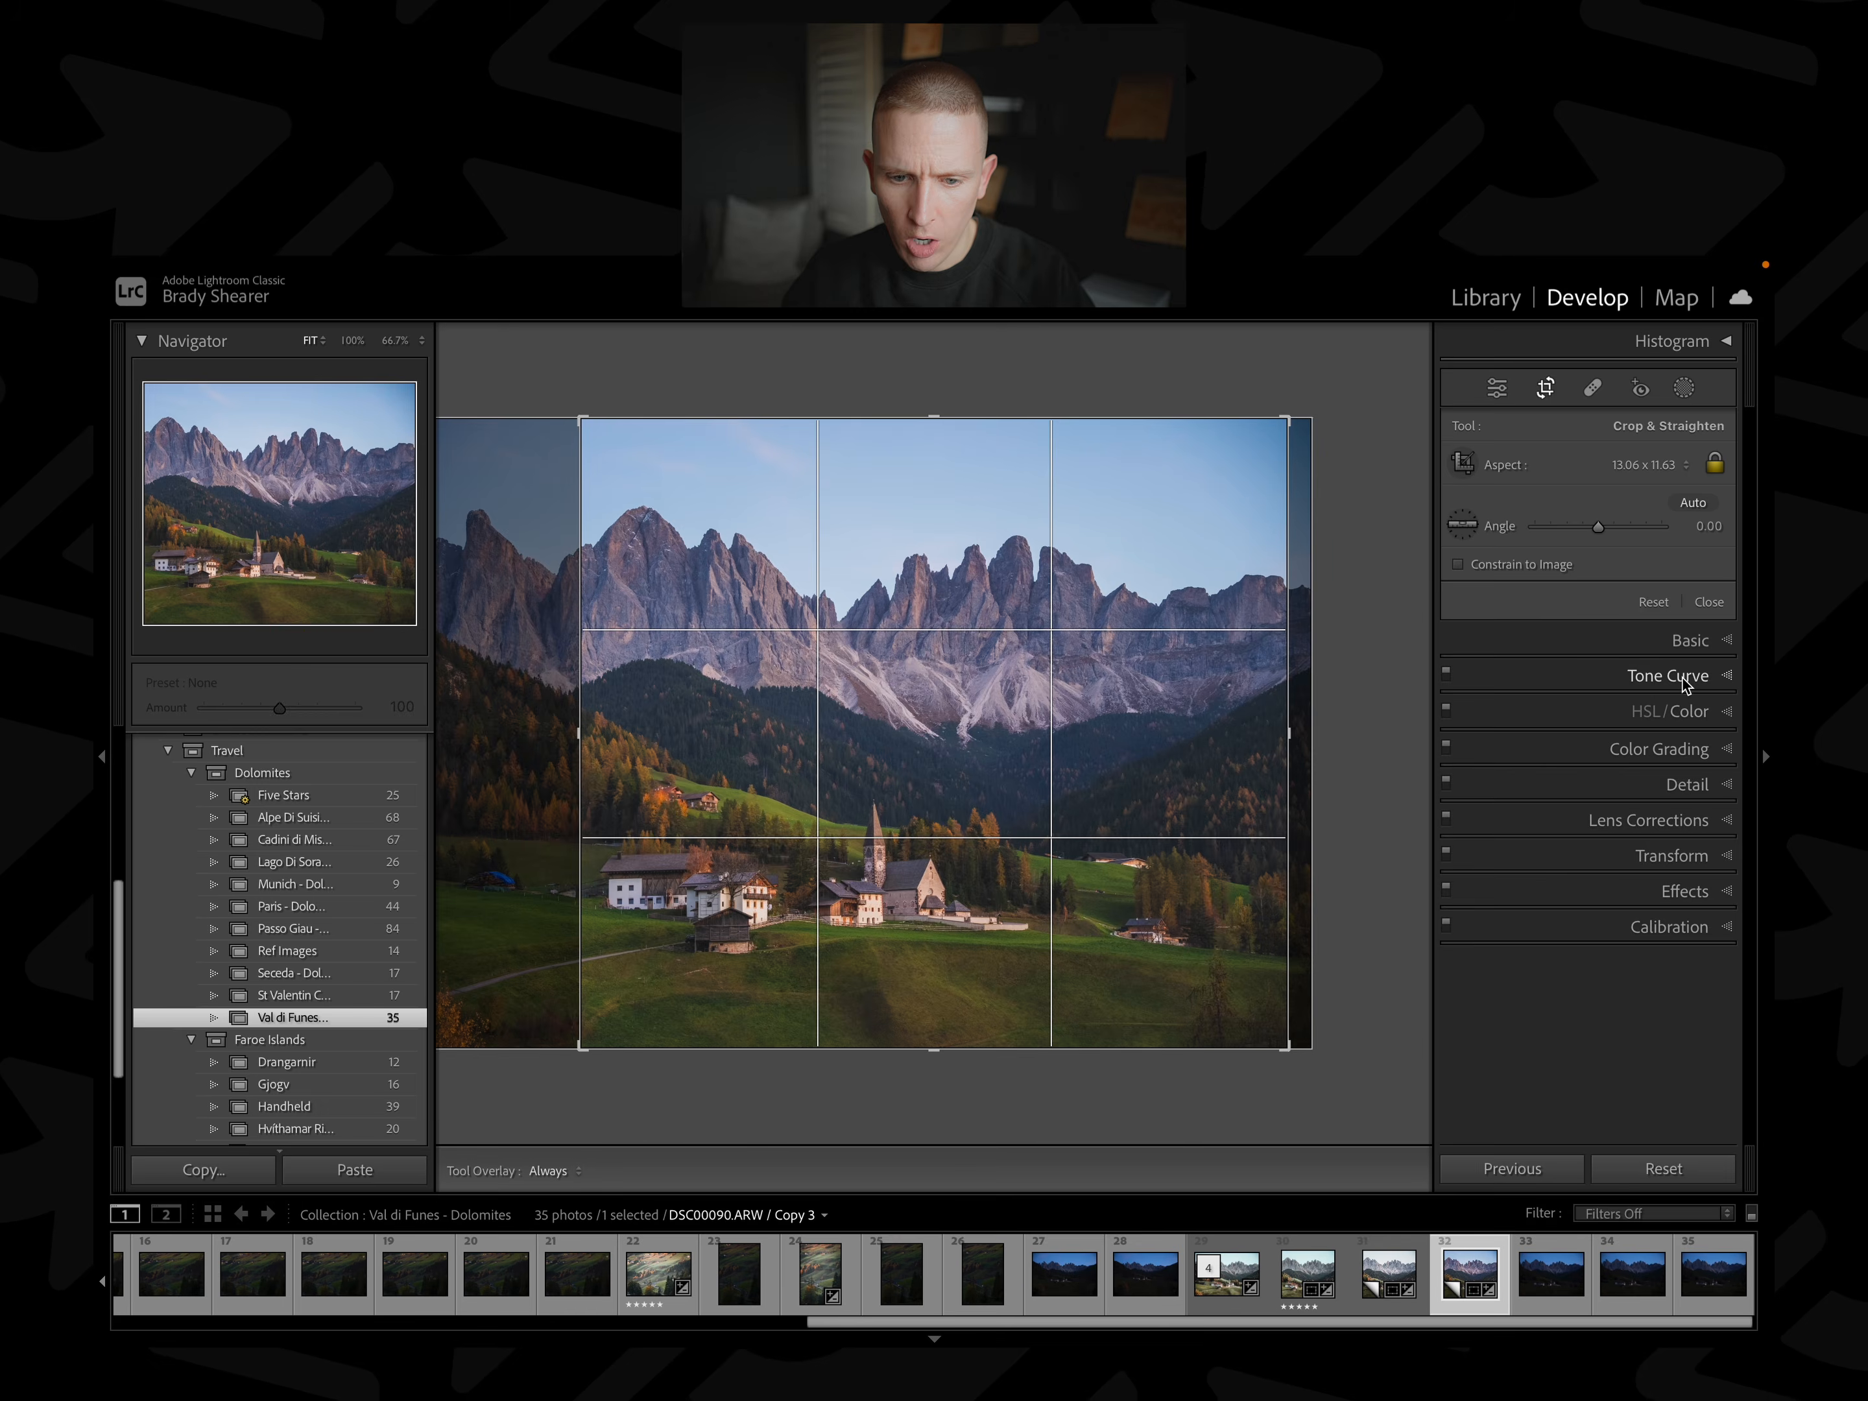
key(Return)
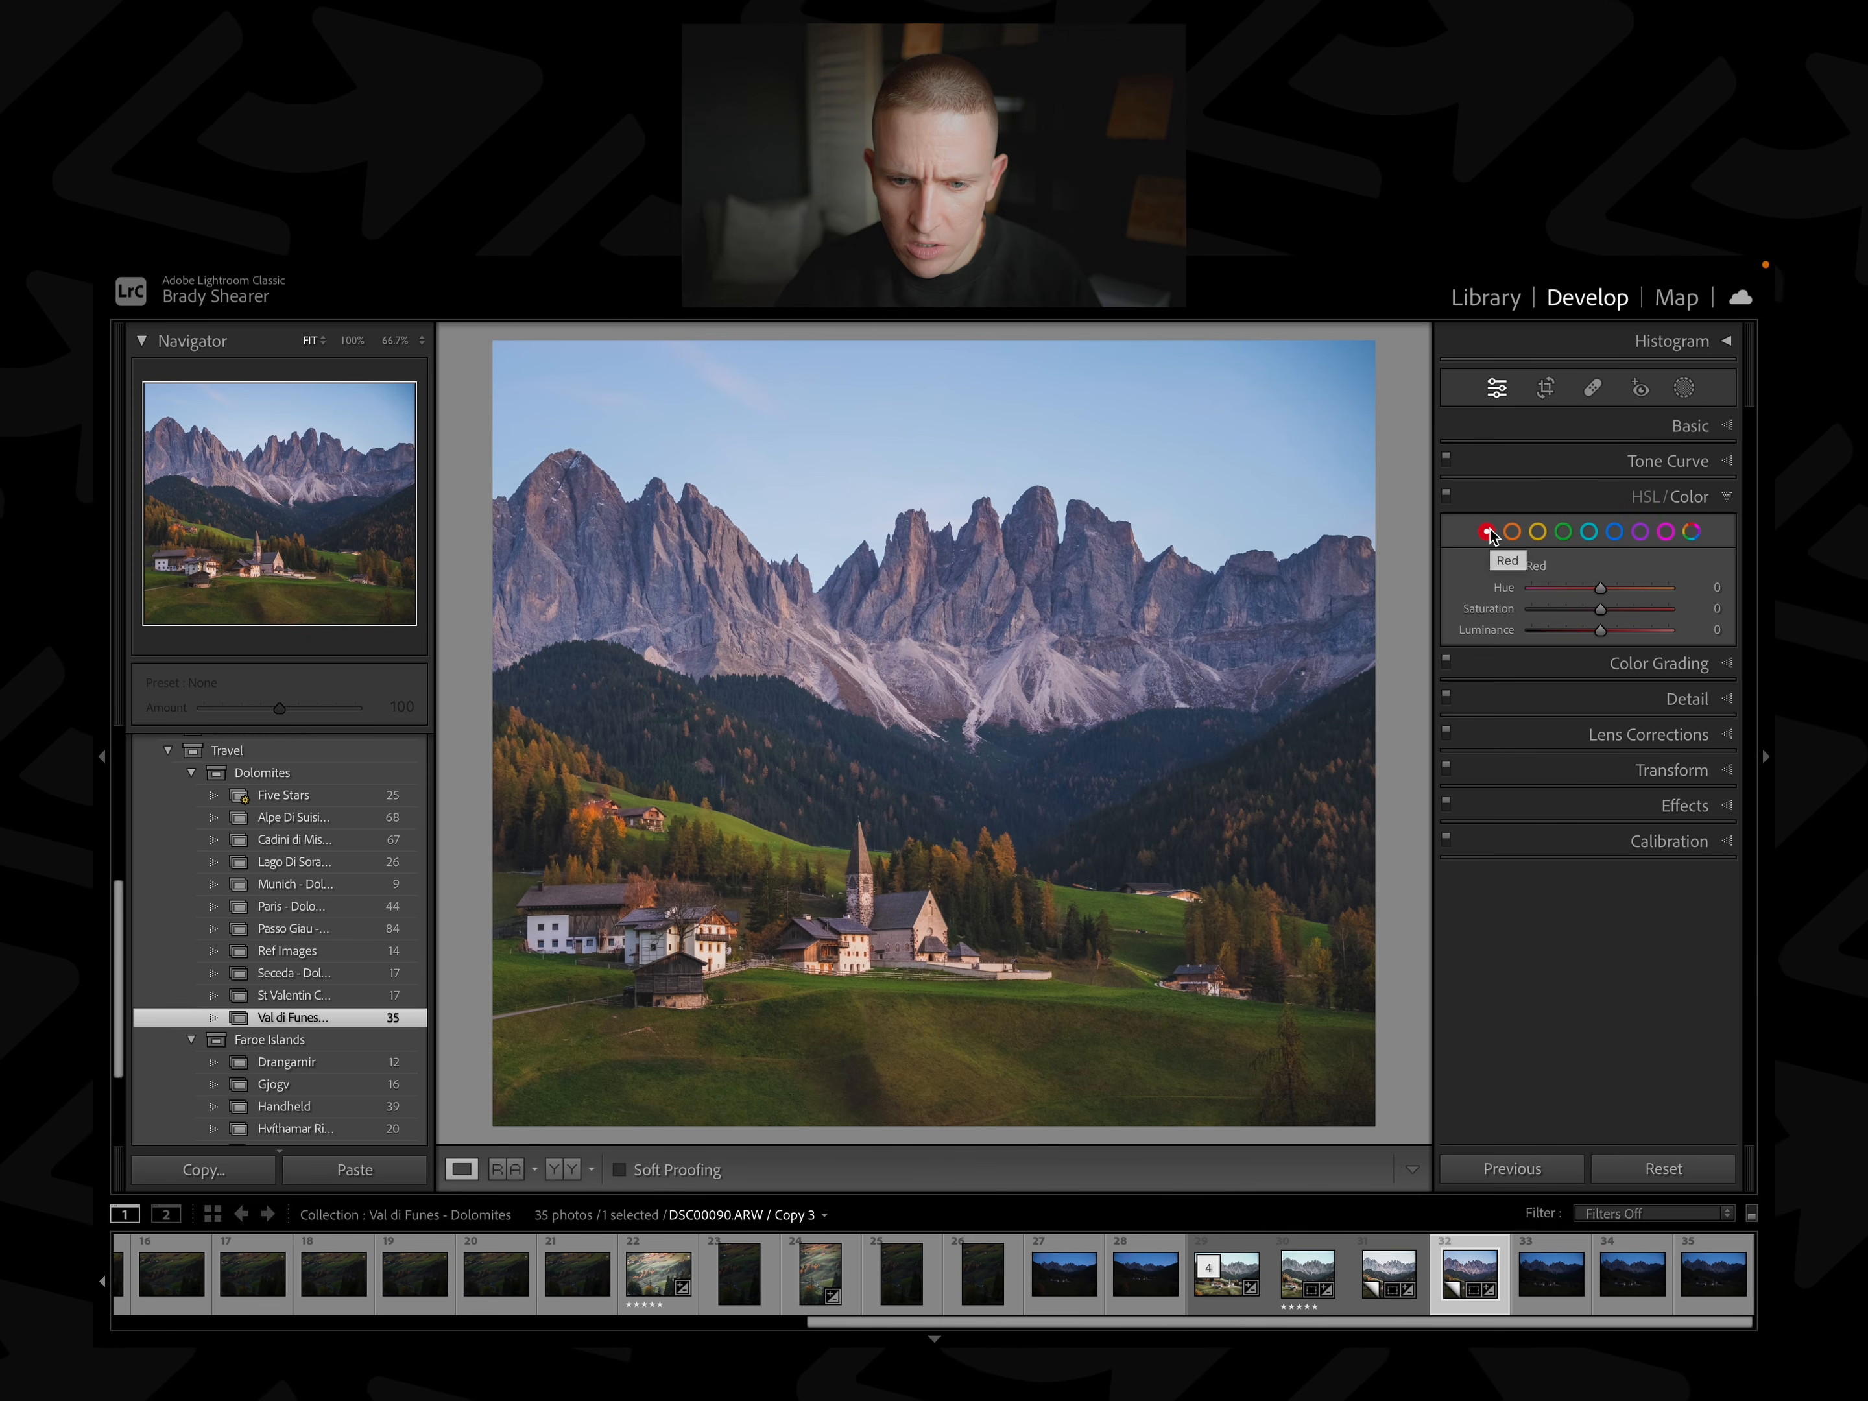
Set the red channel to Hue +20, Saturation -6 and Luminance -14, and fine-tune the orange channel's hue, saturation and luminance.
mouse_move(1600, 587)
mouse_down()
mouse_move(1616, 587)
mouse_move(1590, 634)
mouse_up()
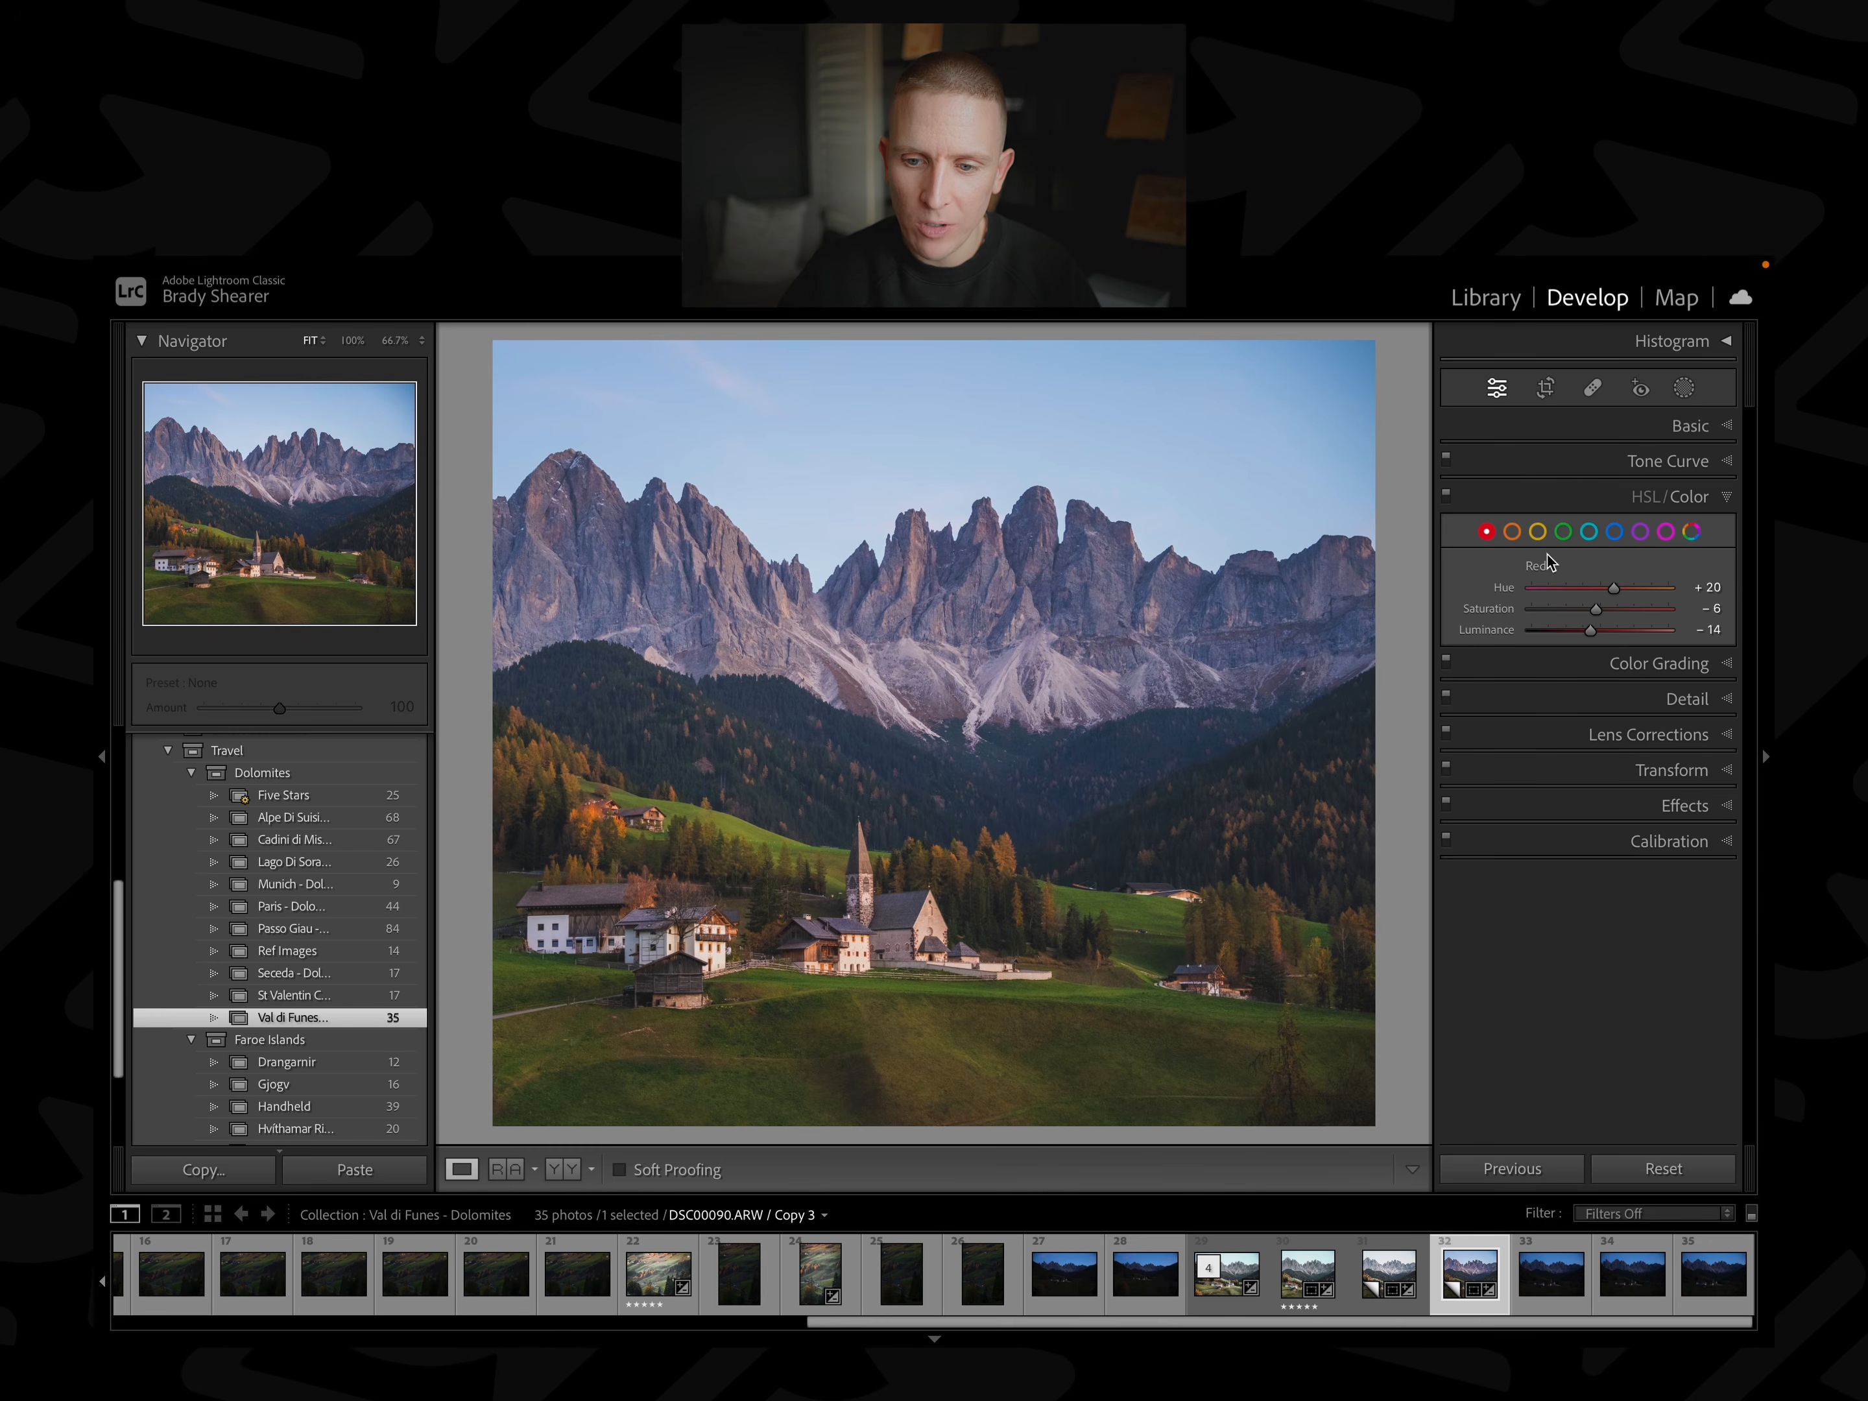
click(1509, 530)
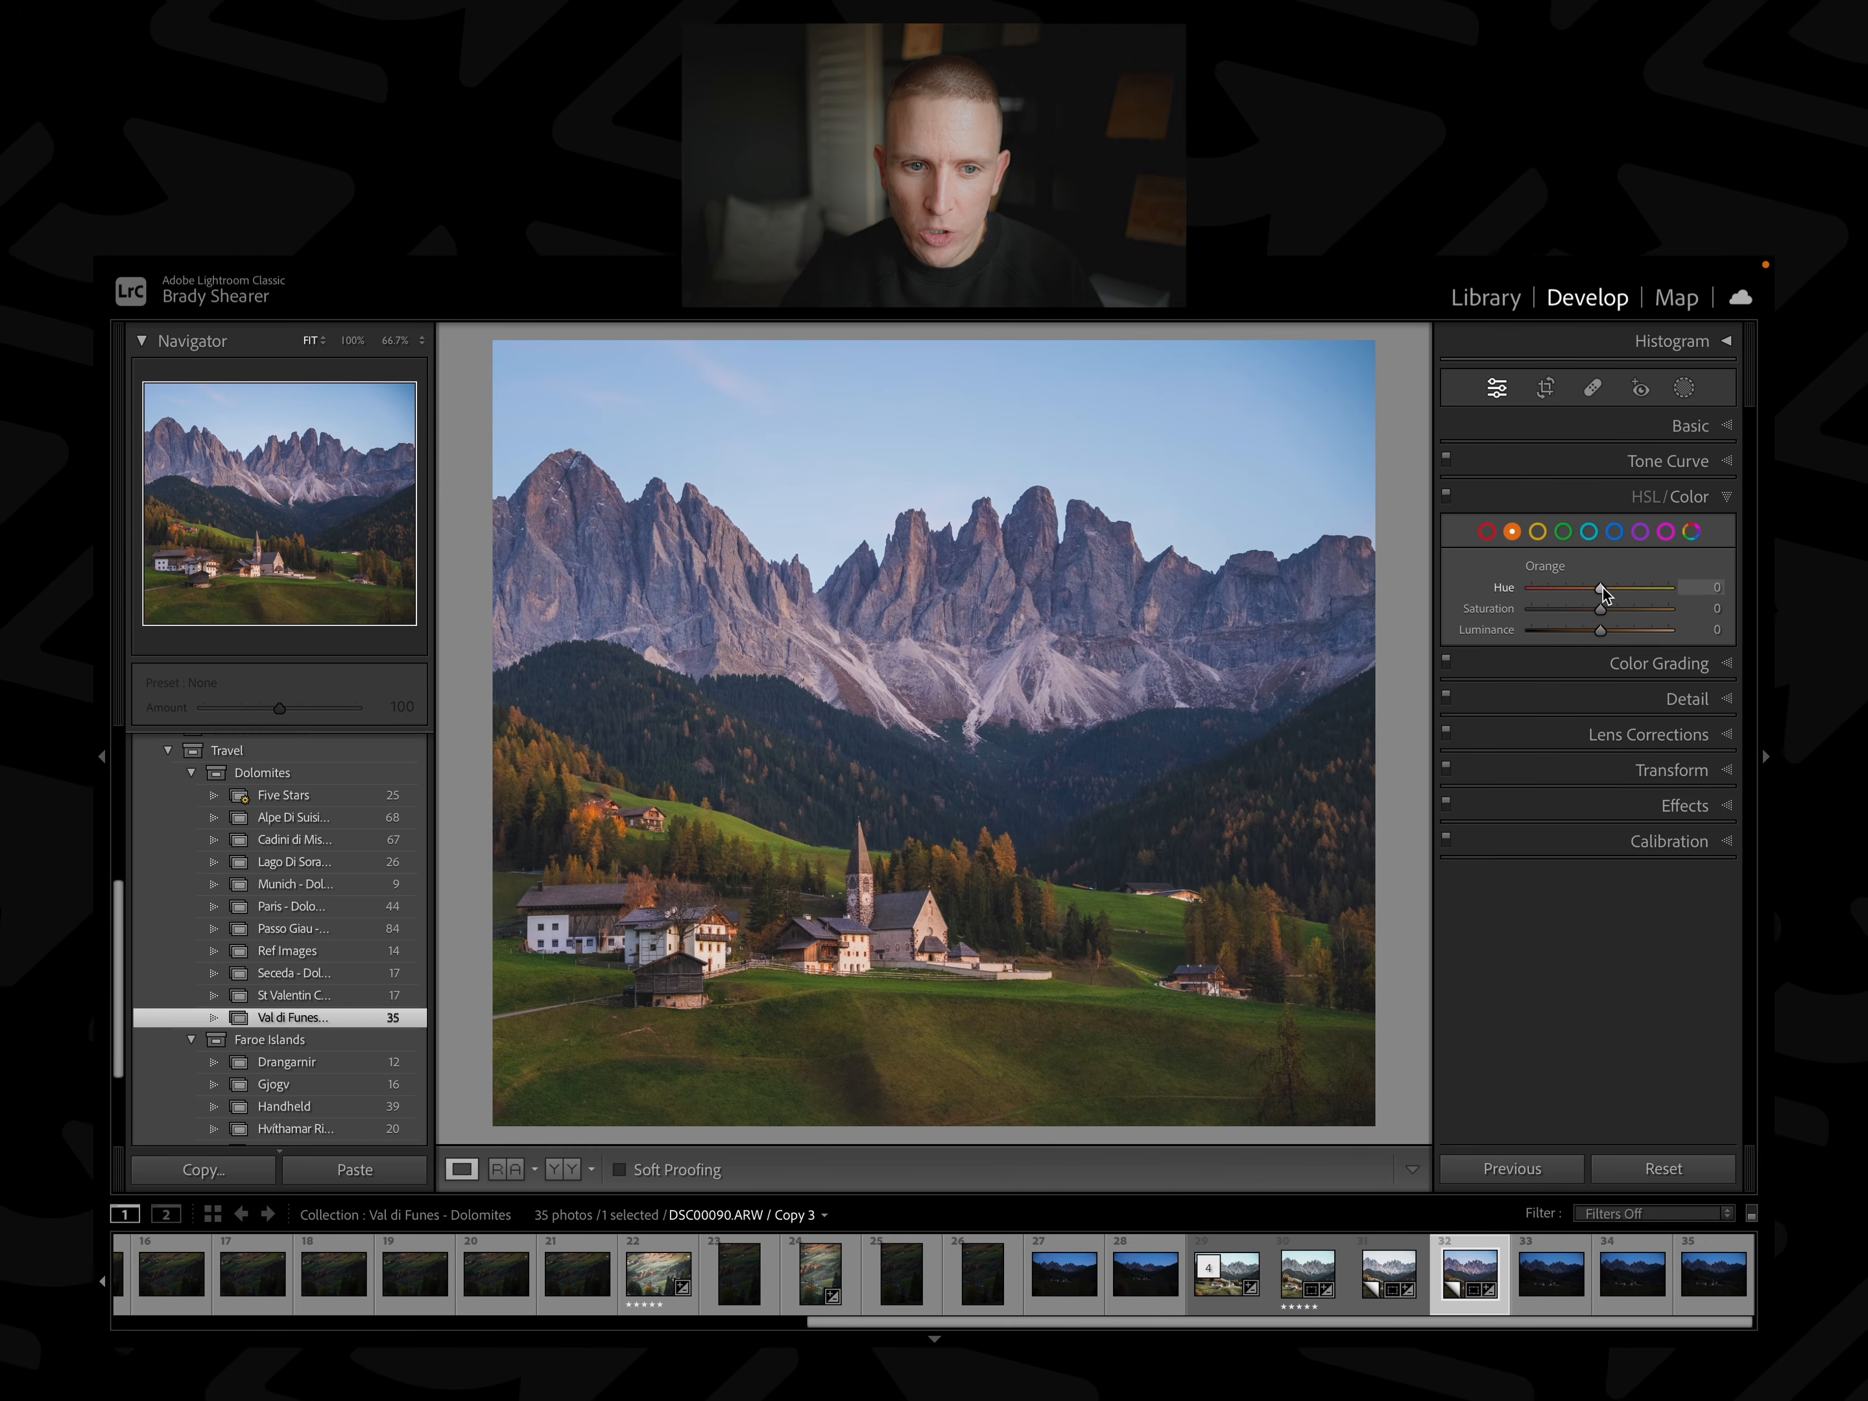
drag(1601, 587, 1609, 587)
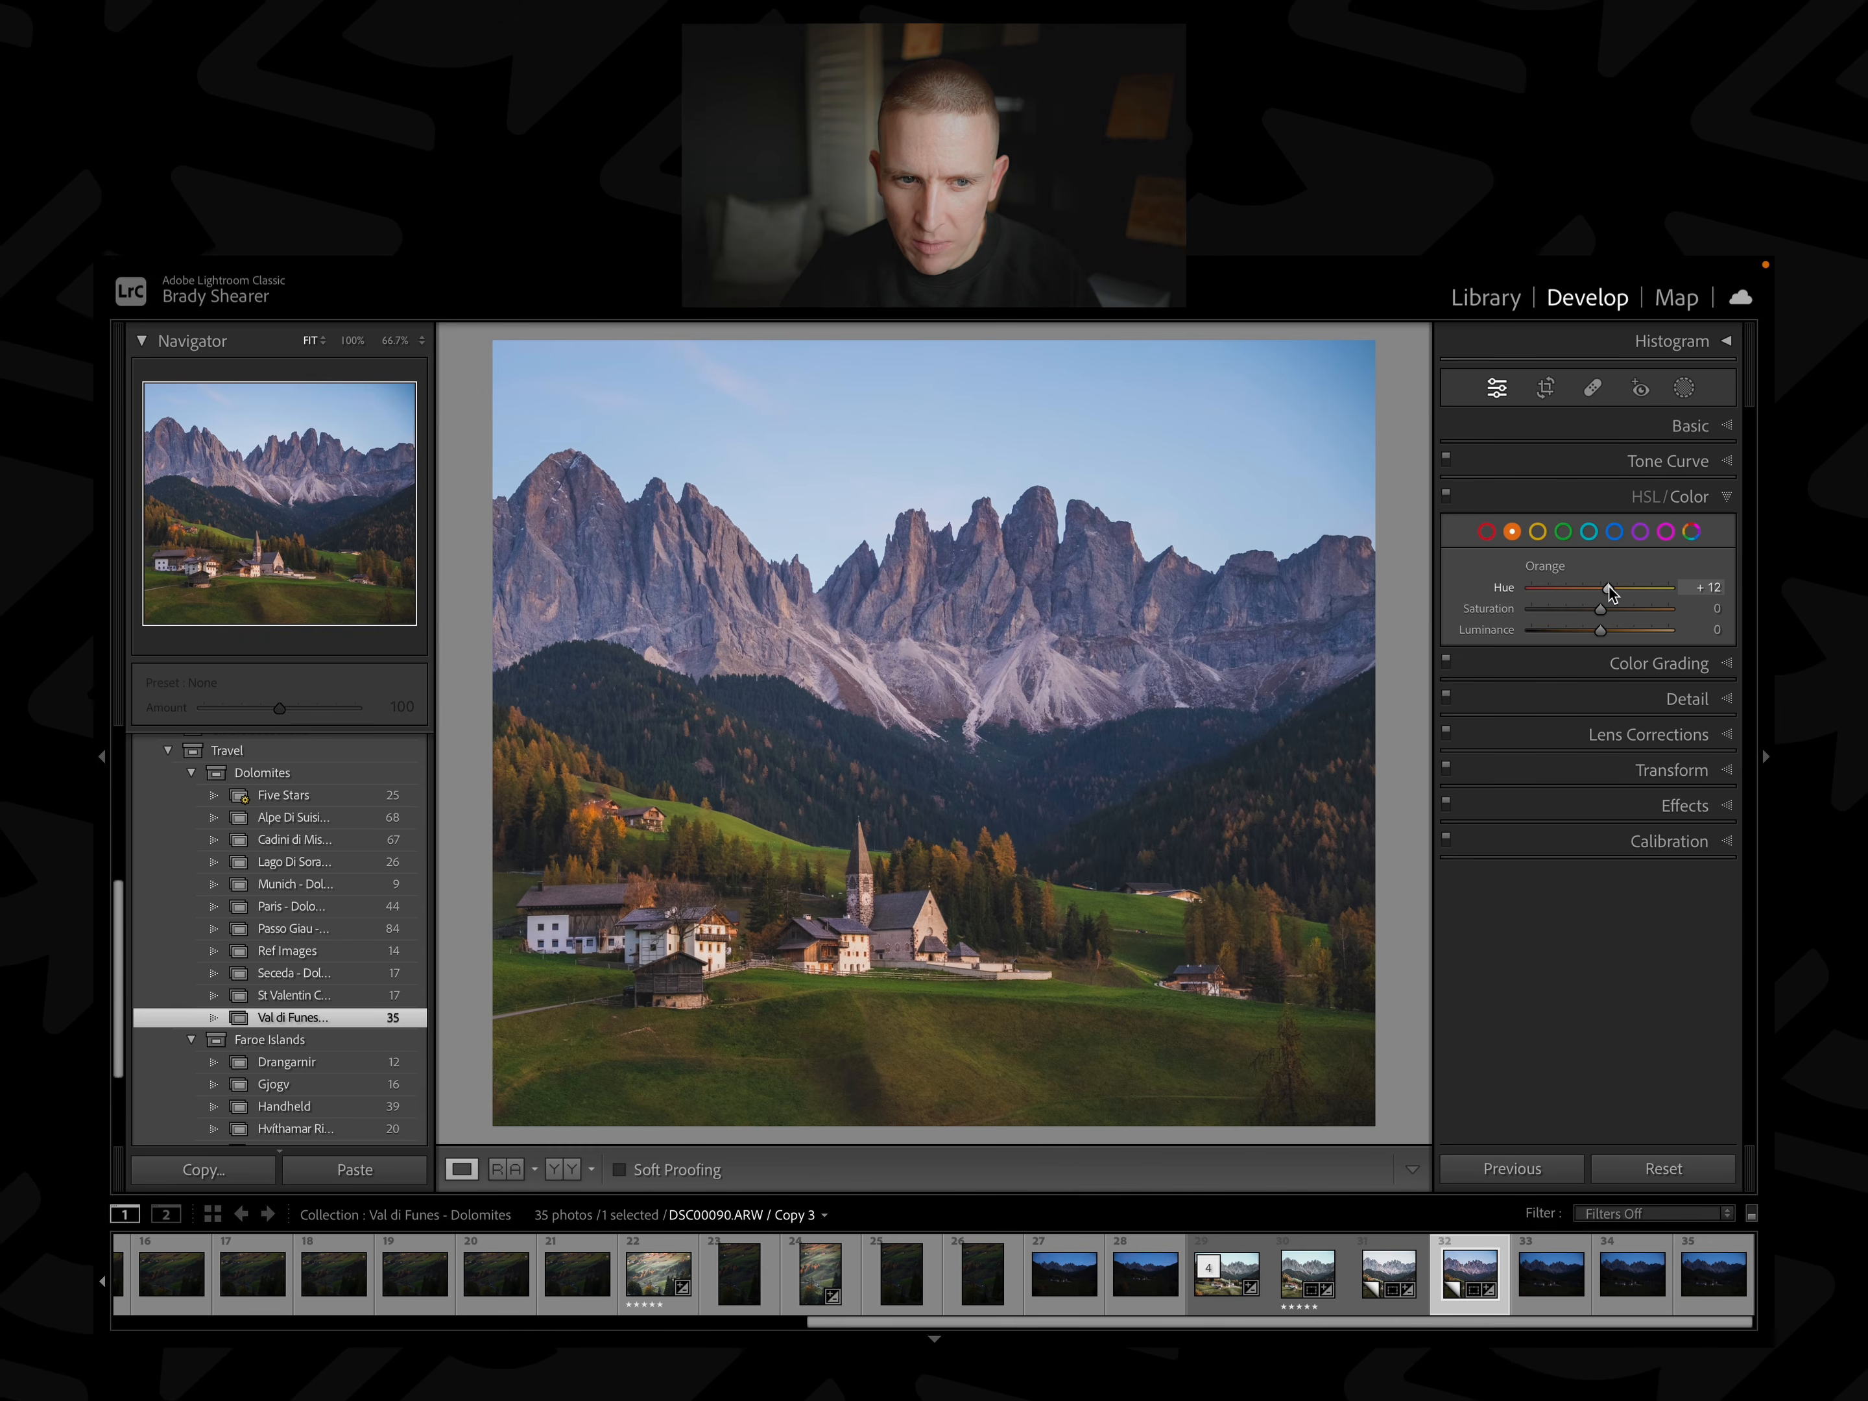
mouse_move(1608, 587)
mouse_down()
mouse_move(1591, 585)
mouse_move(1604, 634)
mouse_up()
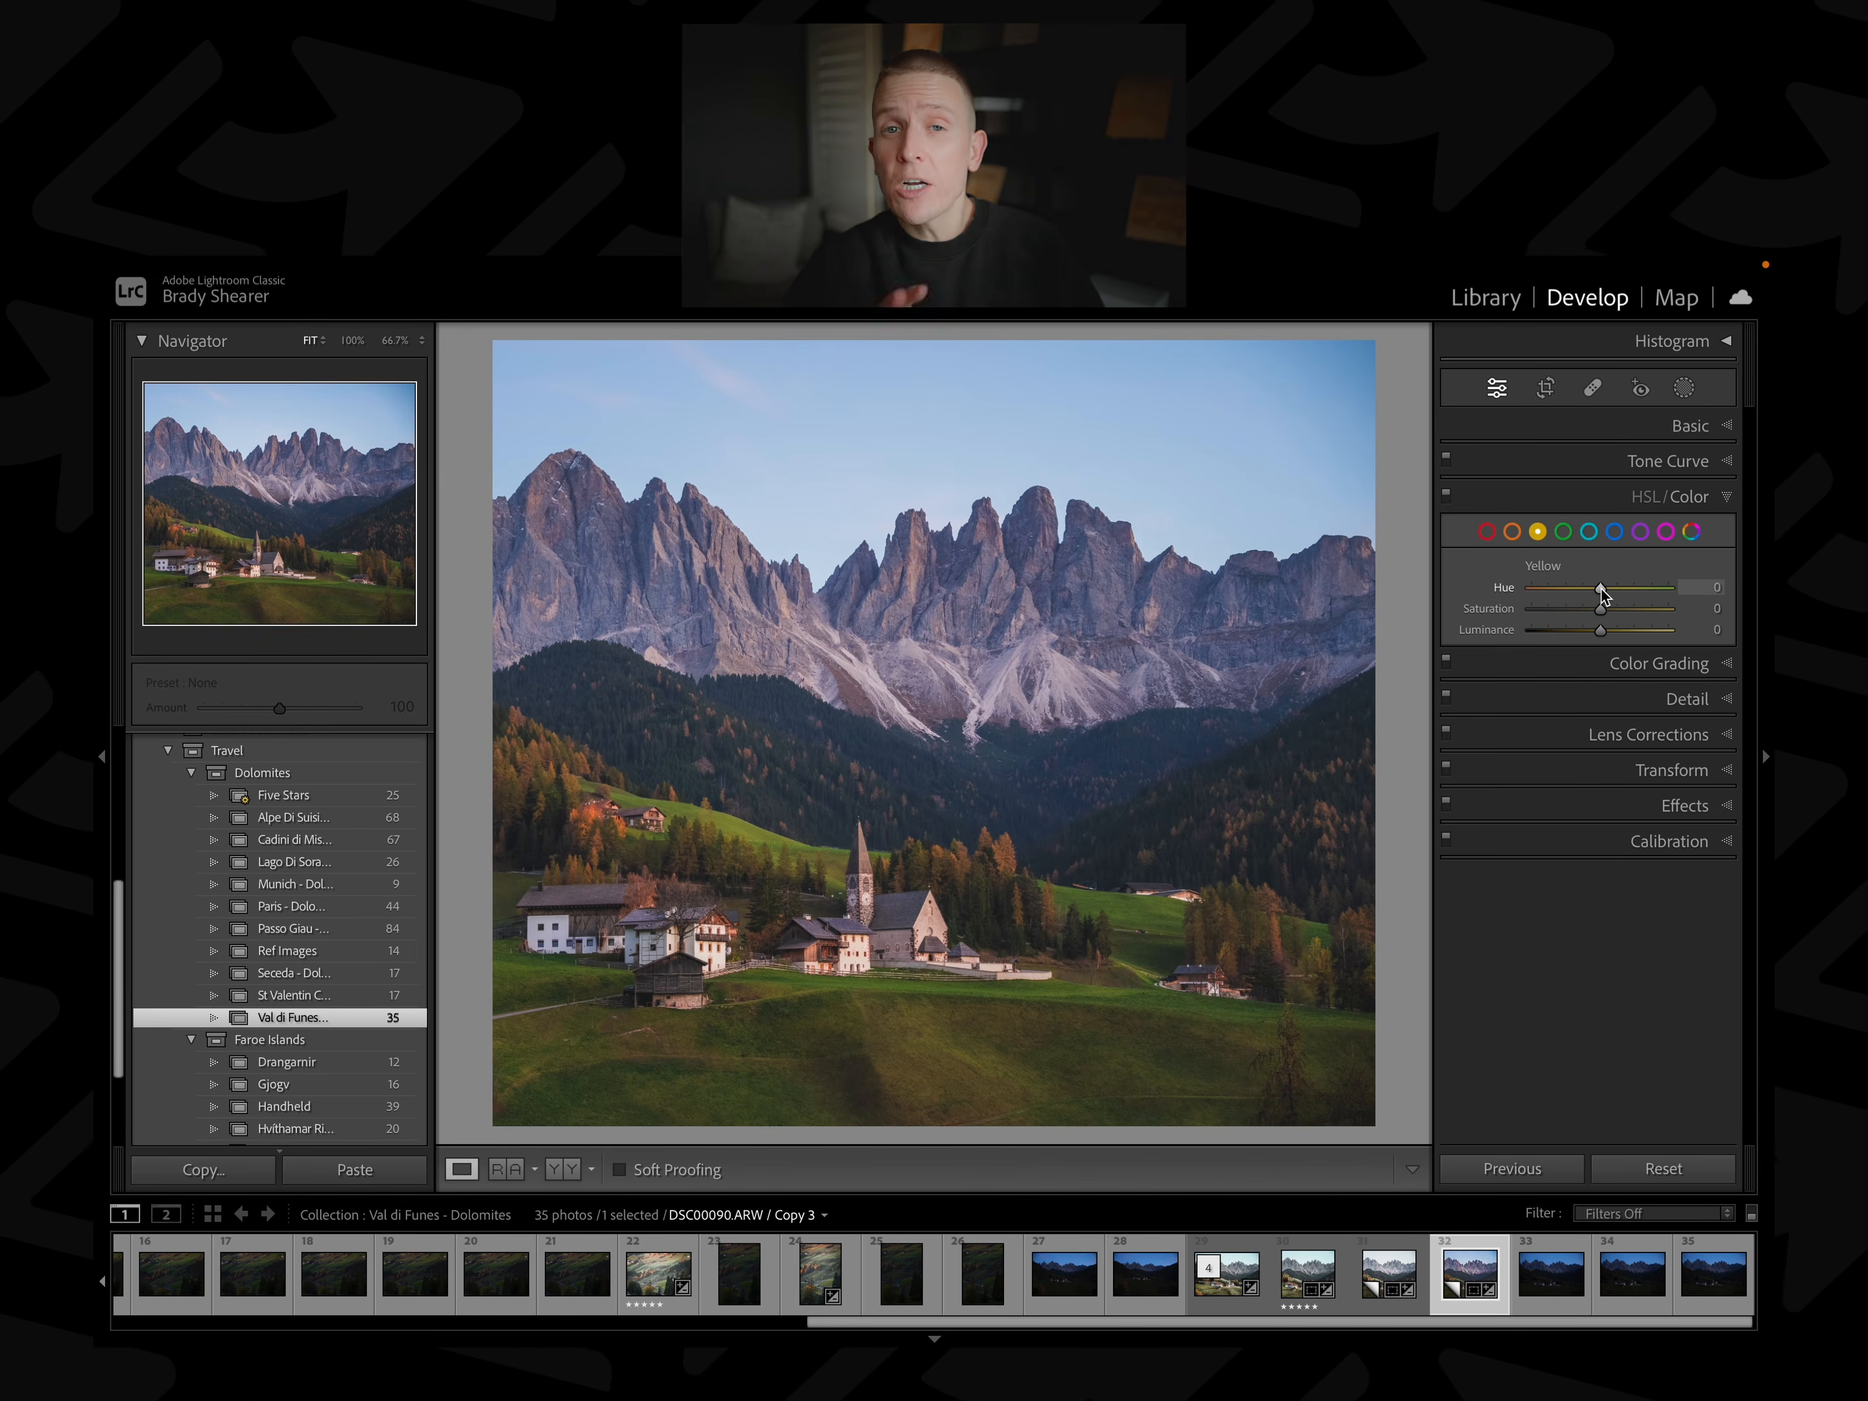
Set the yellow channel to Hue +33, Saturation -75 and Luminance +64.
drag(1600, 588, 1605, 591)
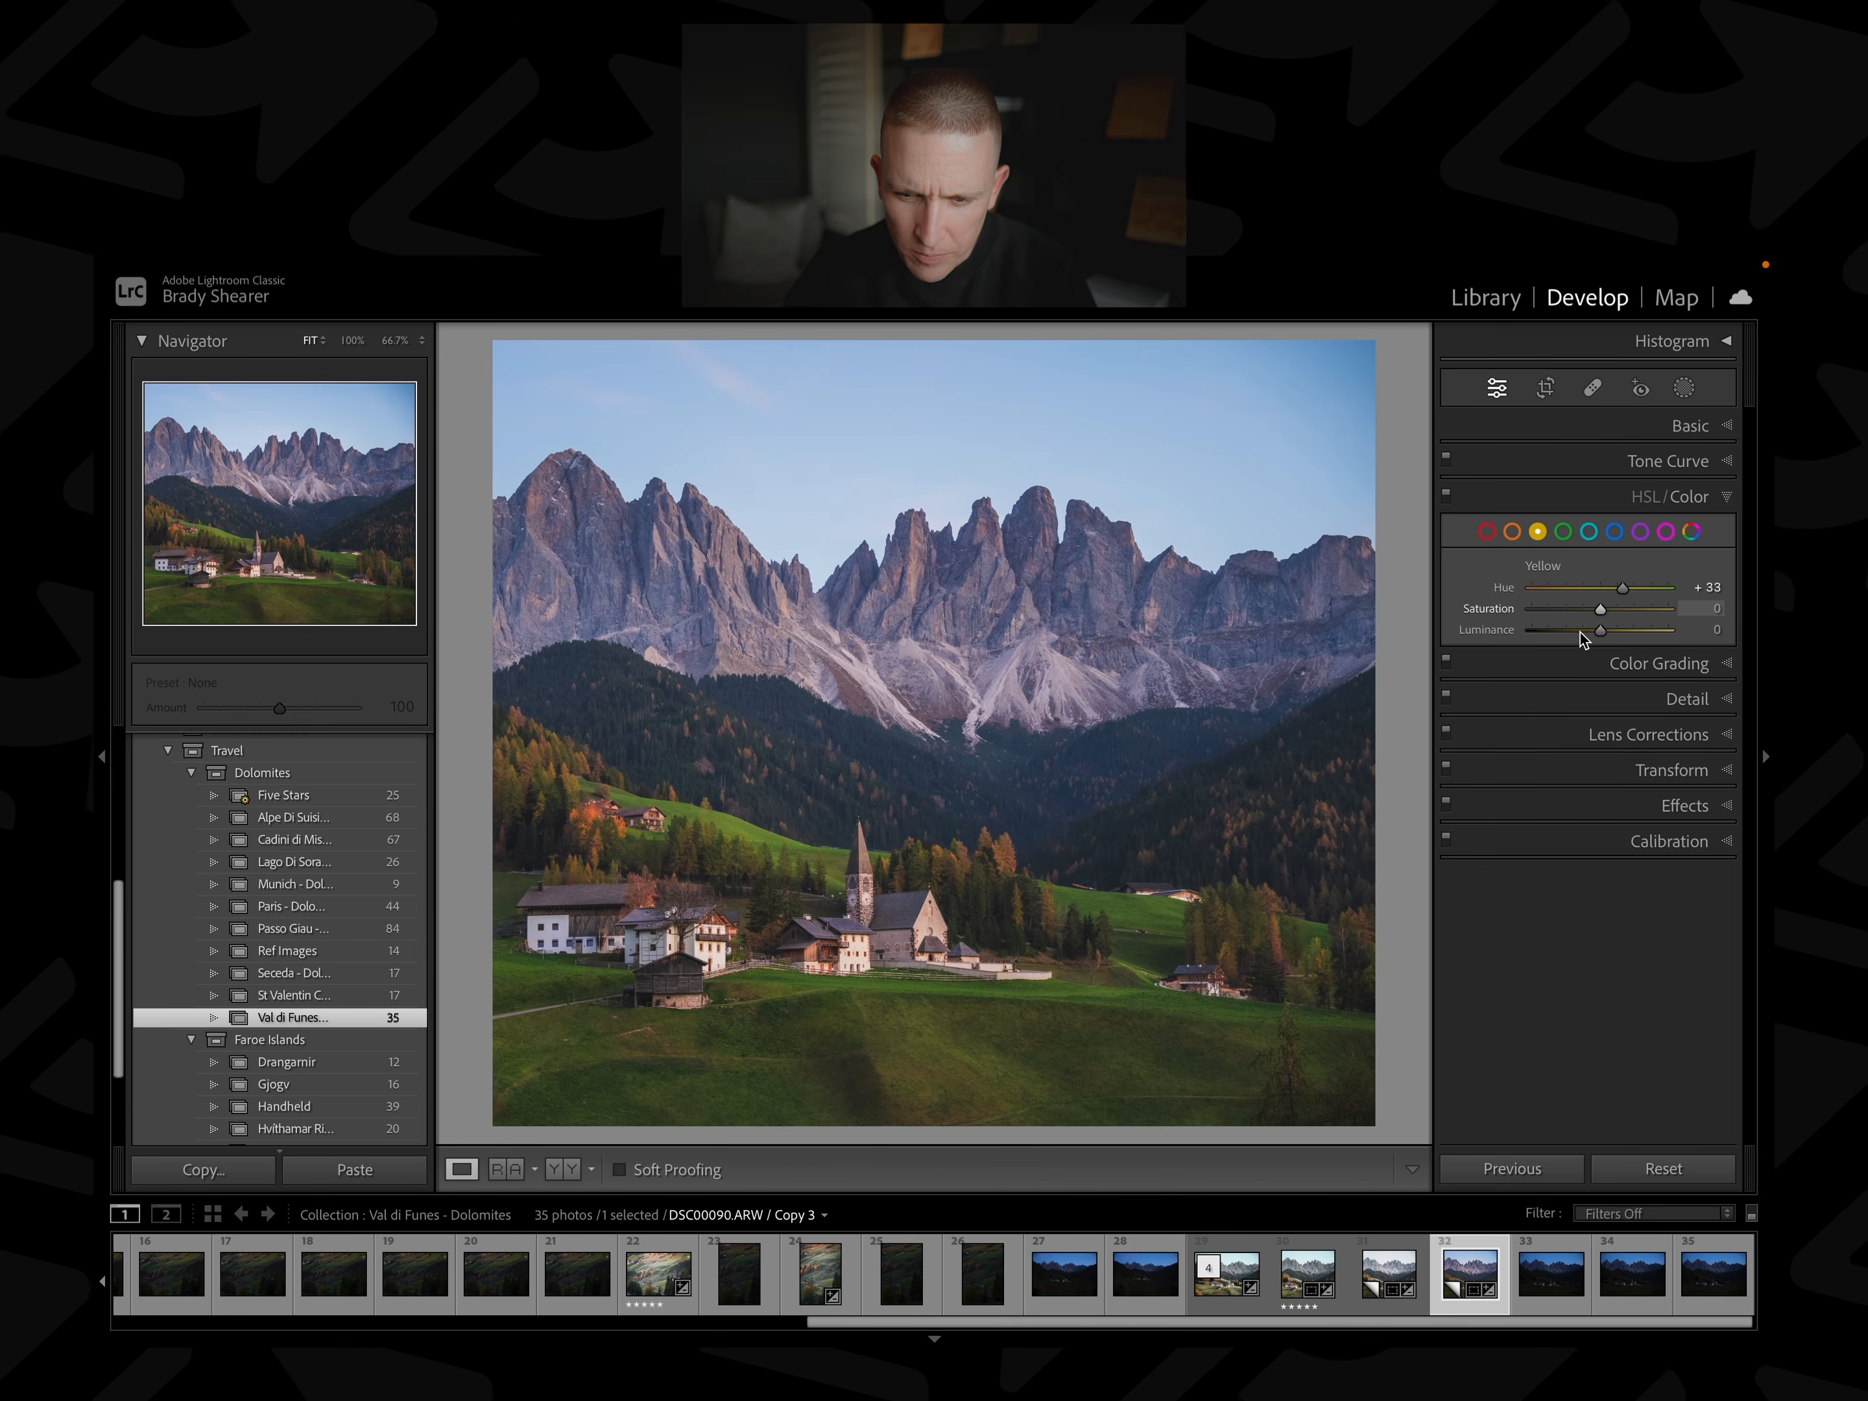
drag(1600, 610, 1547, 619)
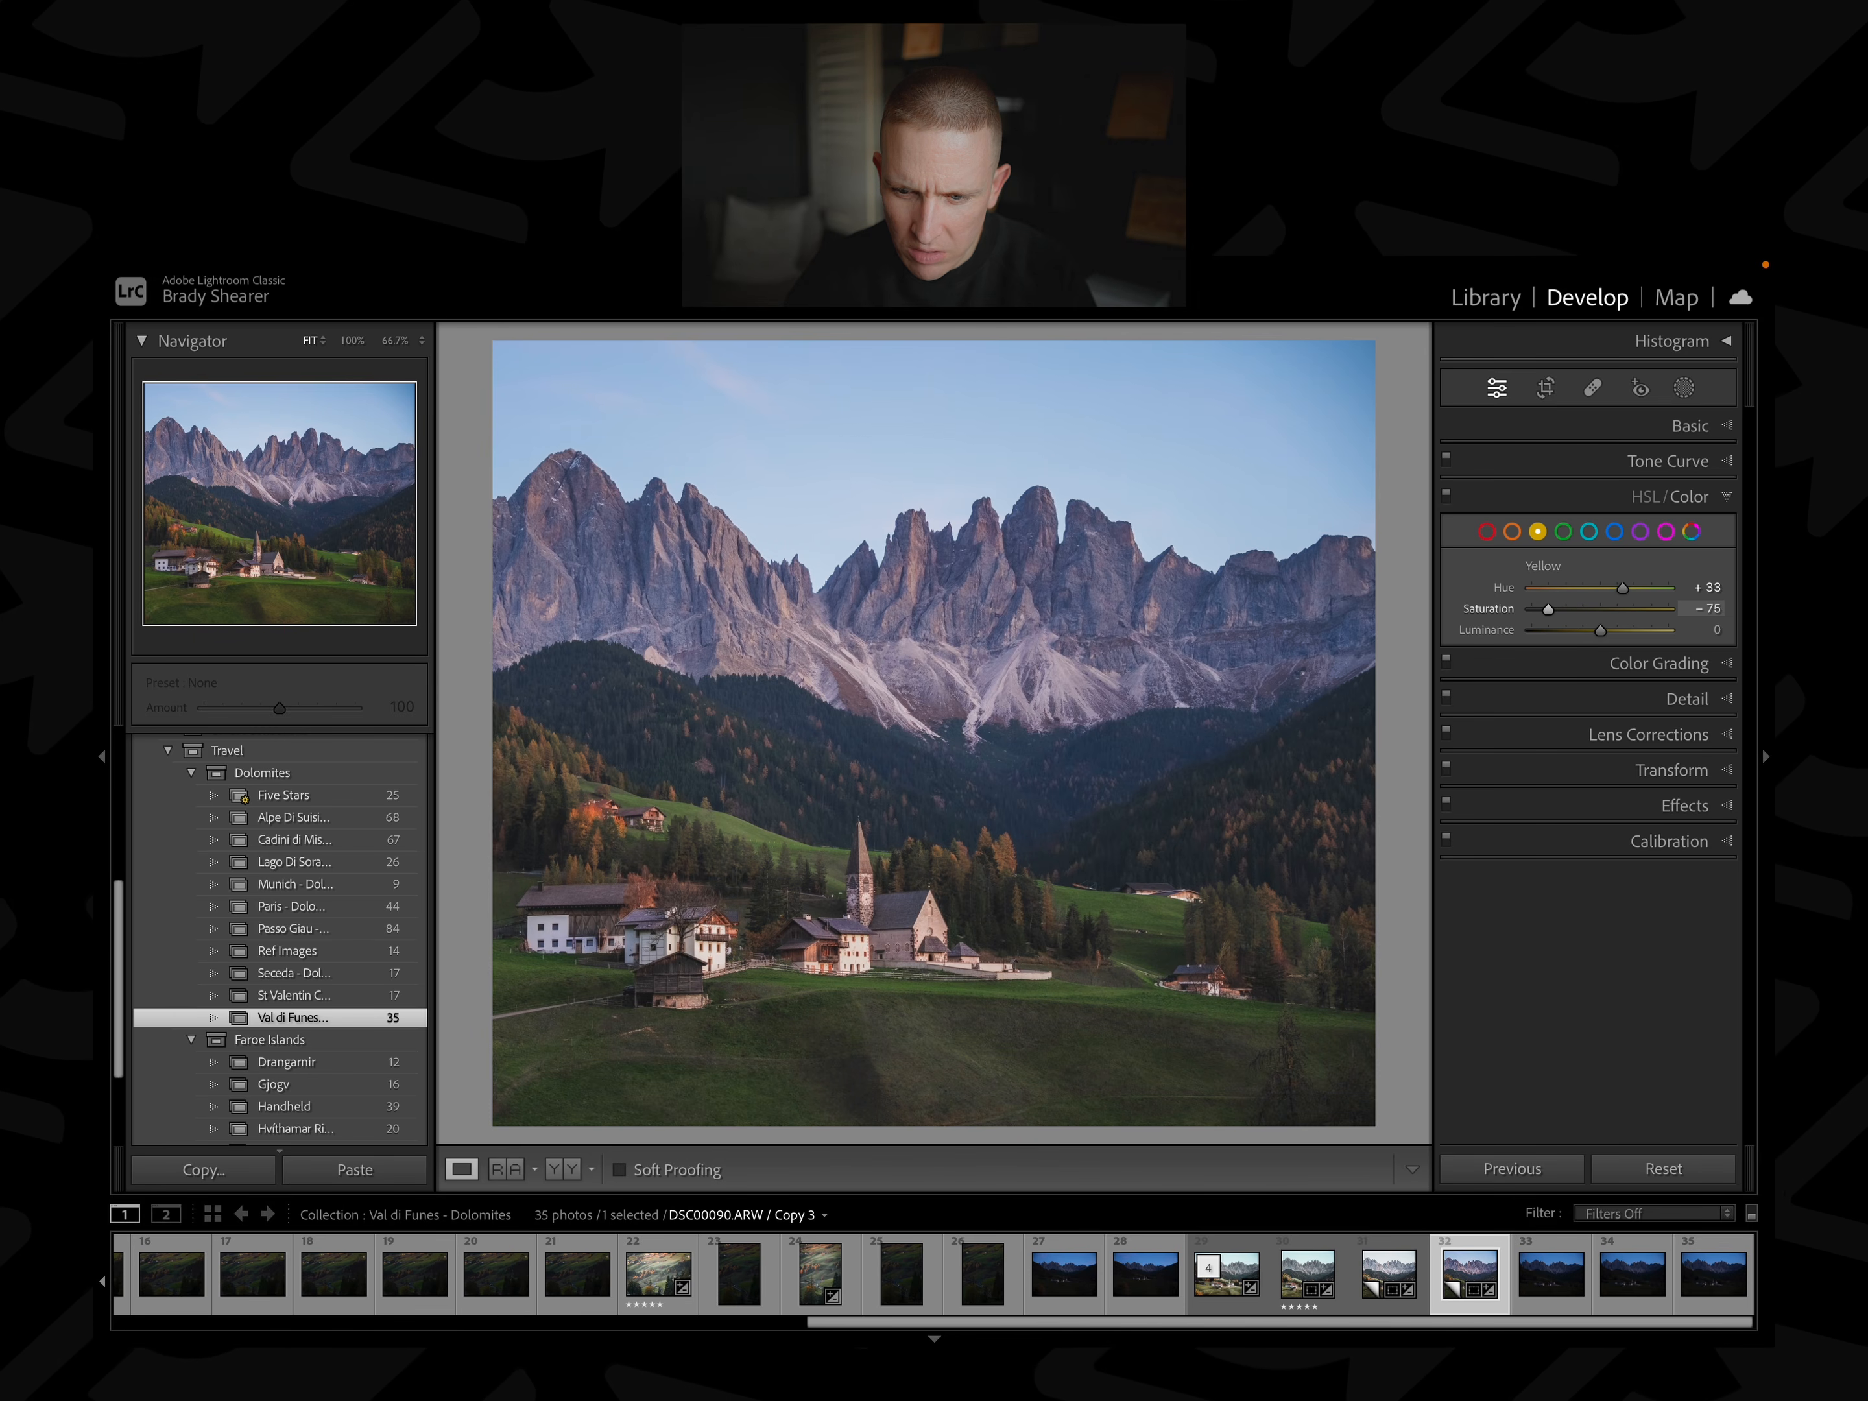
double_click(1492, 612)
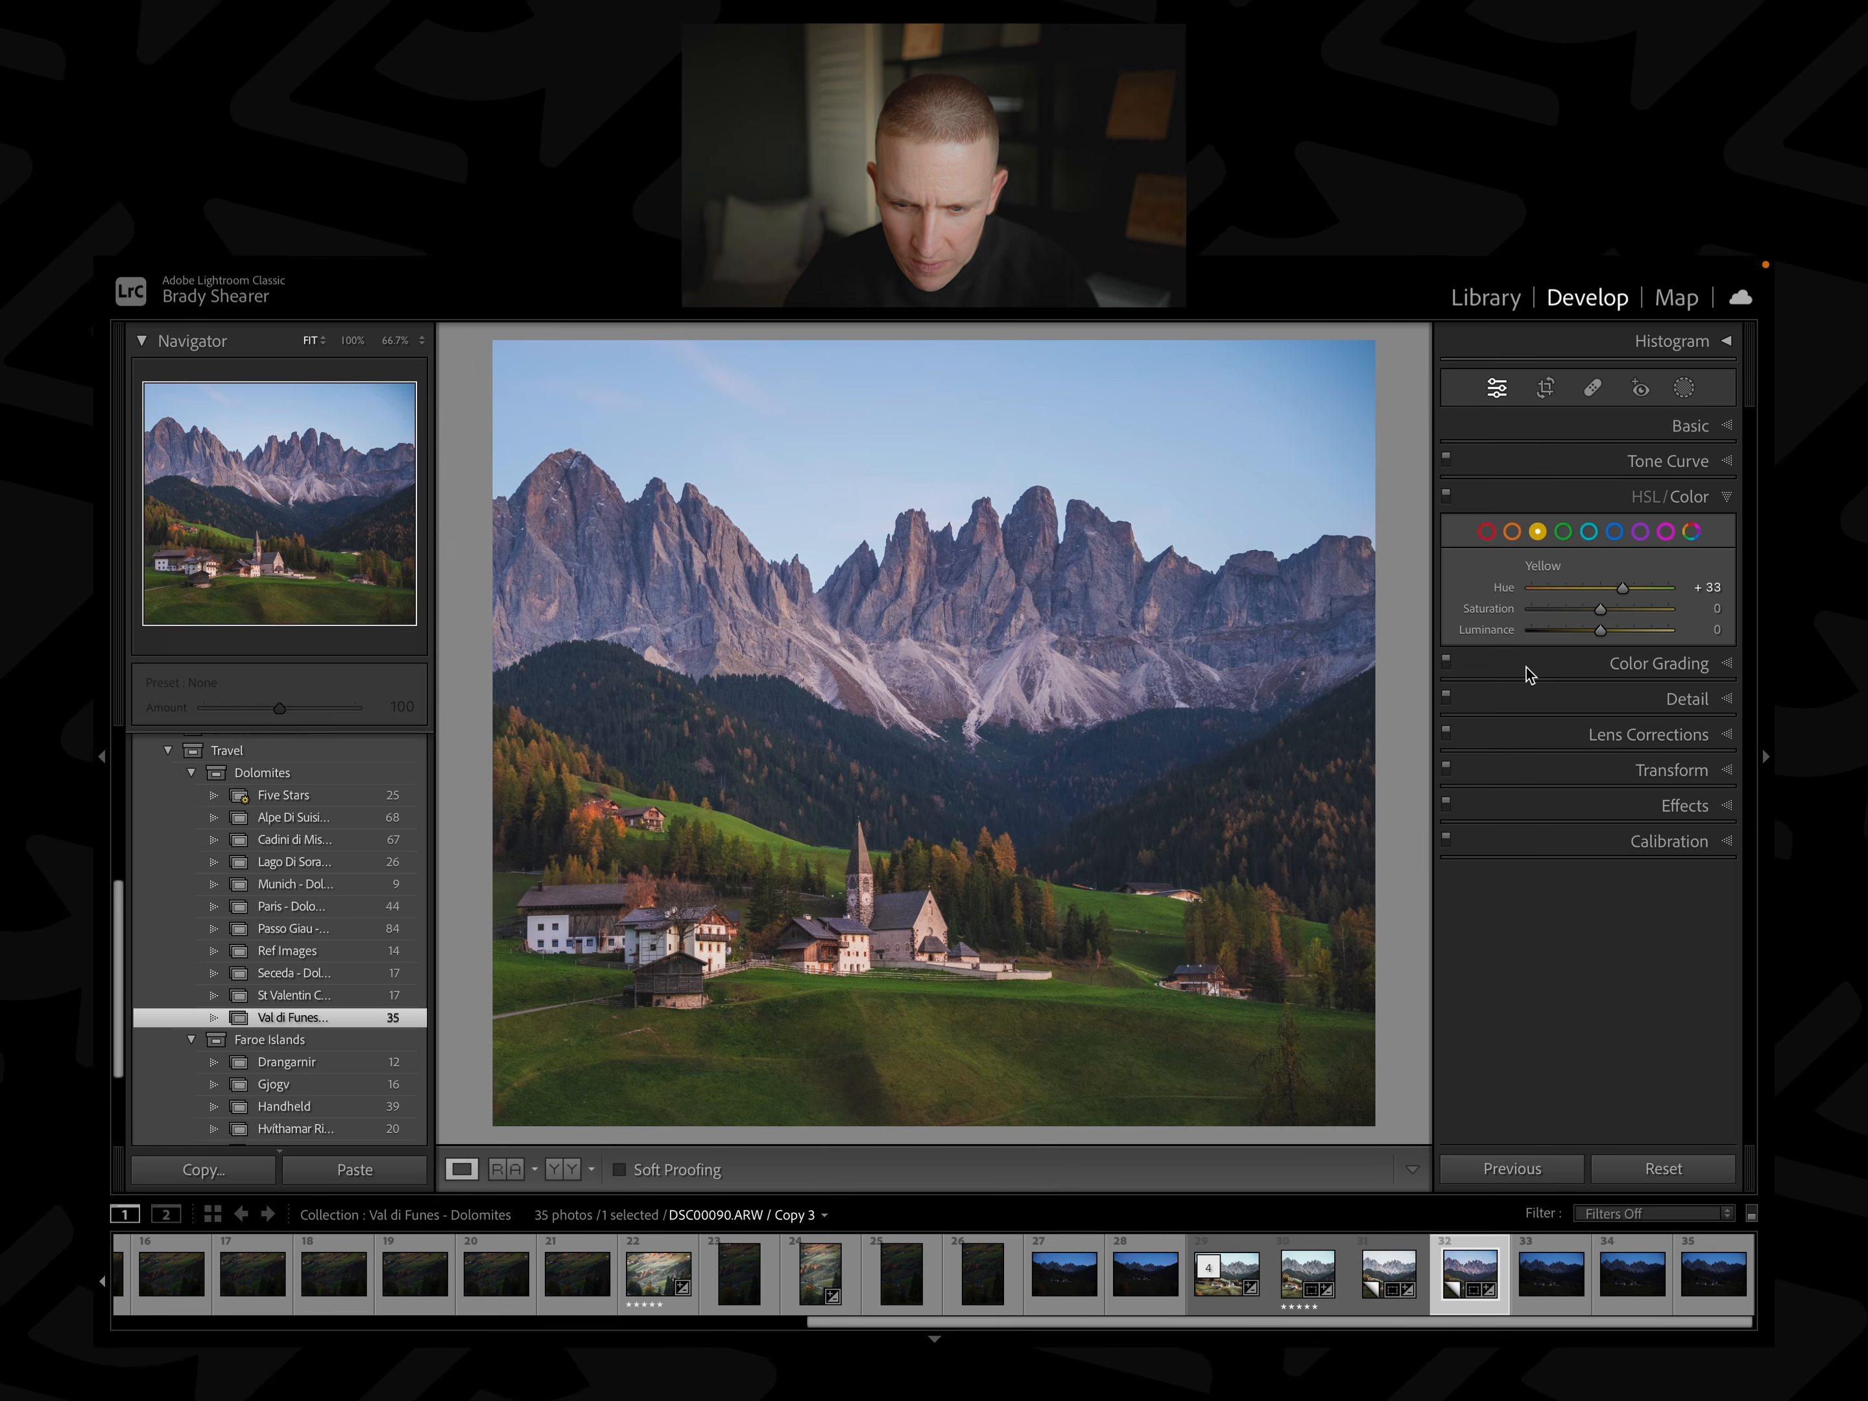
key(ctrl+z)
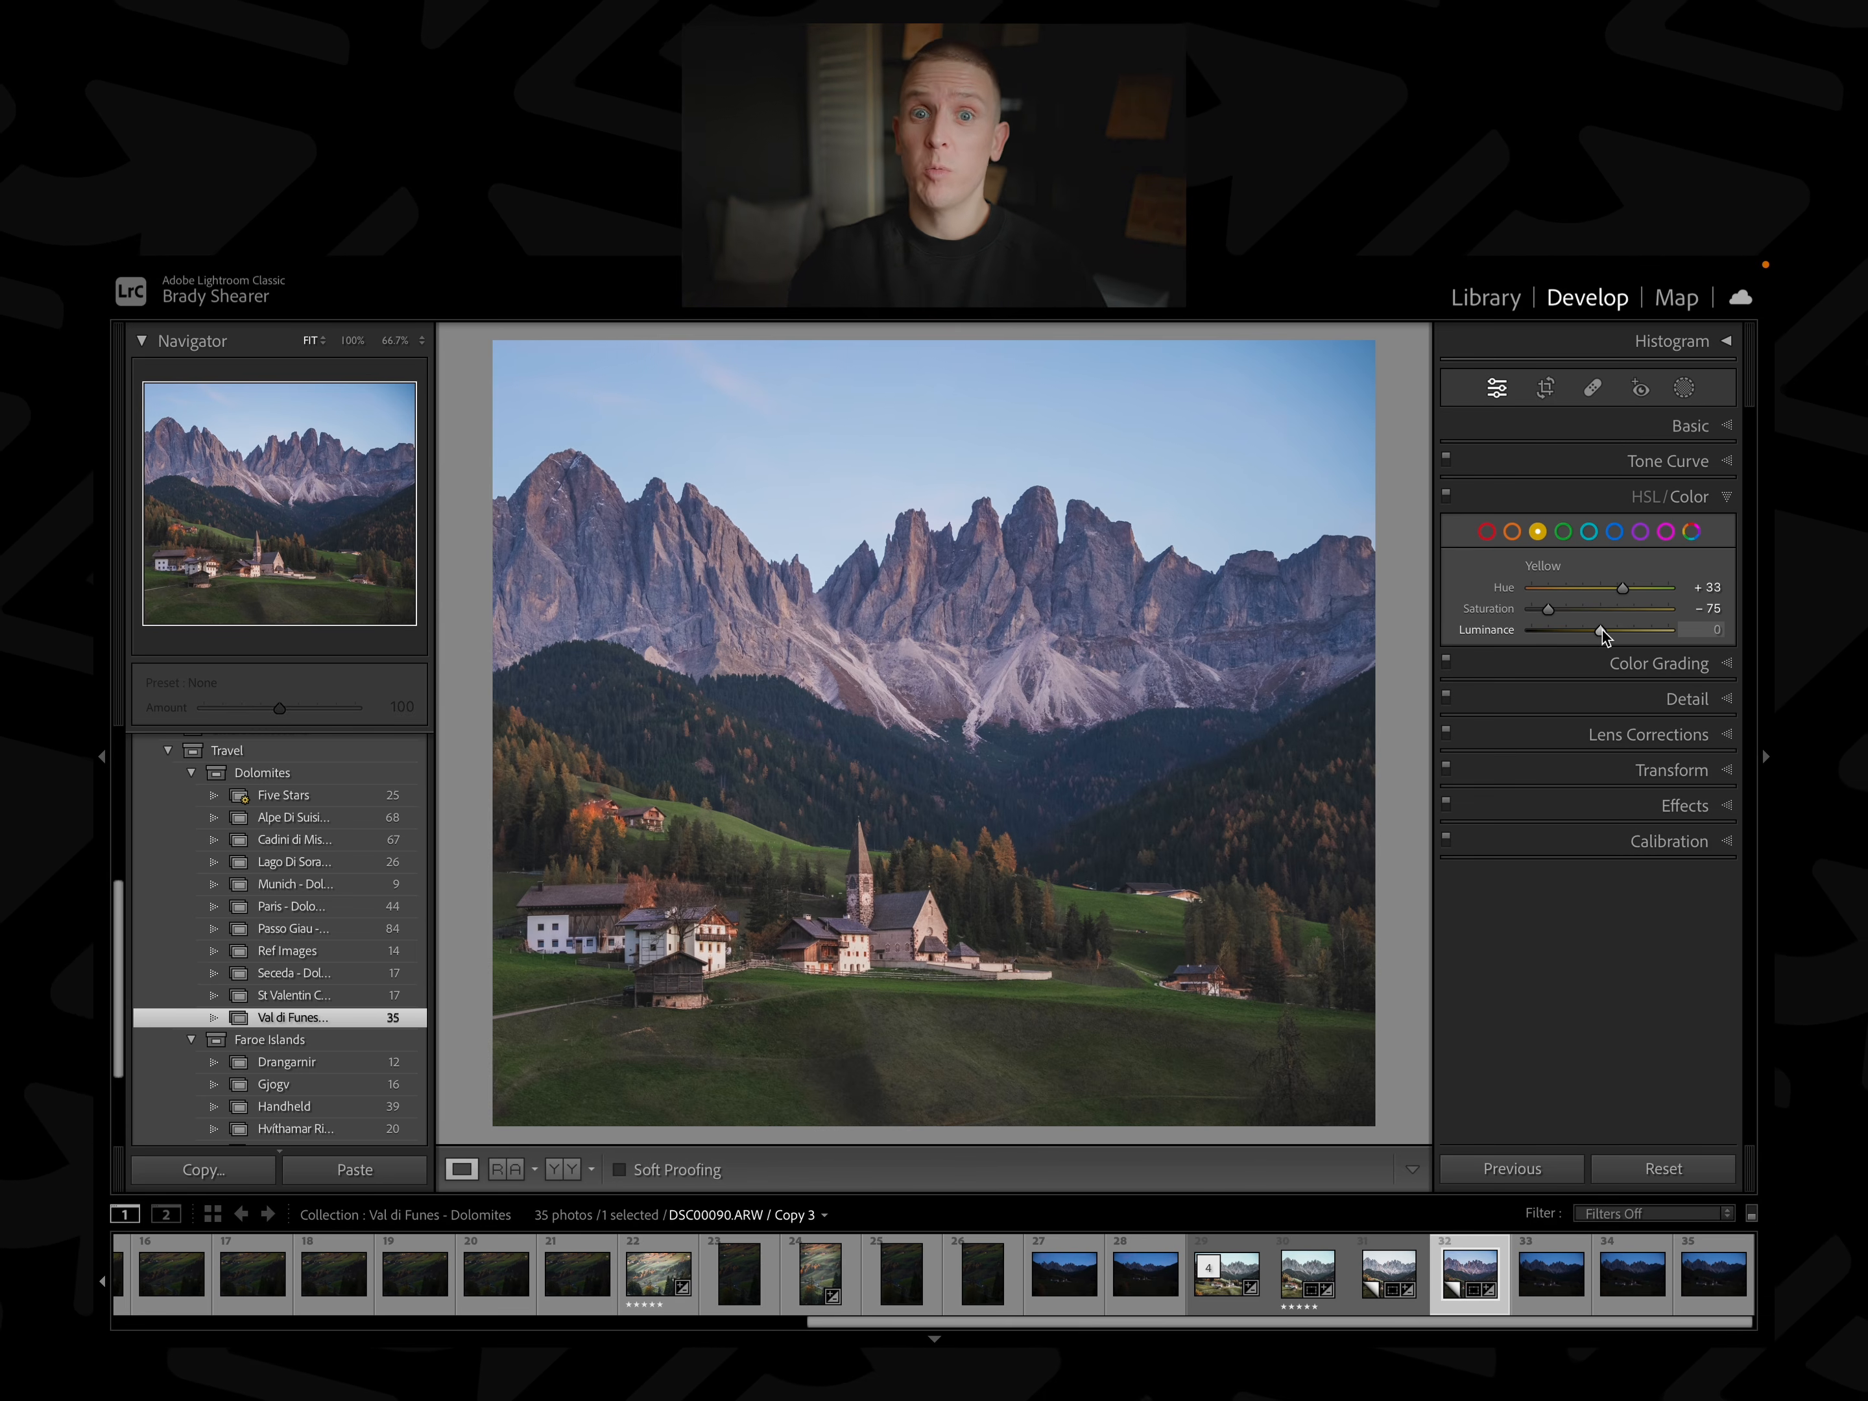
drag(1600, 629, 1645, 634)
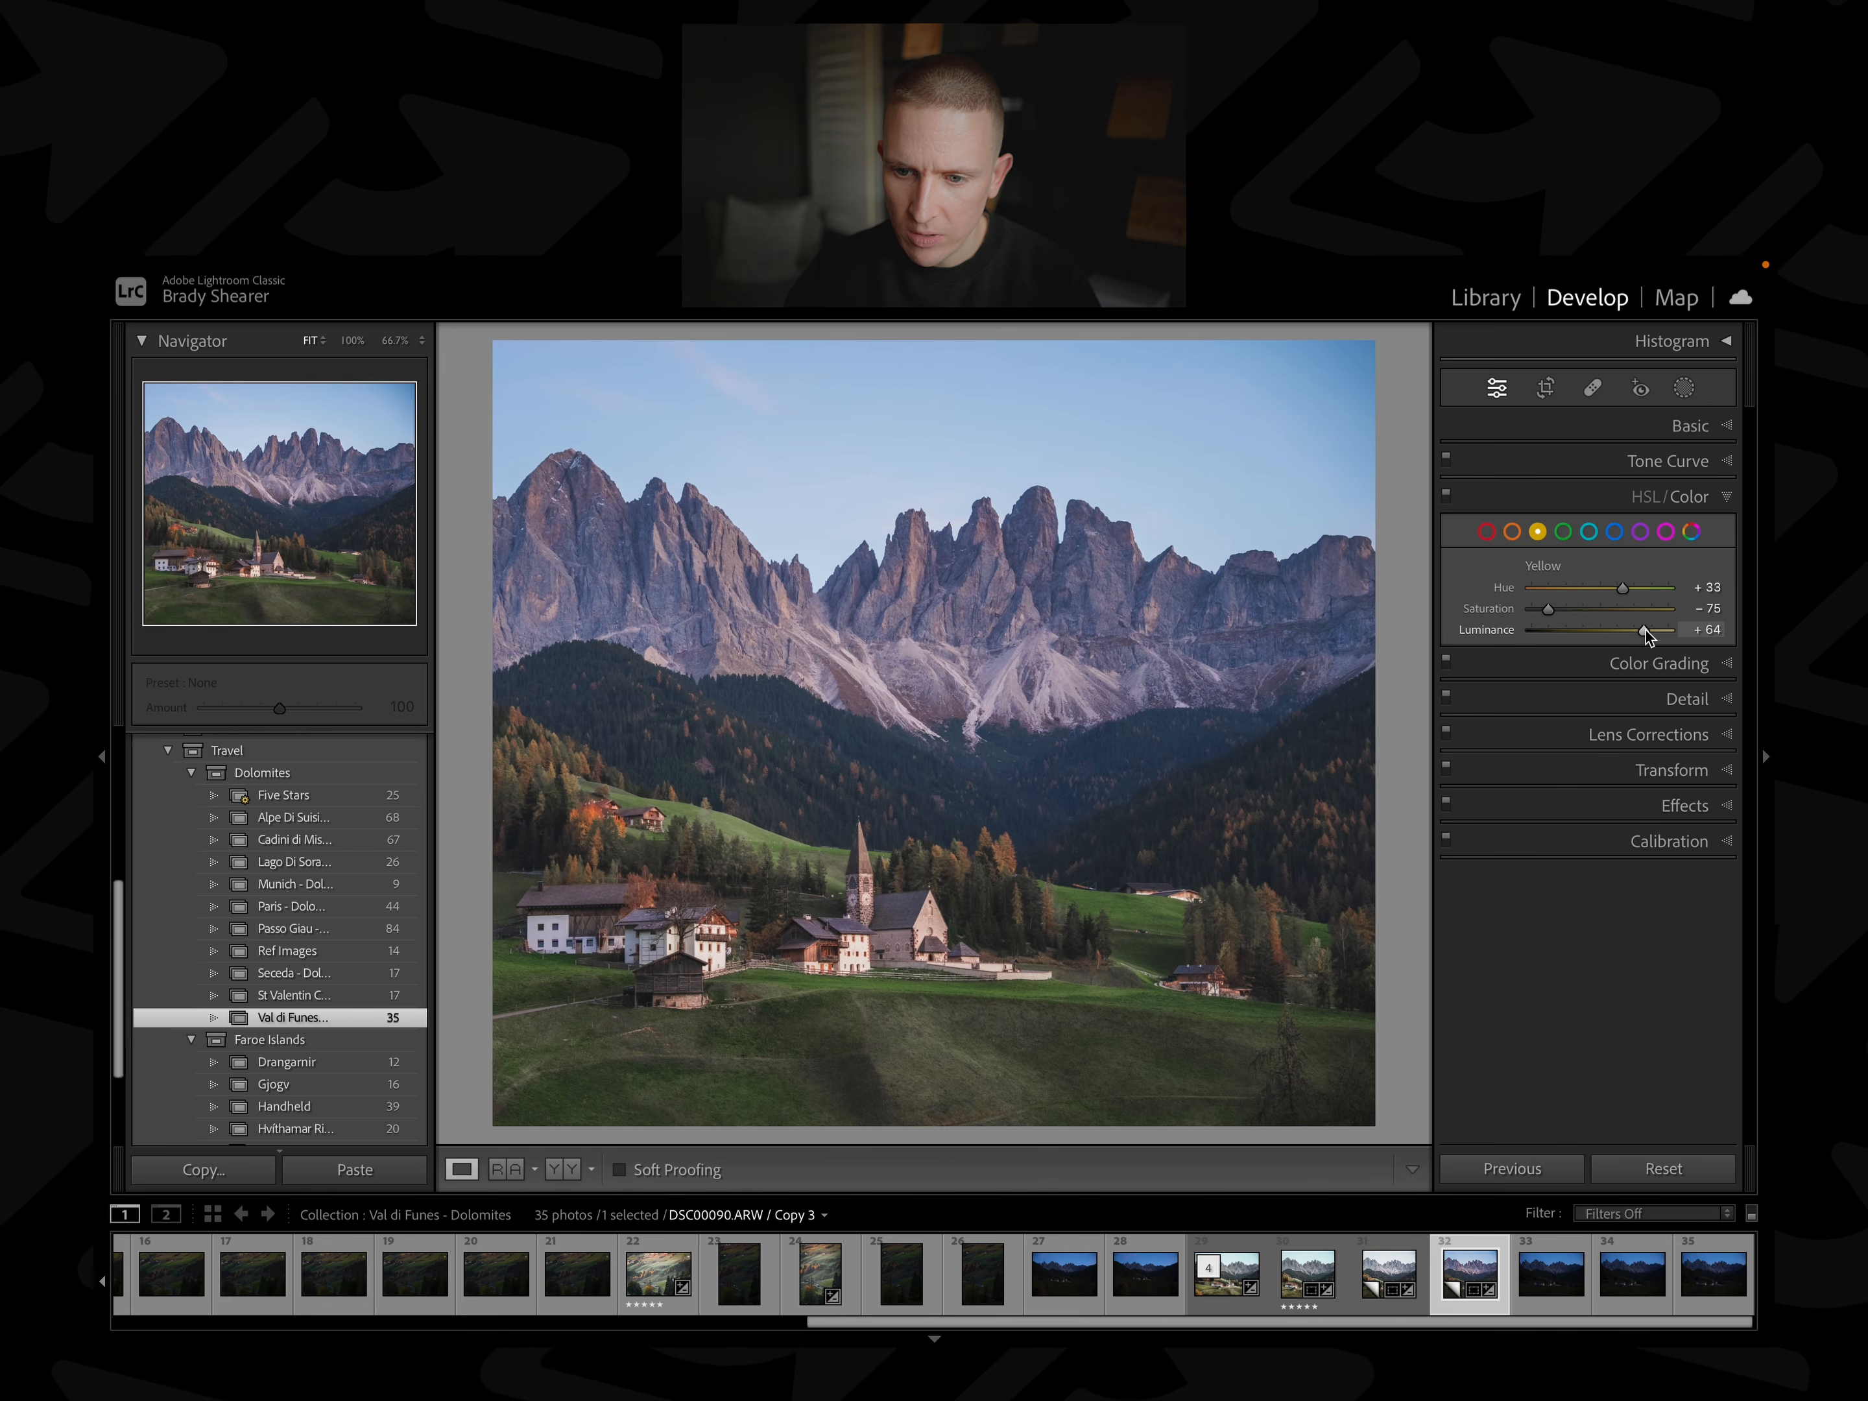
Set the green channel to Hue -88, Saturation -59 and Luminance +25, and set the aqua channel's Hue to -12.
click(1564, 532)
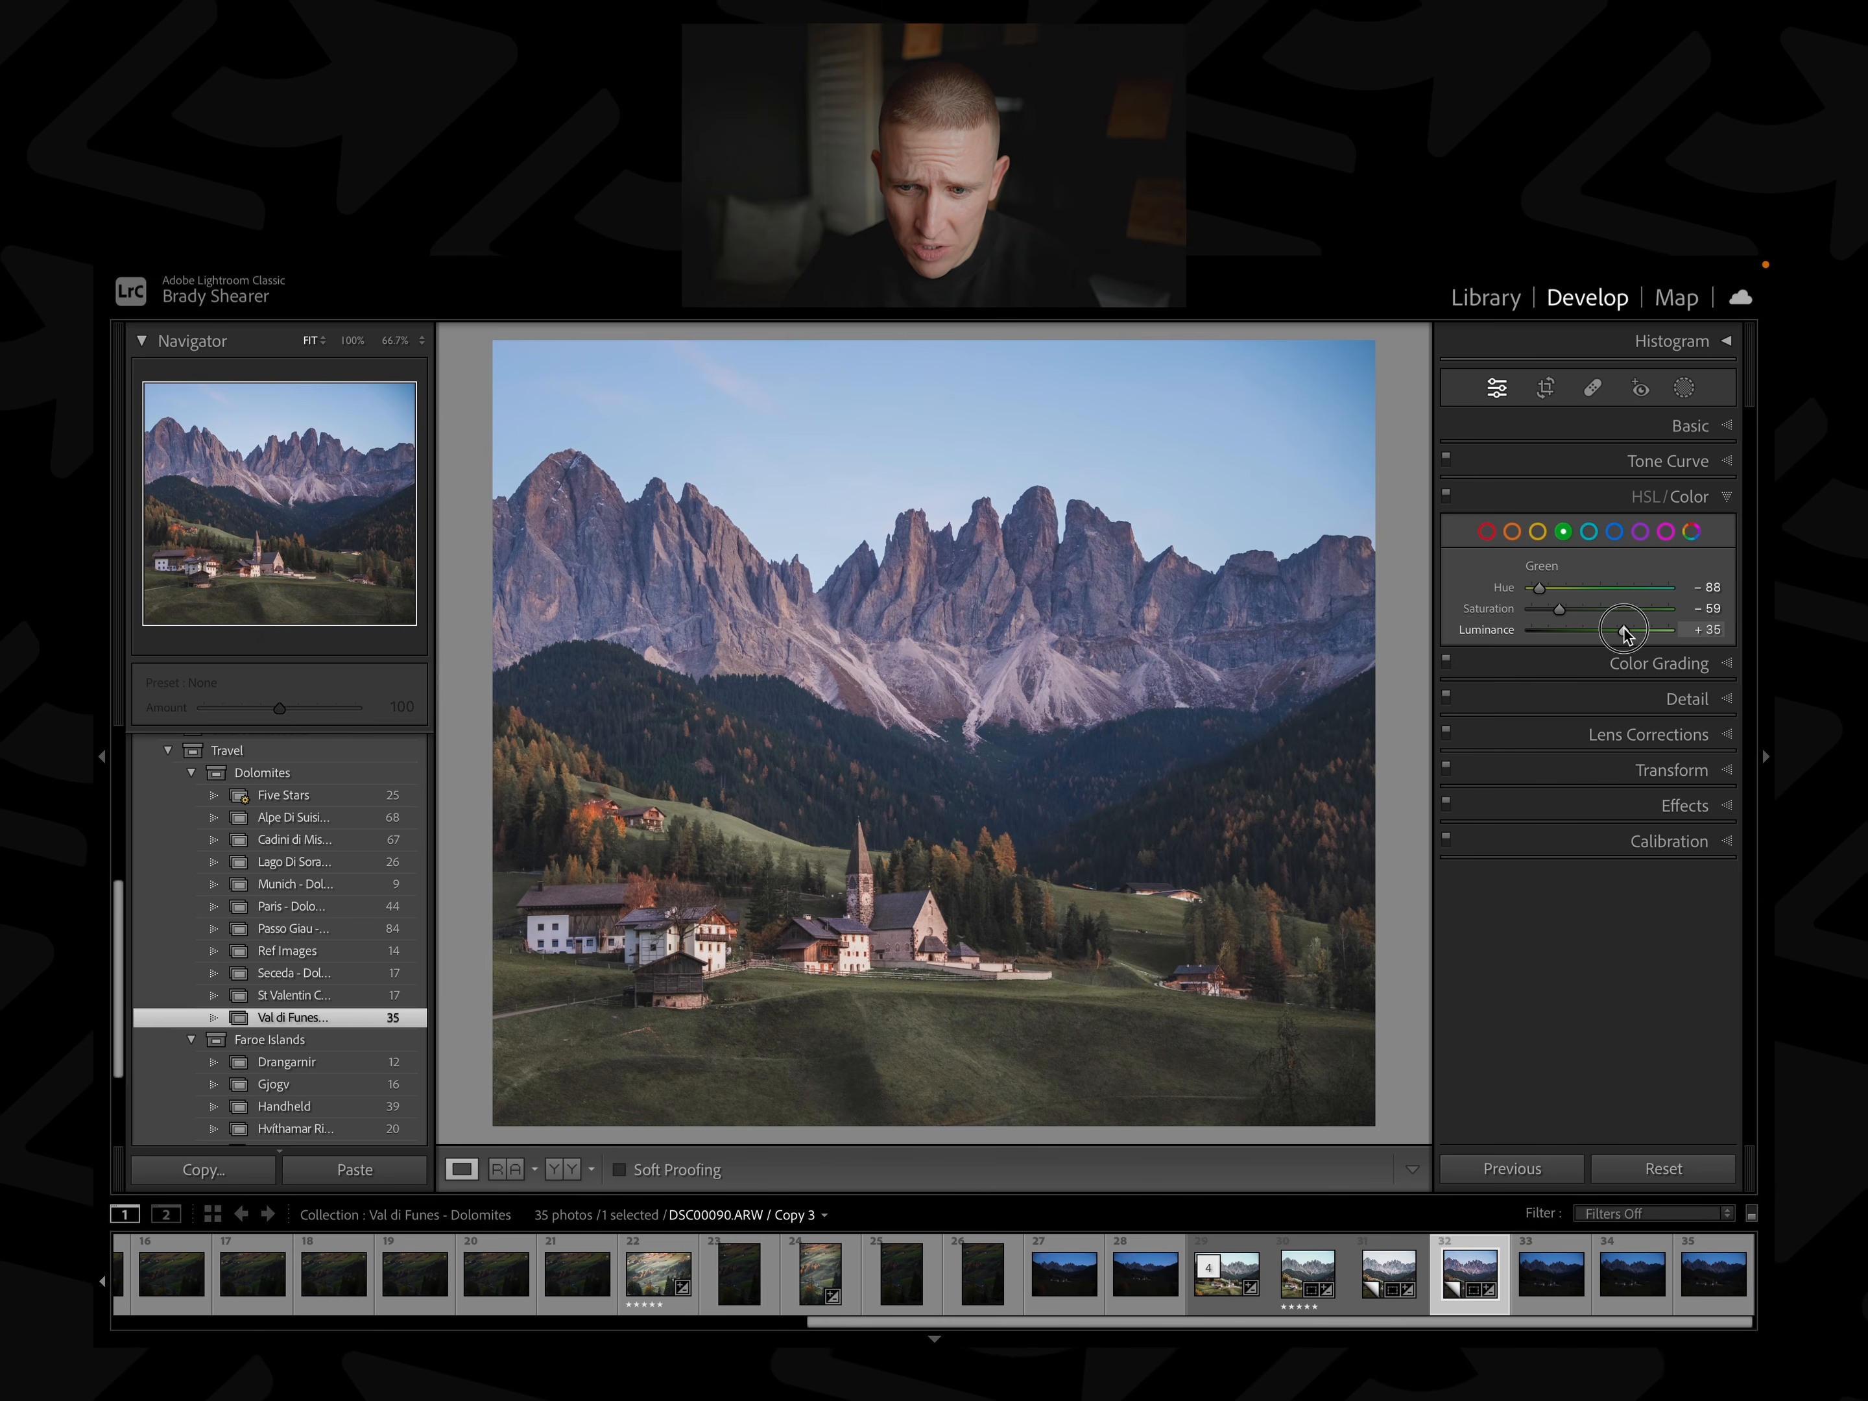
drag(1624, 632, 1618, 636)
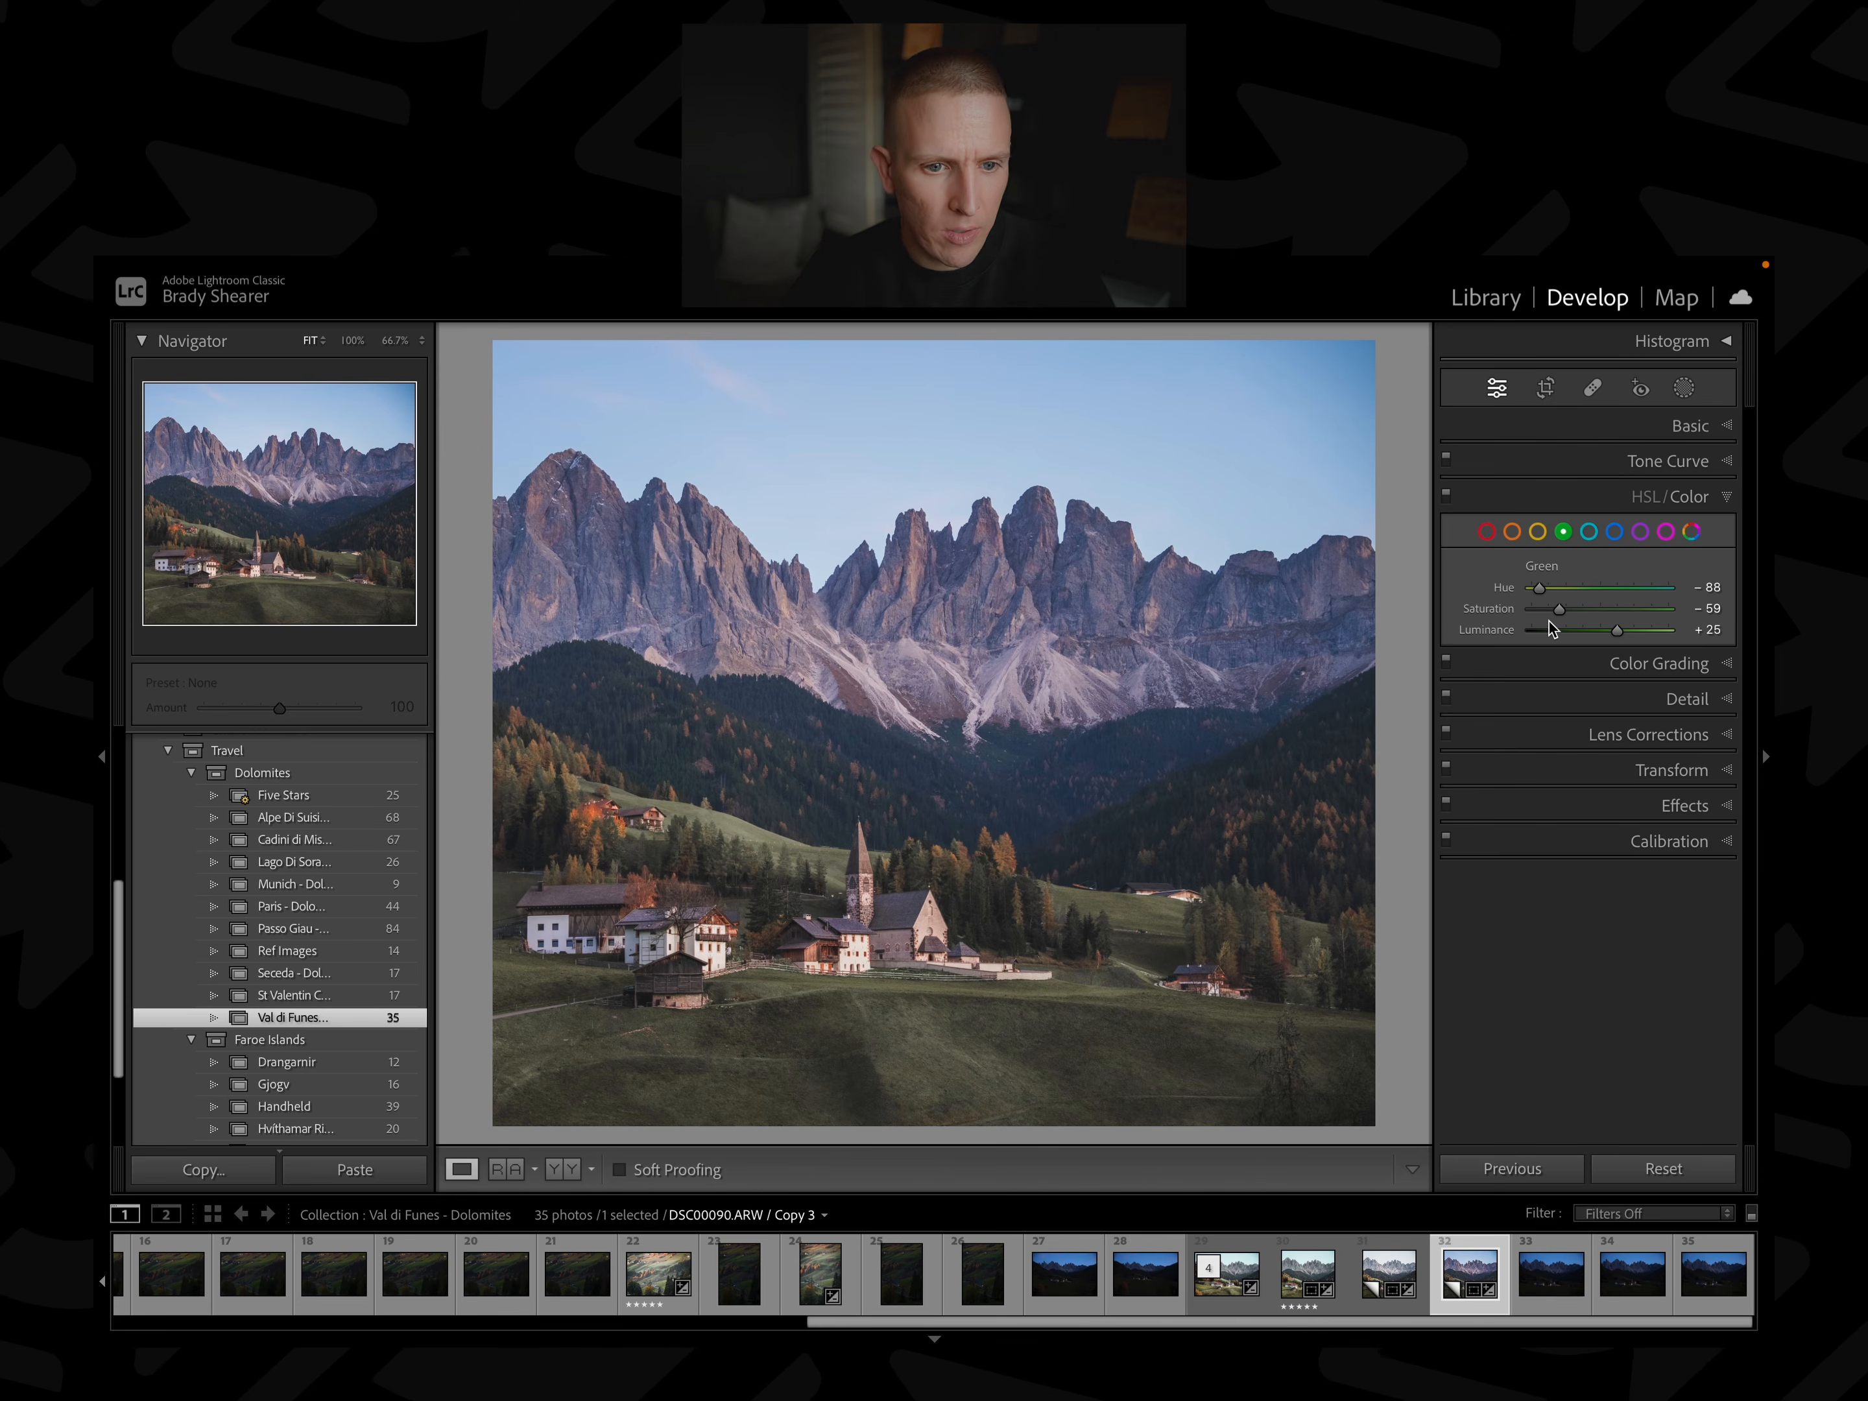
click(1589, 532)
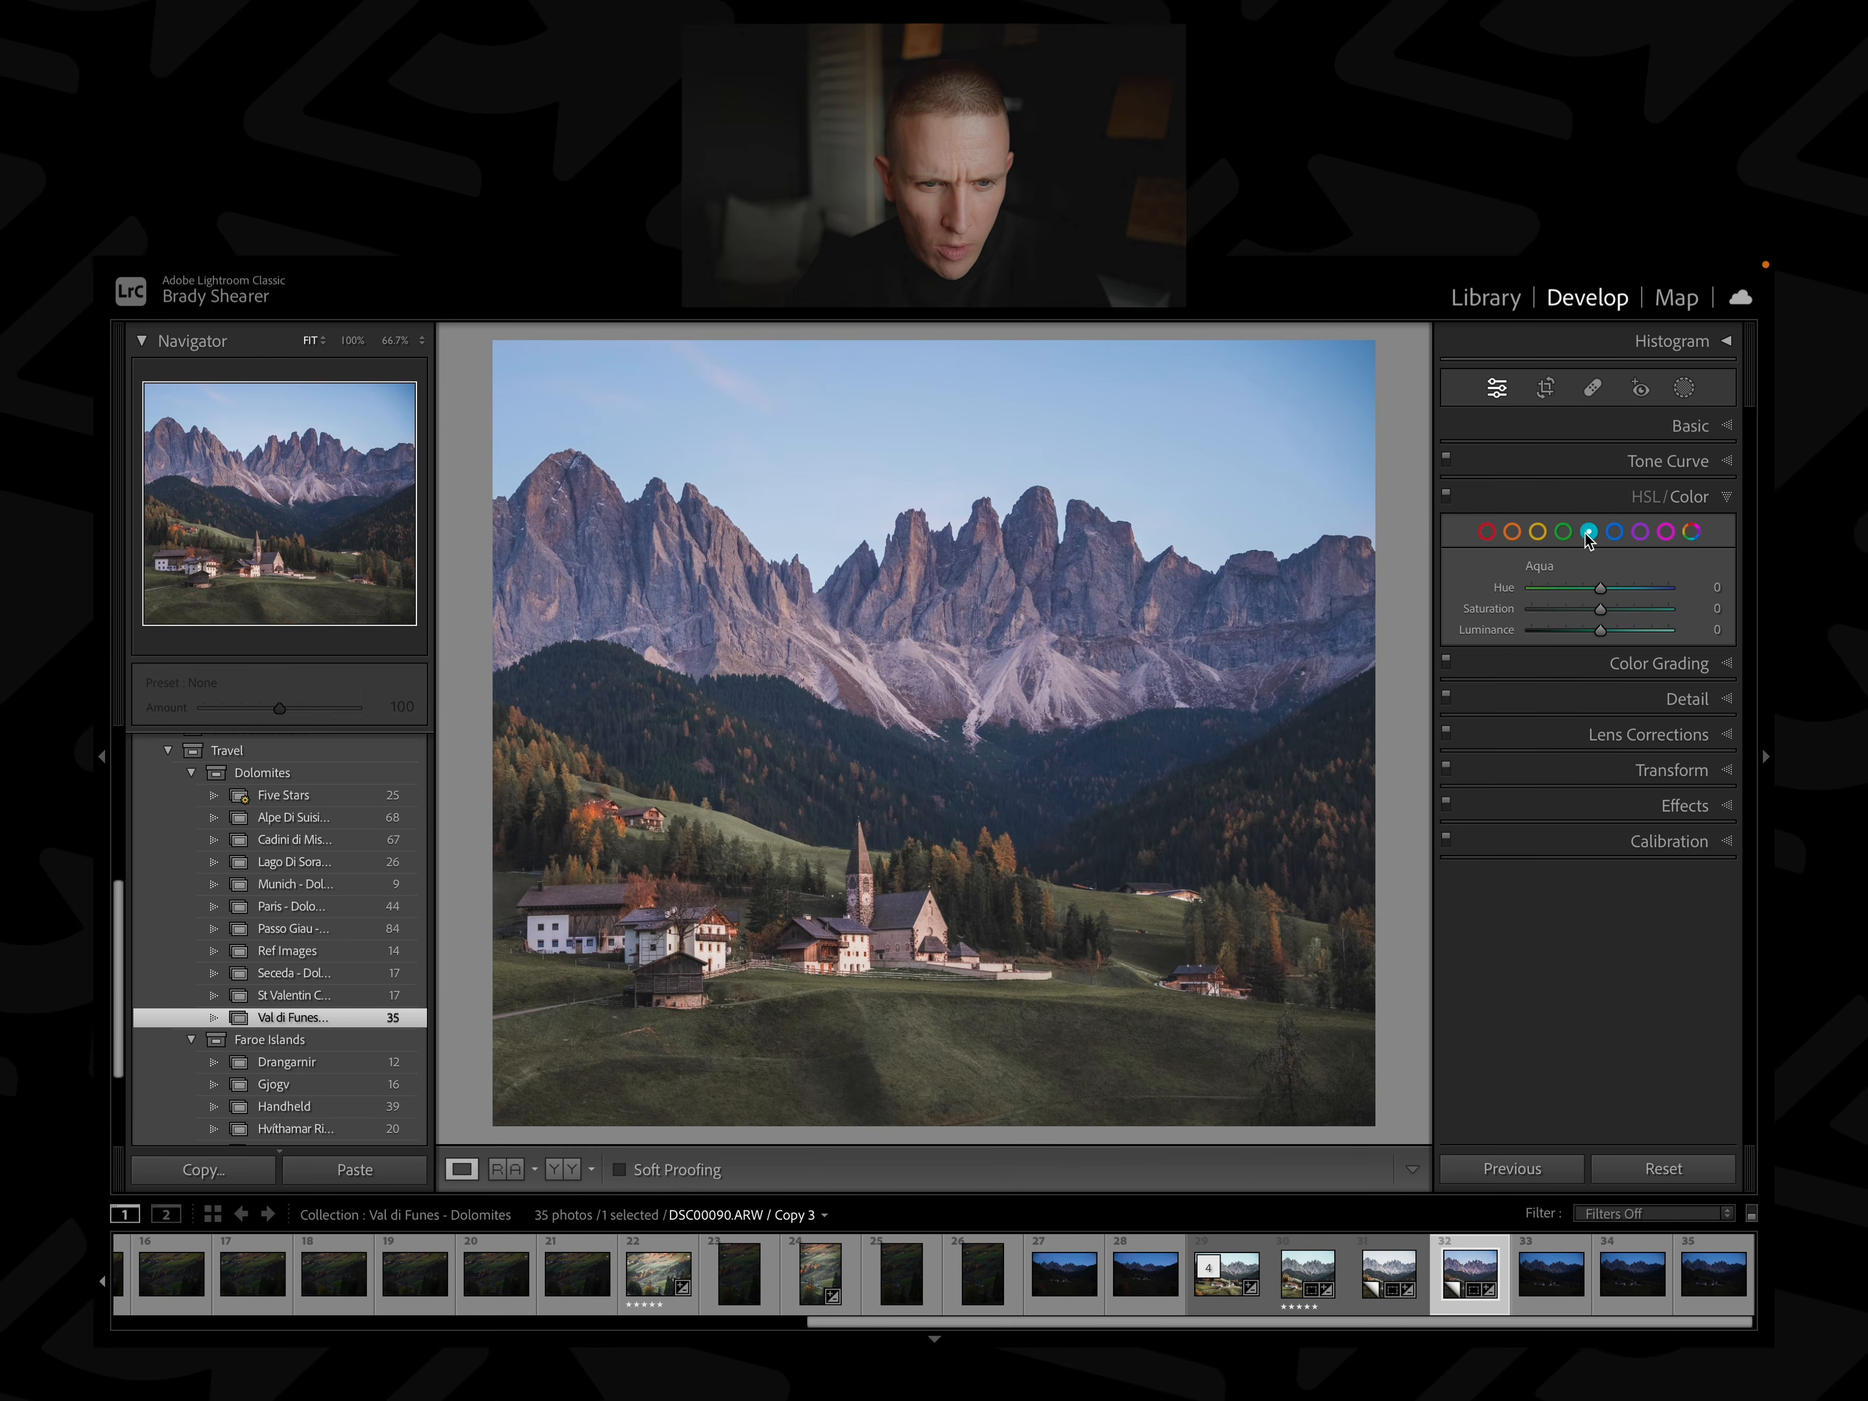
drag(1601, 592, 1591, 592)
click(1592, 592)
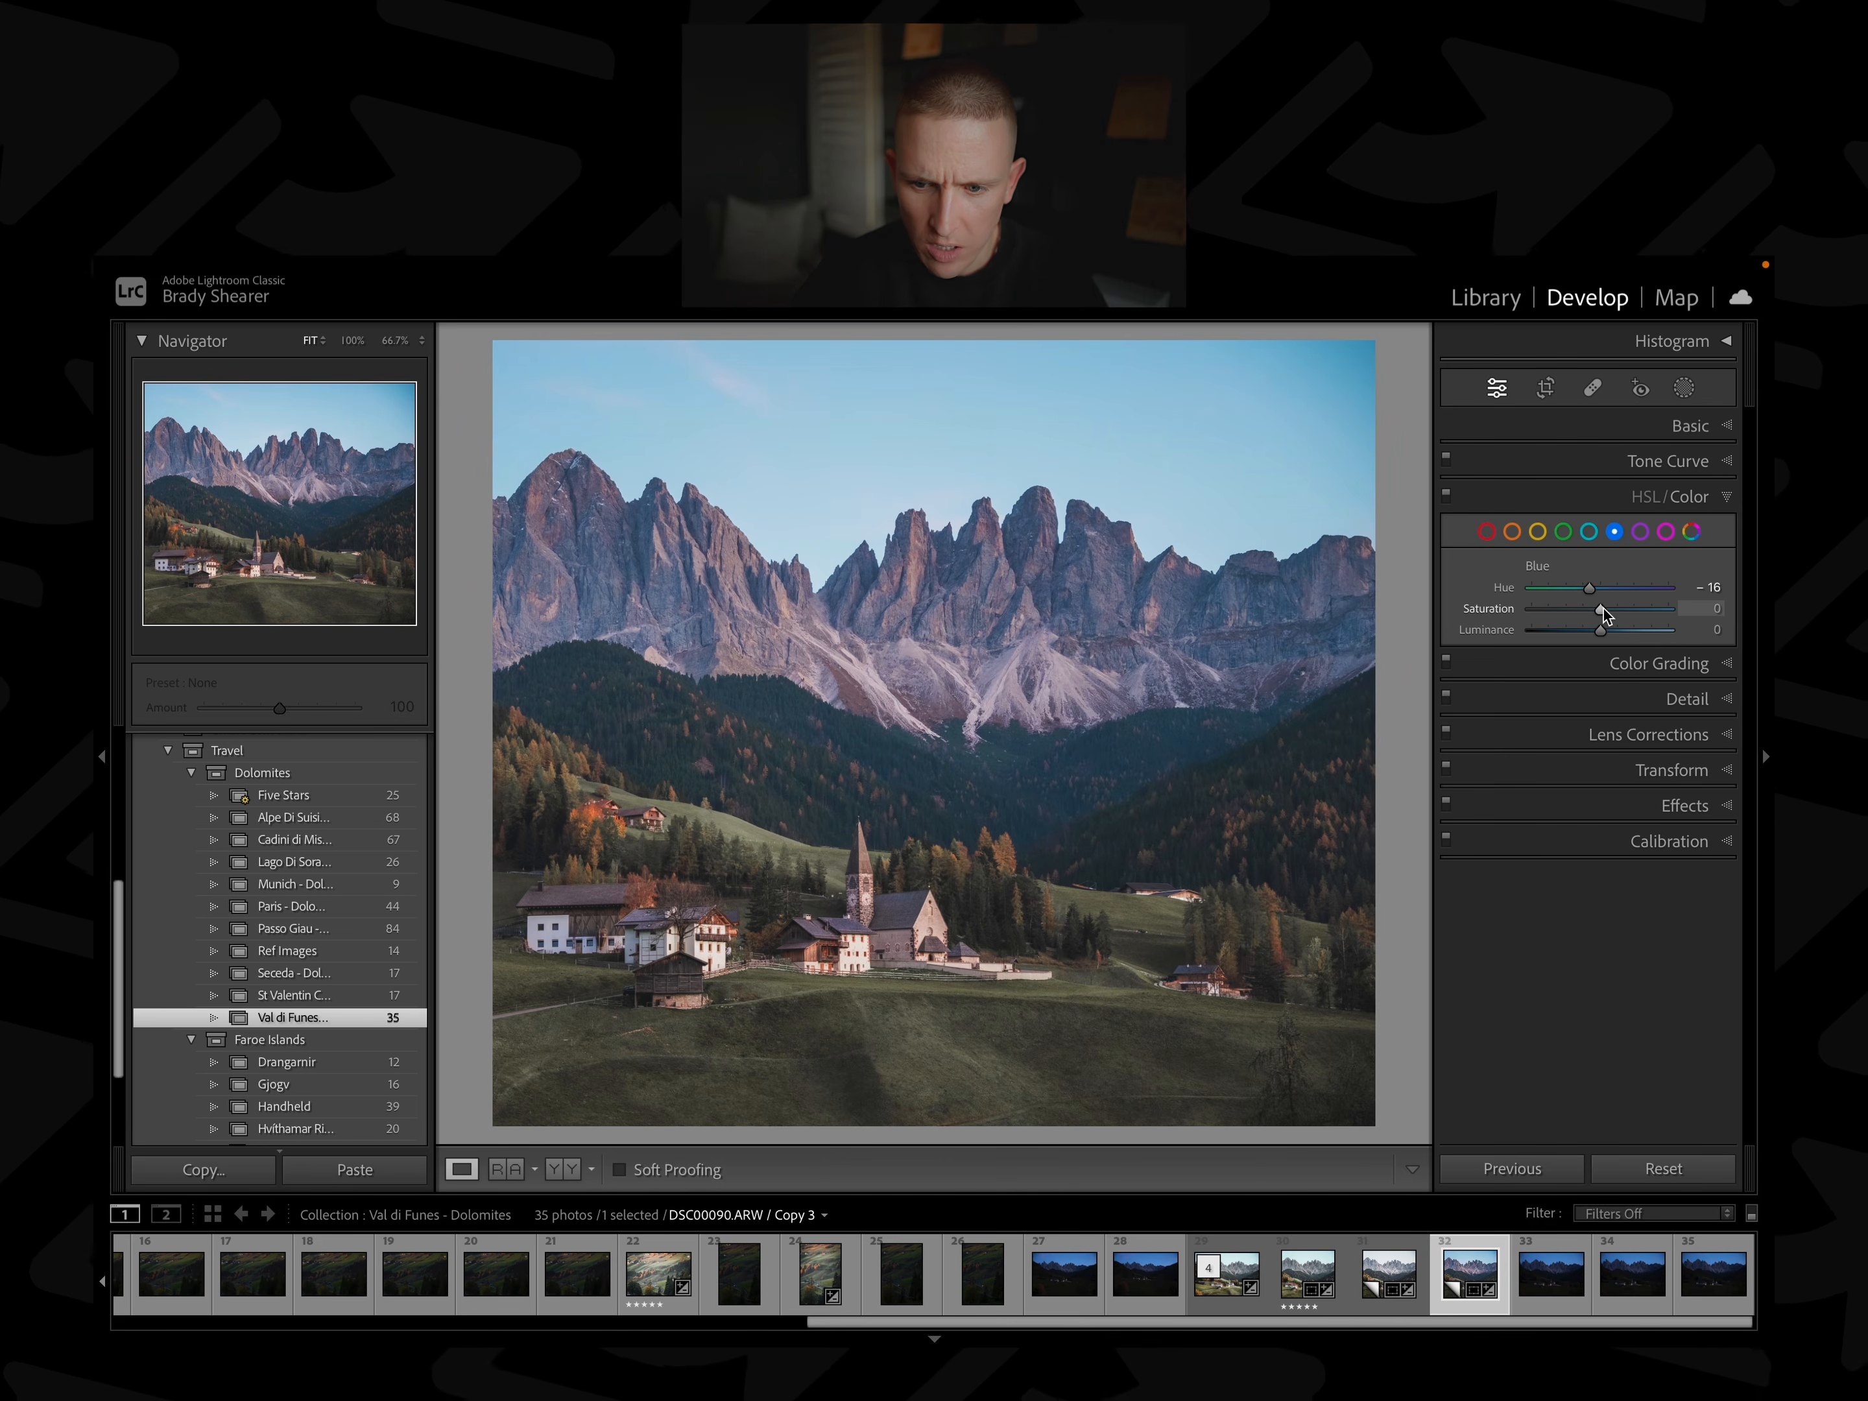
Desaturate and darken the blue channel with Hue -16, and set purple to Hue -37, Saturation -51 and Luminance about -30.
drag(1600, 609, 1550, 609)
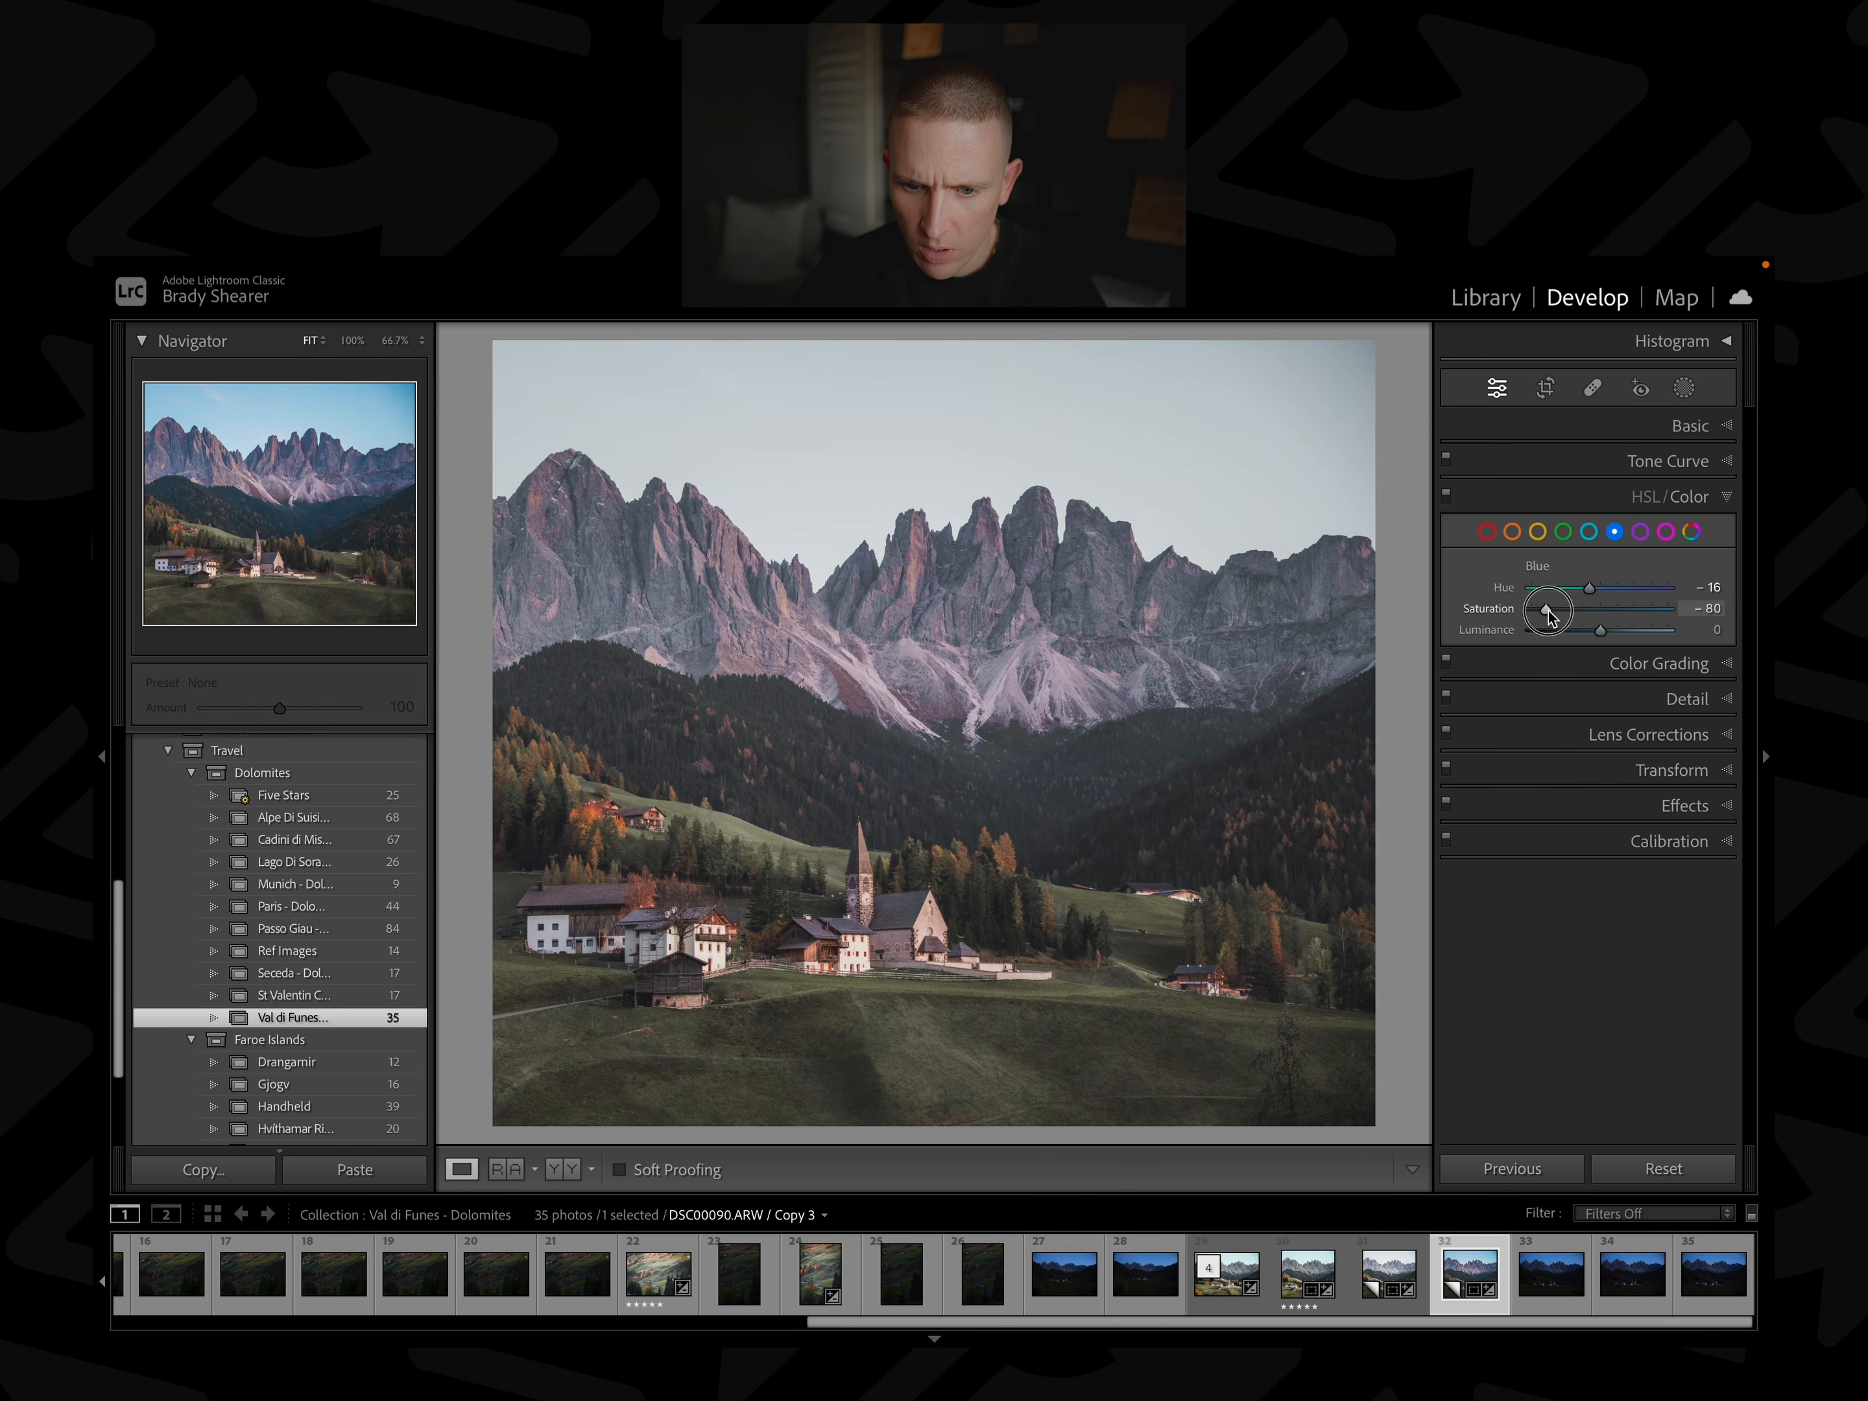
drag(1555, 615, 1589, 631)
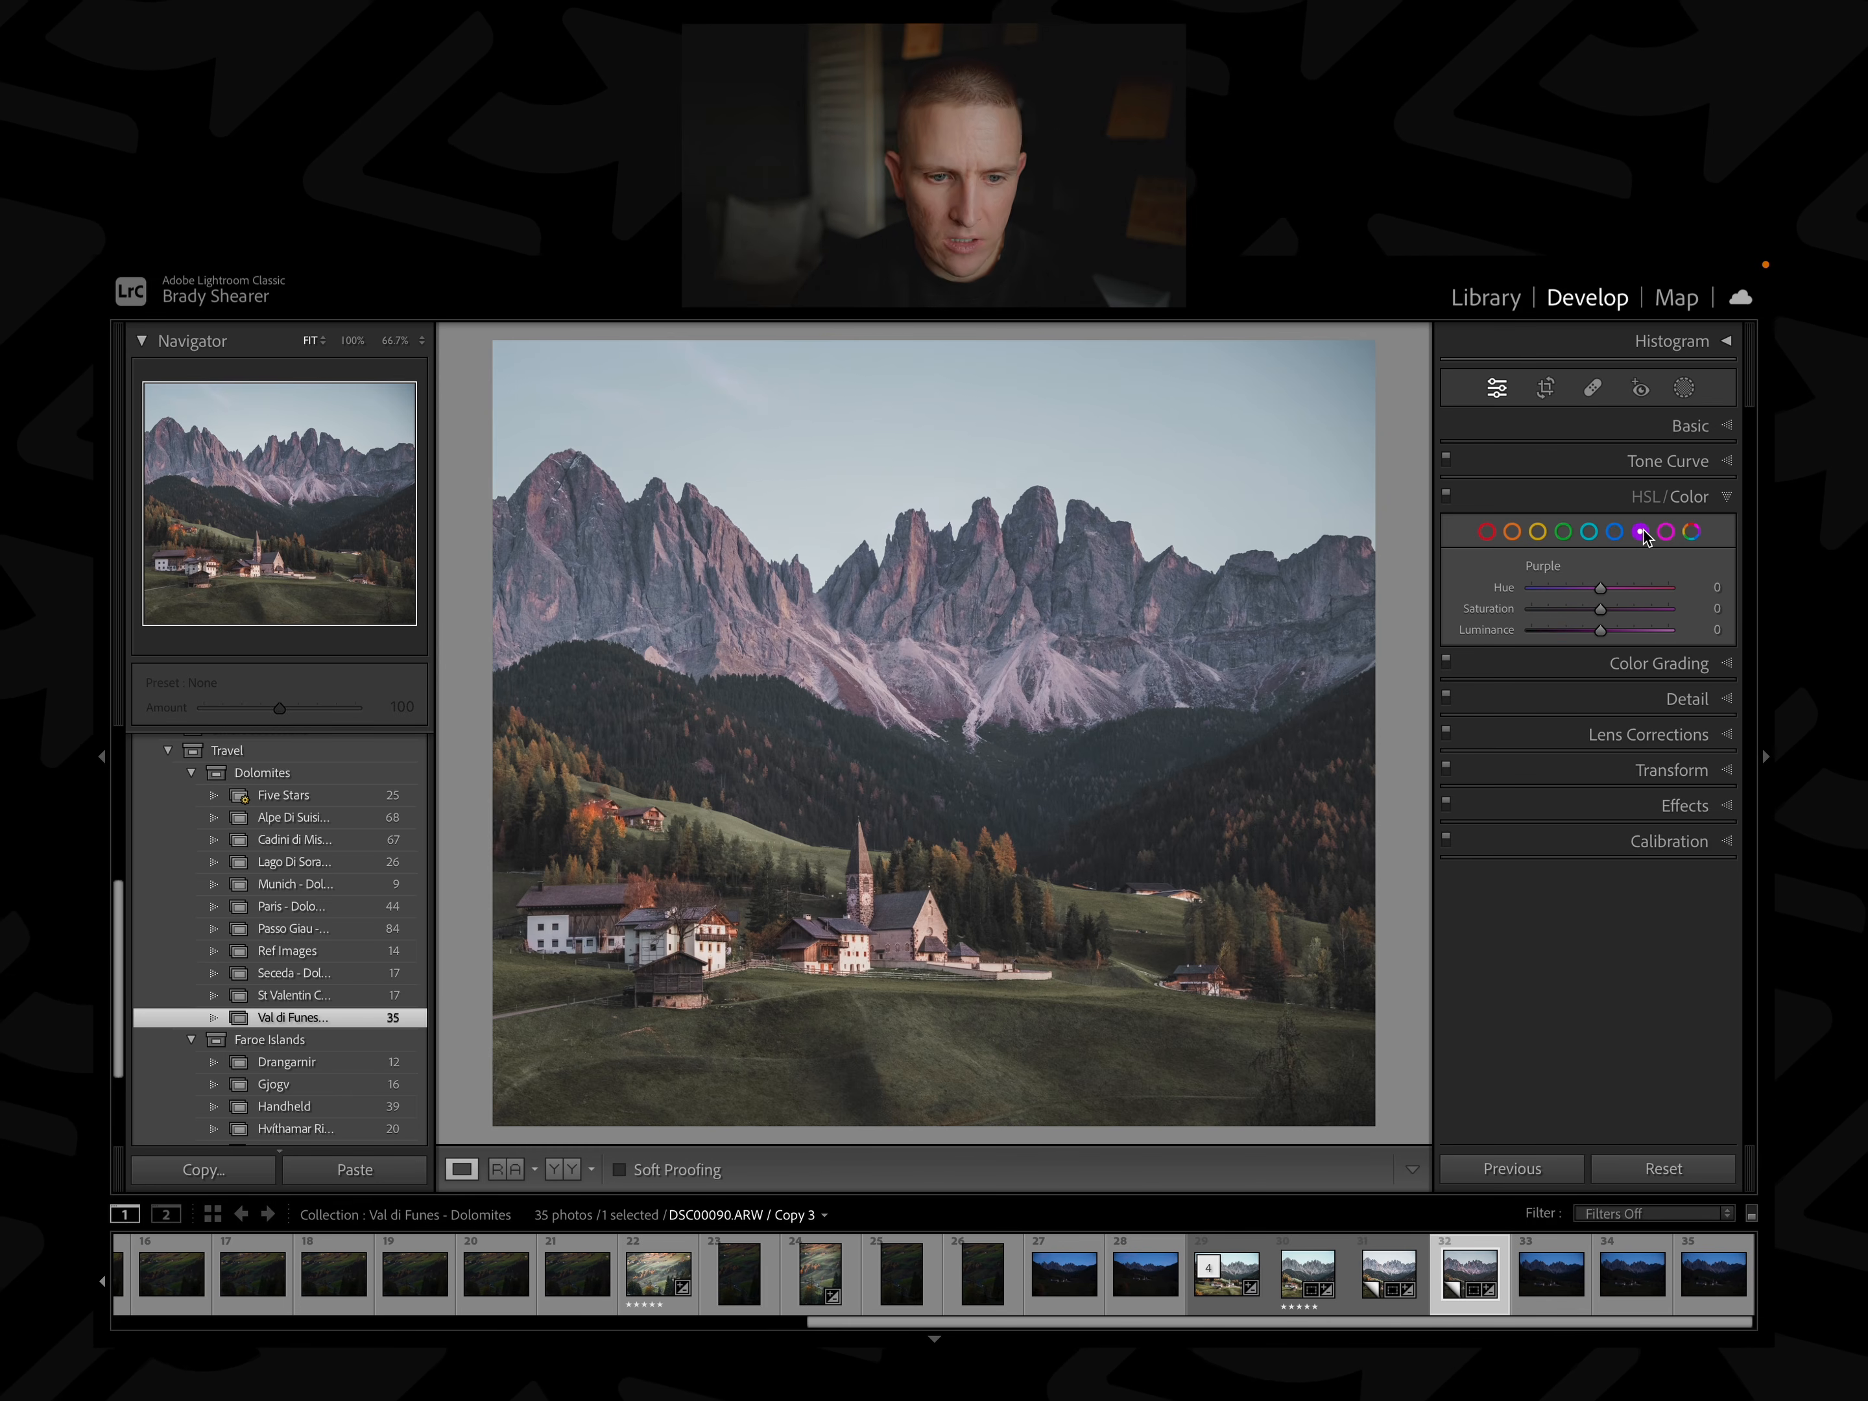
drag(1600, 588, 1566, 612)
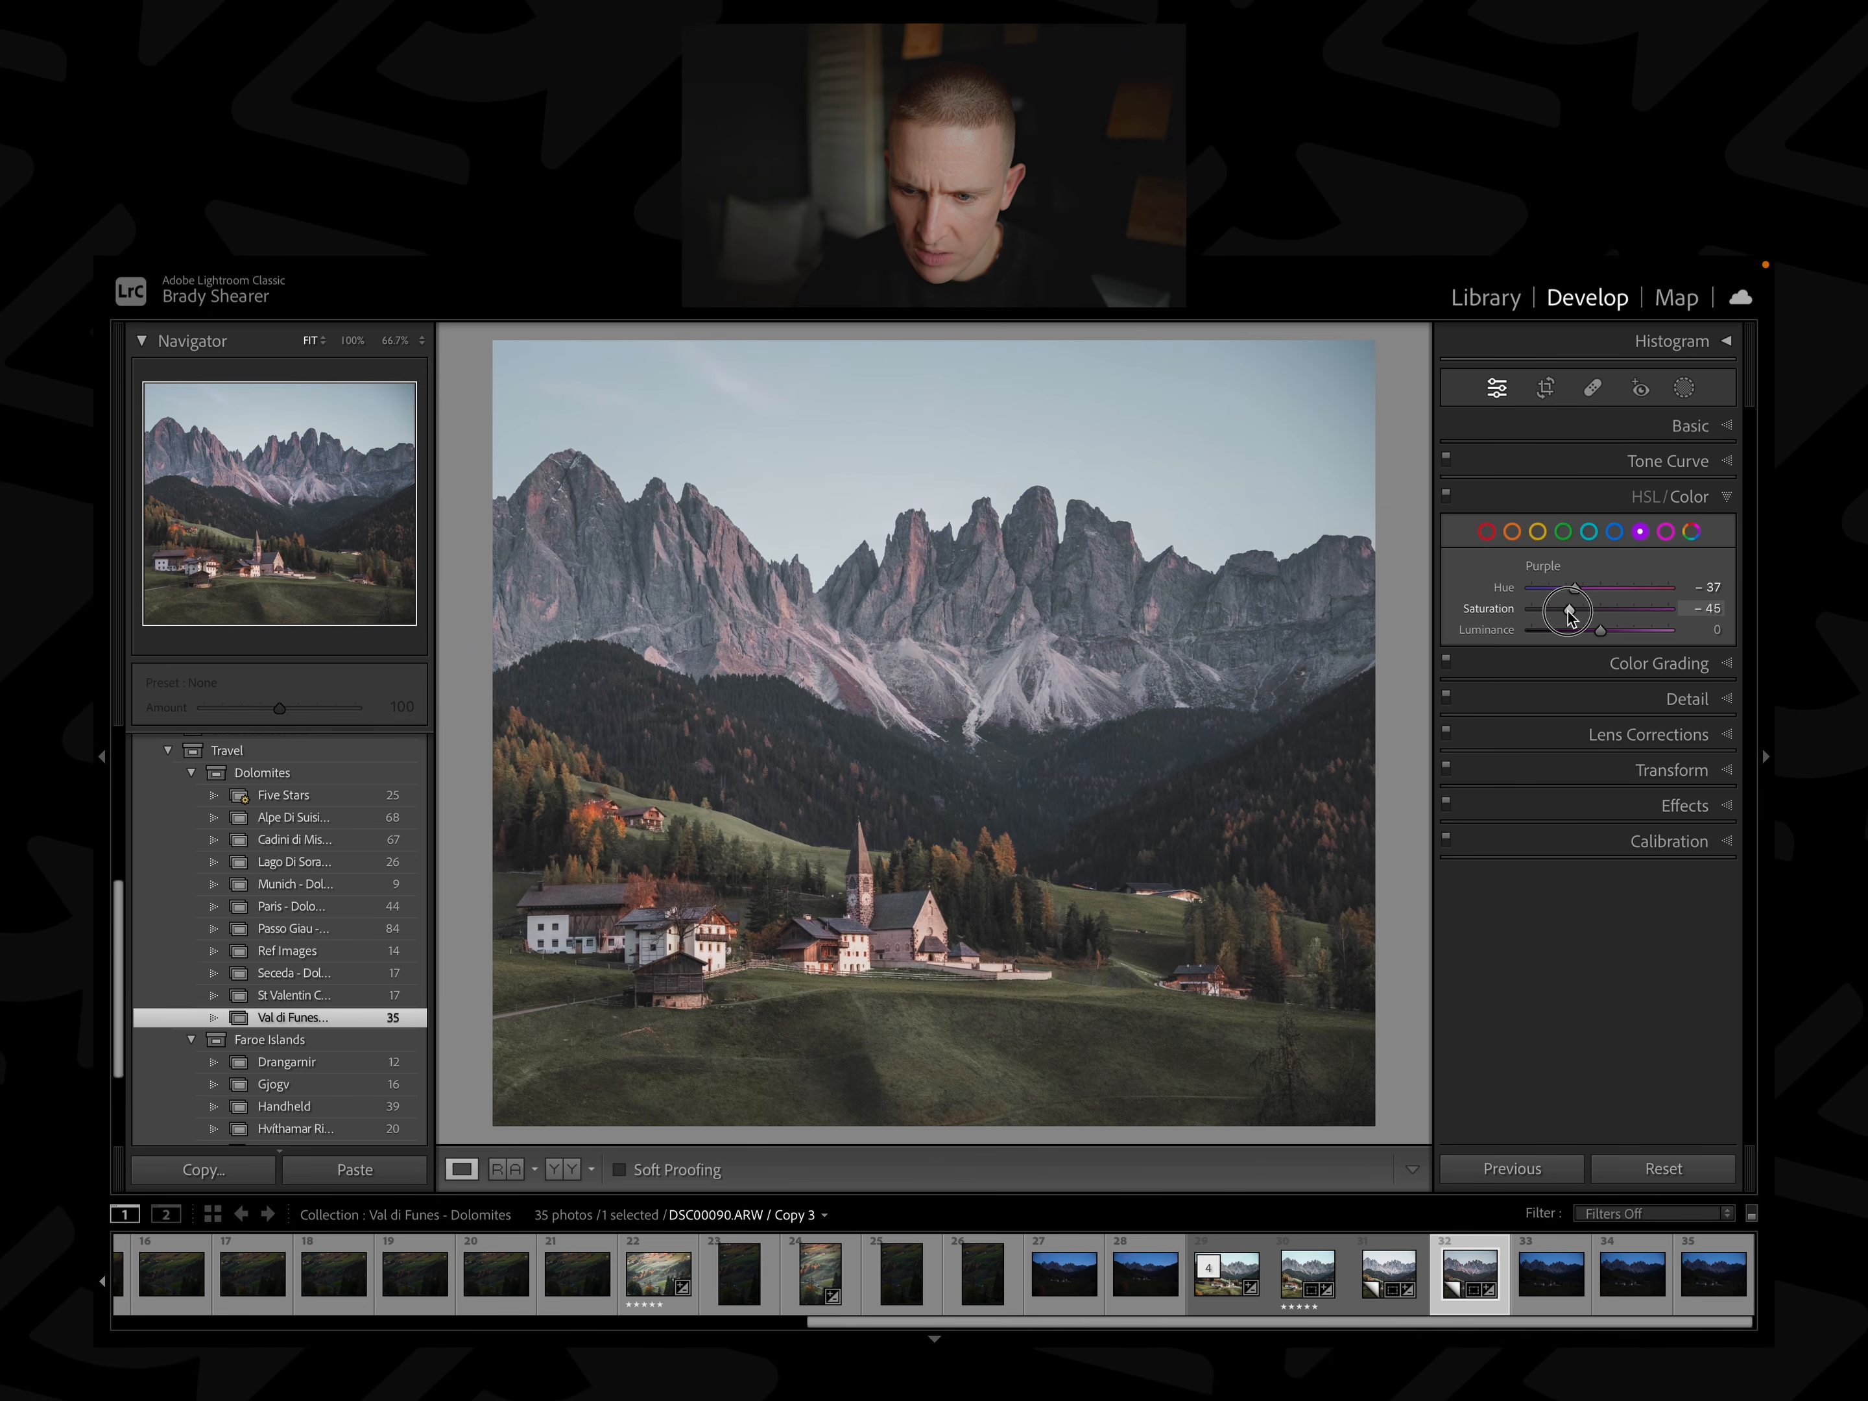
drag(1593, 628, 1583, 637)
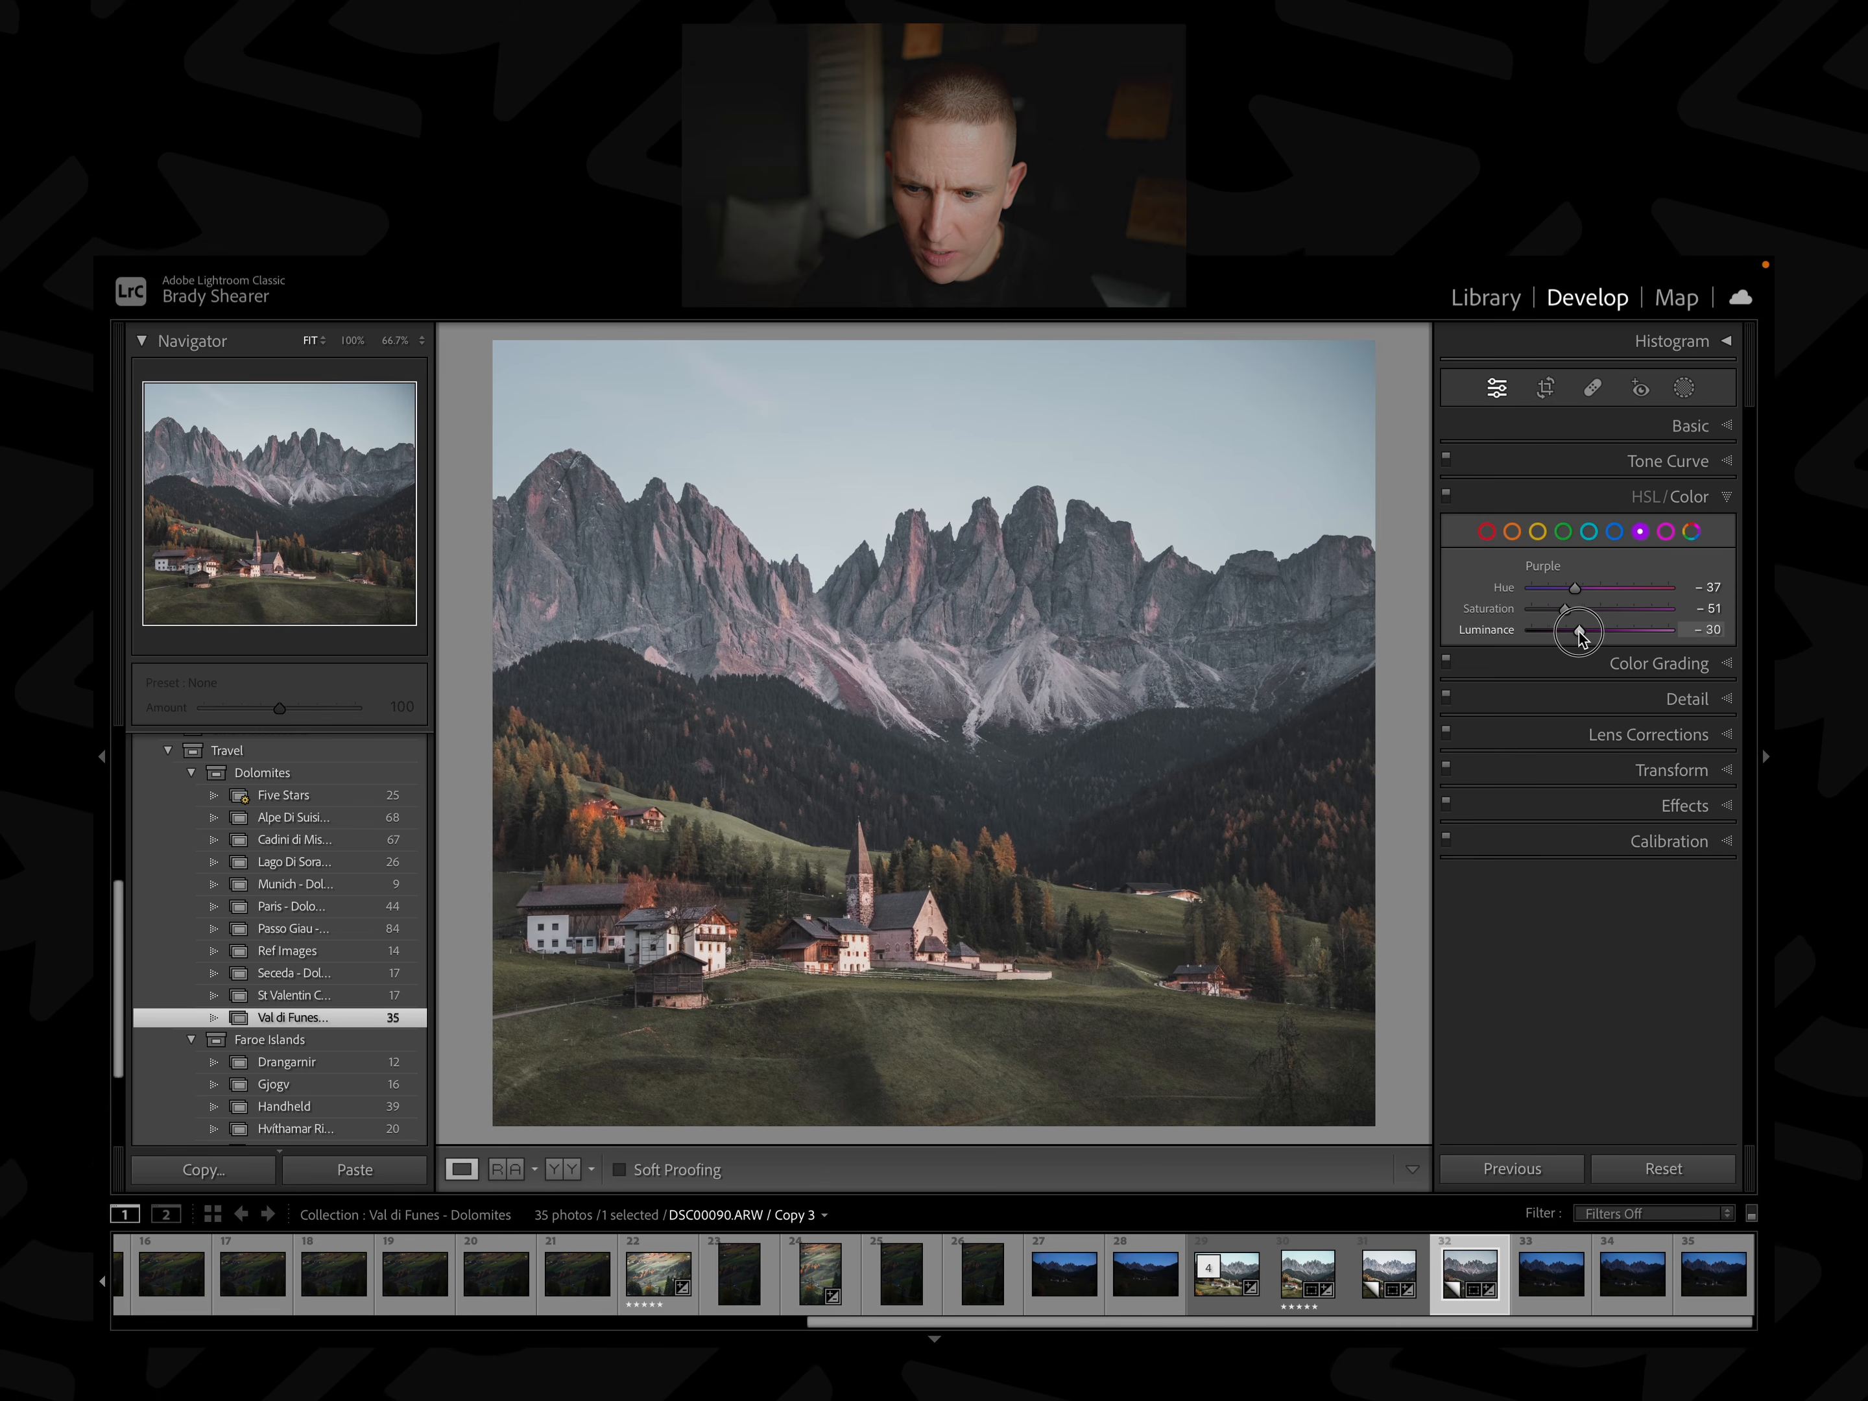
Set the magenta channel to Hue -47, Saturation -66 and Luminance -44, and show the hue values of all channels together.
click(1666, 532)
drag(1600, 588, 1569, 639)
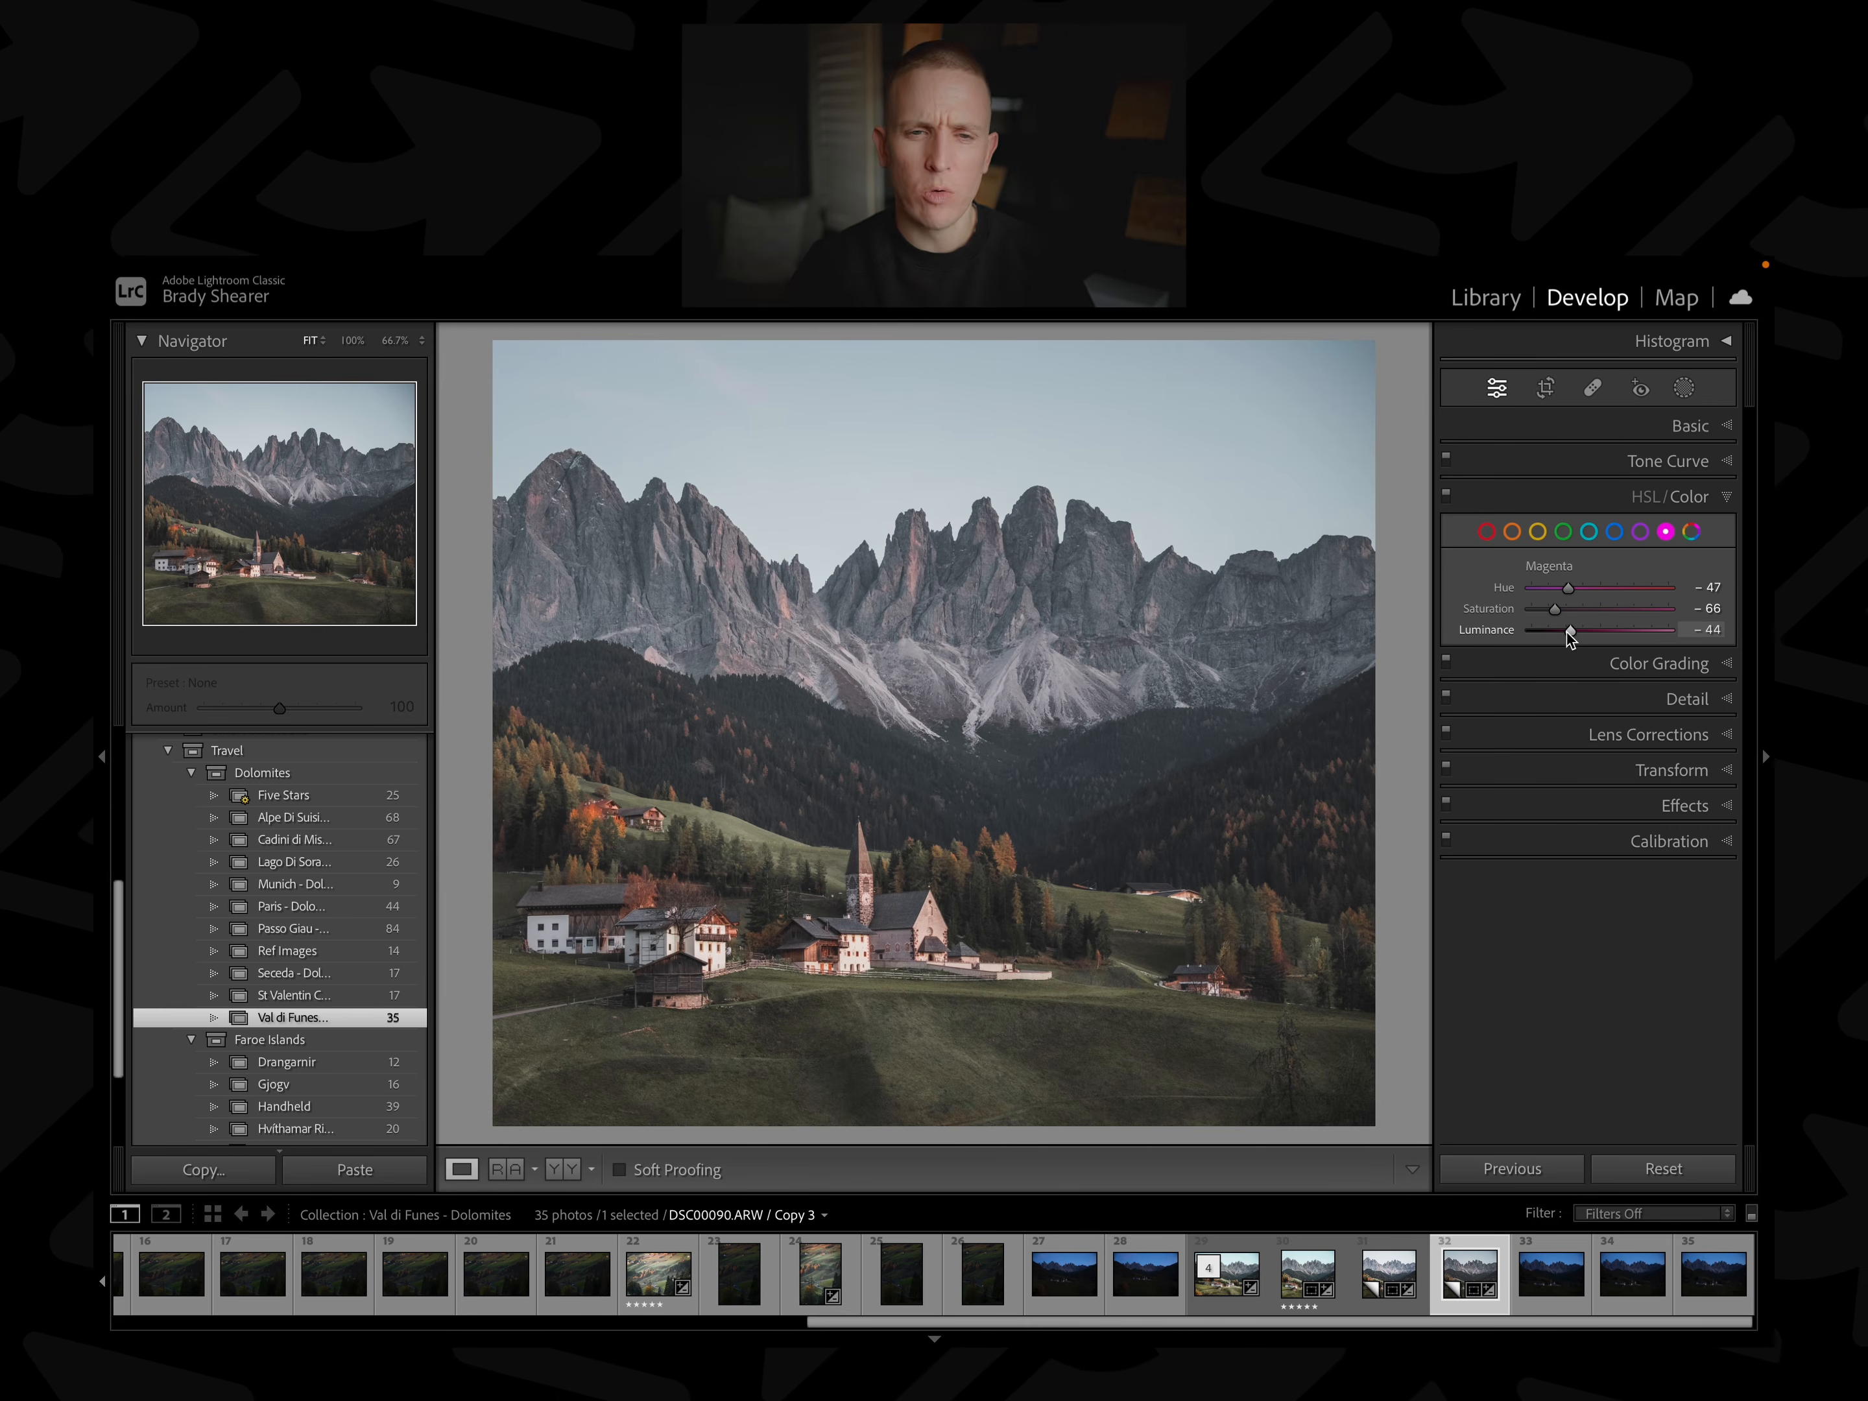
click(1645, 496)
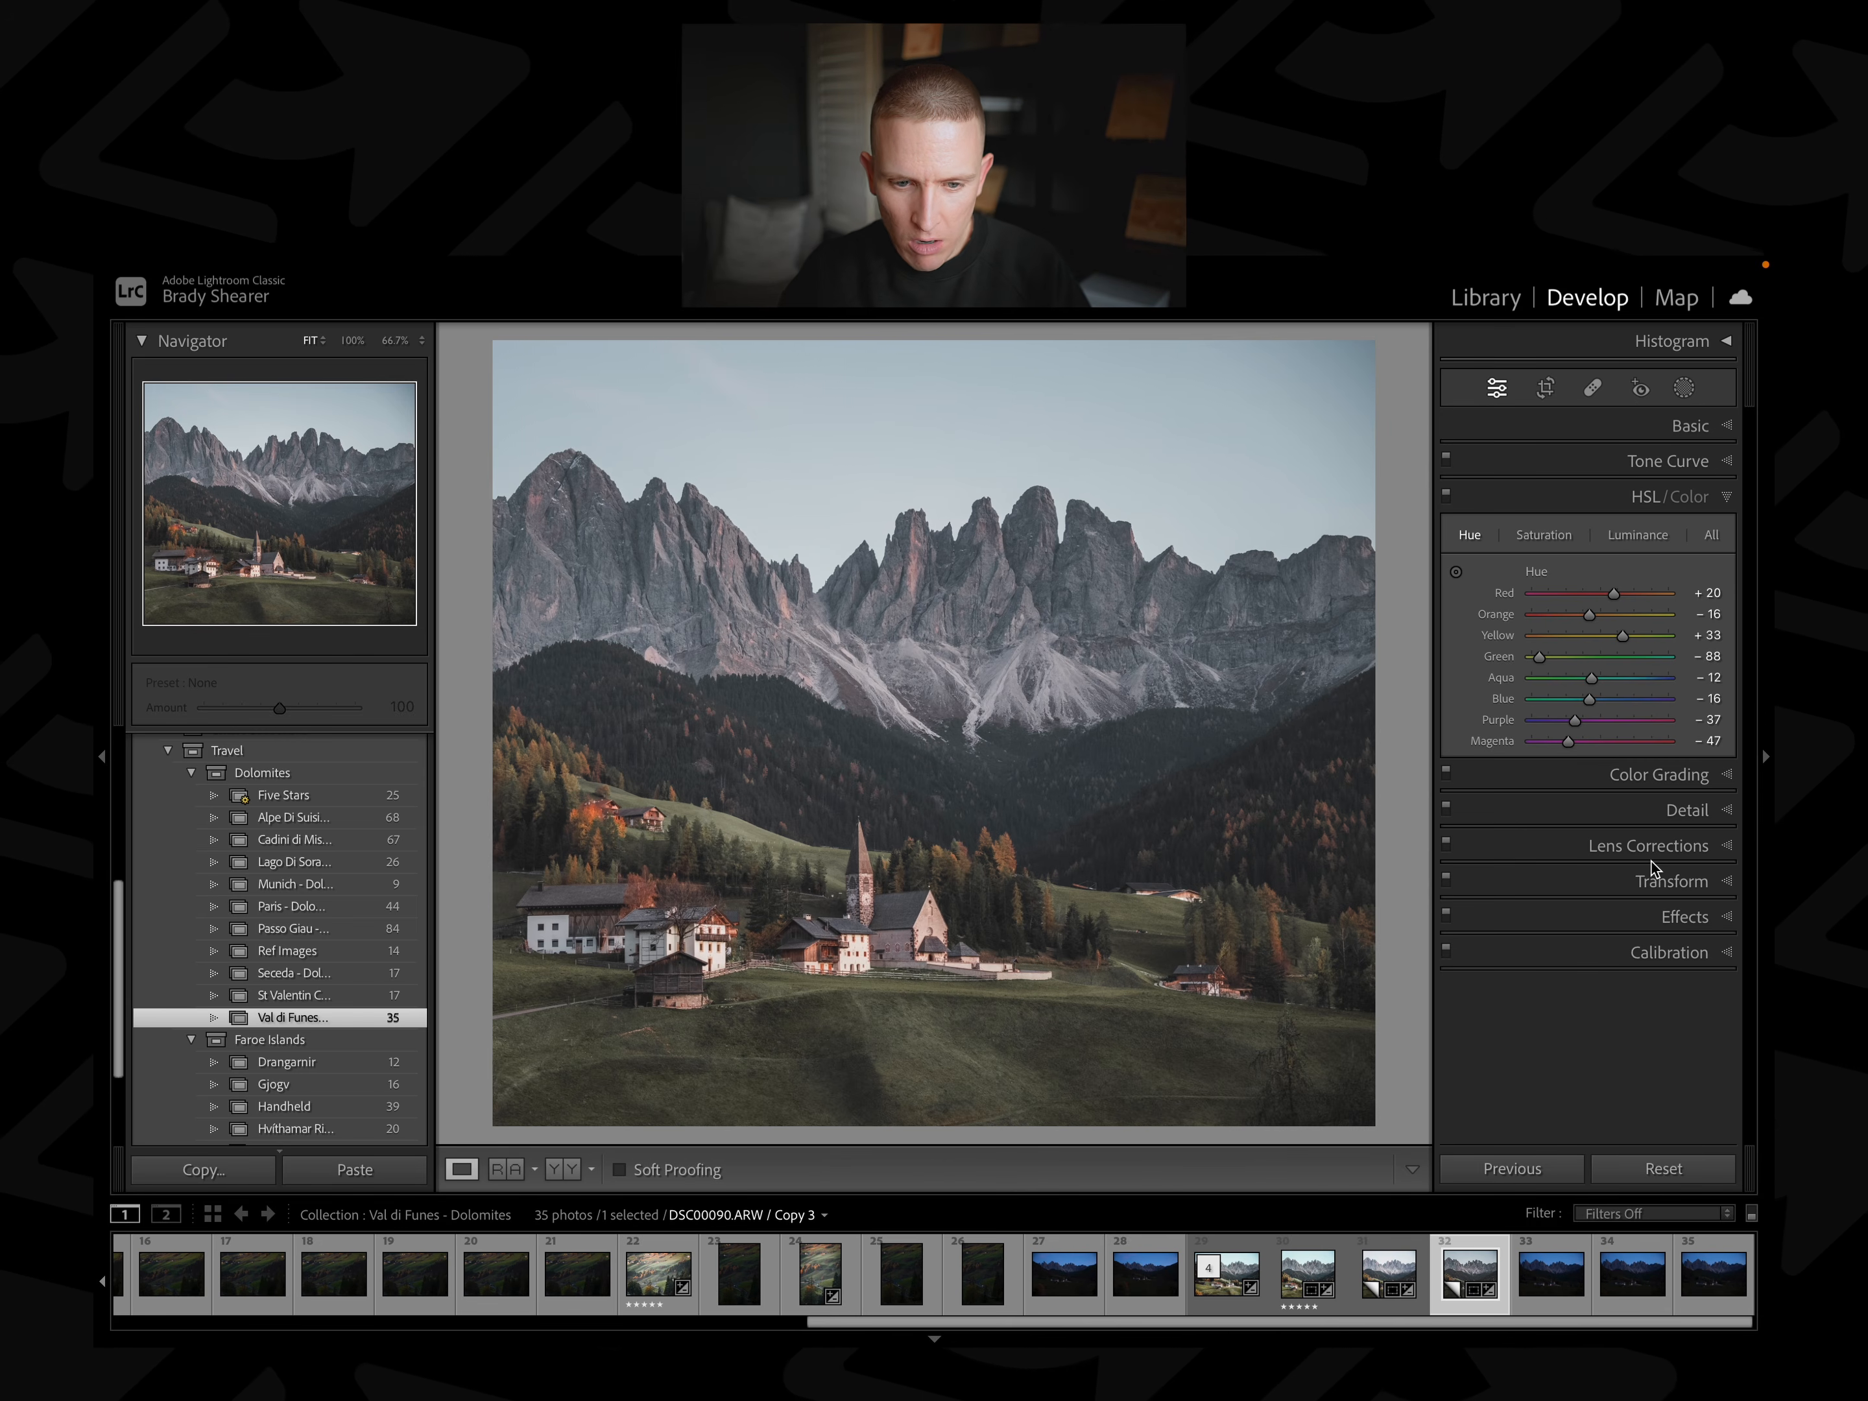
Set Exposure to +2.30 and Contrast to +87, comparing the result by undoing and redoing both changes.
click(1694, 428)
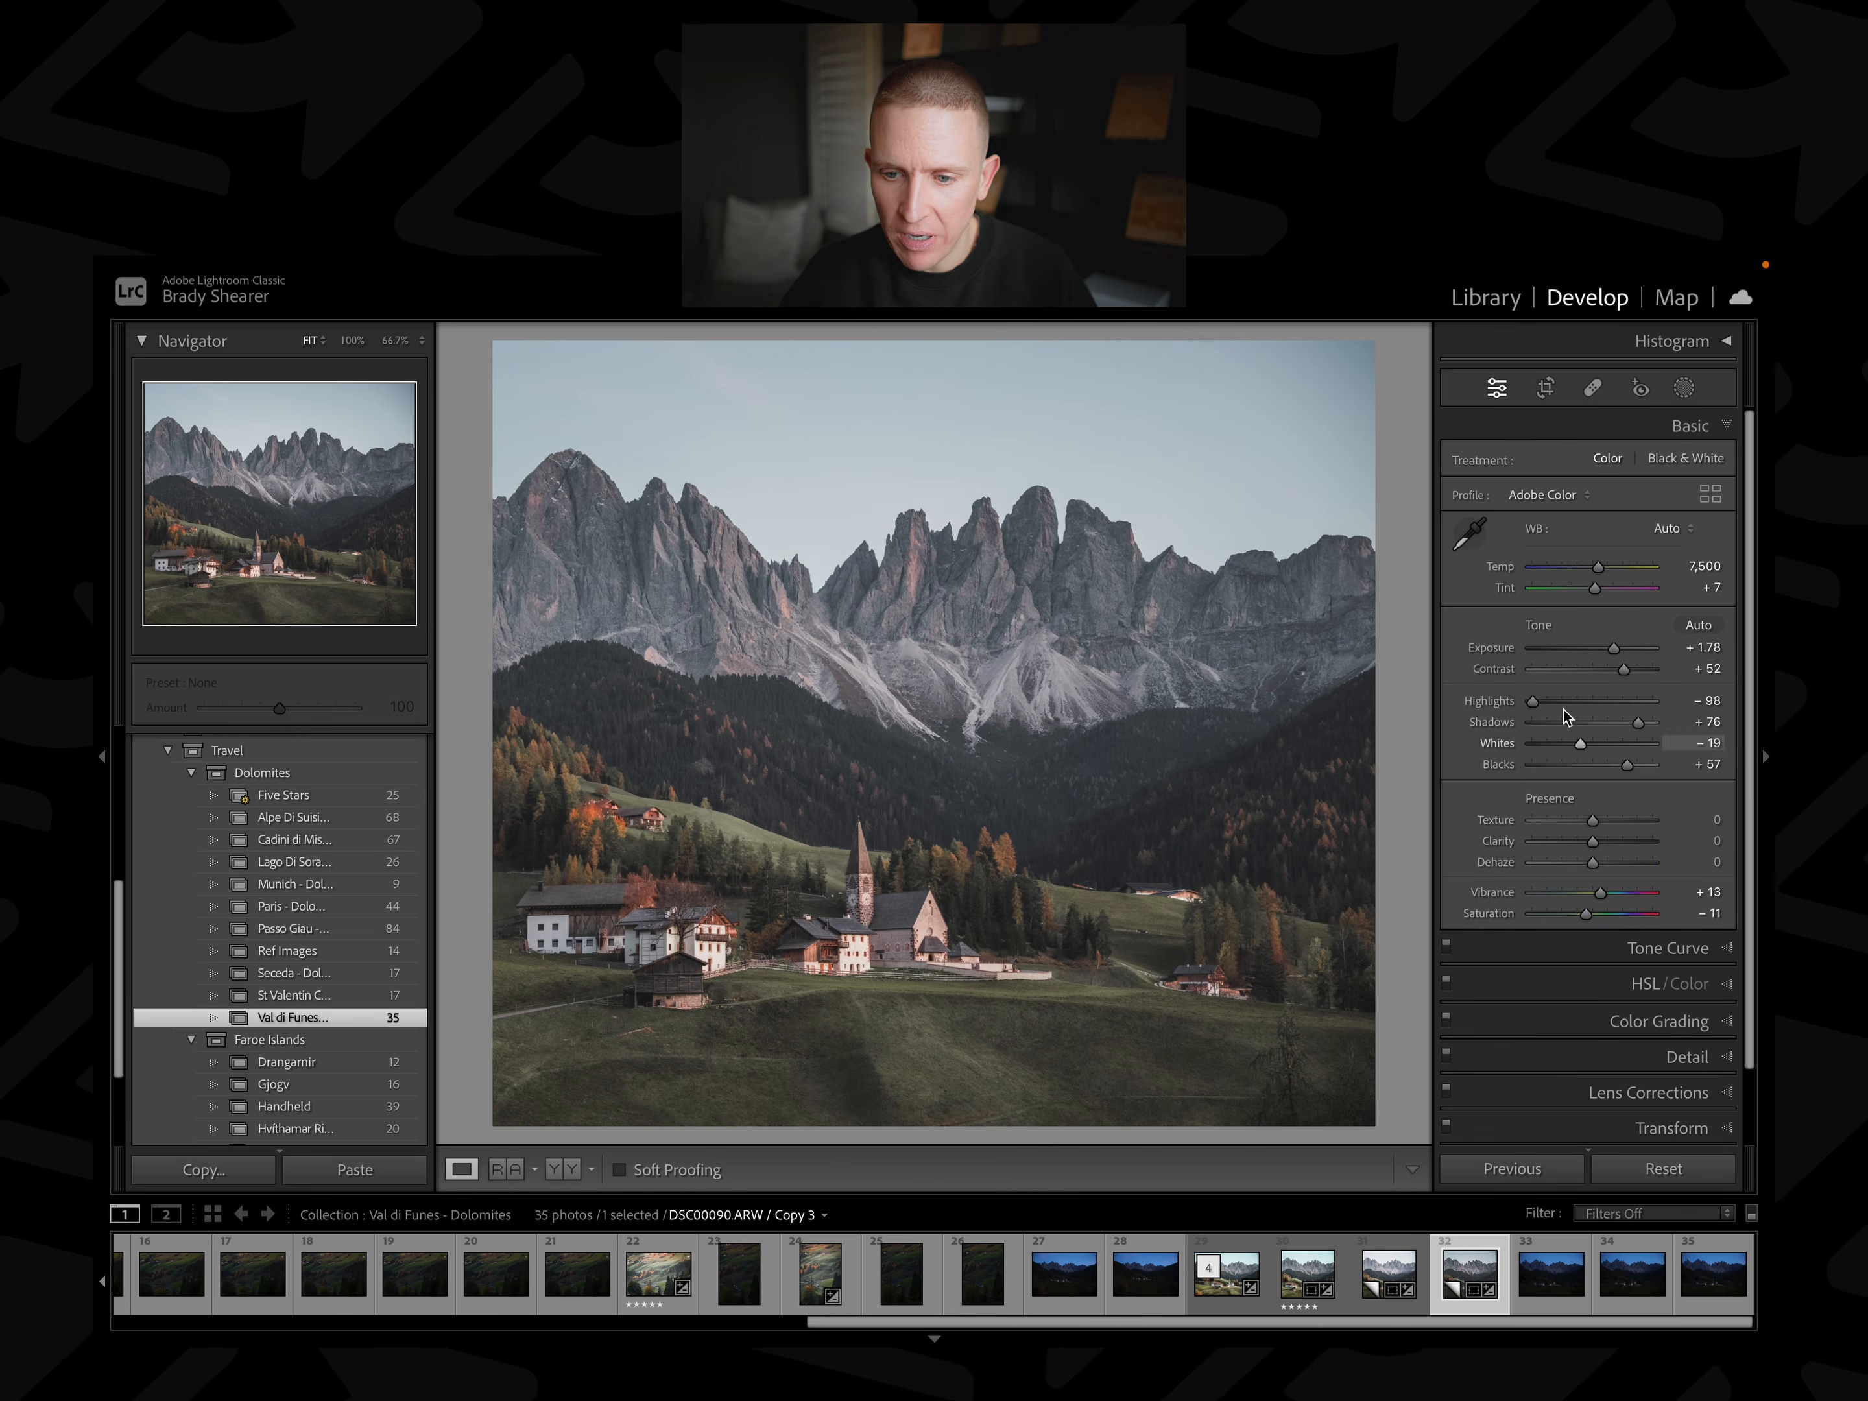
drag(1612, 651, 1620, 654)
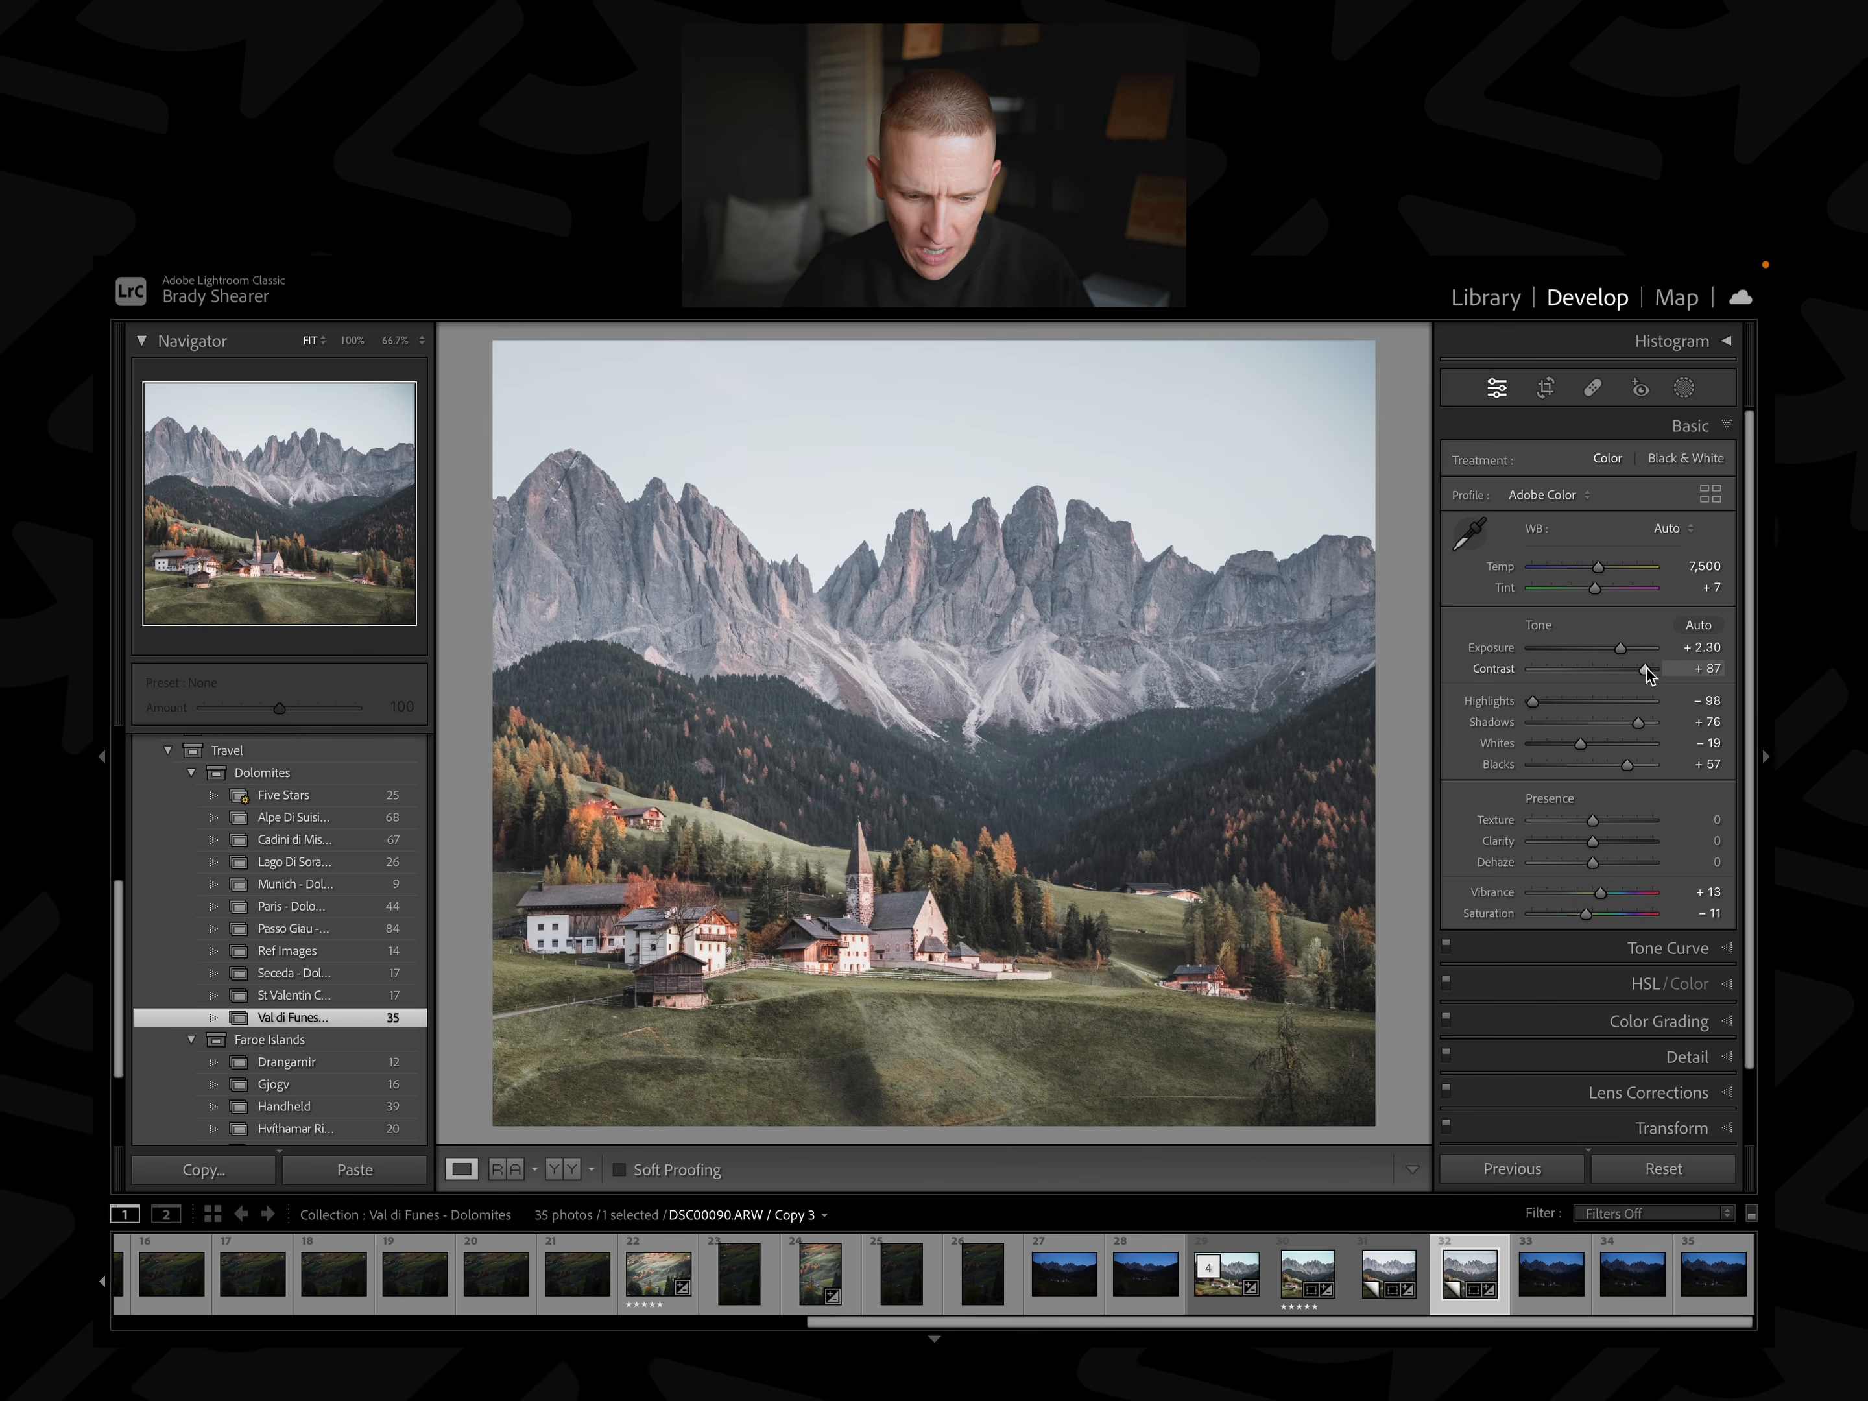
key(ctrl+z)
key(ctrl+z)
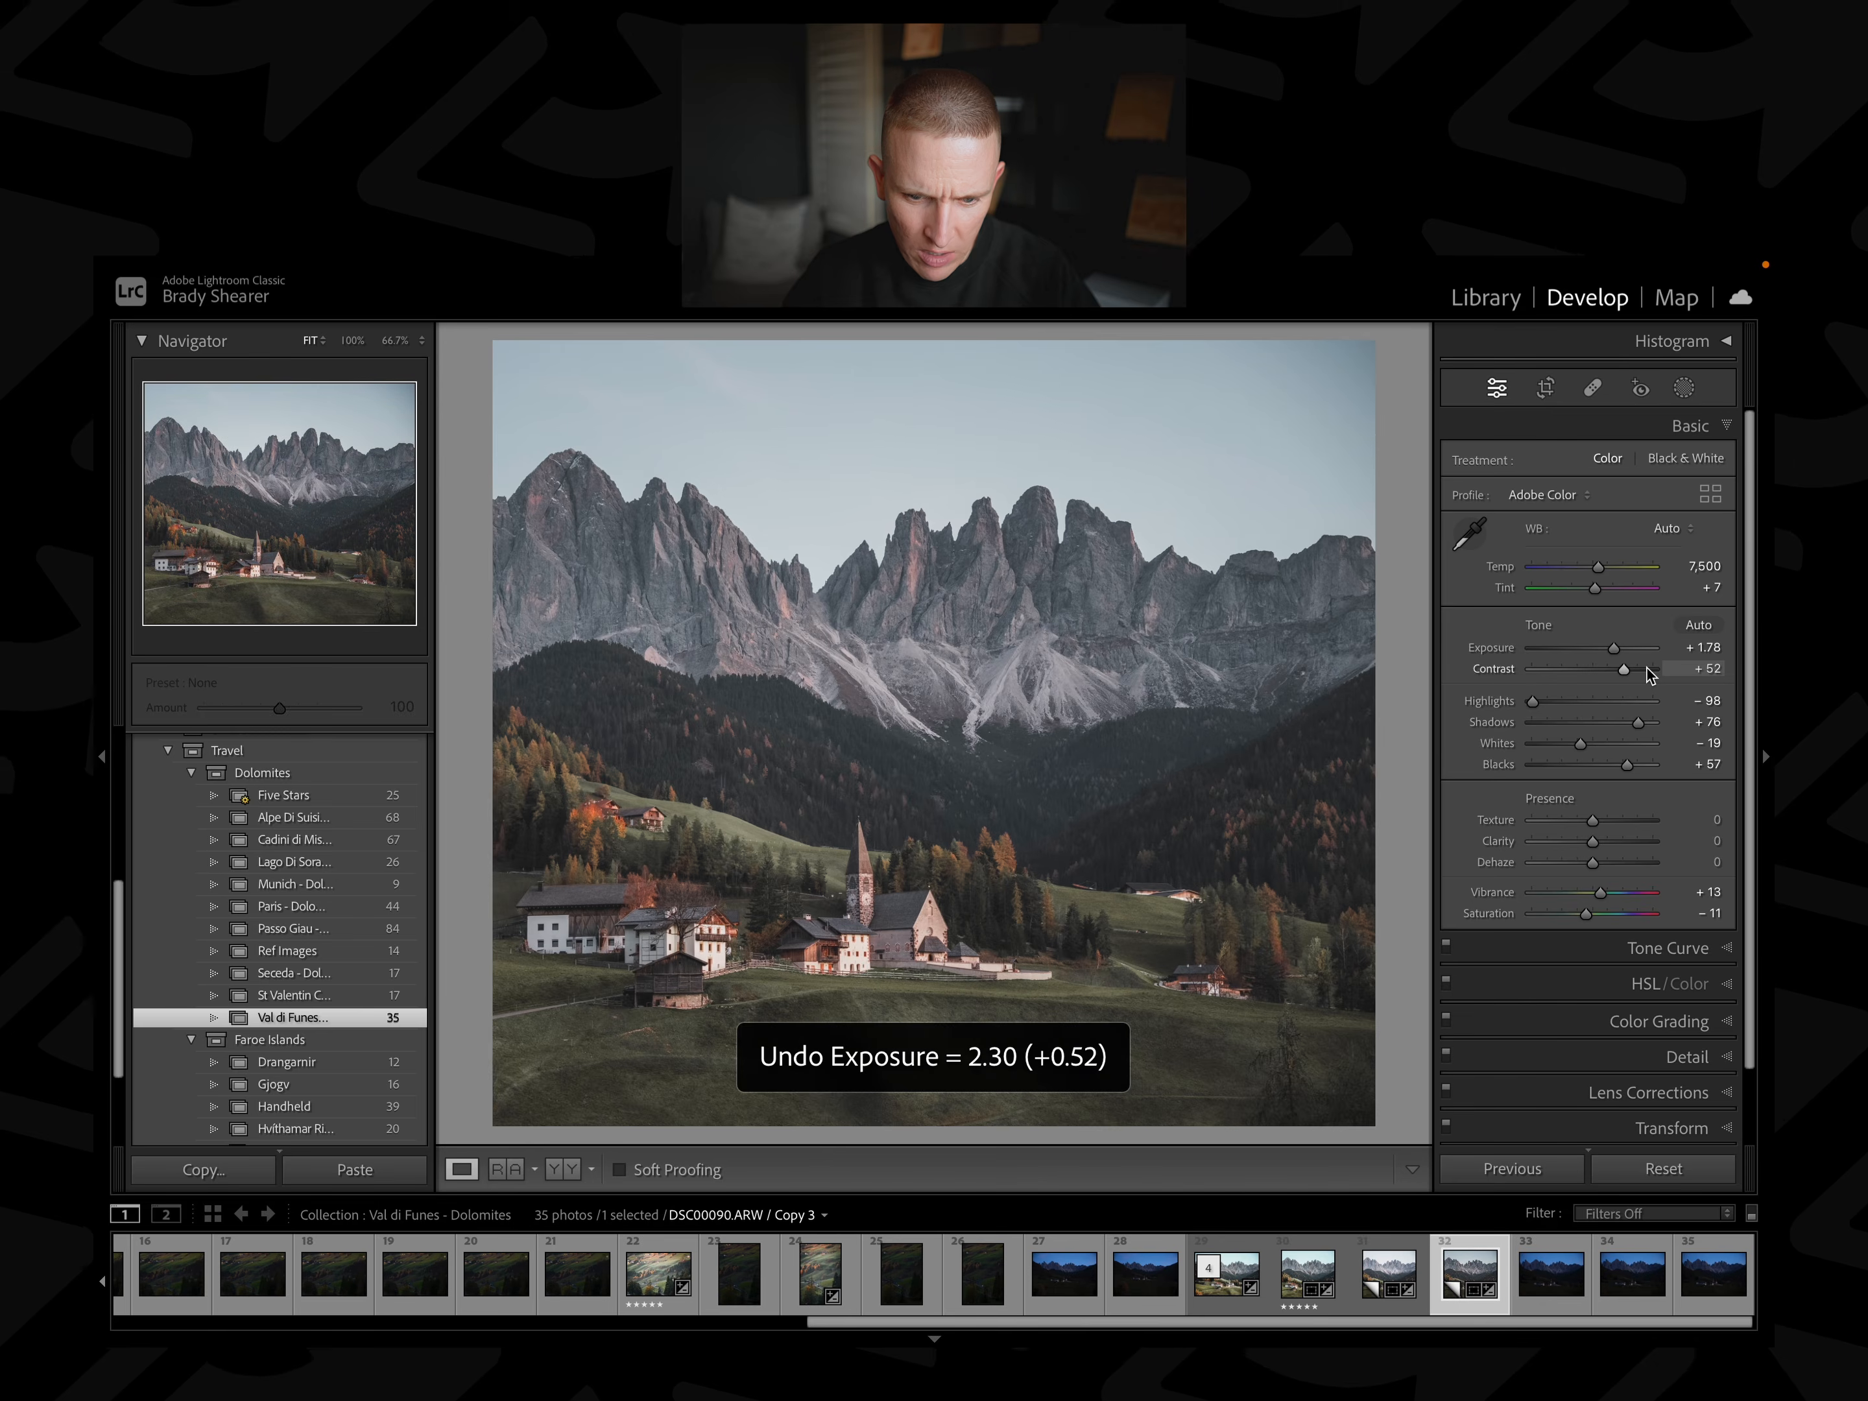
key(ctrl+shift+z)
key(ctrl+shift+z)
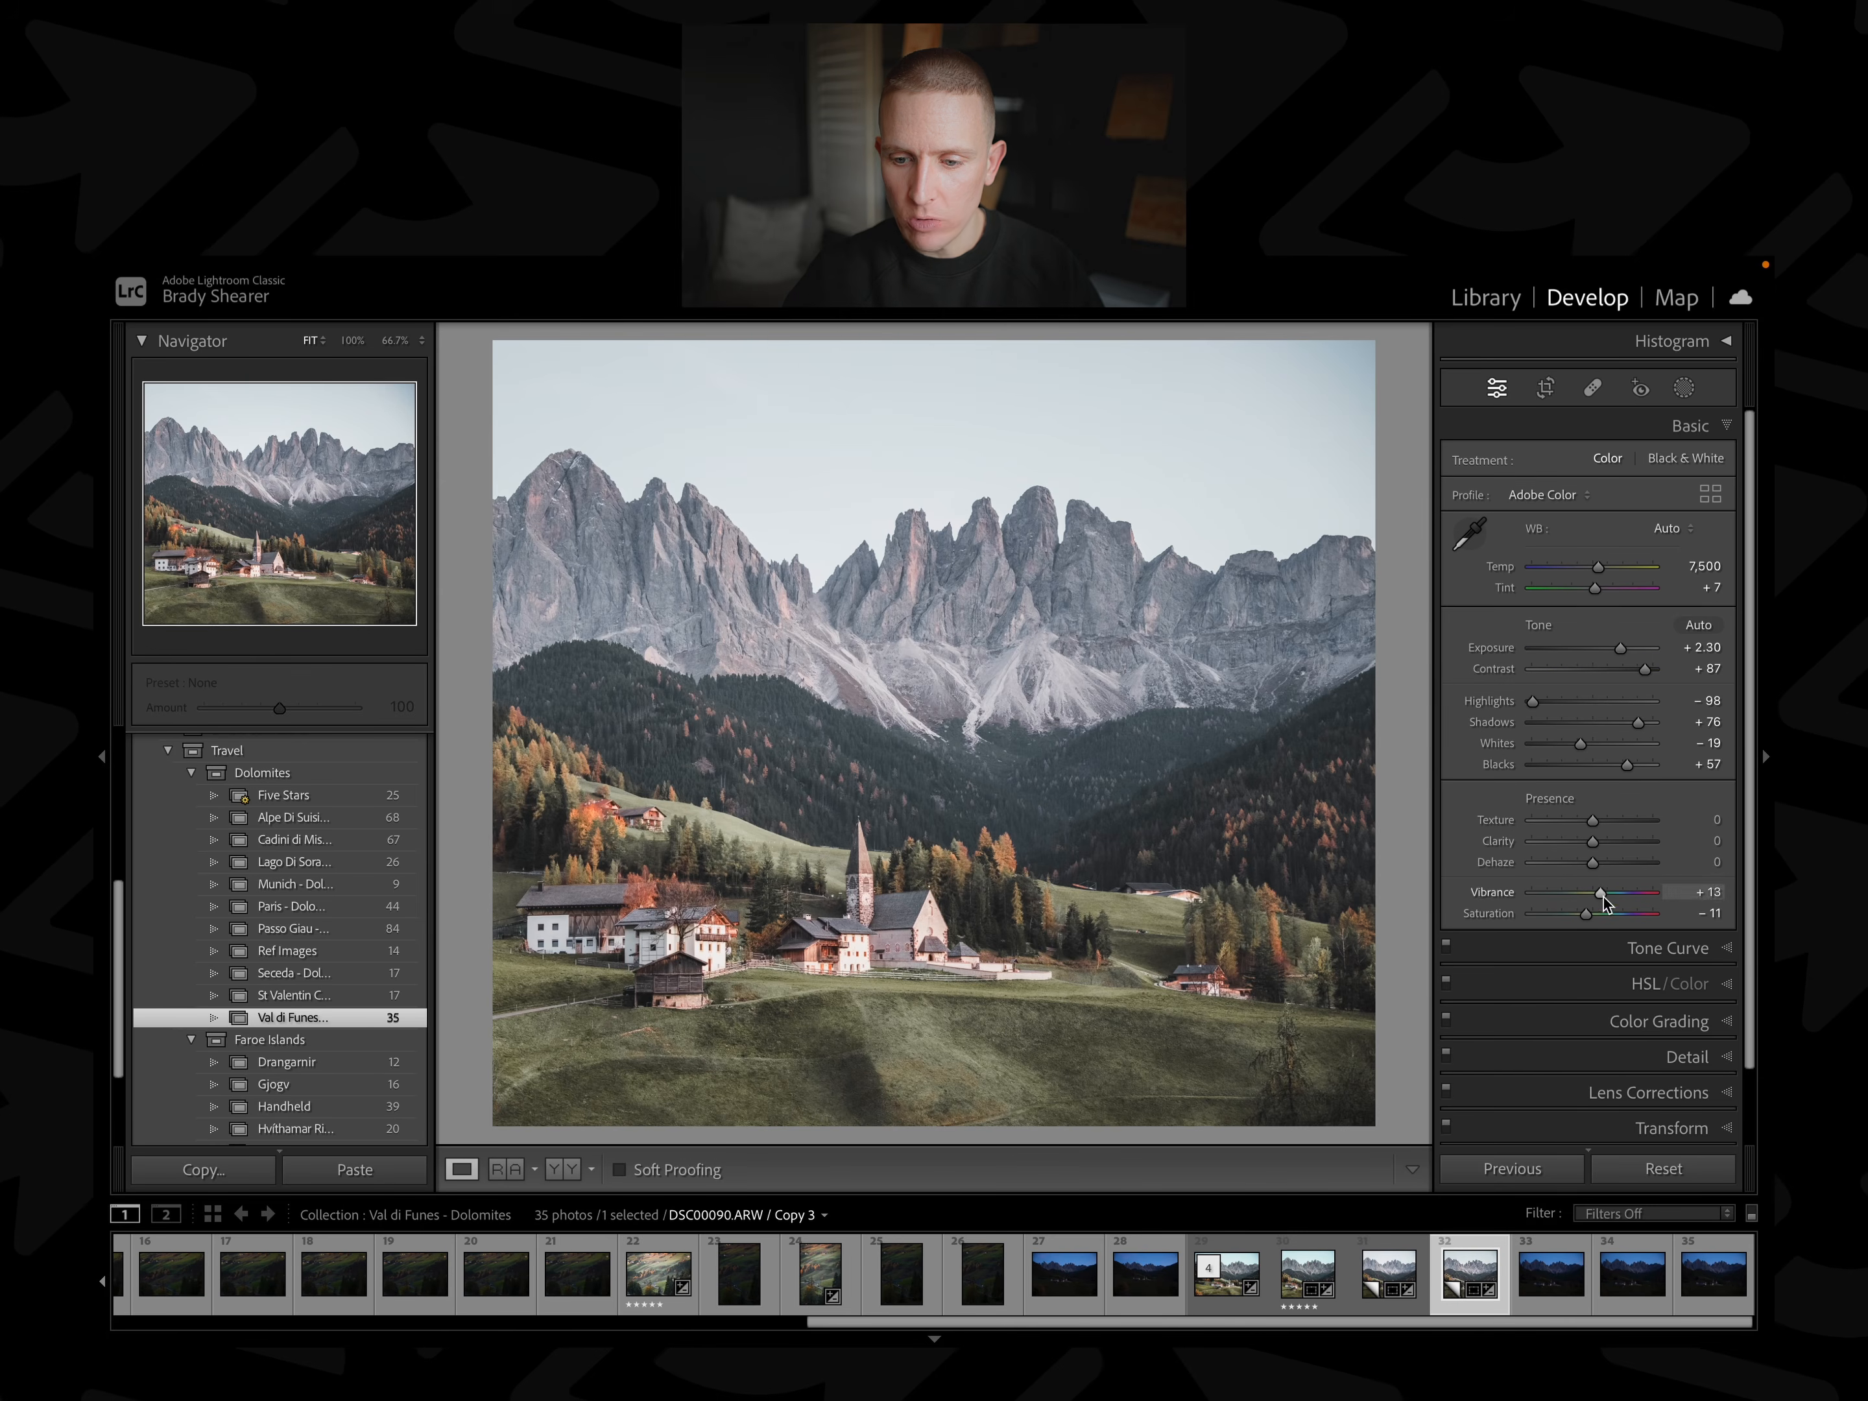
Review the yellow, green, purple and magenta channel settings and open the tone curve.
click(1657, 982)
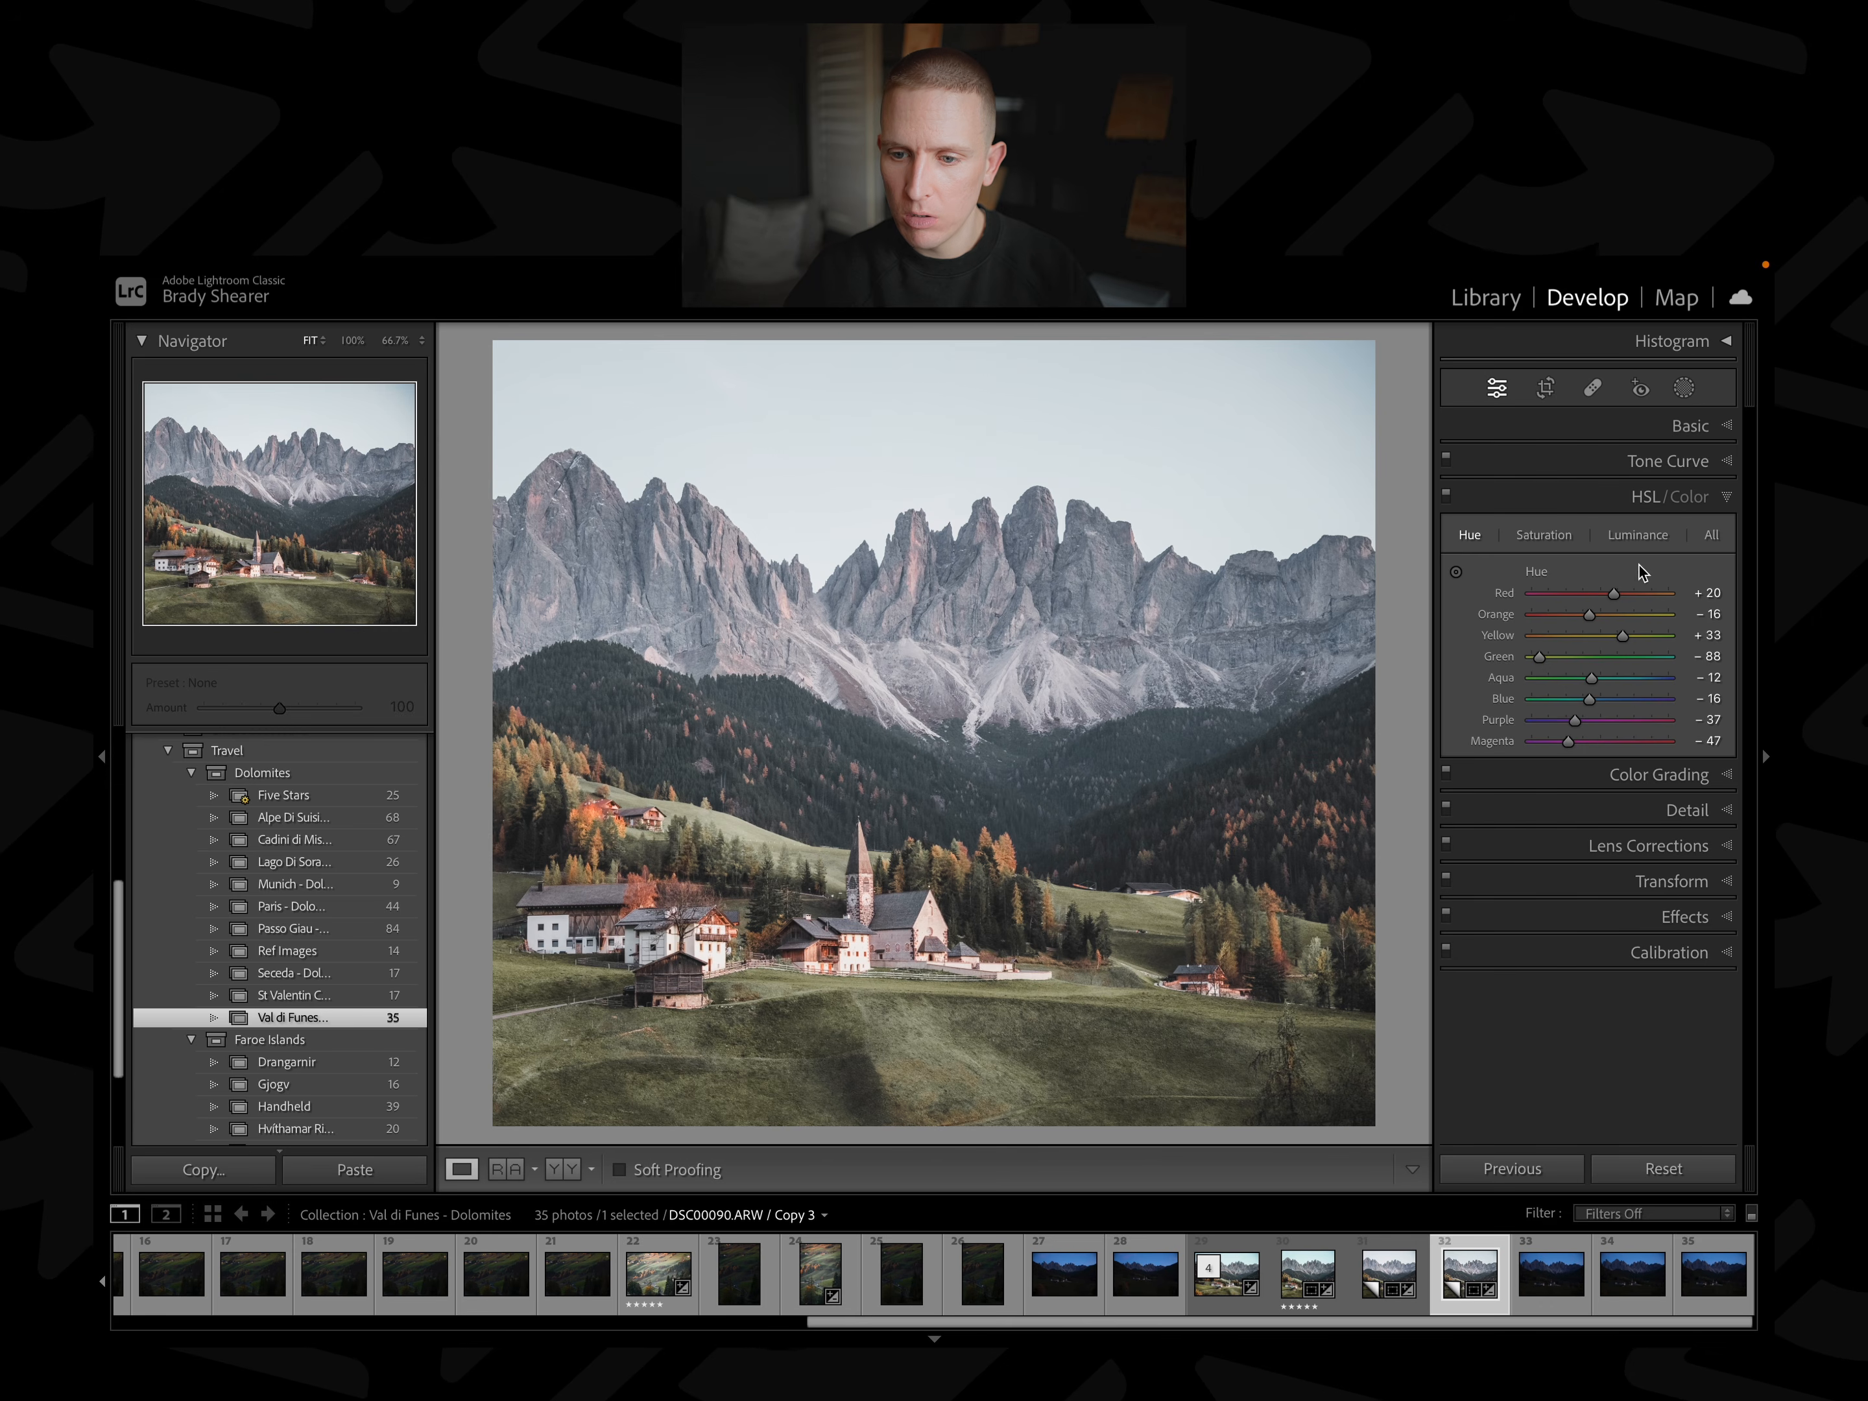
click(1689, 496)
click(1537, 532)
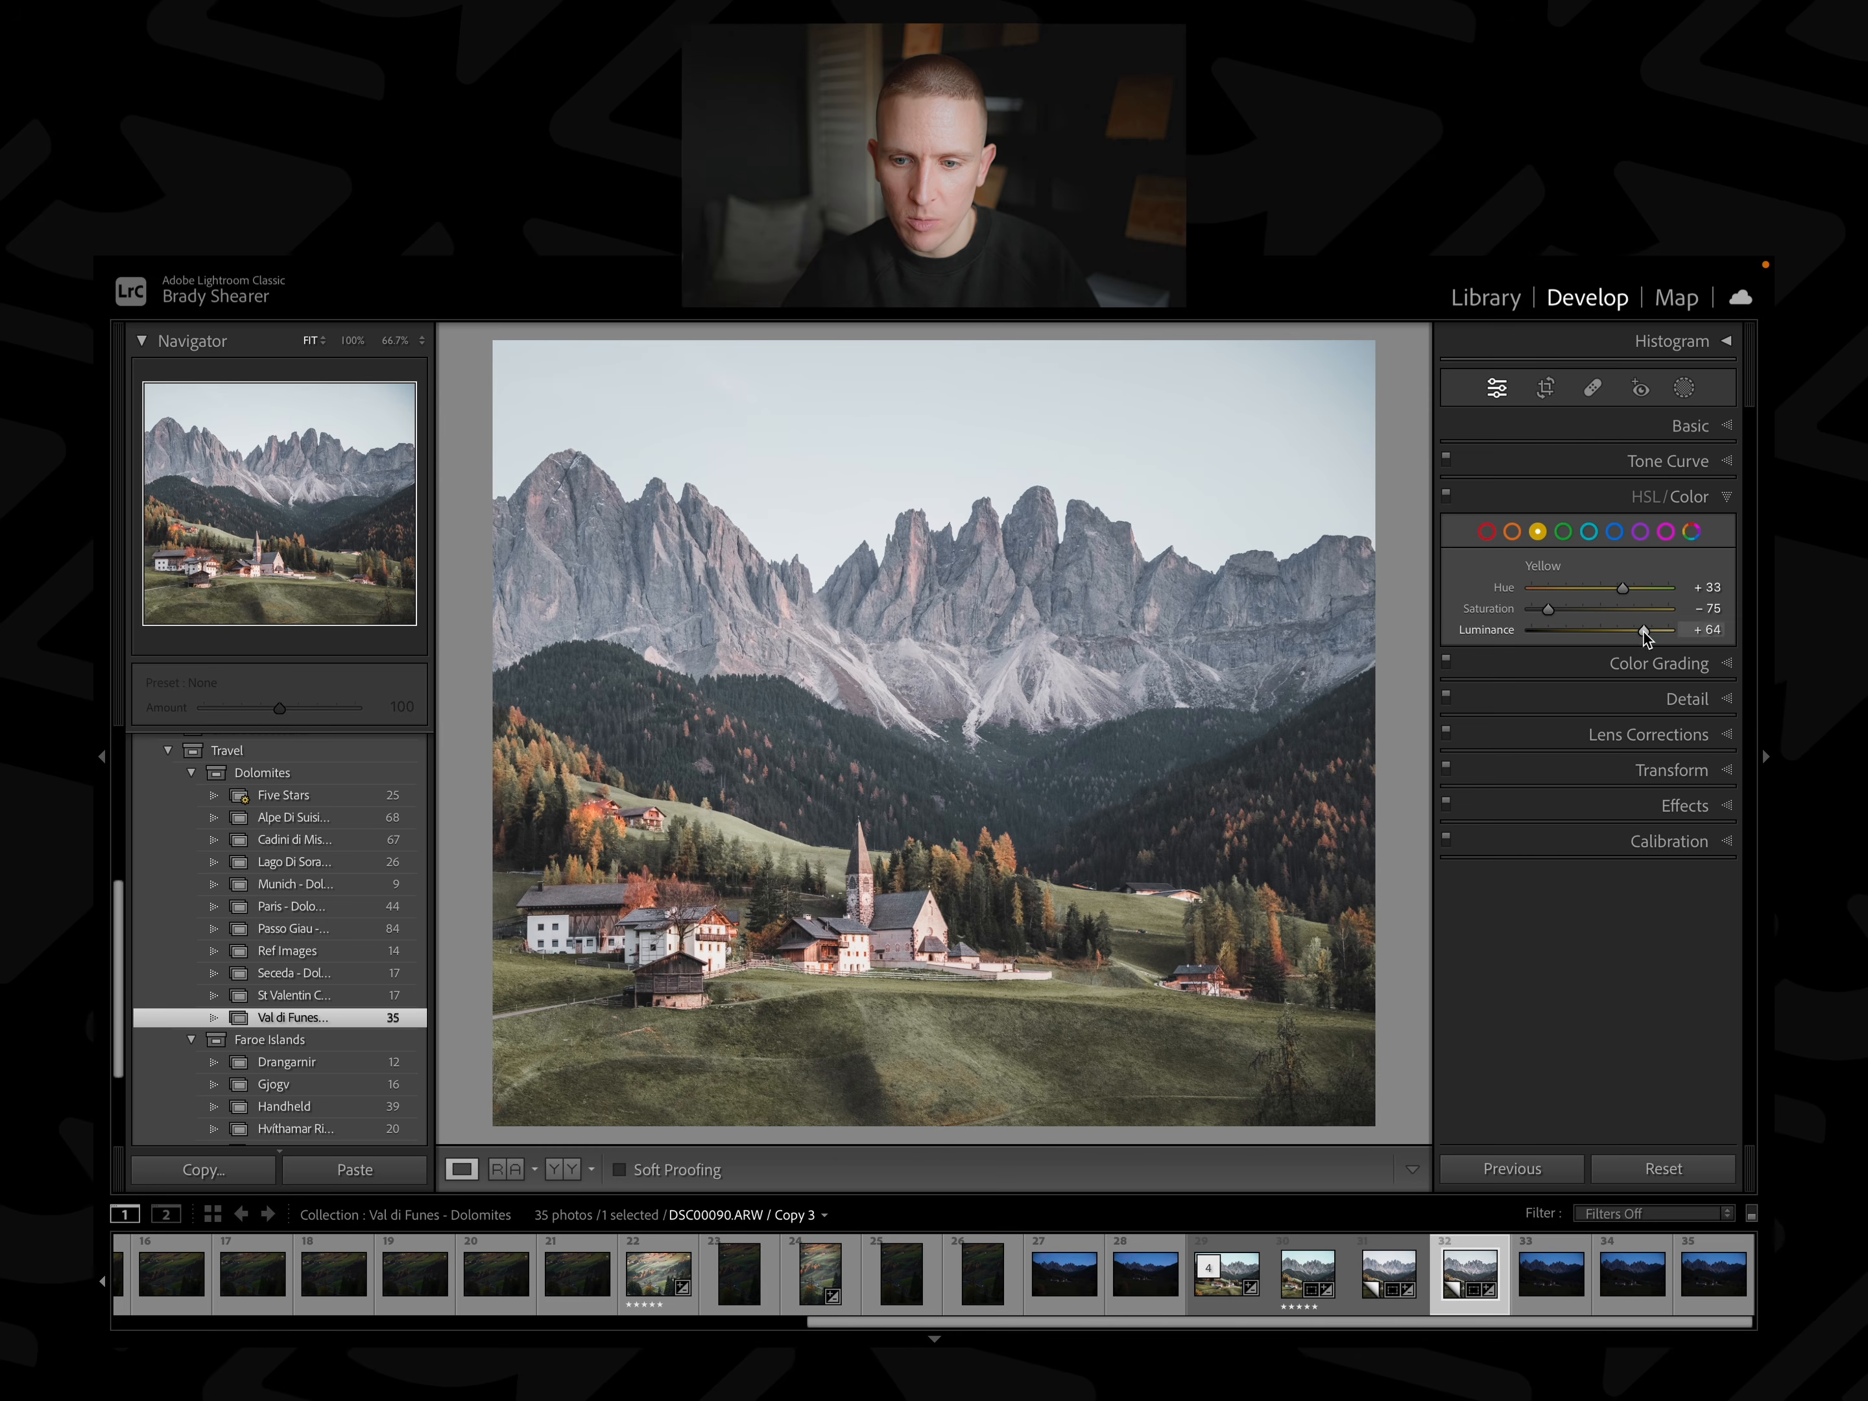
click(1563, 531)
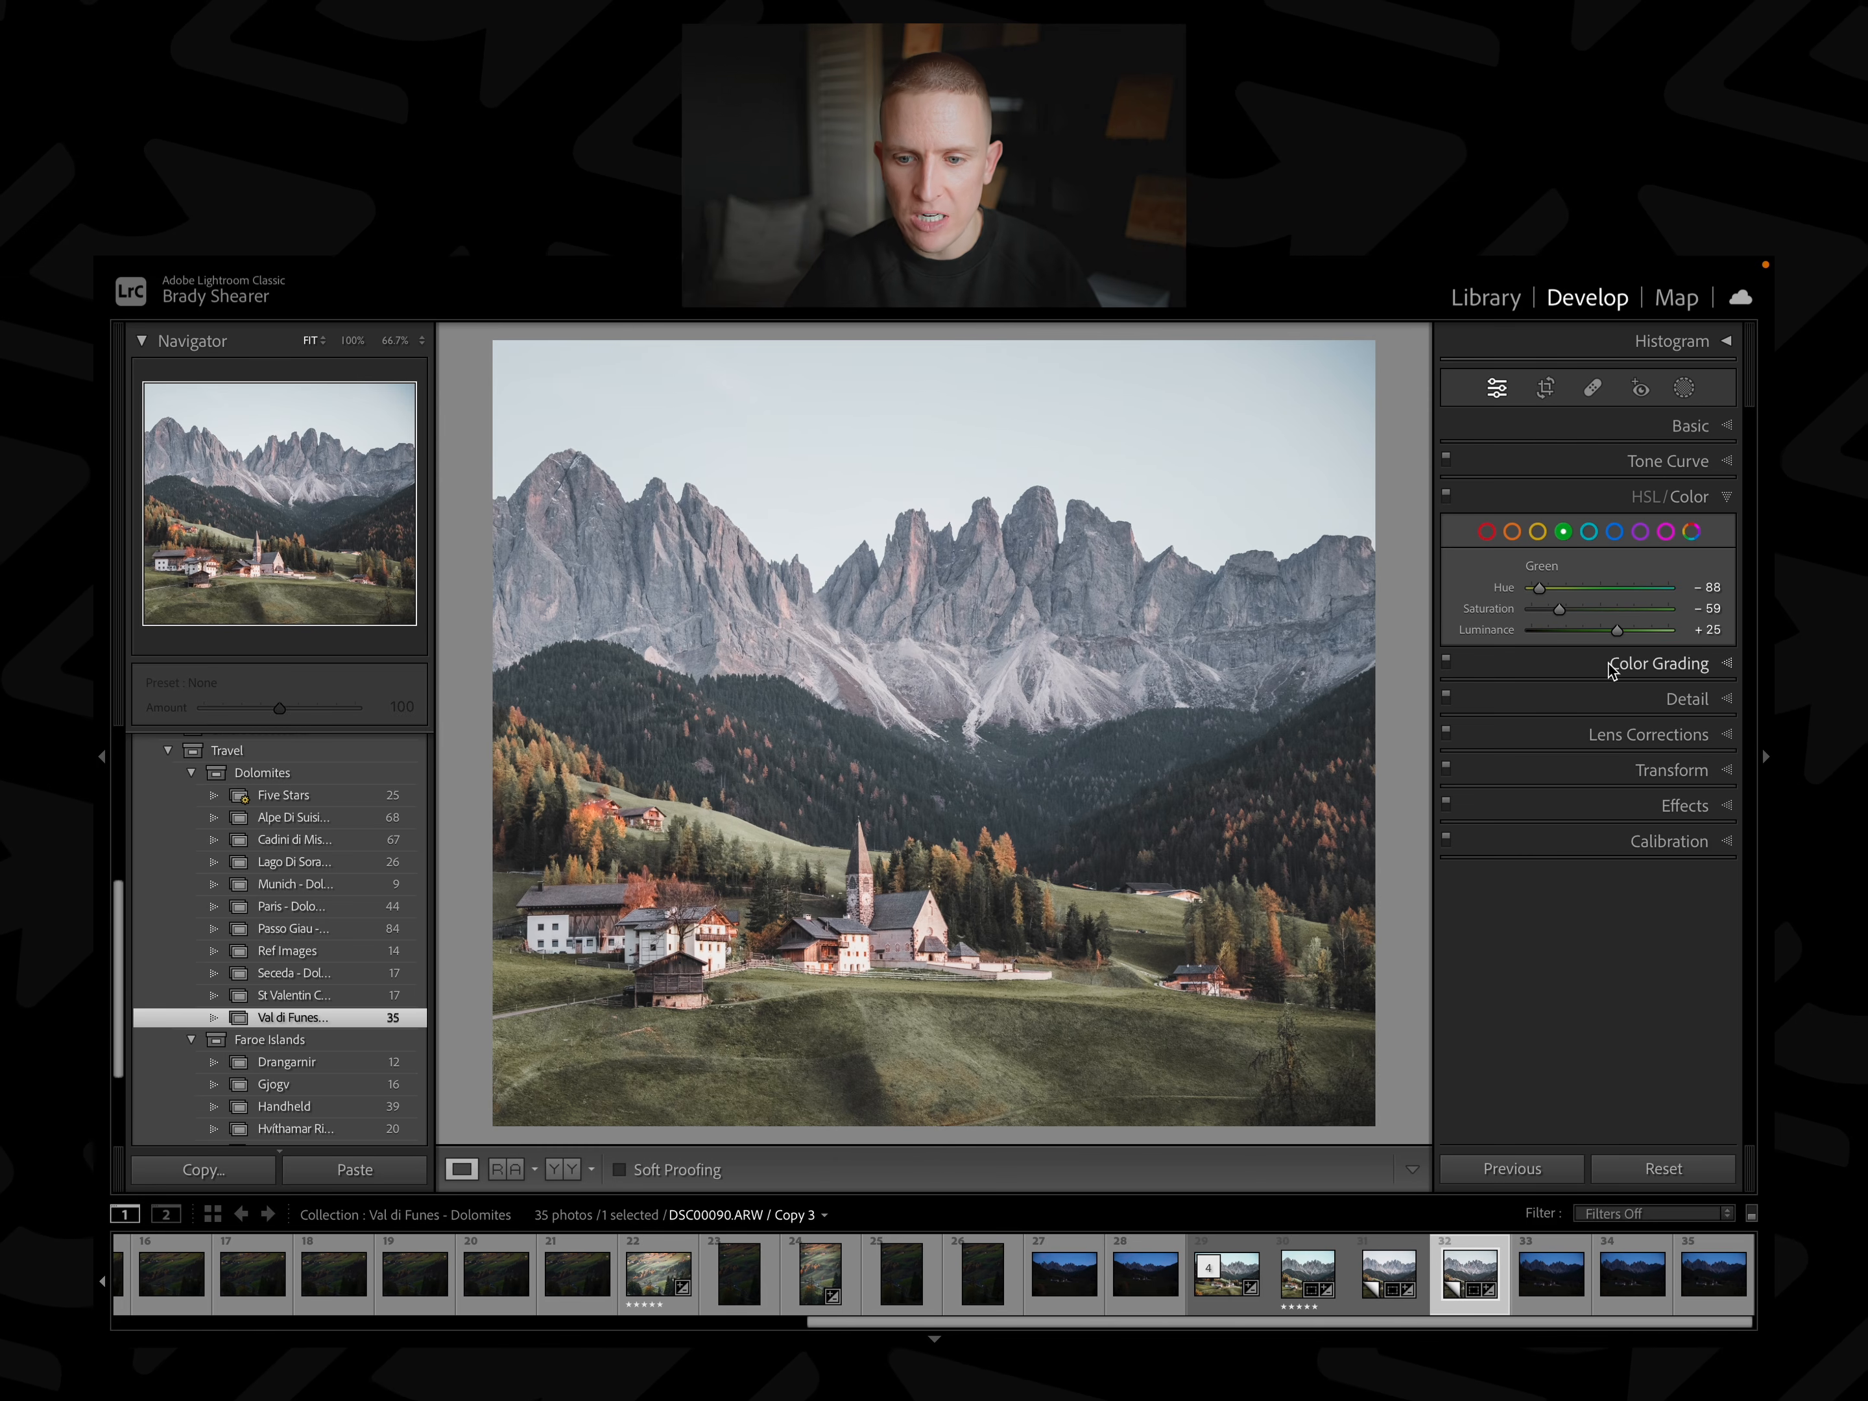
click(1639, 532)
click(1666, 532)
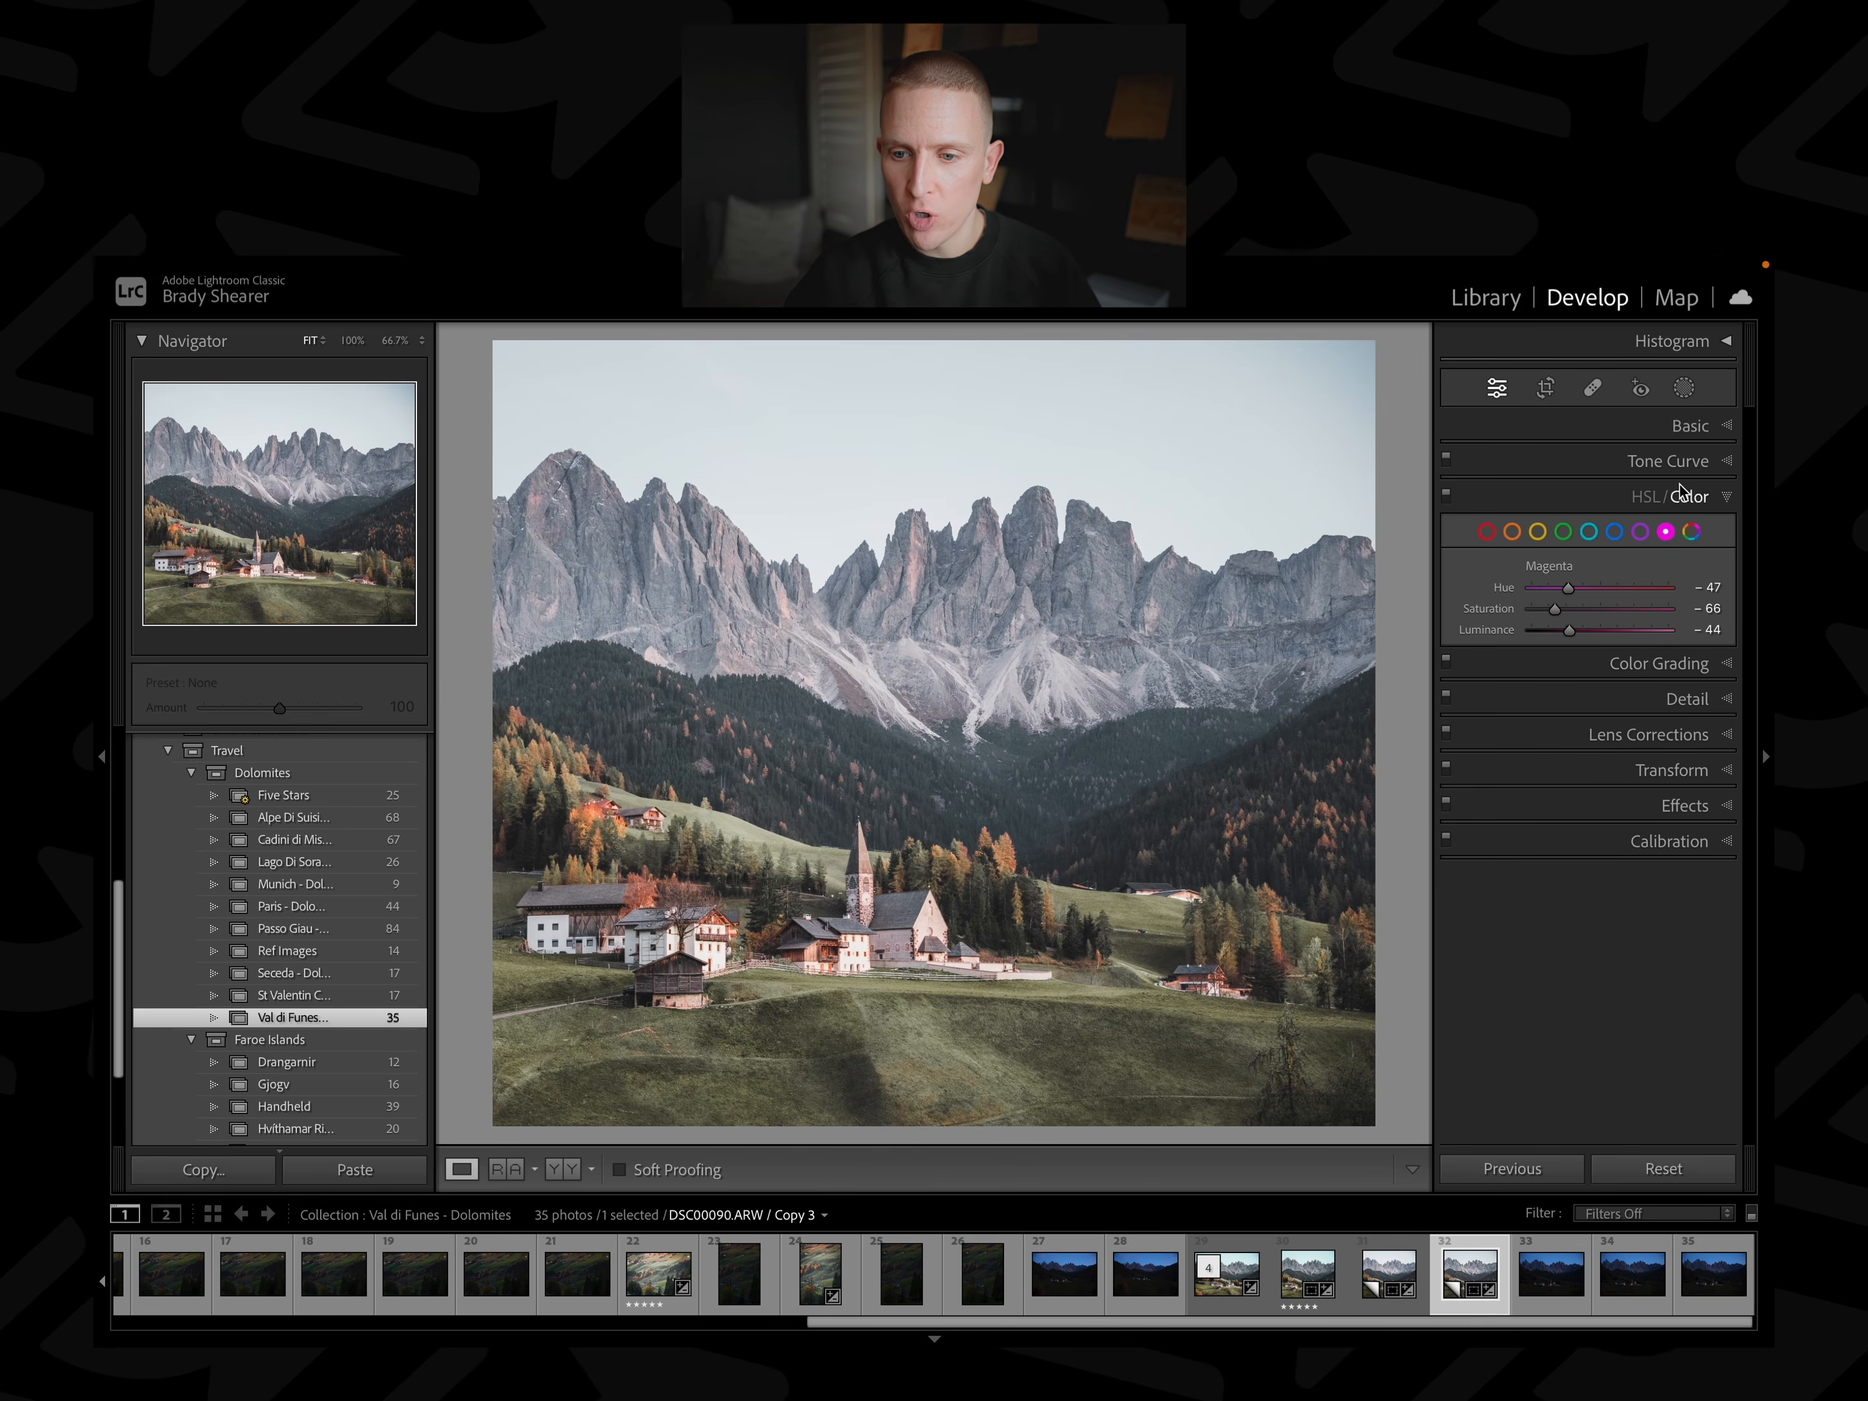
click(1686, 460)
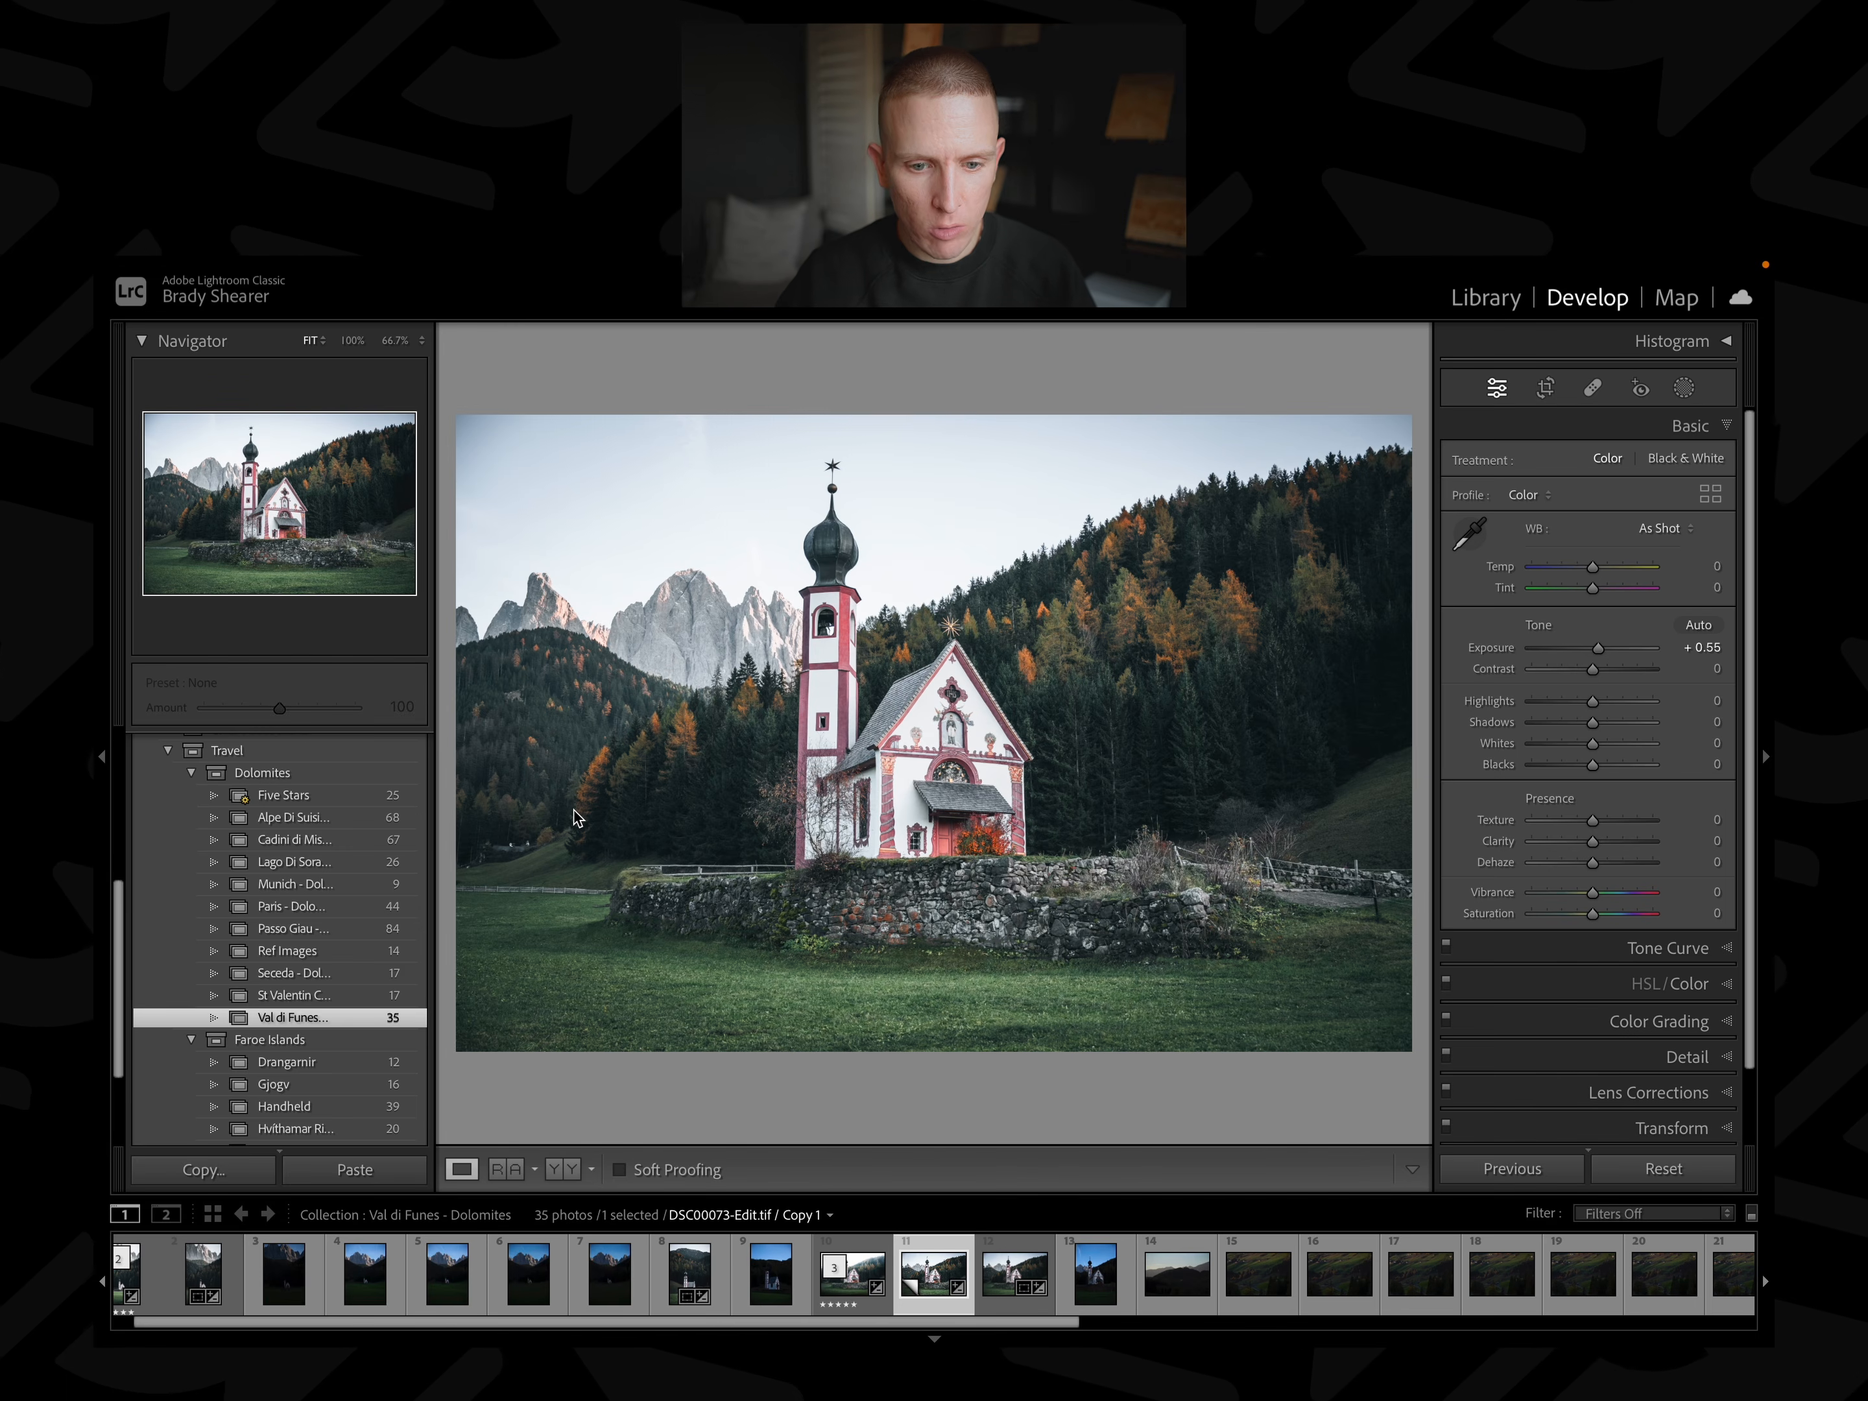
Compare the church photo copy with its finished version, and add a linear gradient mask to the copy from the sky down to the church.
key(Left)
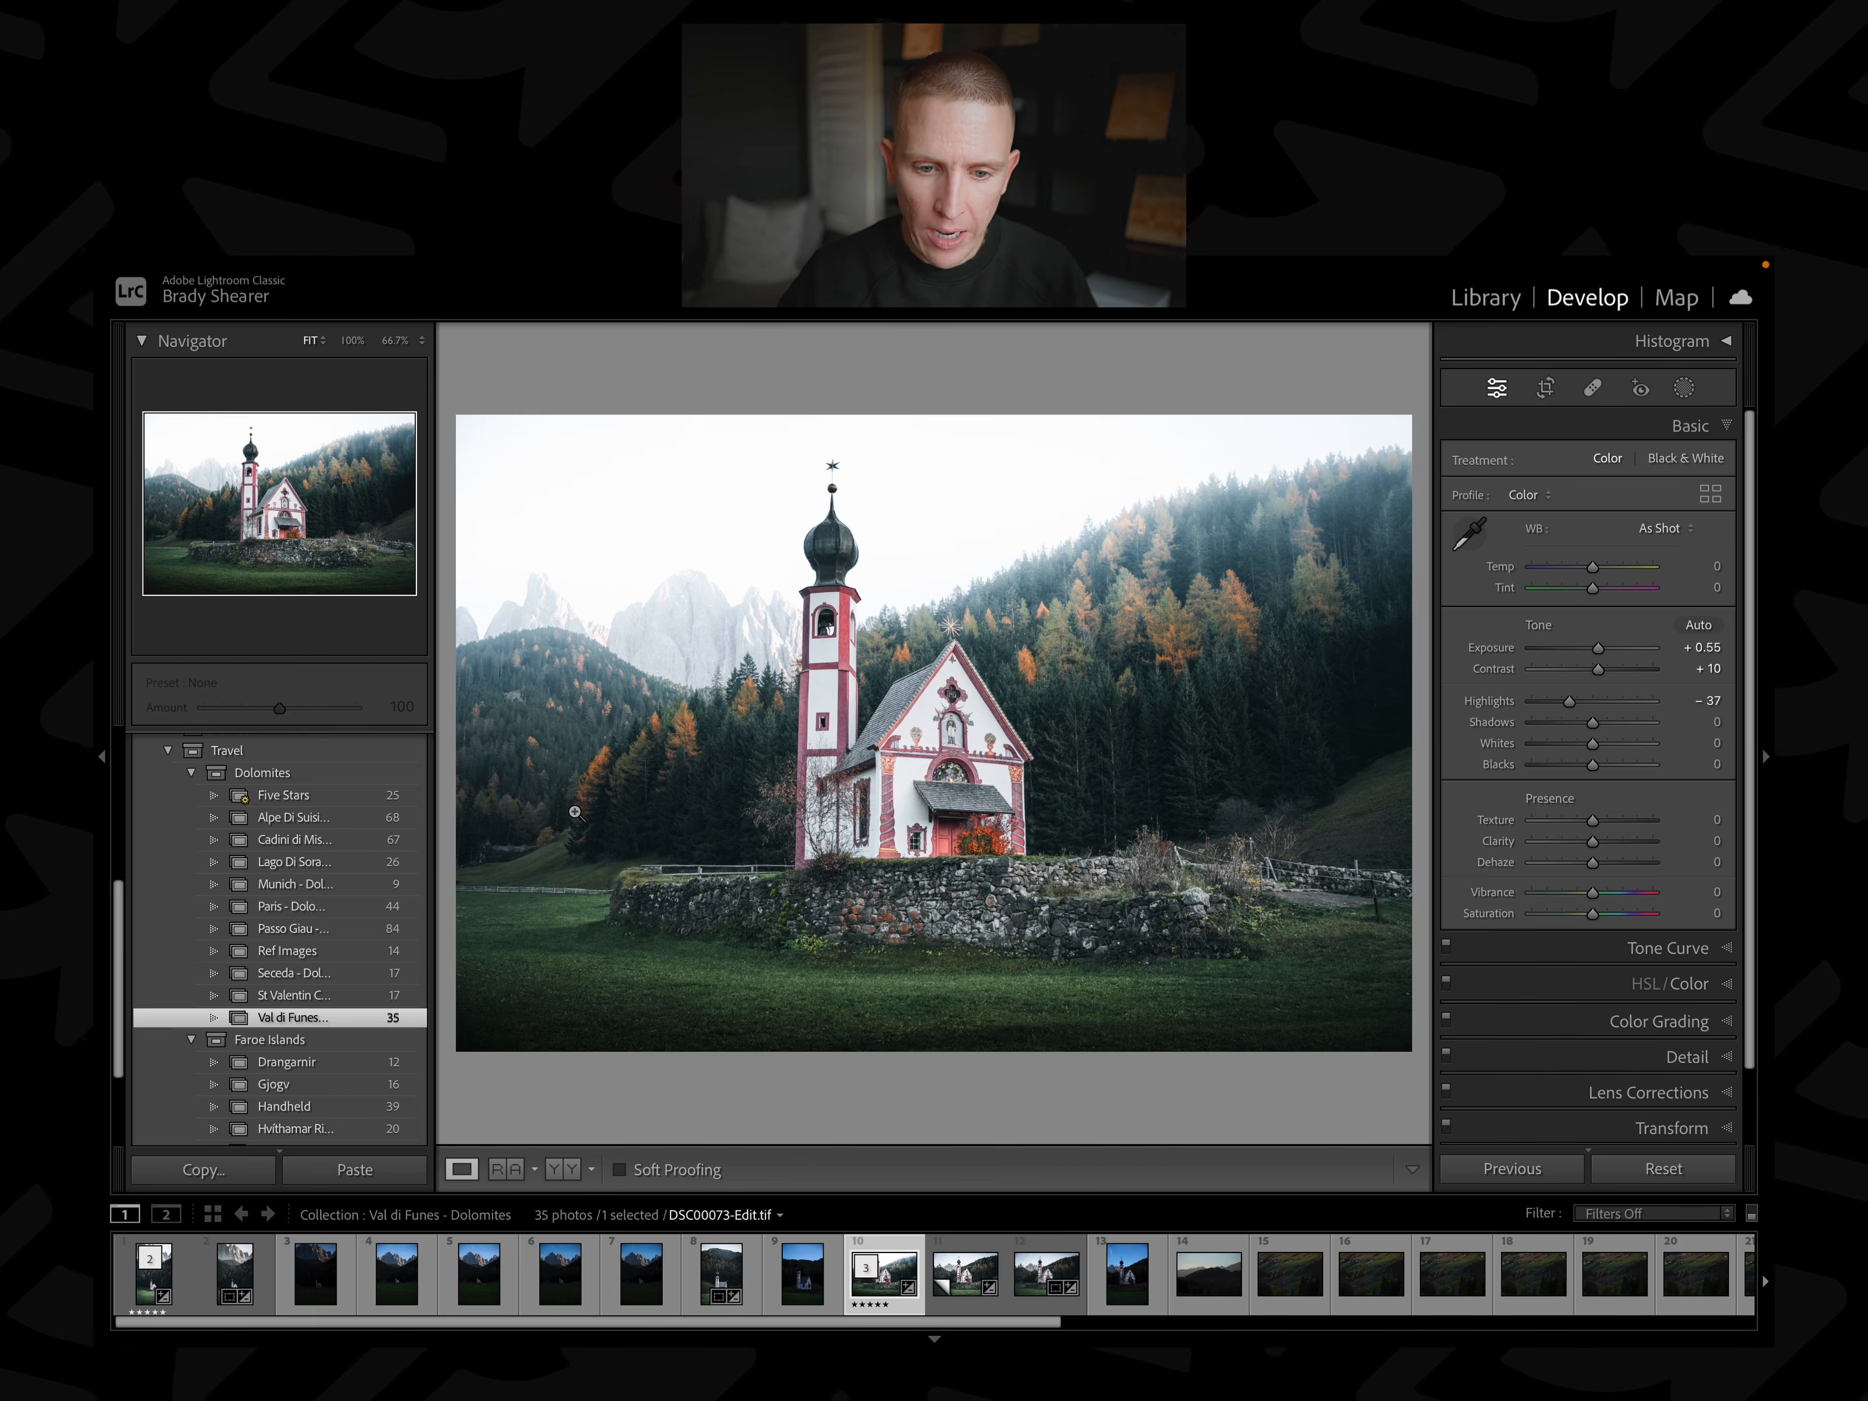
key(Right)
click(1684, 388)
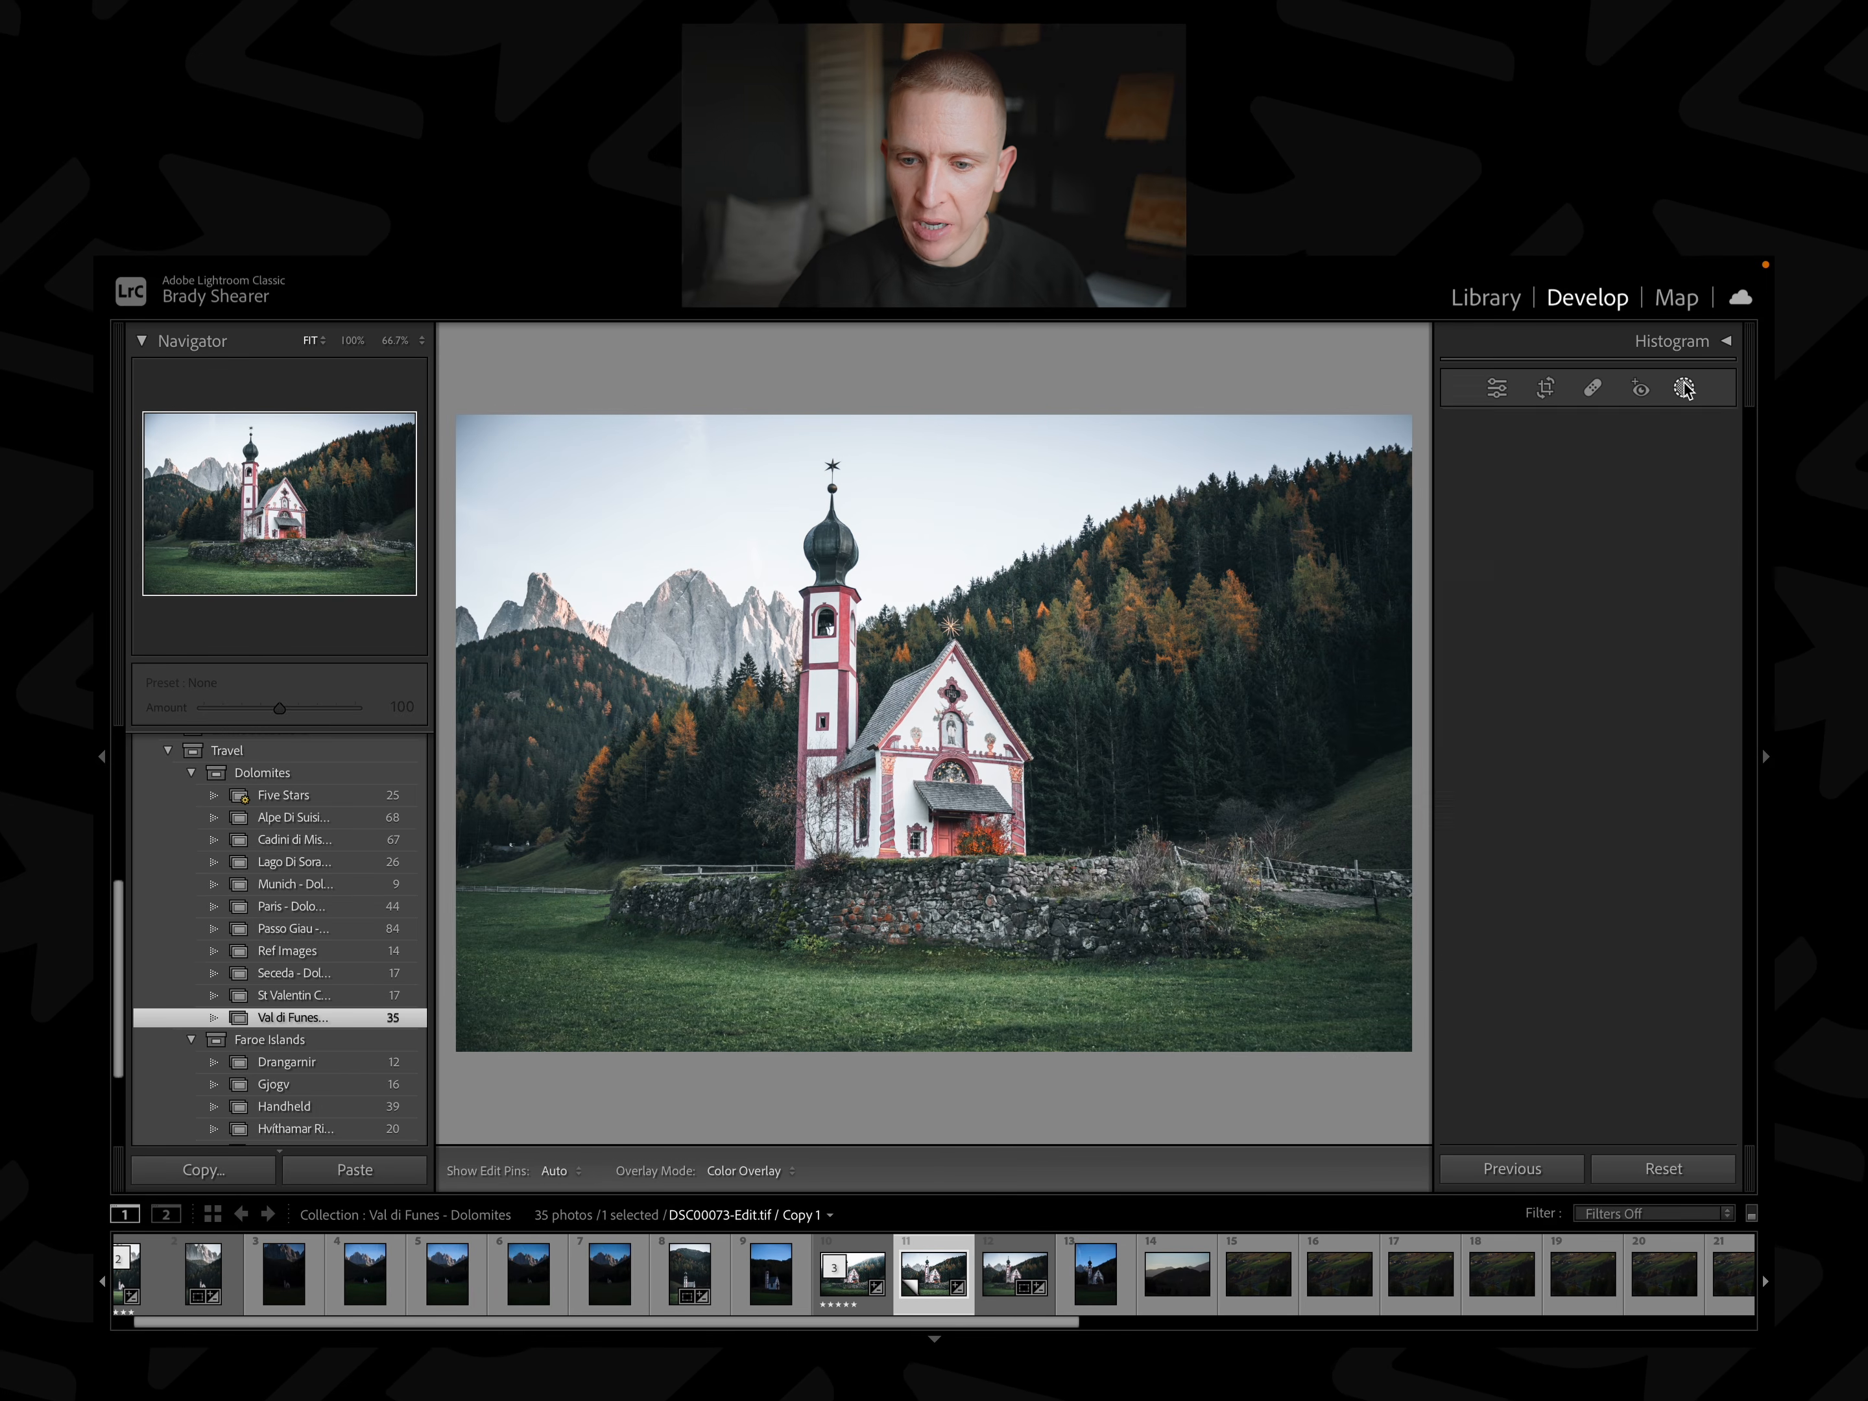
click(1536, 629)
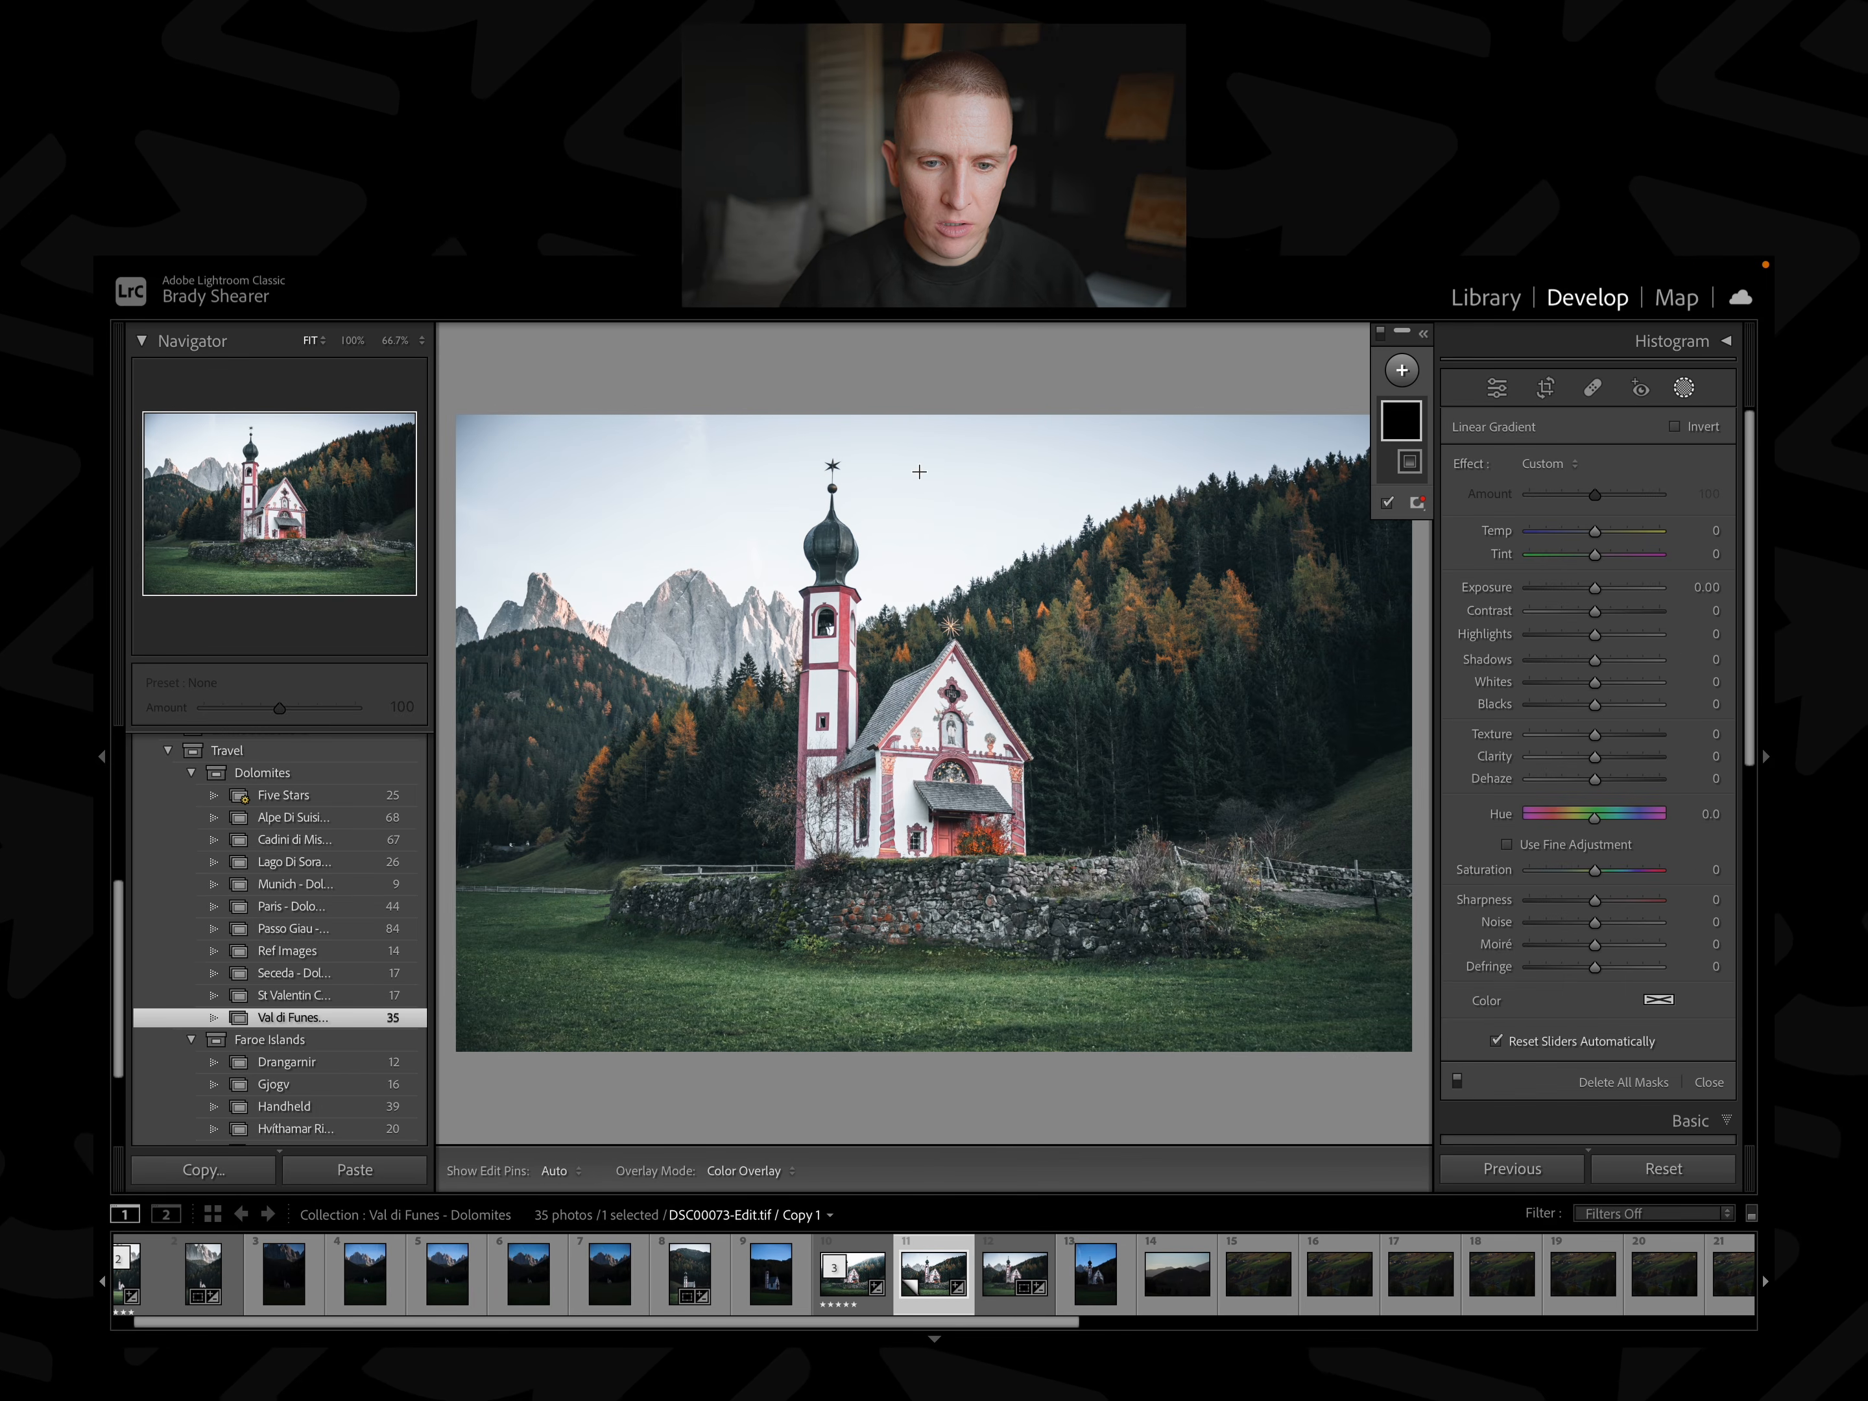
drag(812, 458, 854, 749)
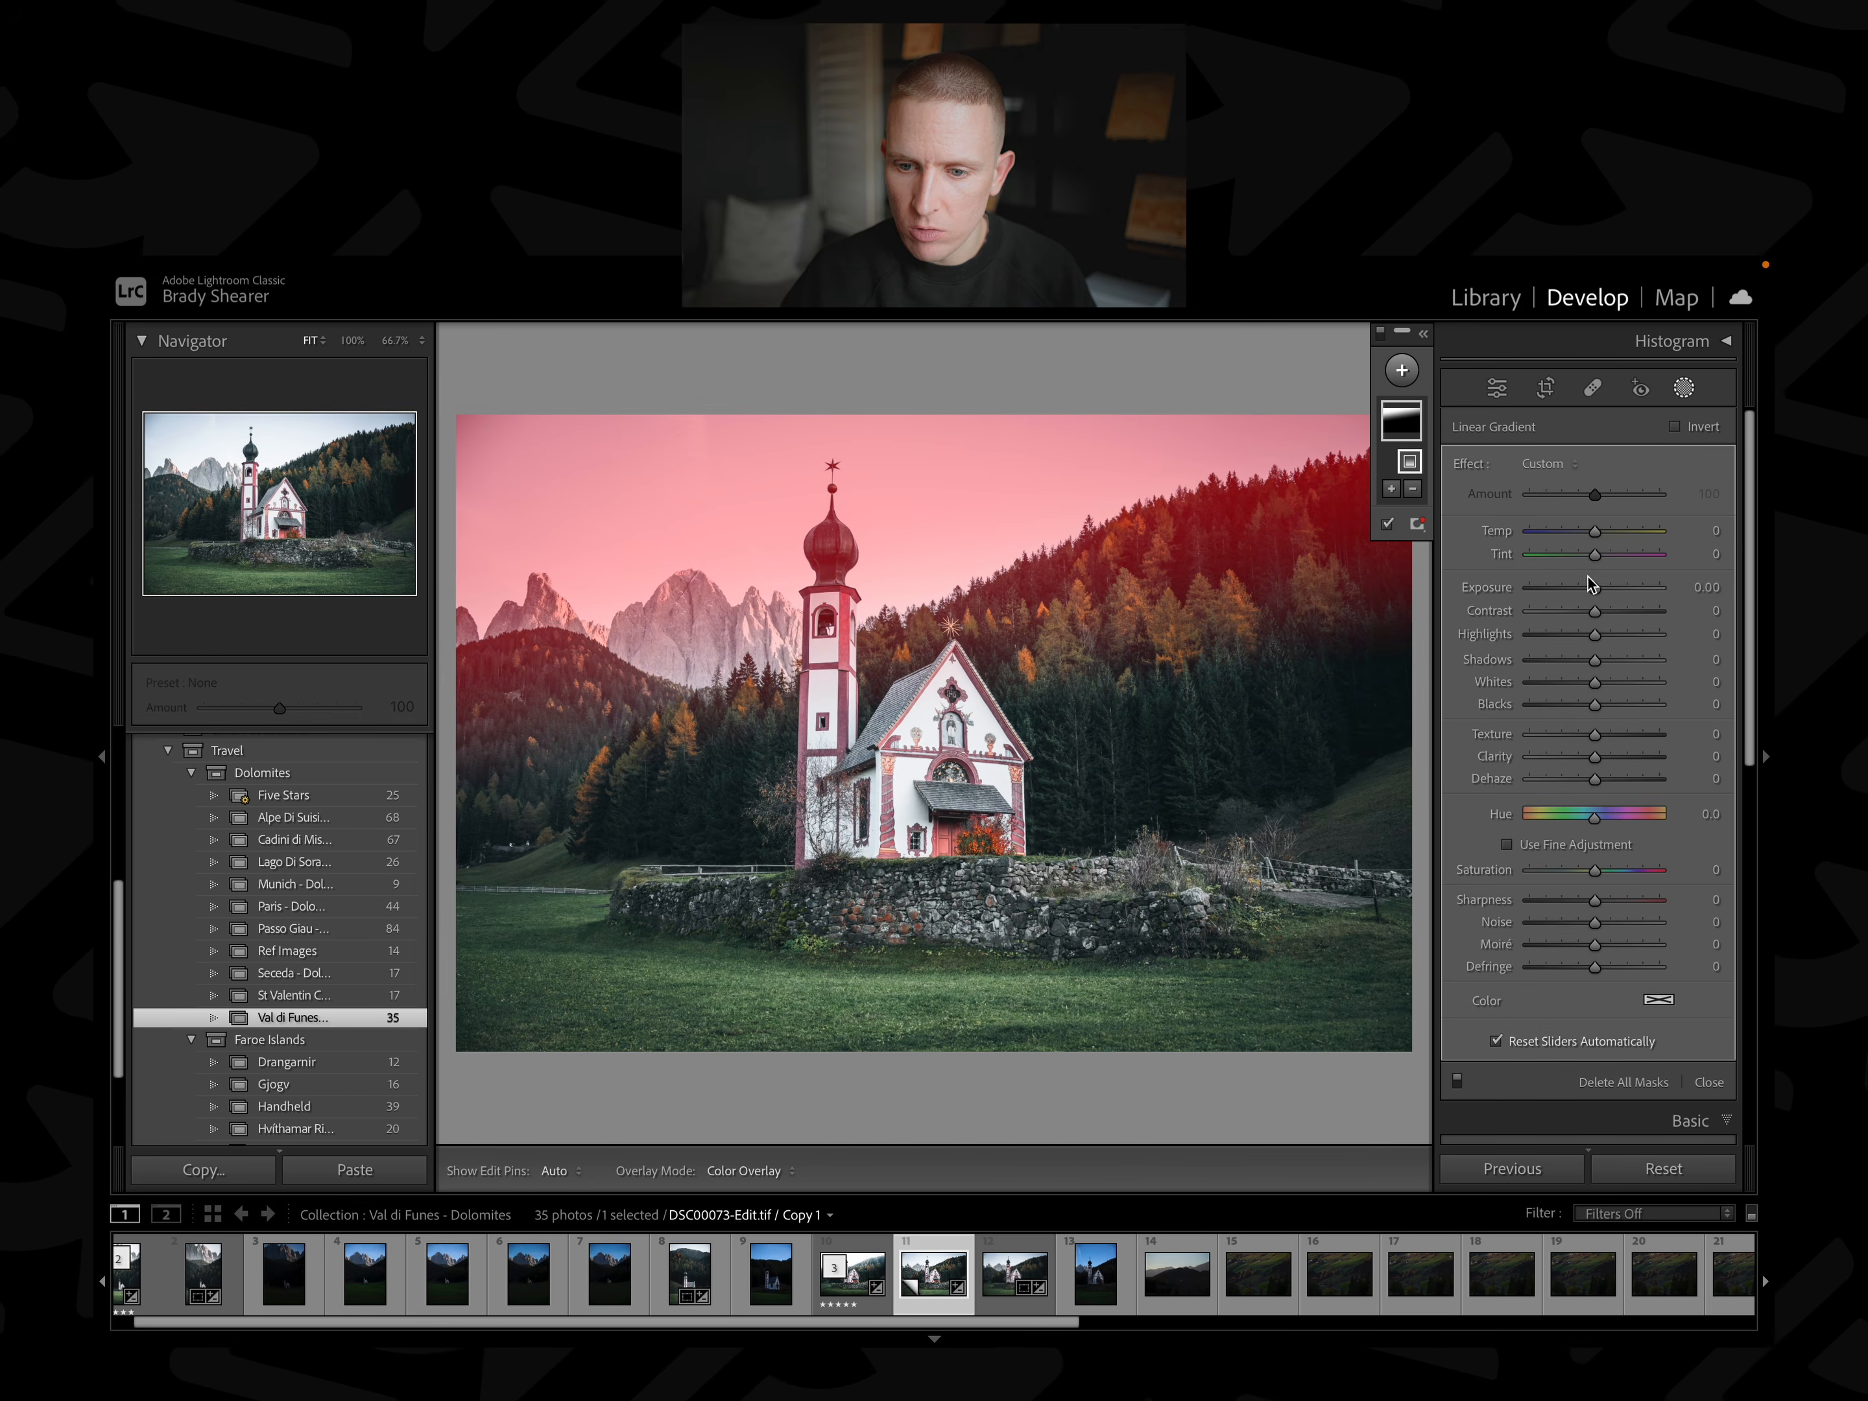
Set the sky gradient's Exposure to 1.29, Clarity to -77 and Dehaze to -44.
drag(1593, 586, 1614, 587)
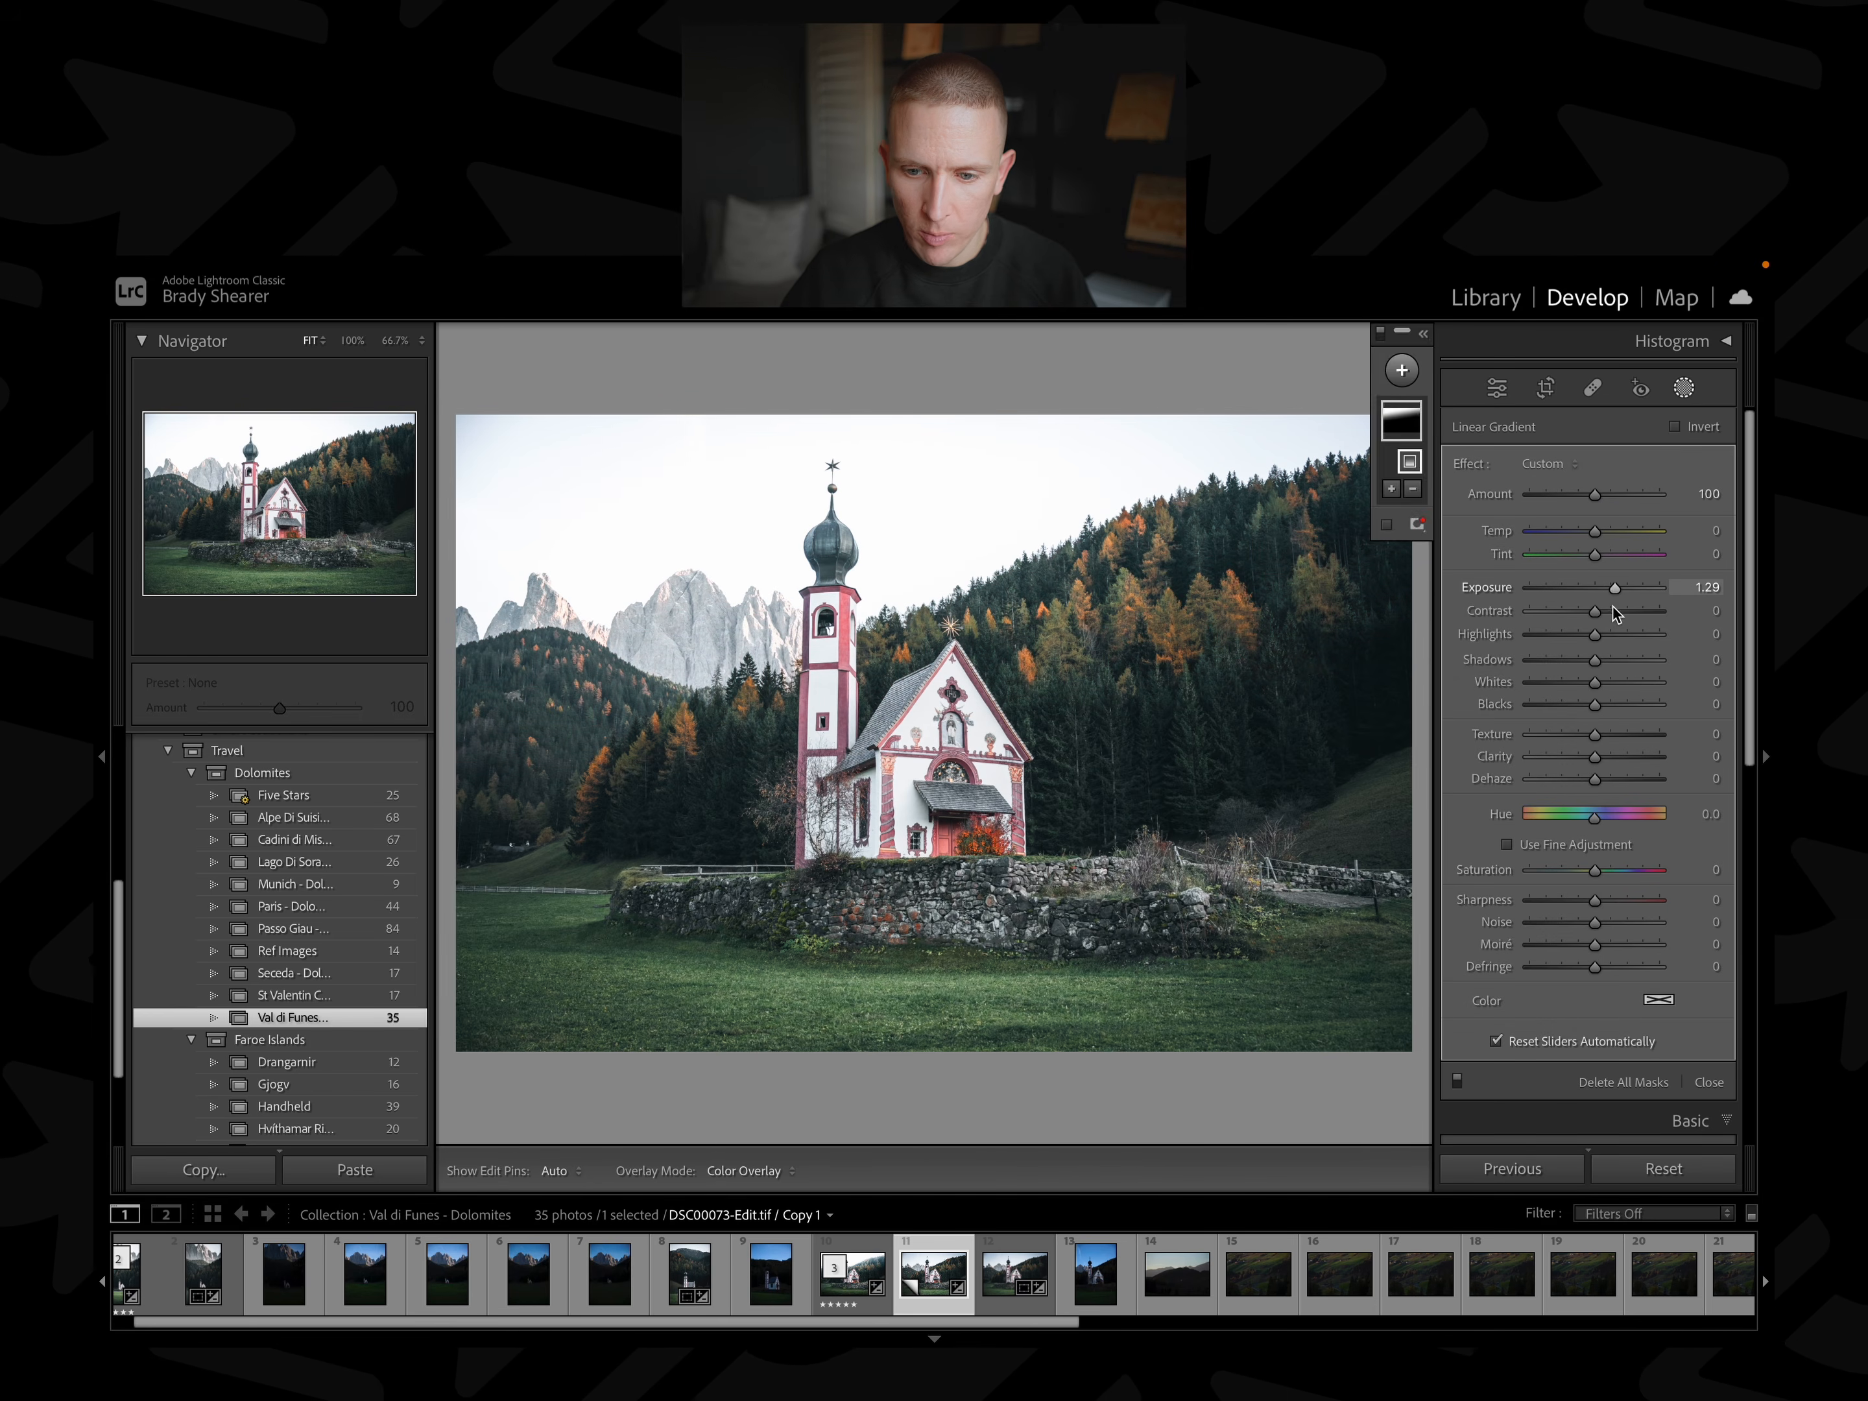
drag(1596, 754, 1546, 761)
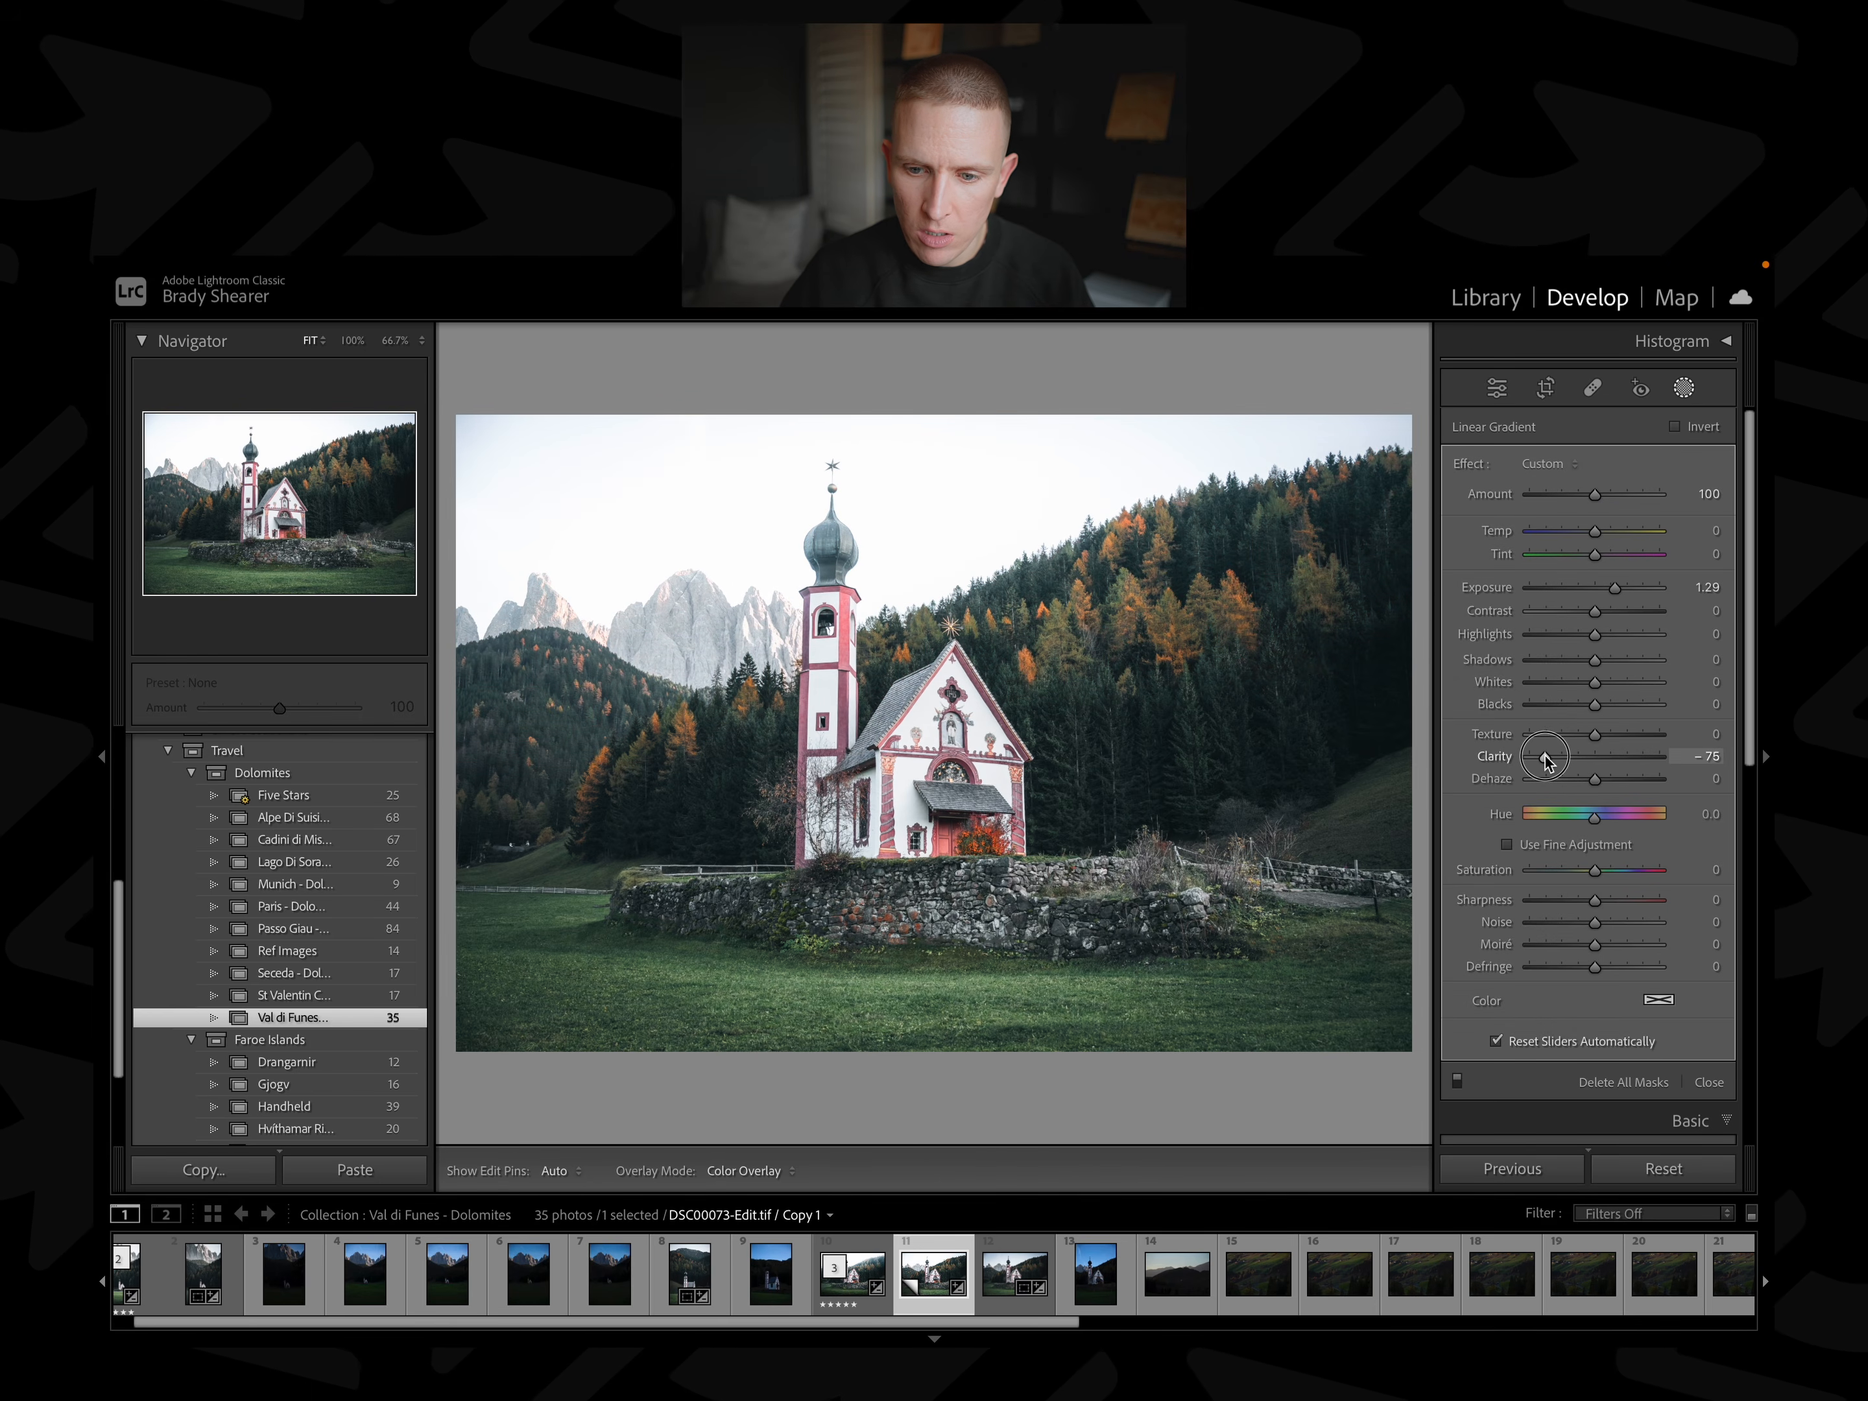
click(1596, 780)
drag(1590, 780, 1566, 780)
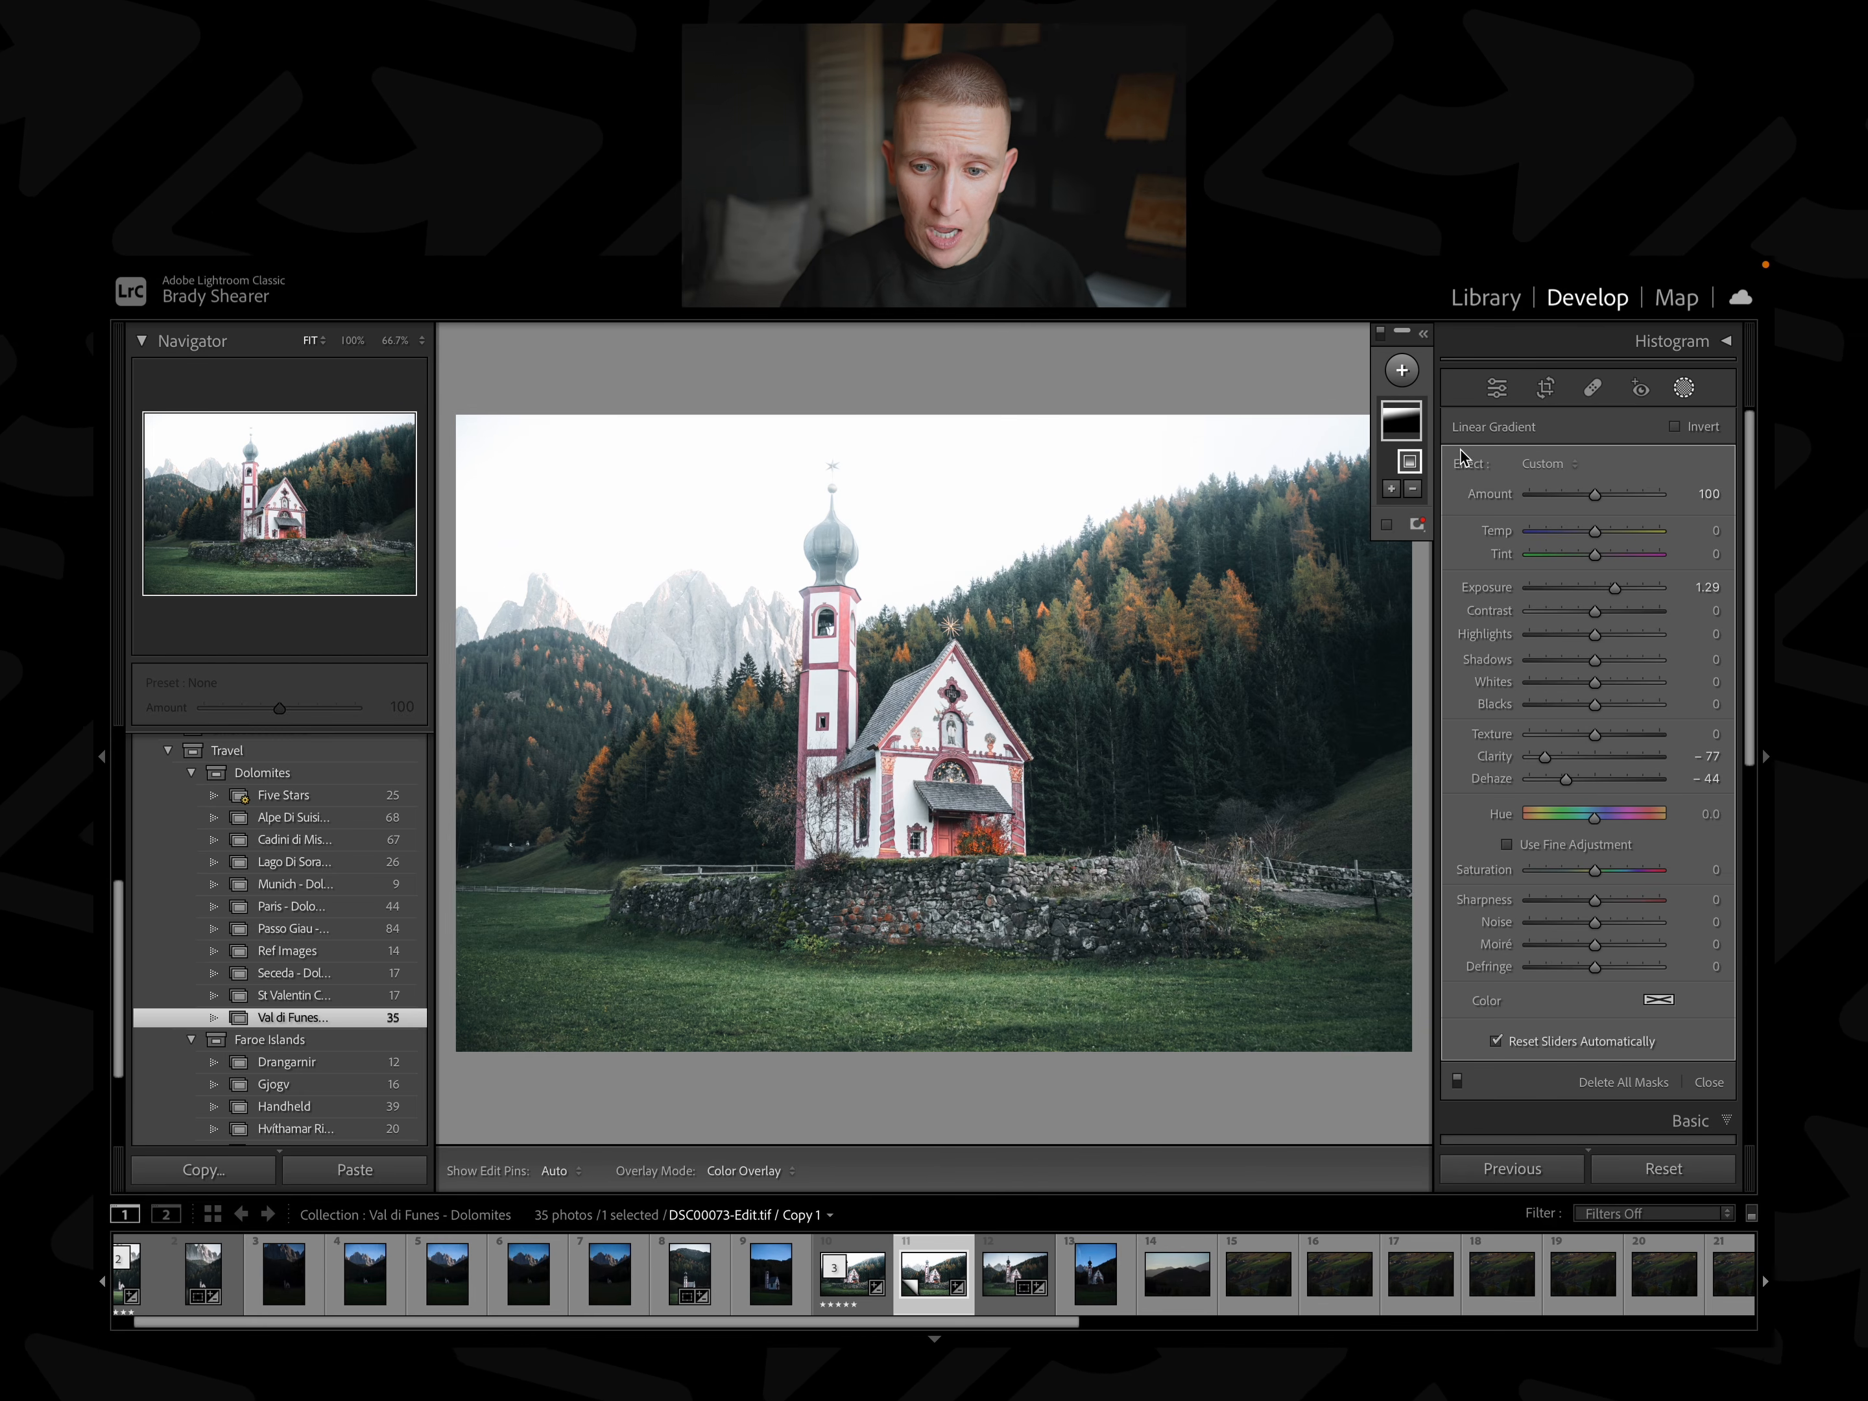
Subtract the church from the sky gradient with Select Subject and close masking.
click(1412, 490)
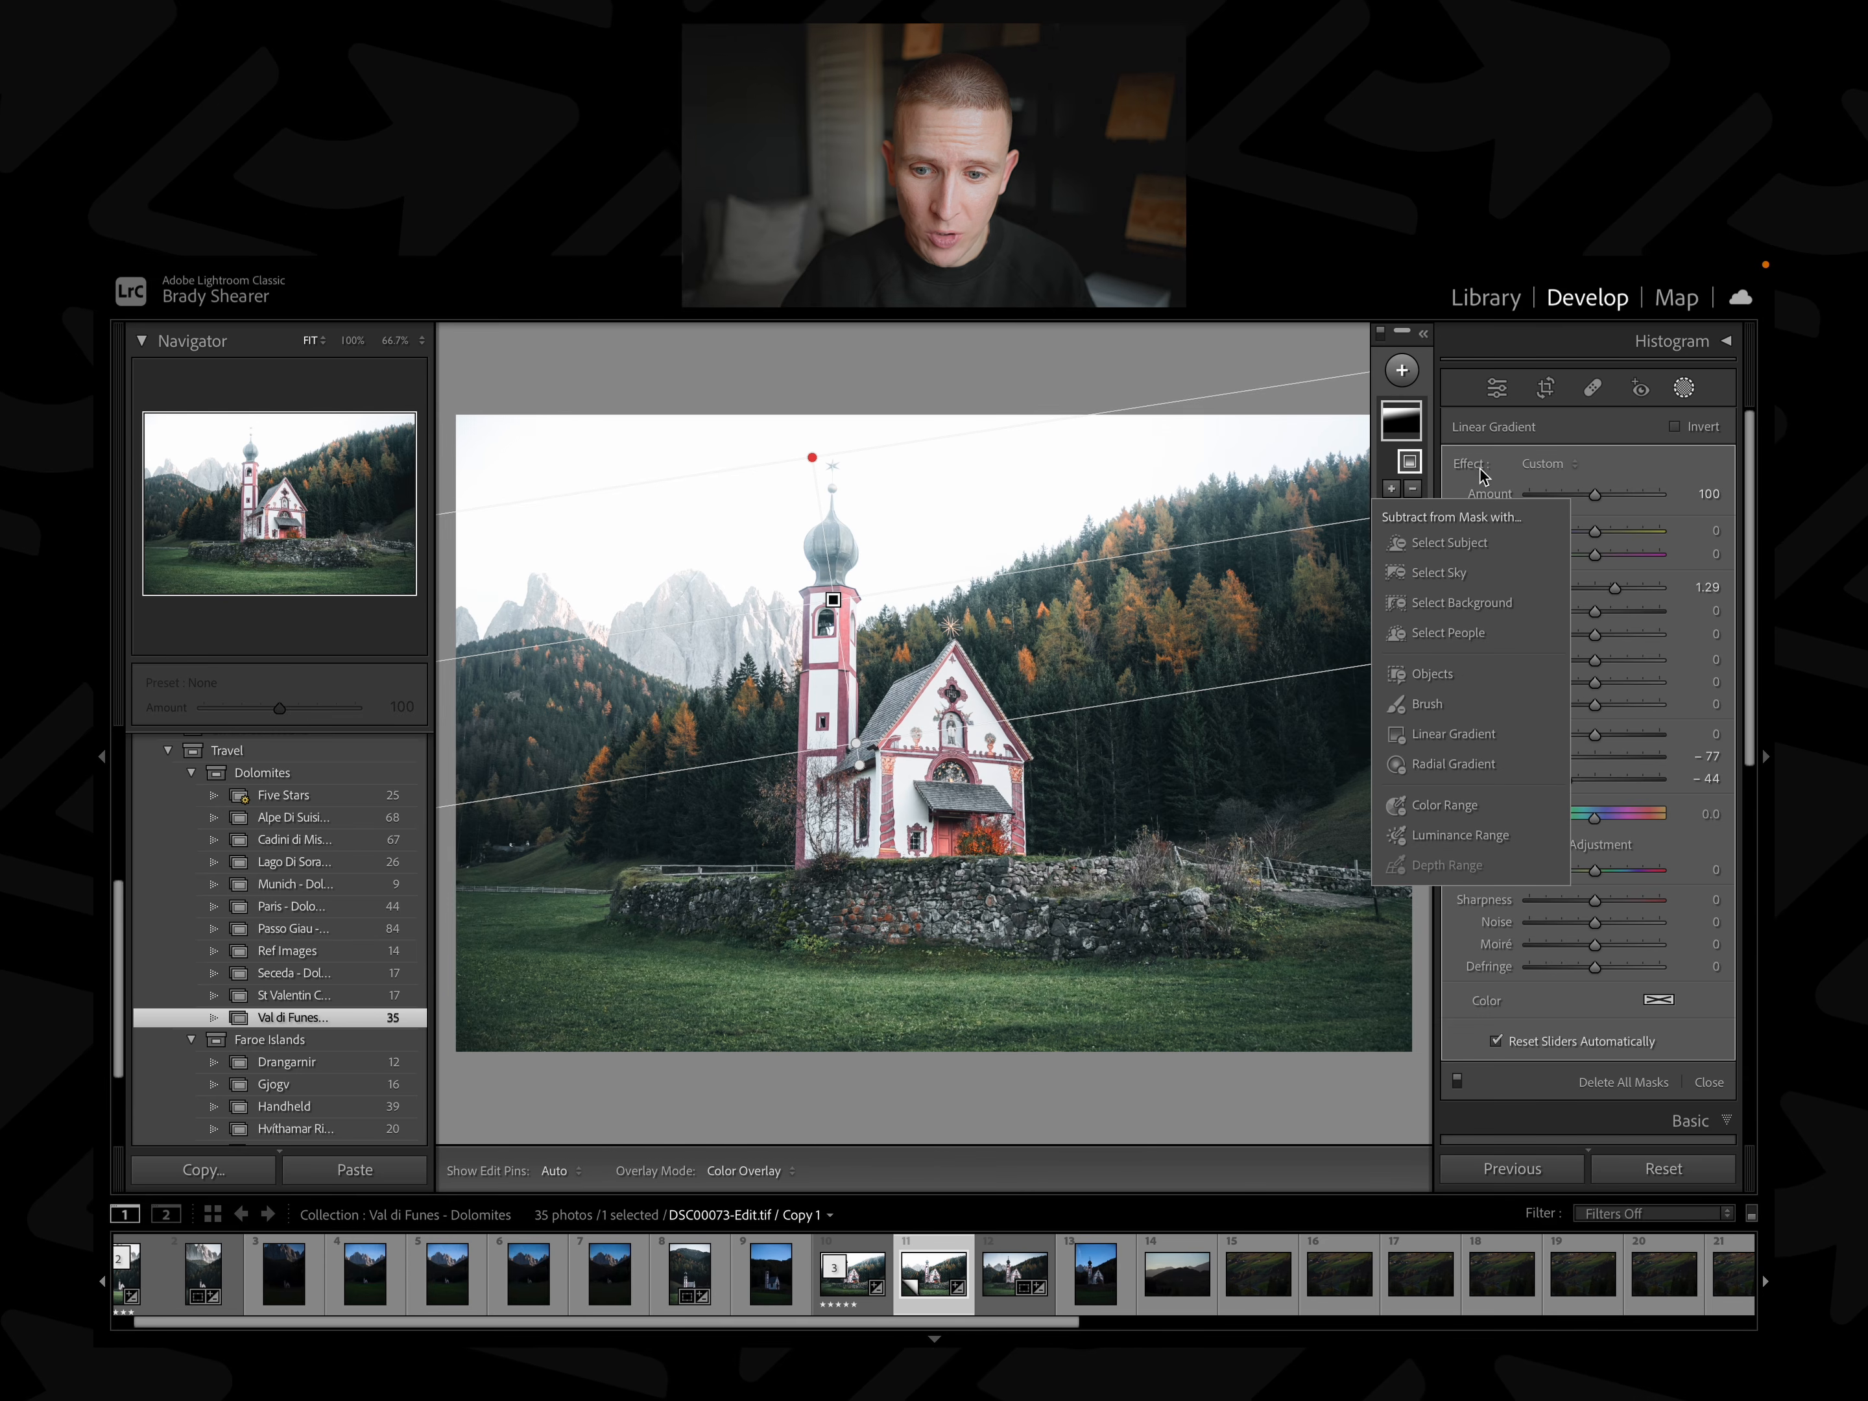
click(1461, 543)
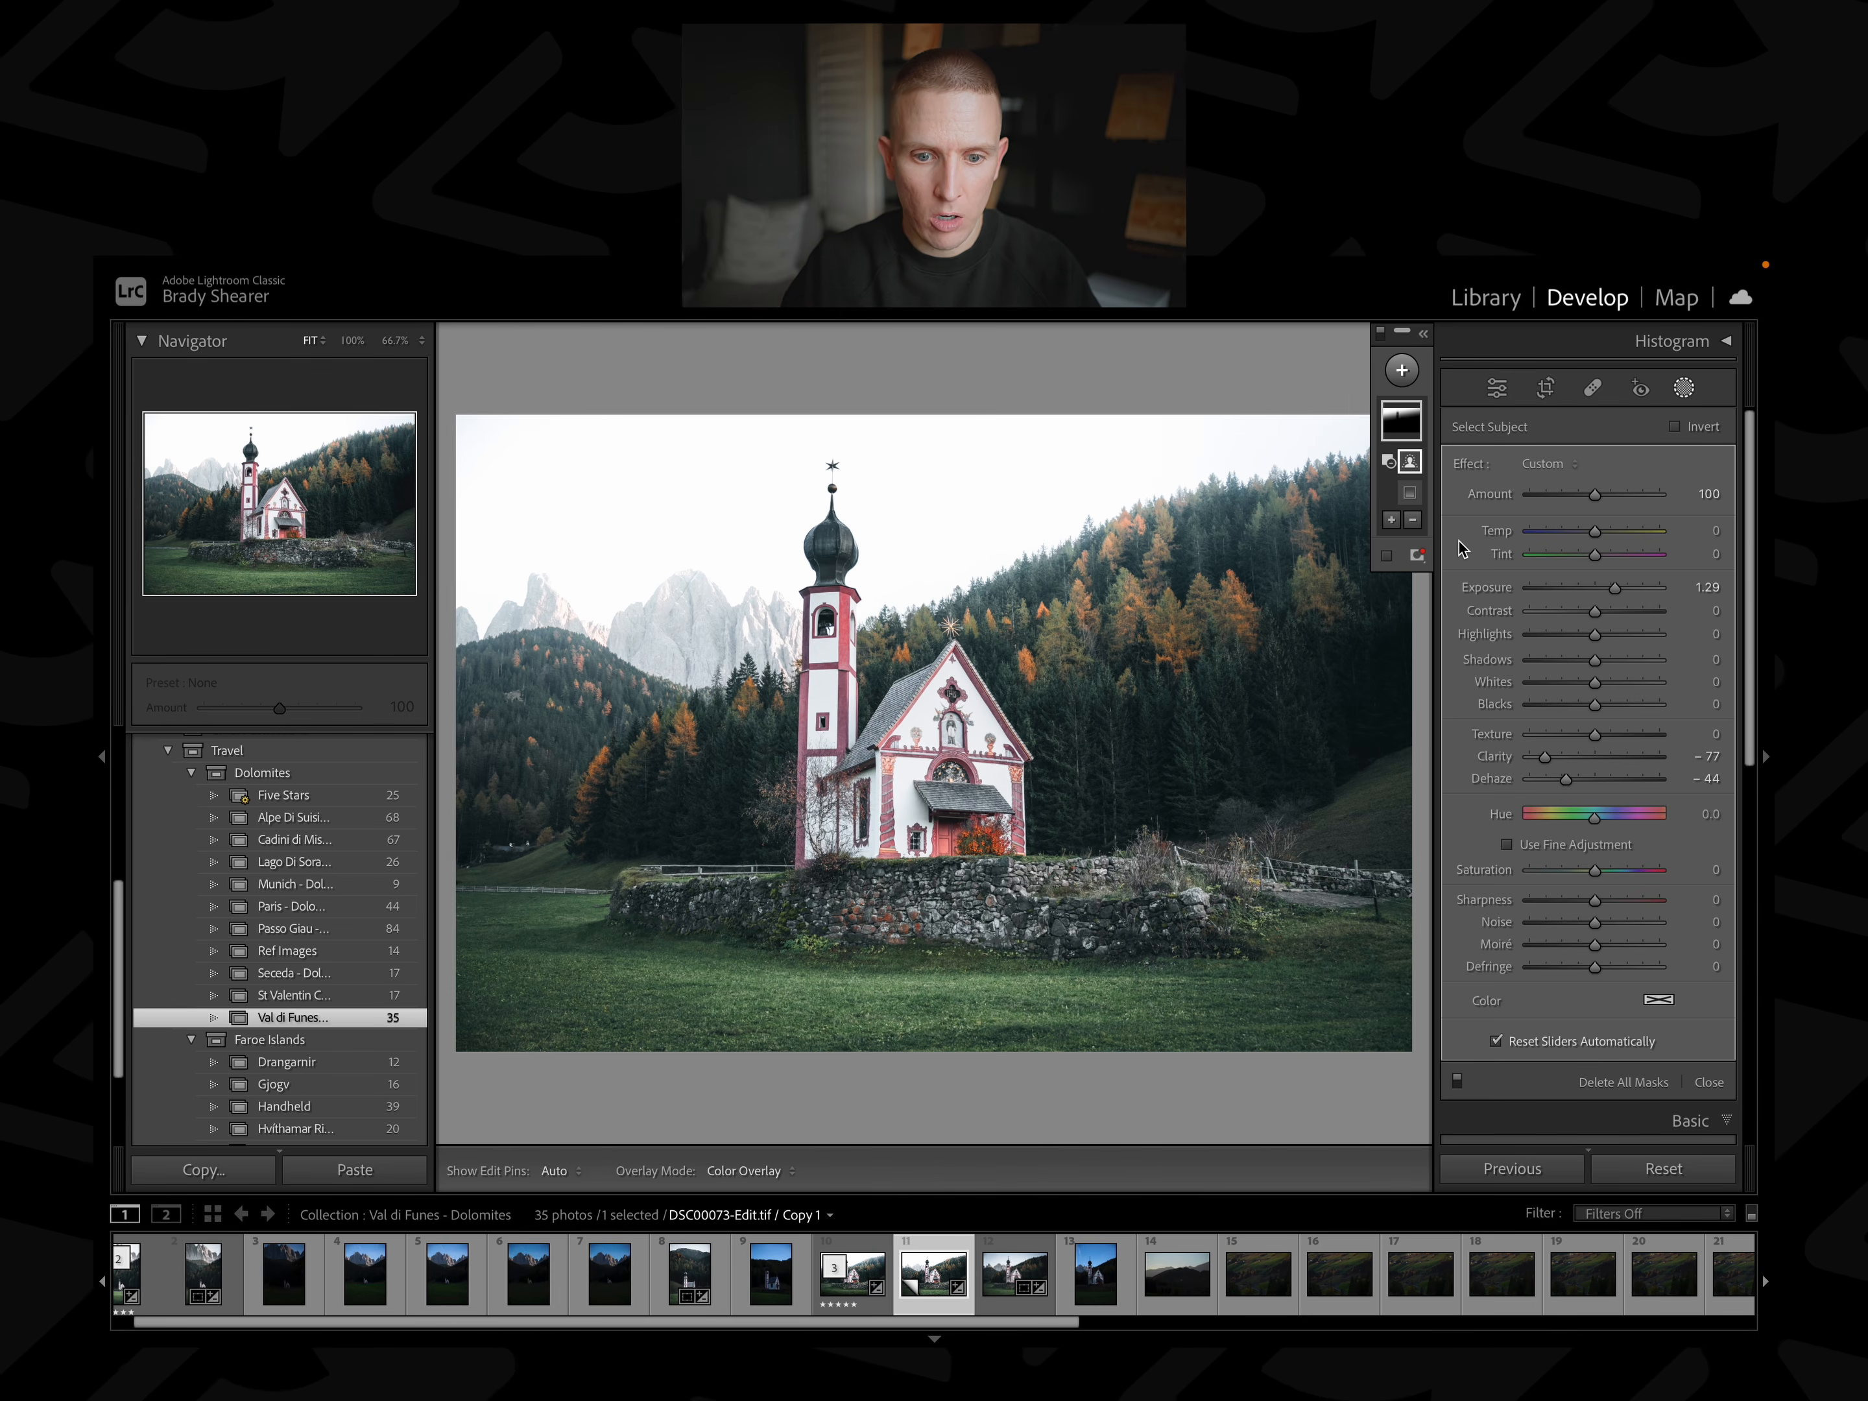
click(1684, 389)
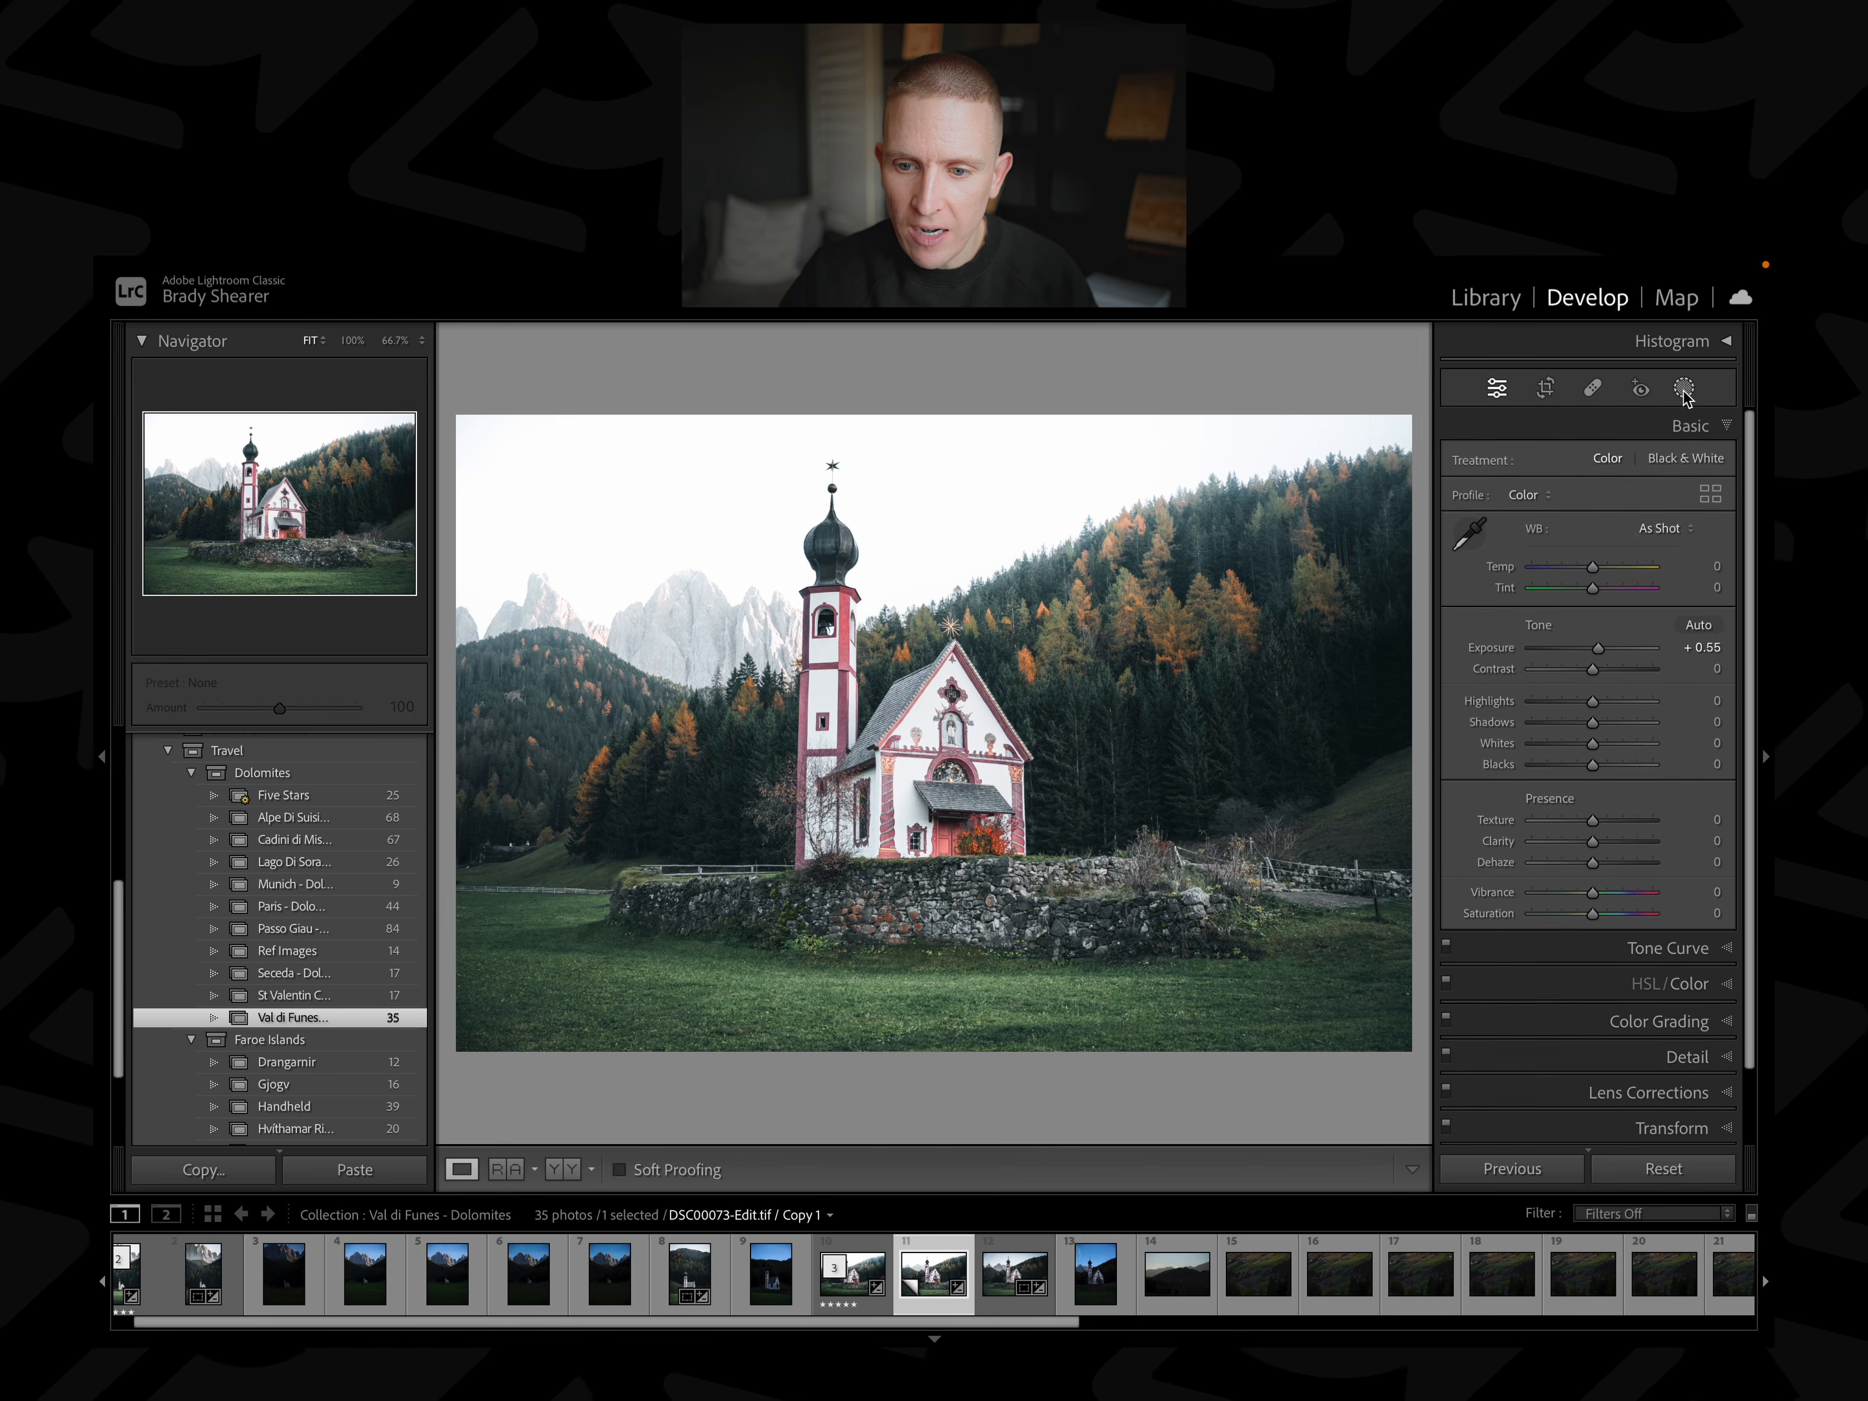
Add a linear gradient mask rising from the foreground grass, with Clarity -79 and Exposure -1.91.
click(1683, 389)
click(1401, 371)
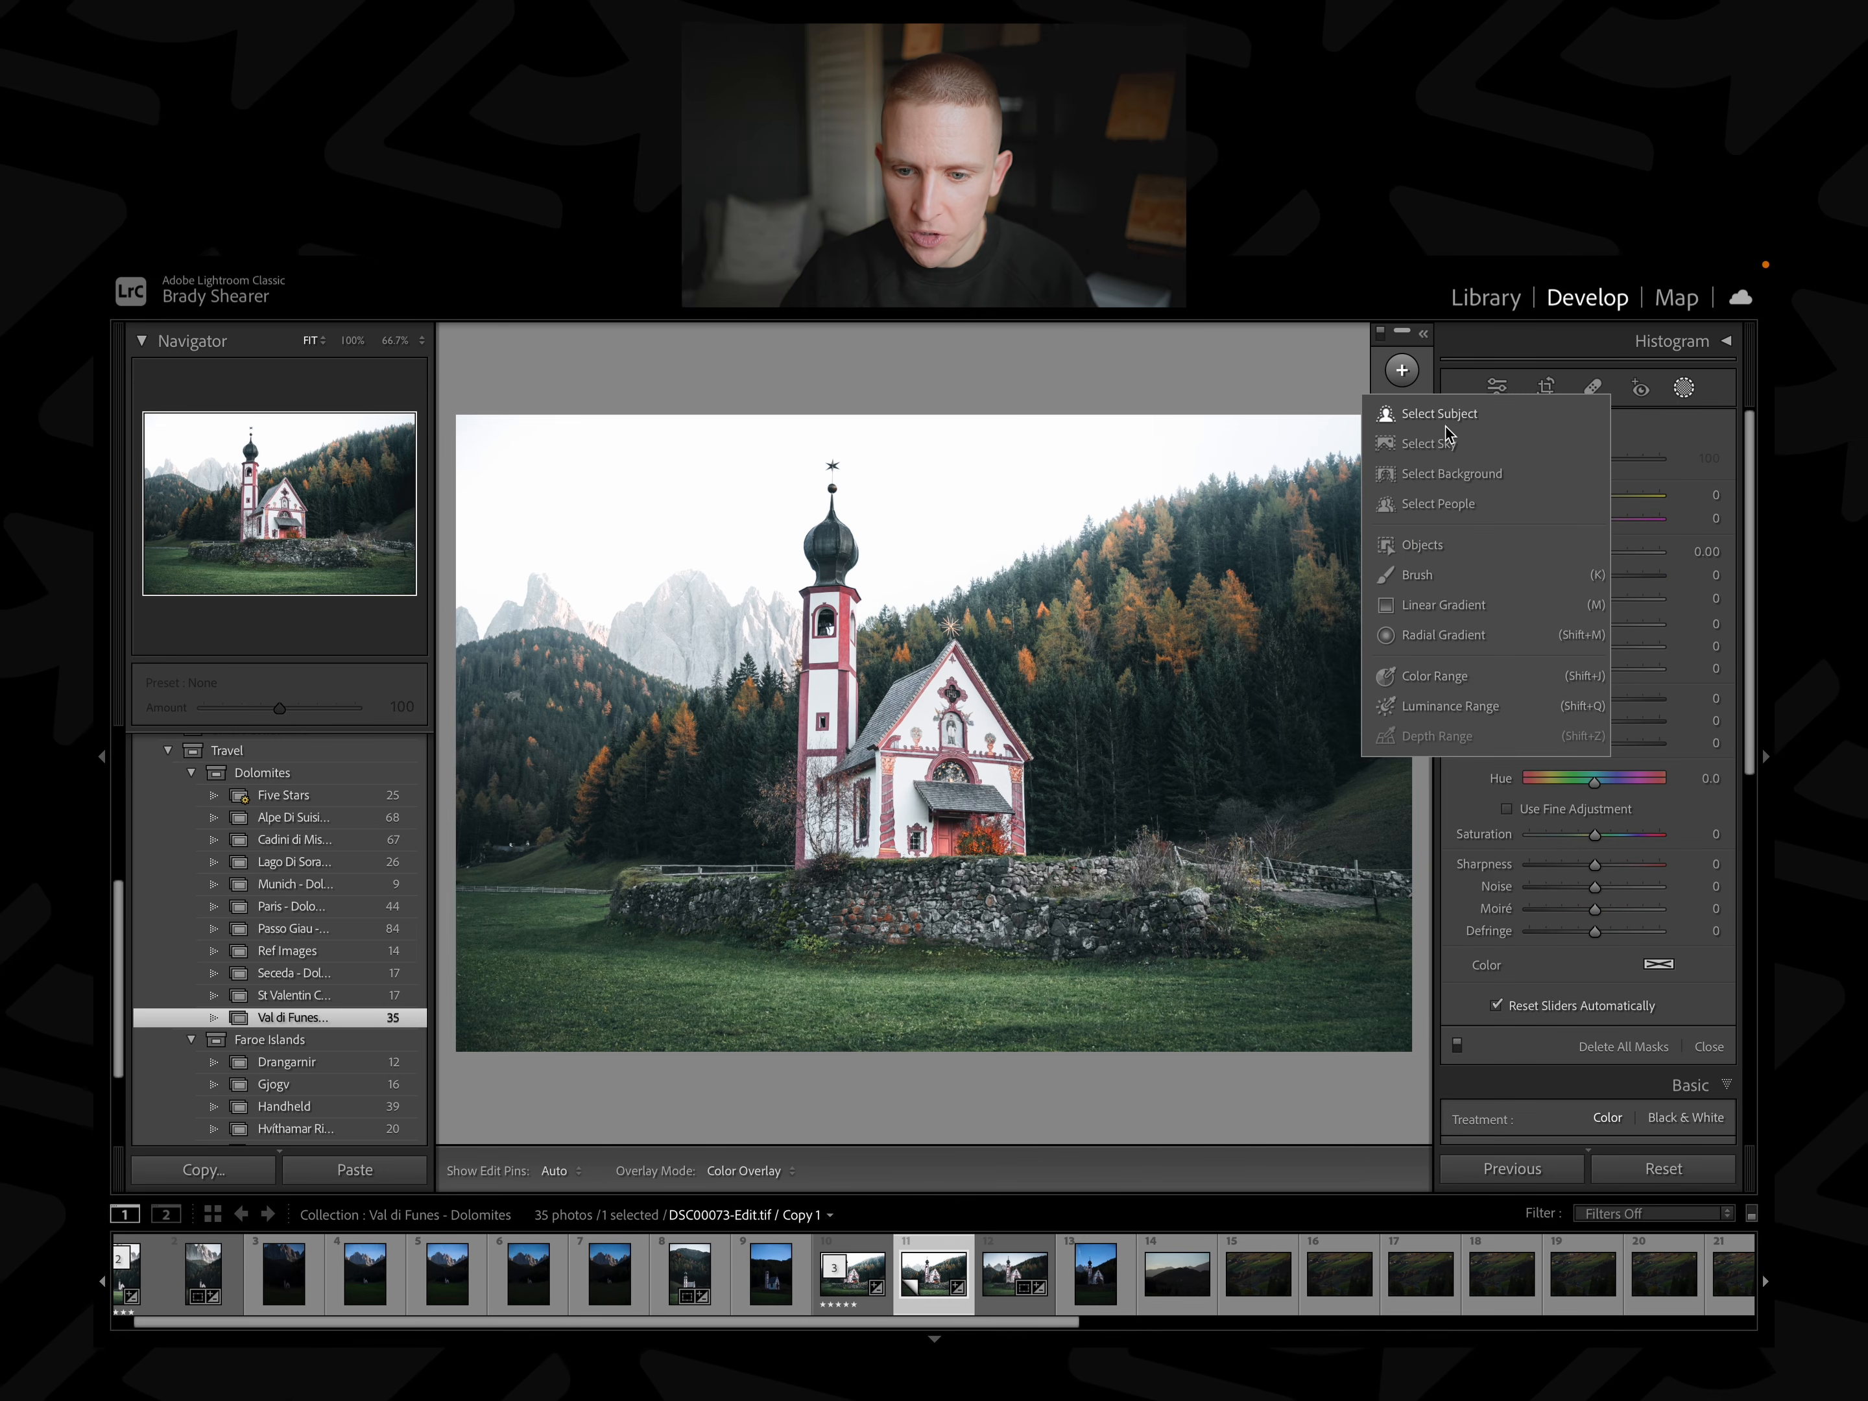
click(1443, 605)
drag(771, 1037, 773, 954)
drag(1594, 758, 1558, 757)
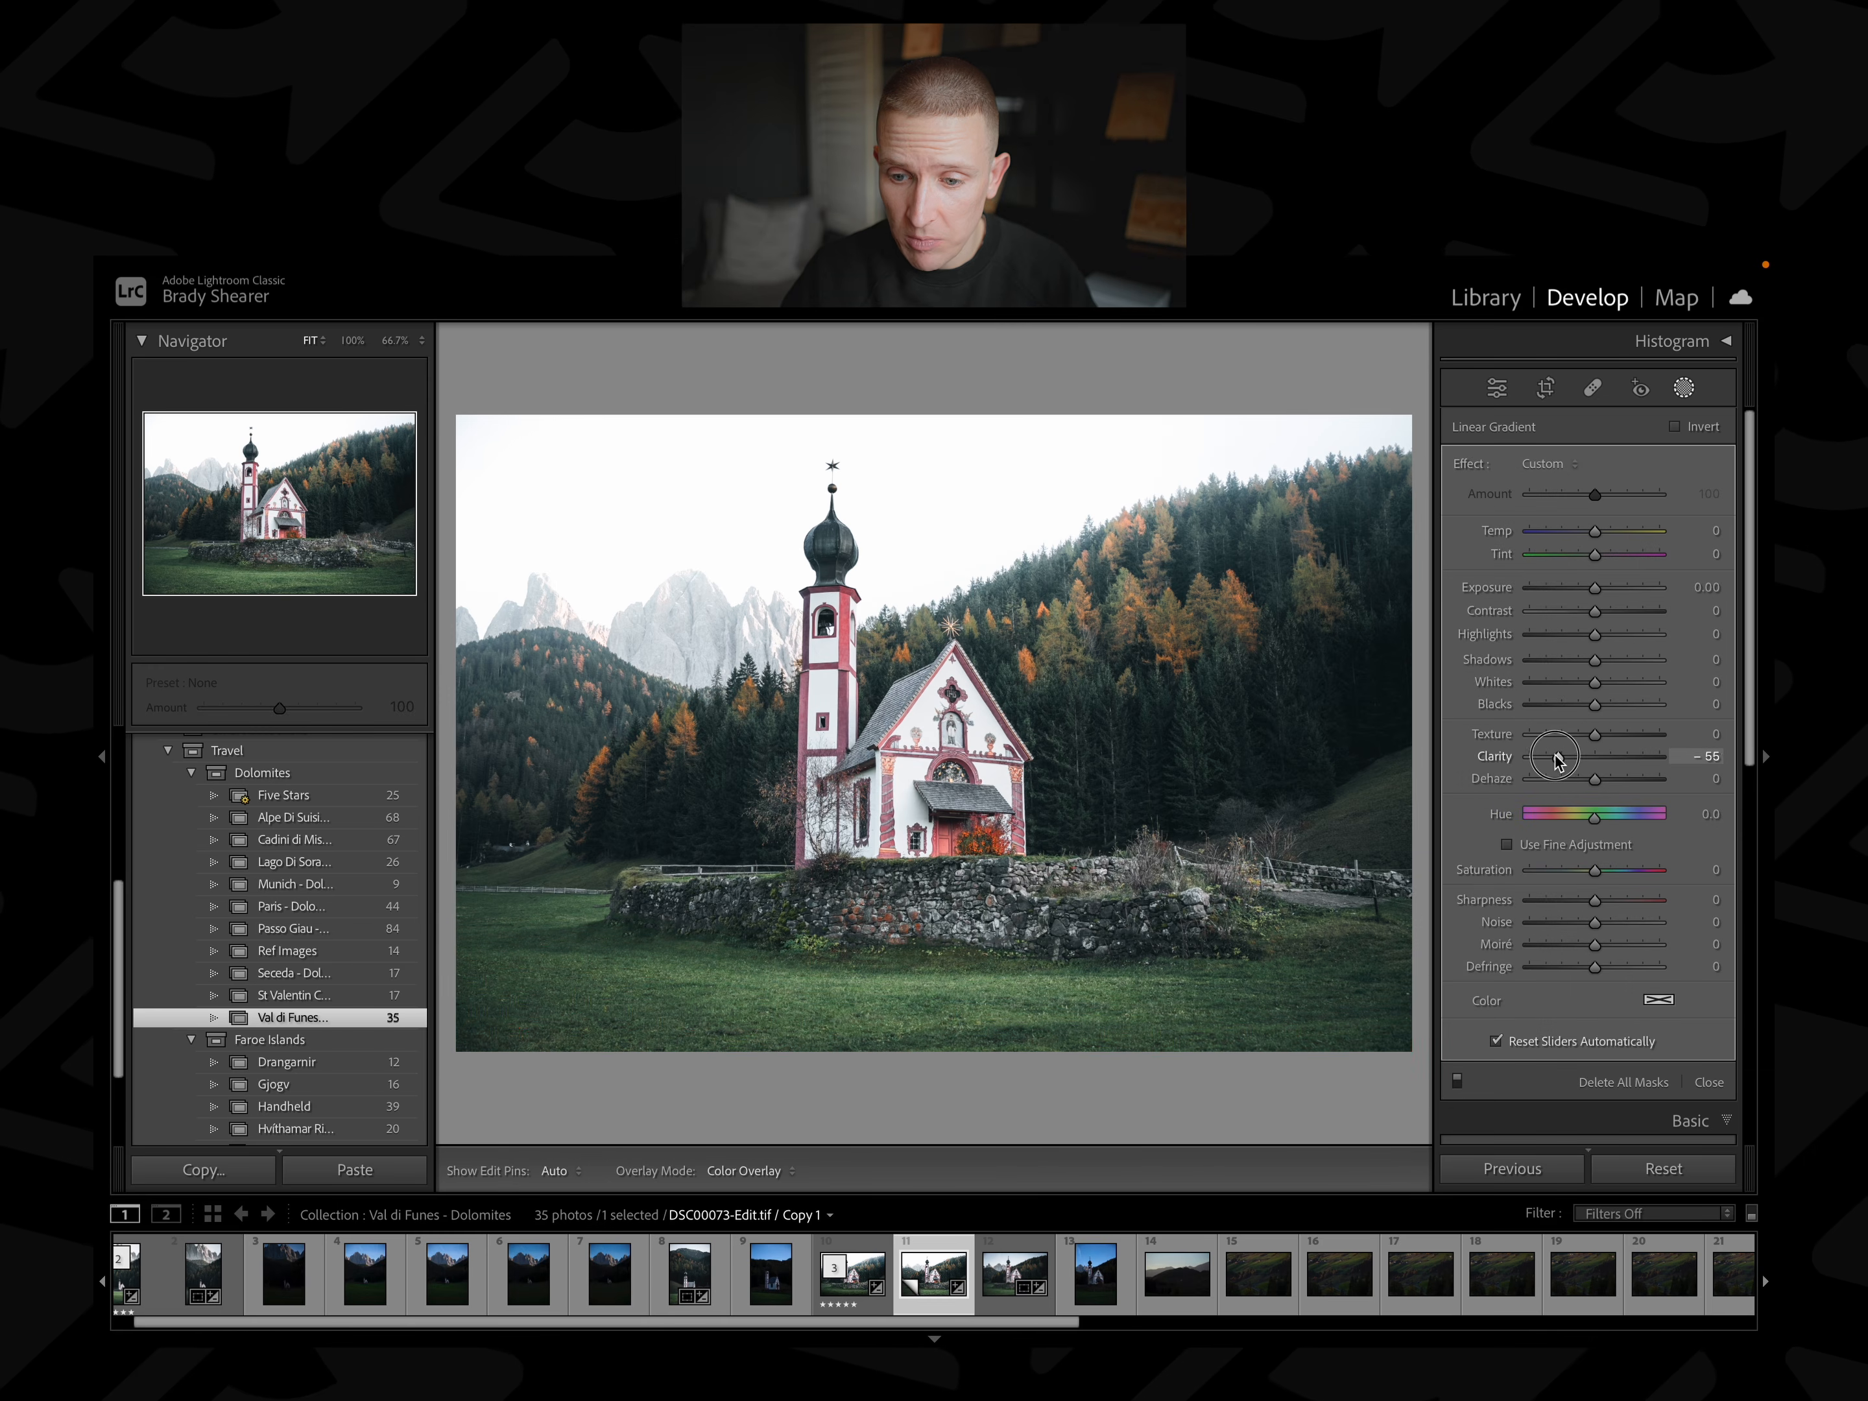
drag(1595, 587, 1563, 588)
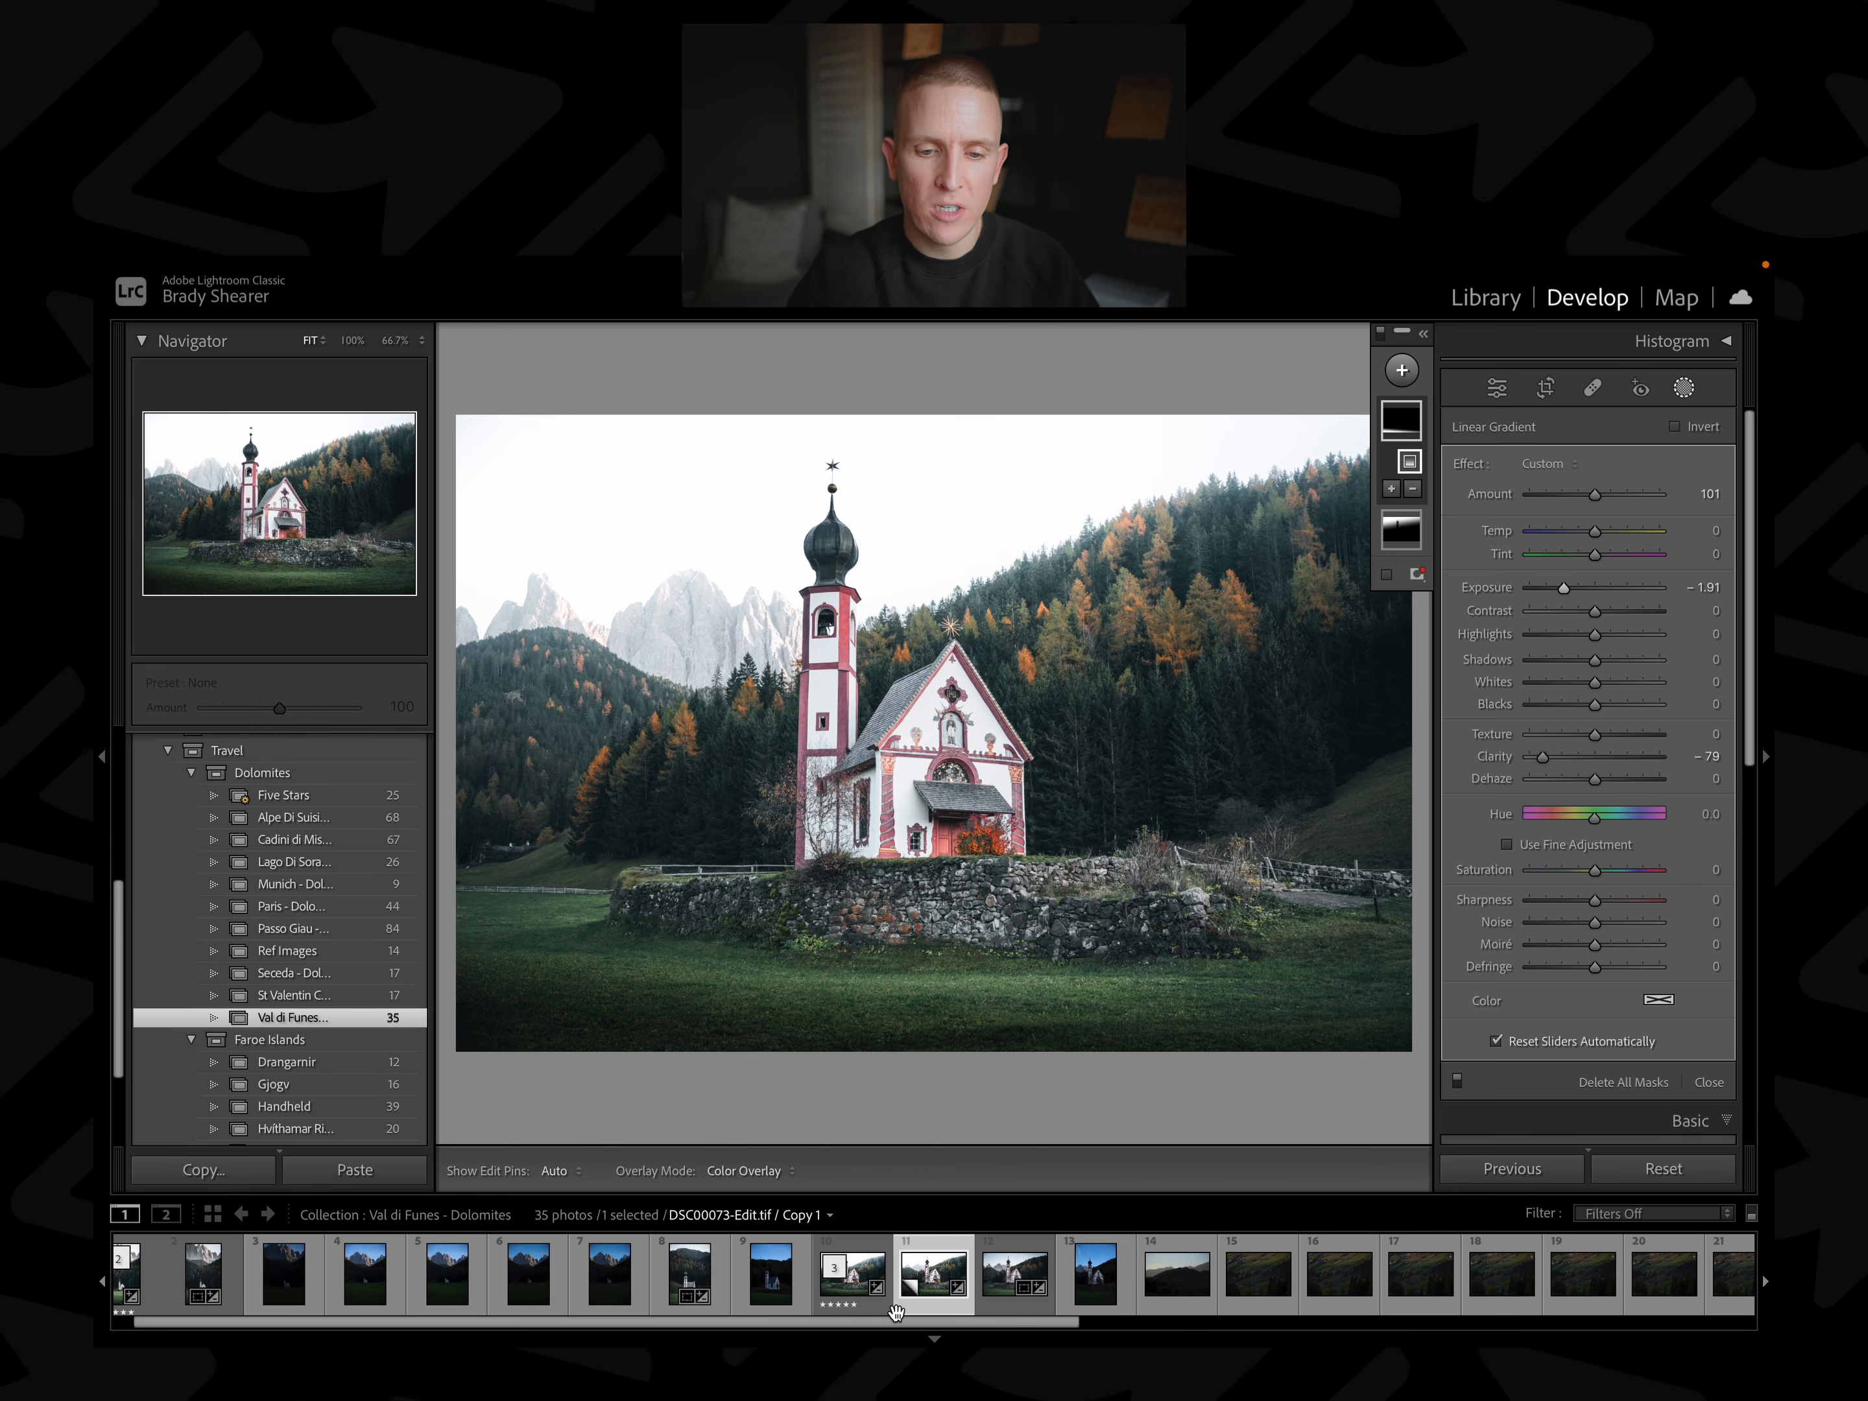
View the vertical church photo DSC00065-Edit.tif for comparison and return to DSC00073-Edit.tif Copy 1.
scroll(895, 1313, up, 1)
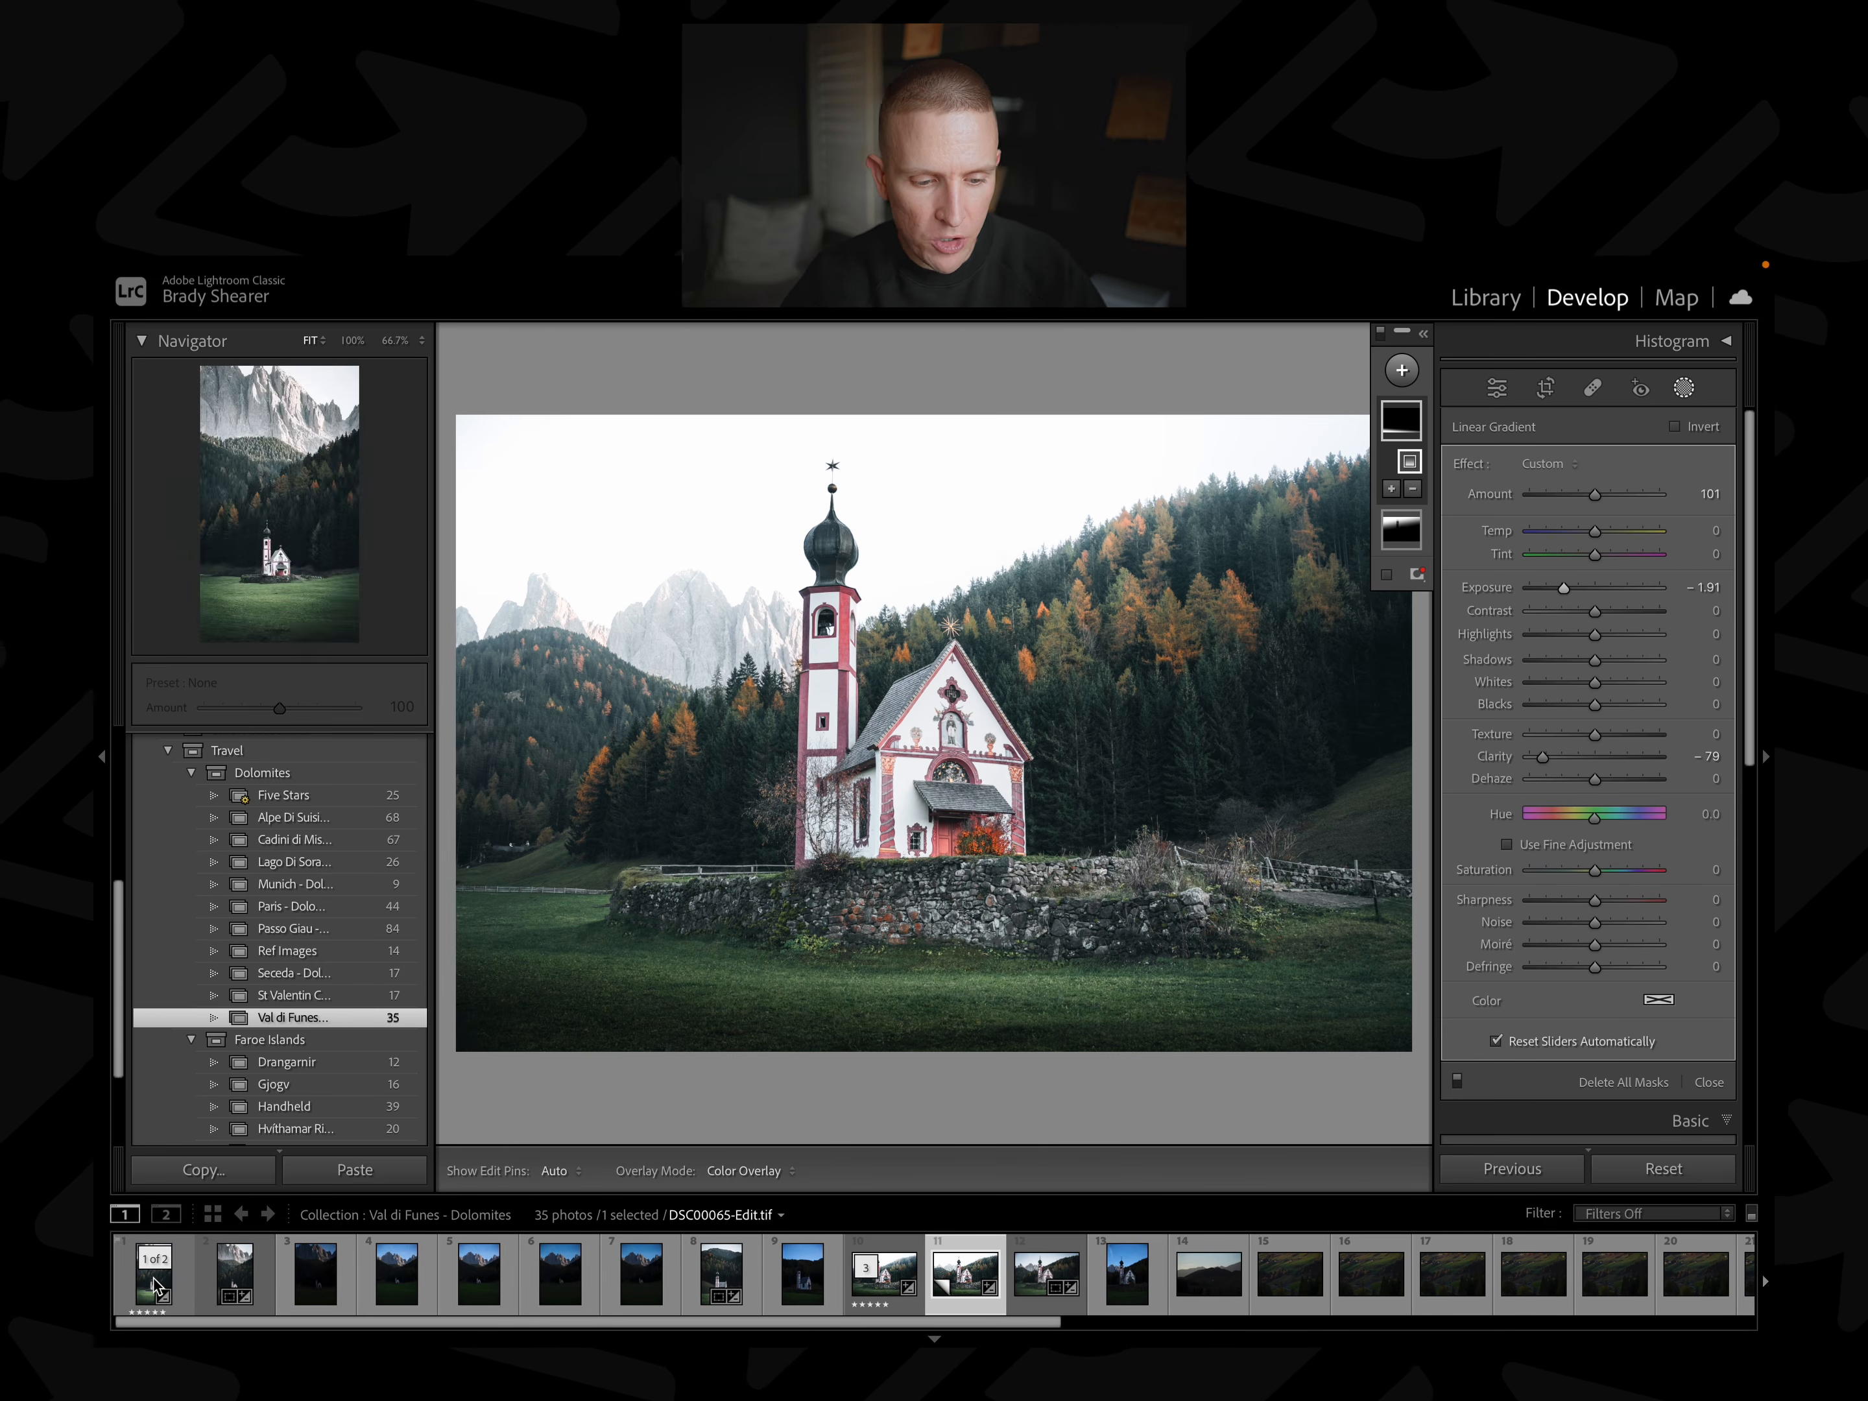
click(146, 1289)
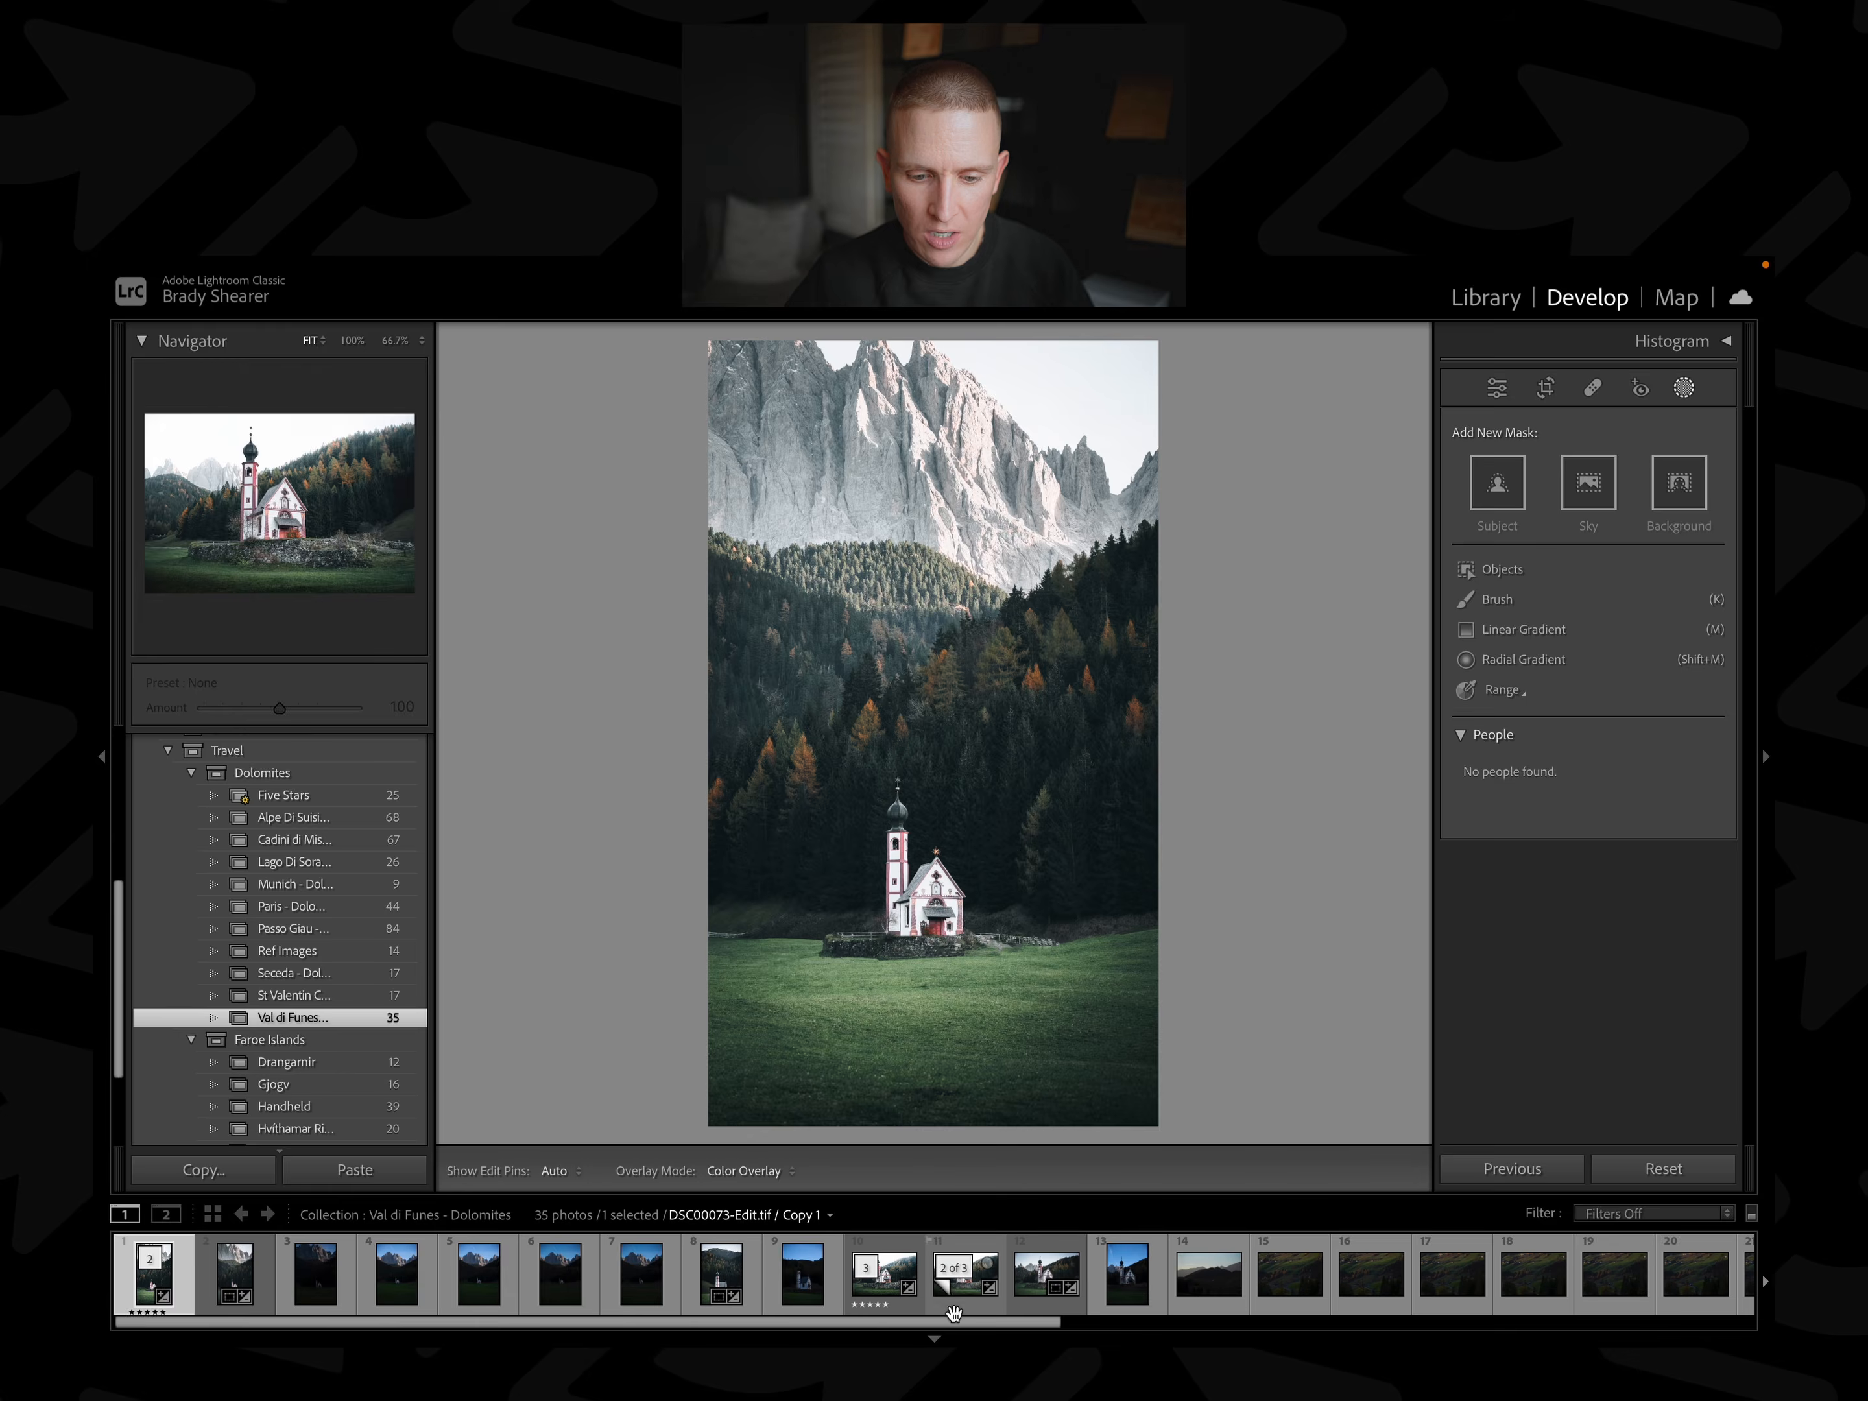
click(958, 1304)
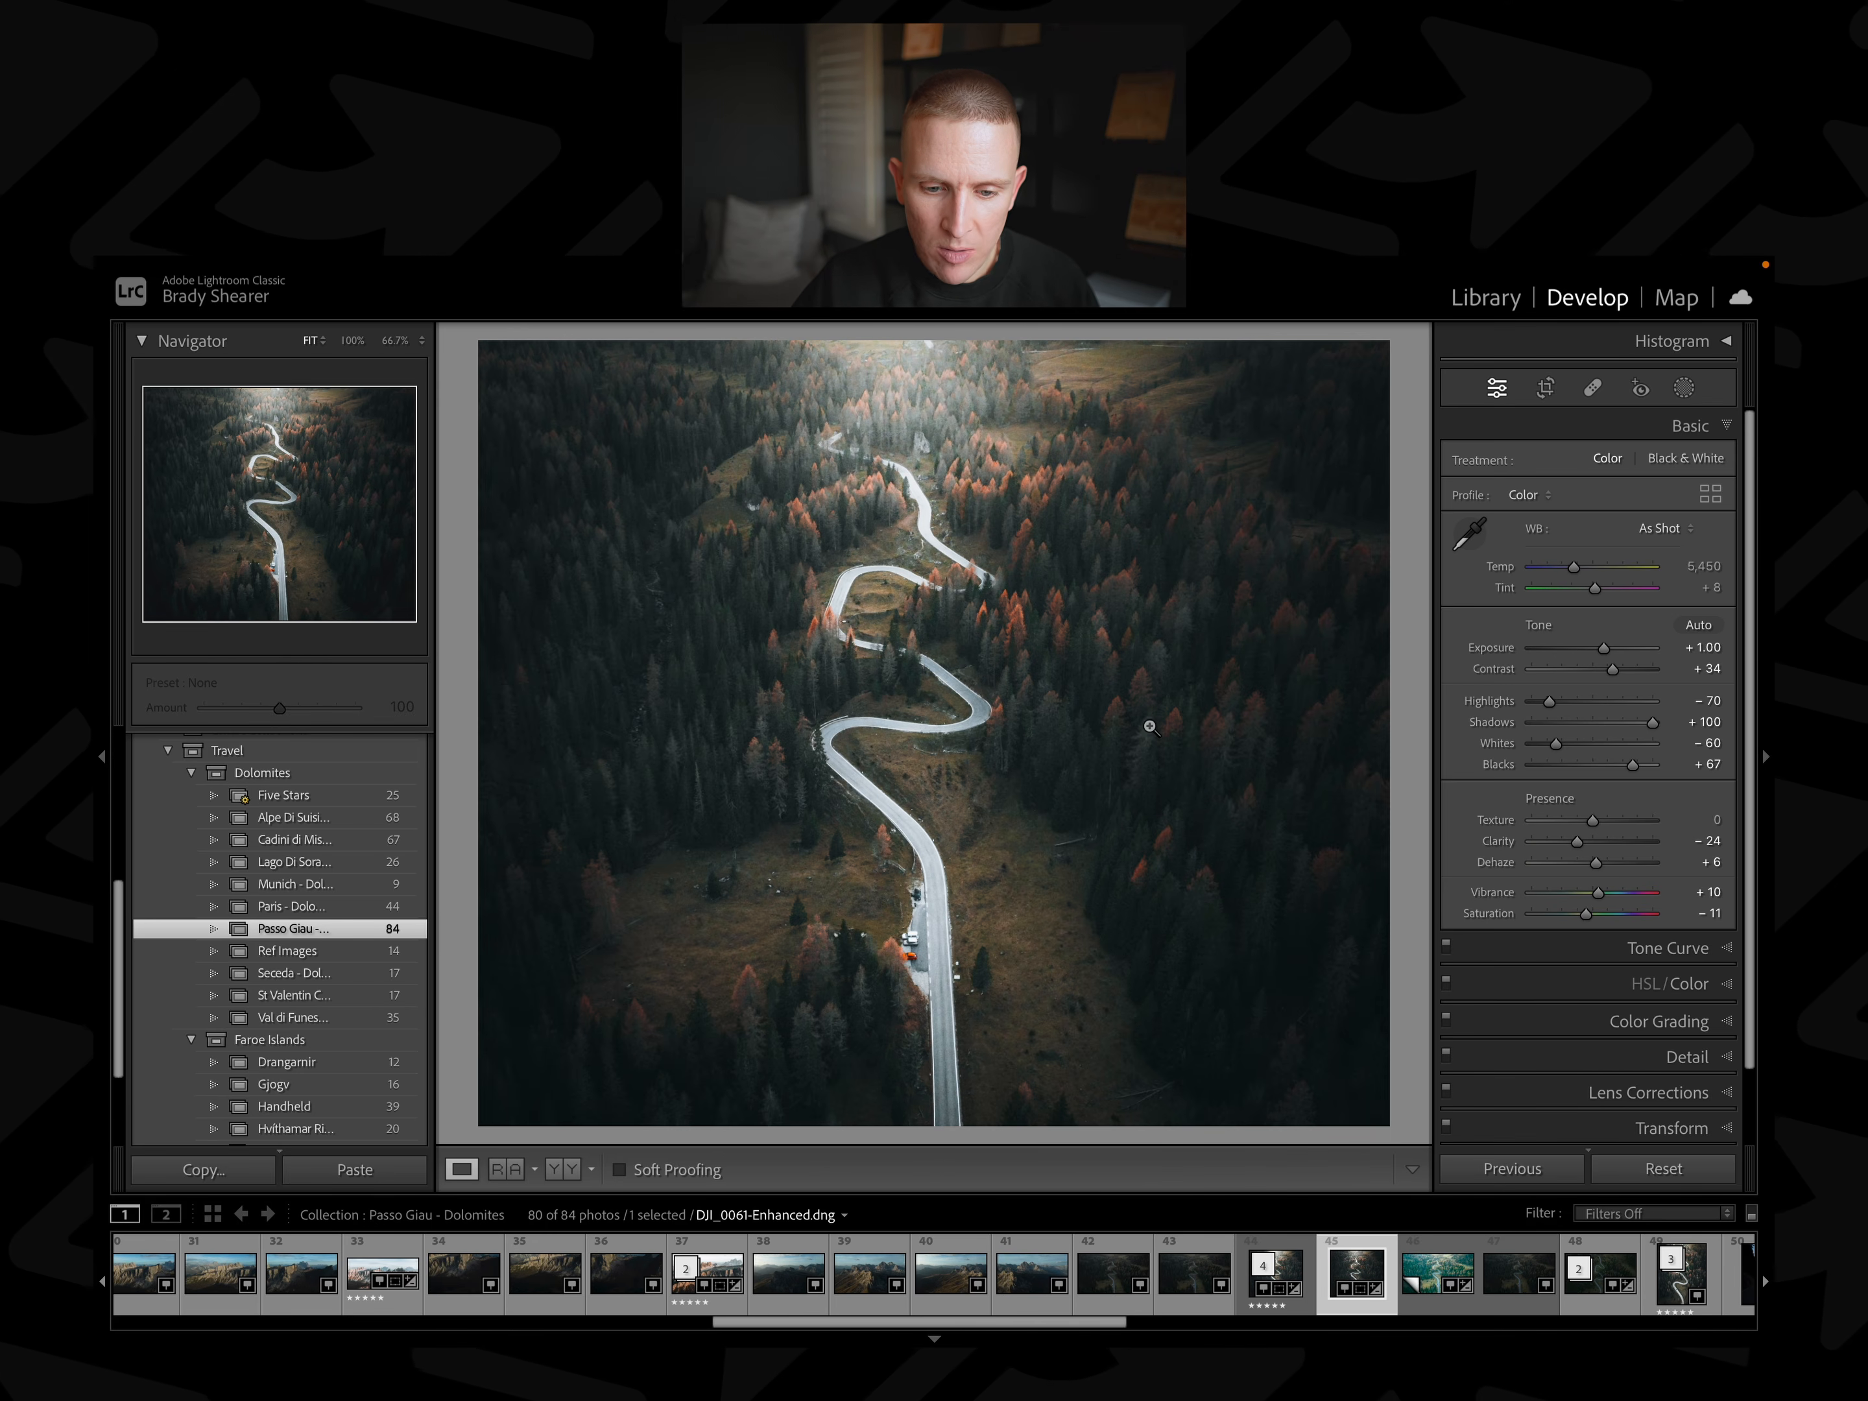
Inspect the road, parked cars and surrounding meadow in DJI_0061-Enhanced.dng up close for distracting details.
click(929, 956)
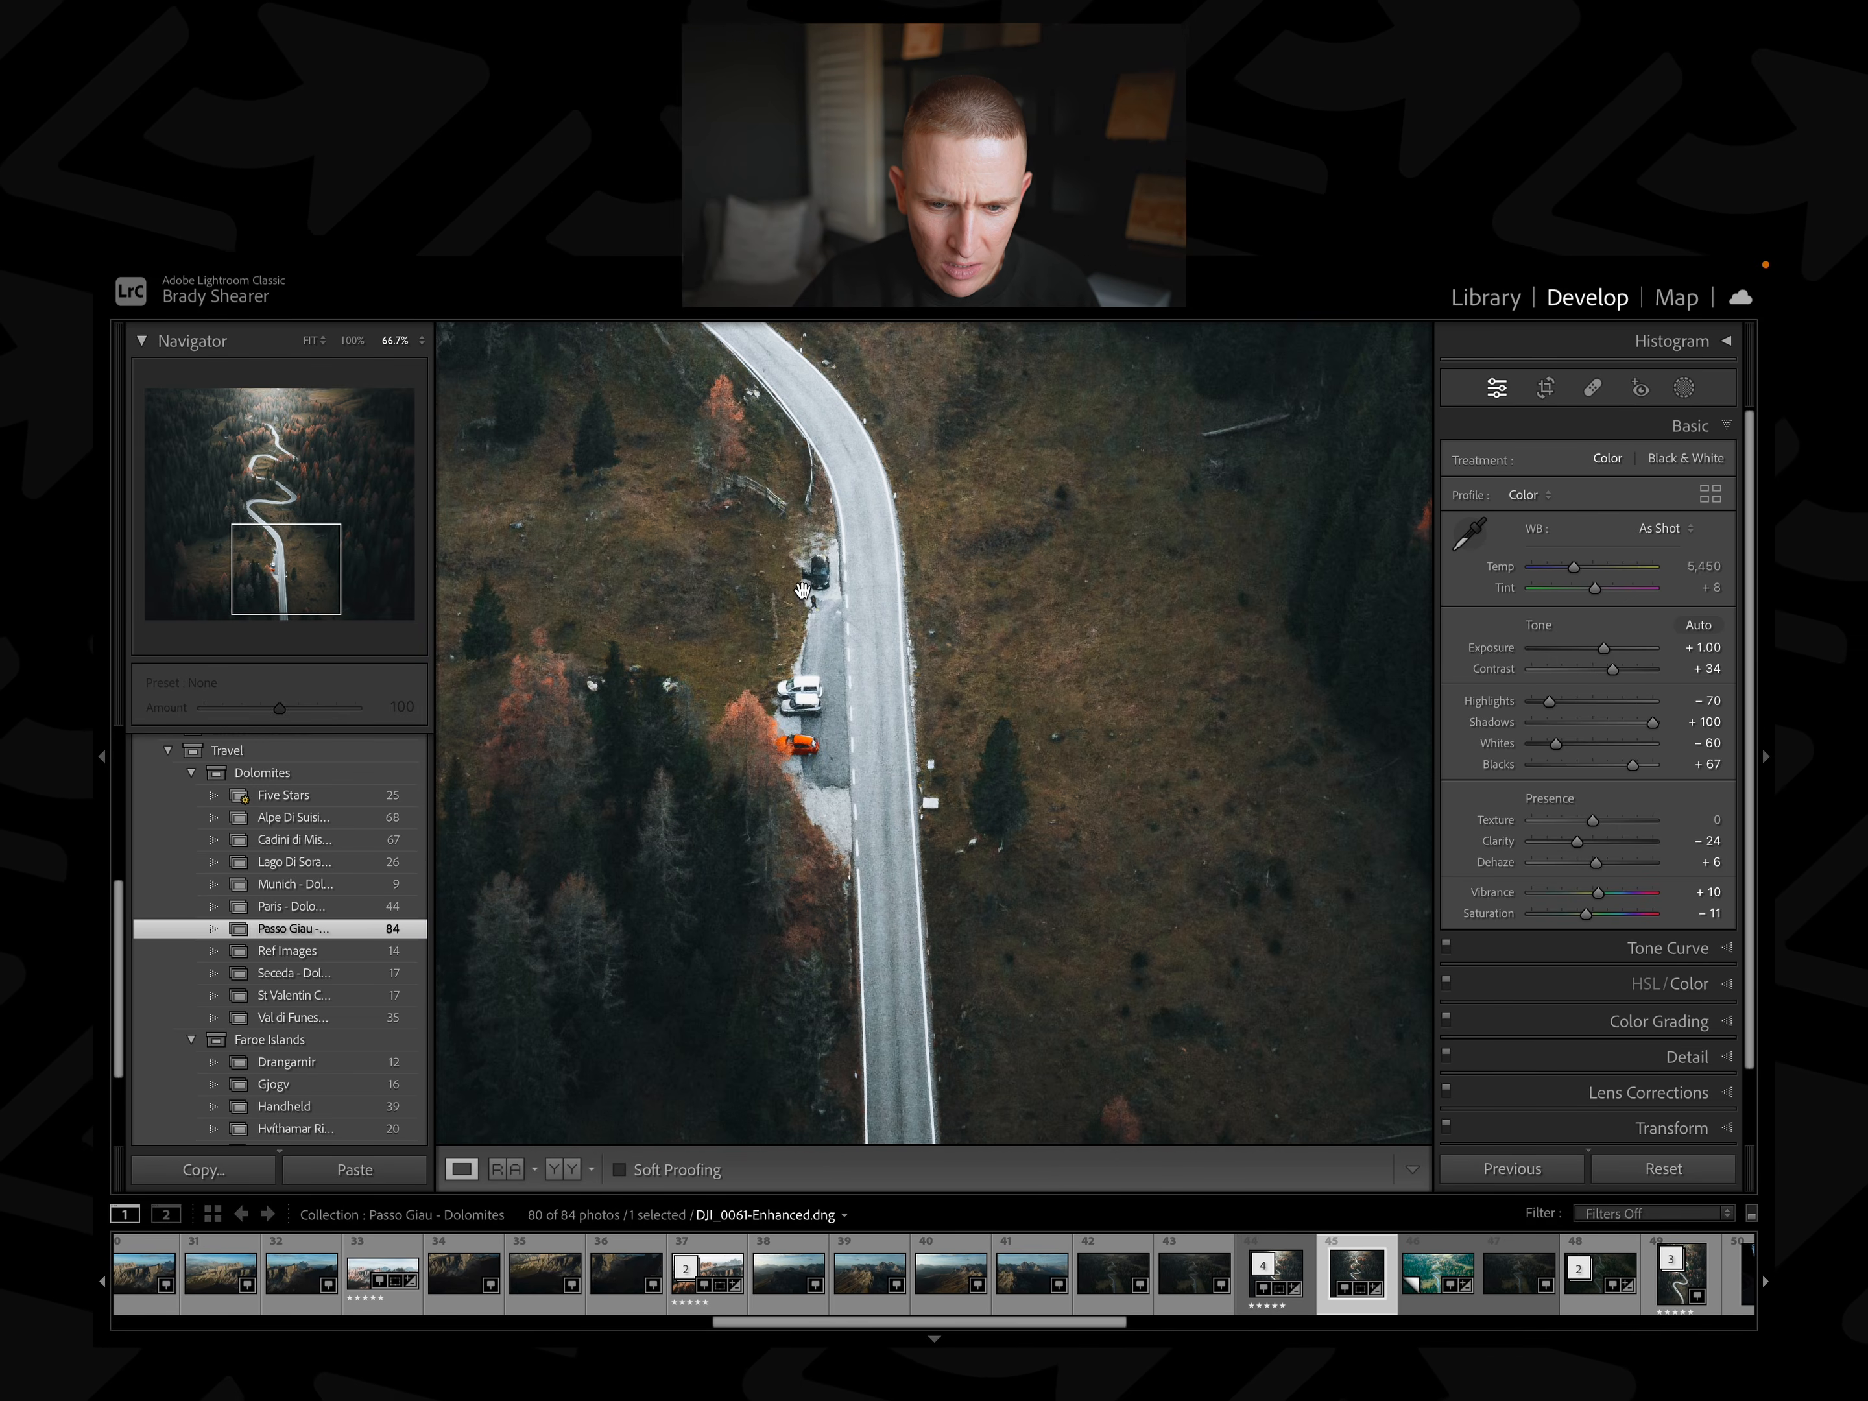
key(super+=)
key(super+=)
key(super+=)
drag(843, 625, 1305, 909)
drag(1147, 609, 1128, 904)
key(super+minus)
key(super+minus)
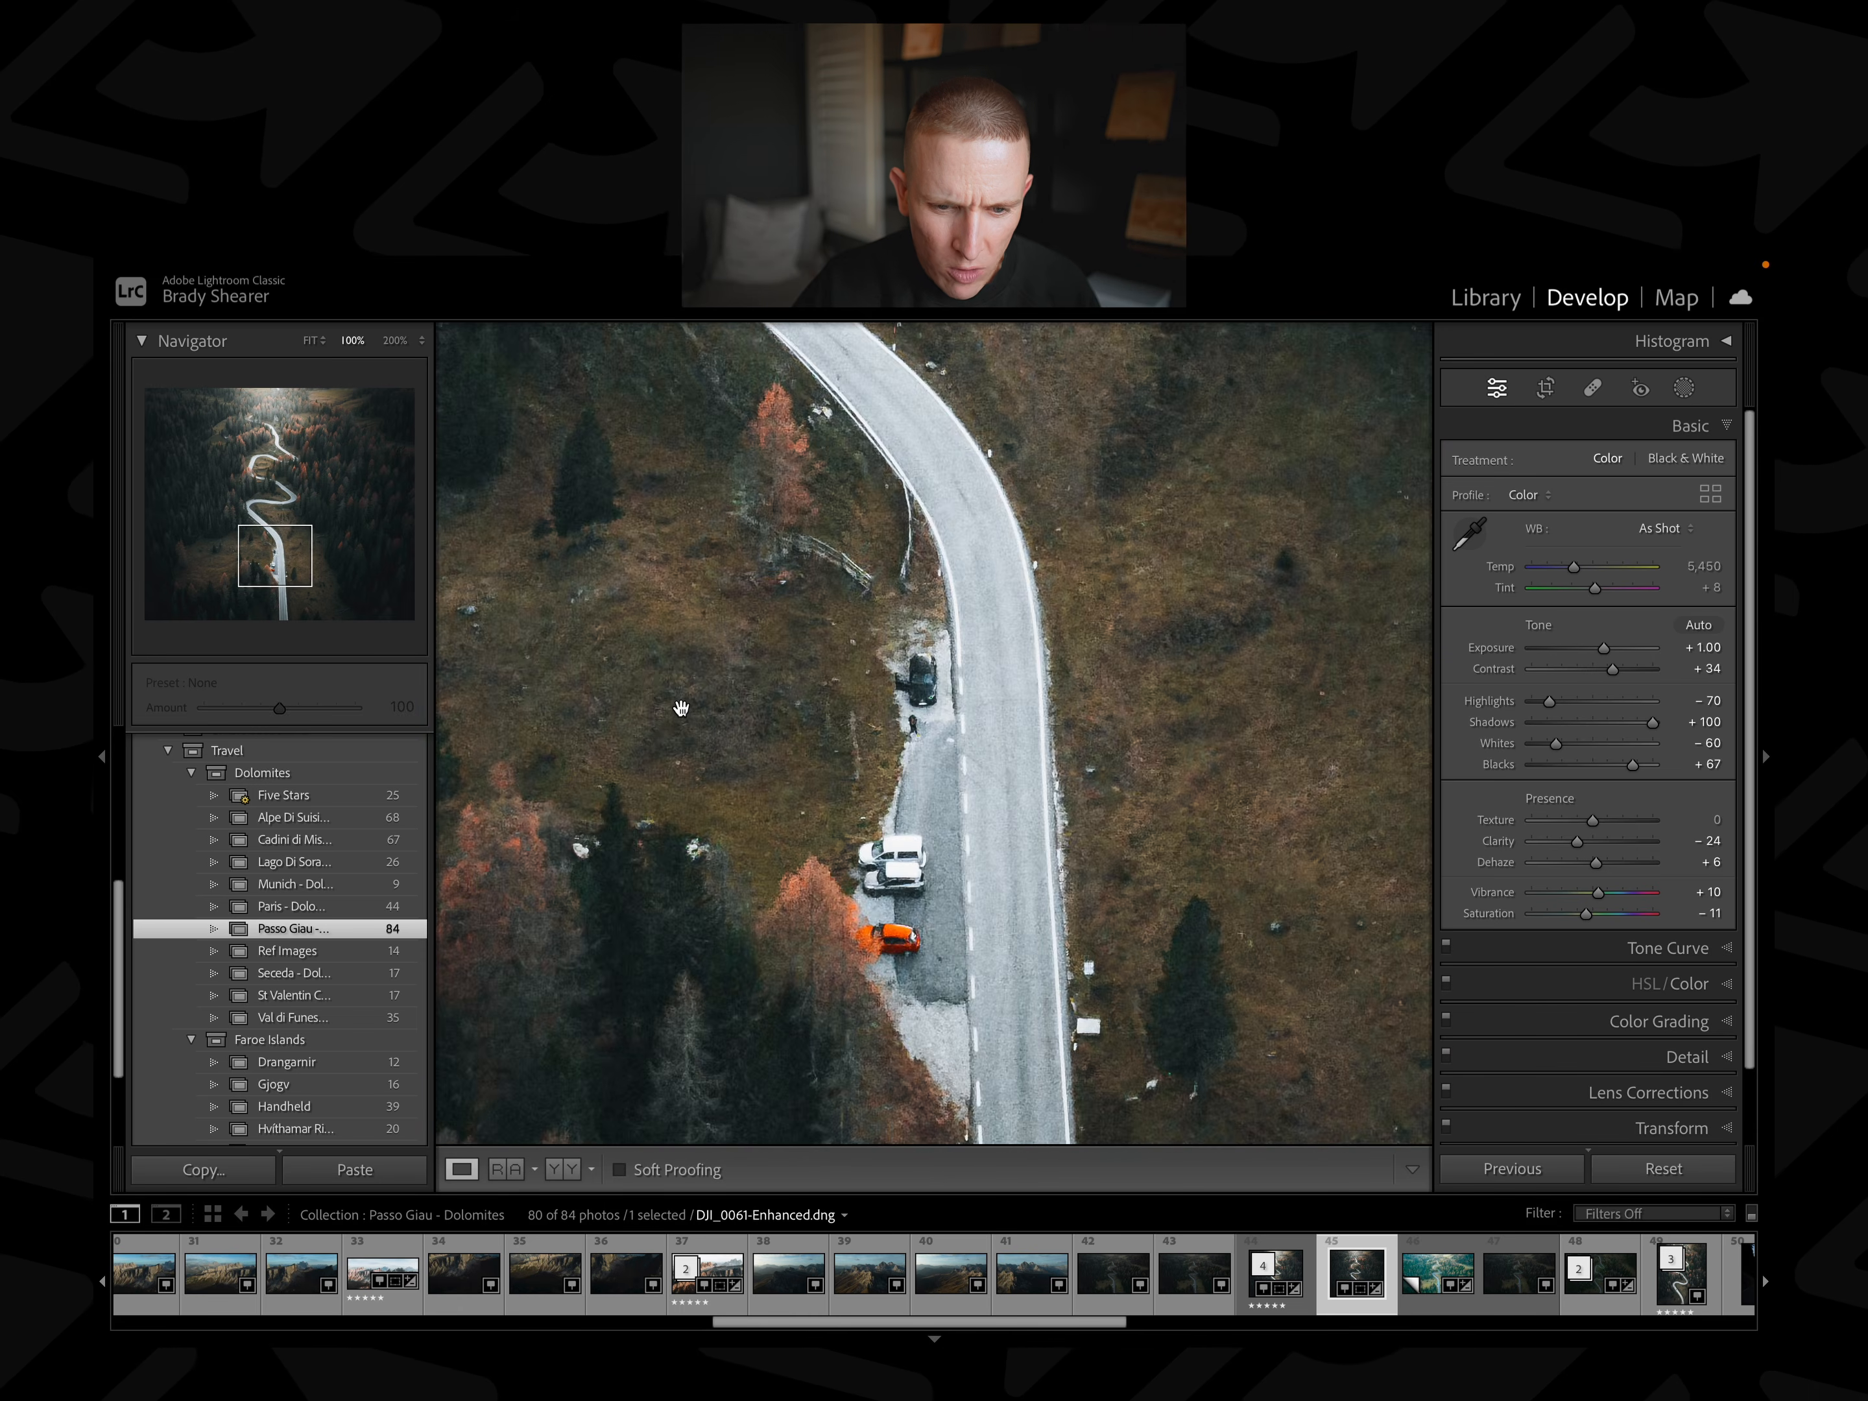
drag(680, 709, 1030, 658)
key(super+minus)
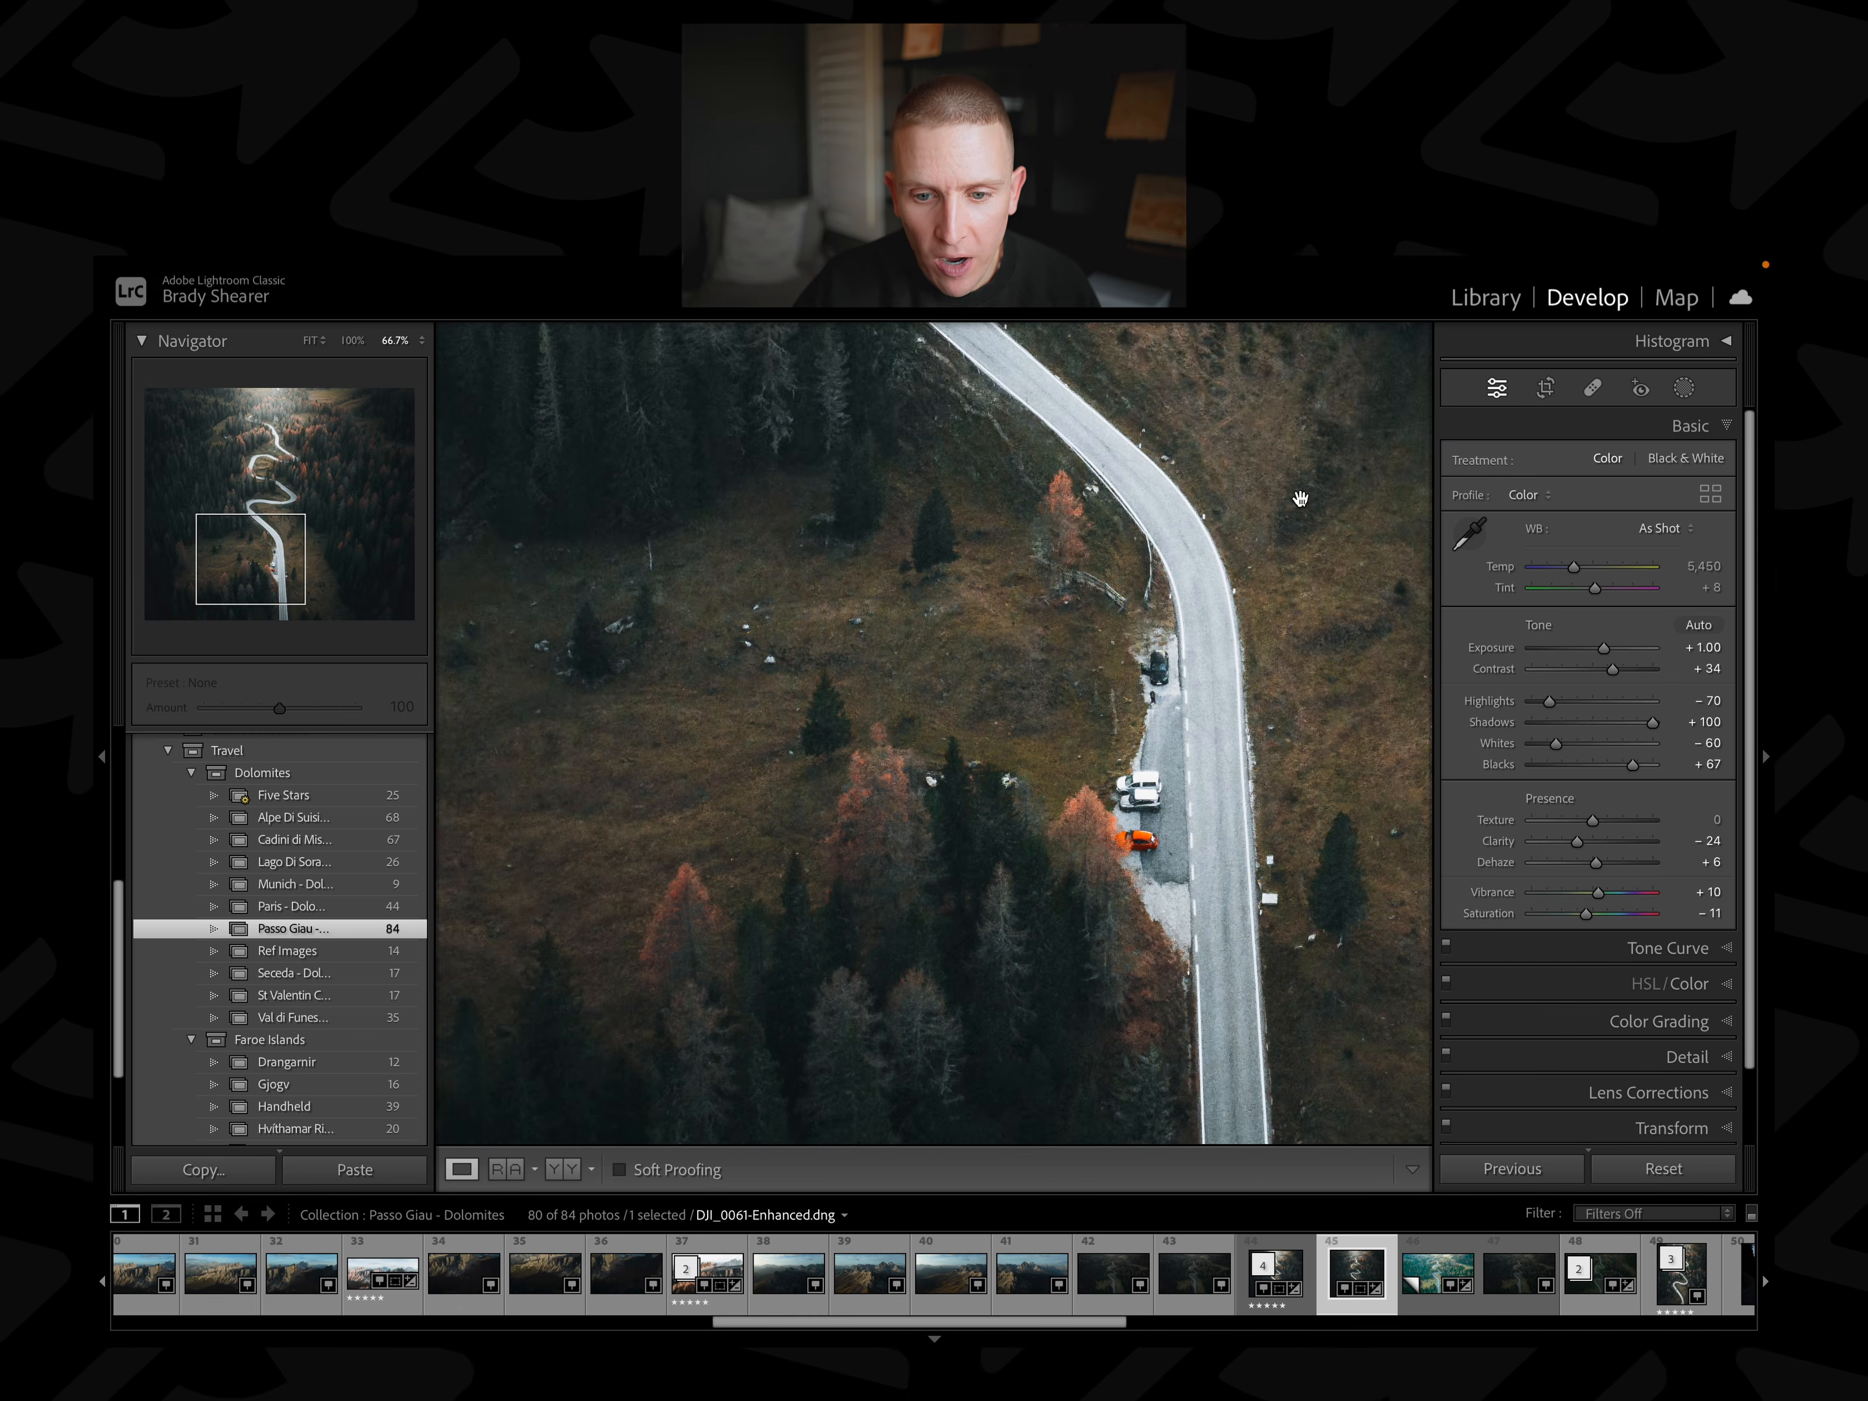
drag(1300, 498, 1117, 420)
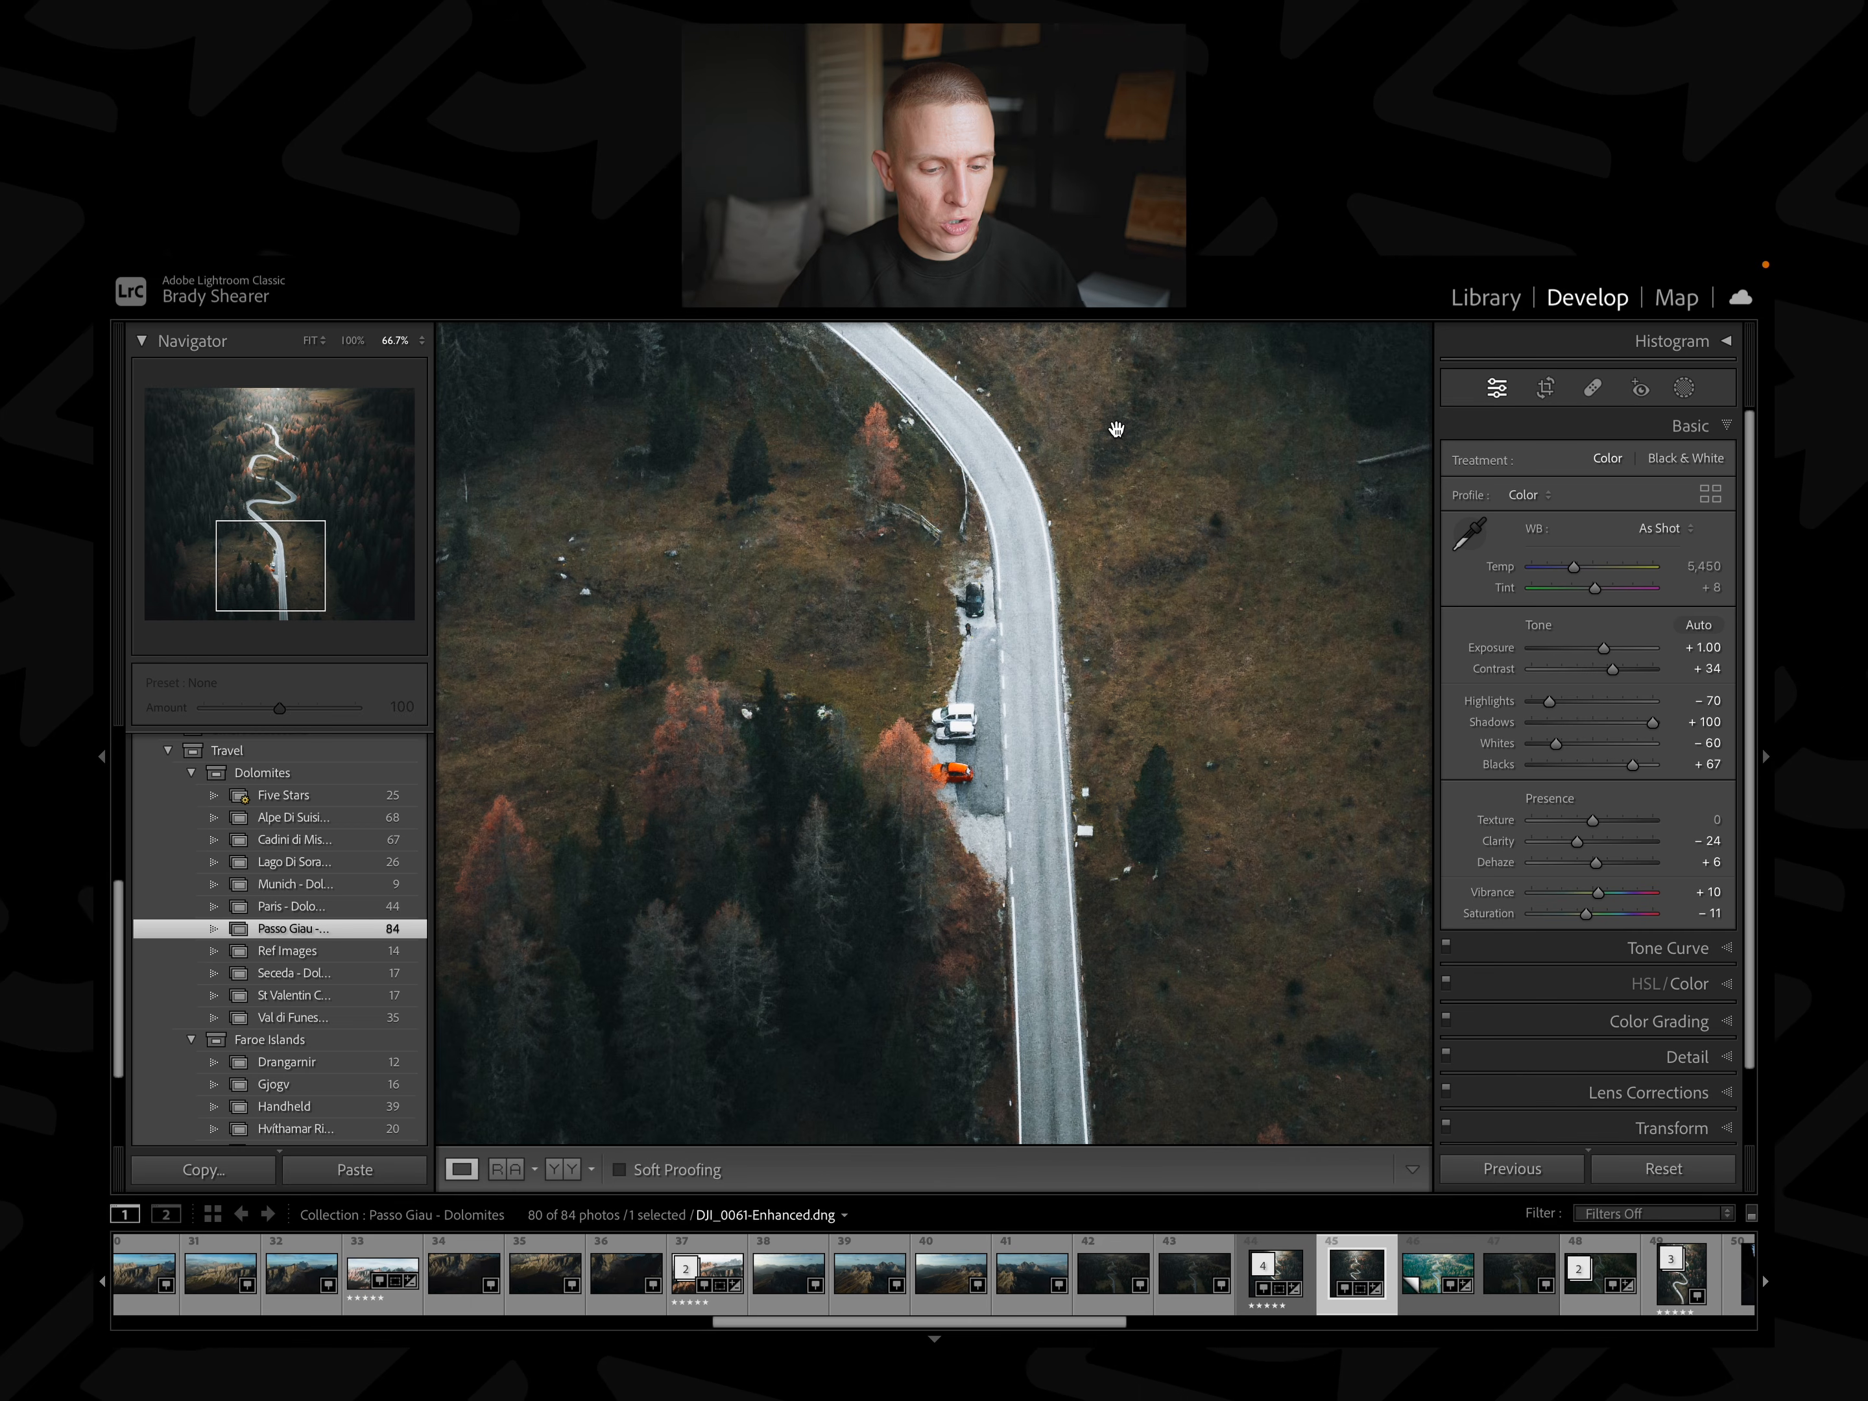
Remove small white rocks from the meadow left of the road with the content-aware healing brush at size 22.
key(q)
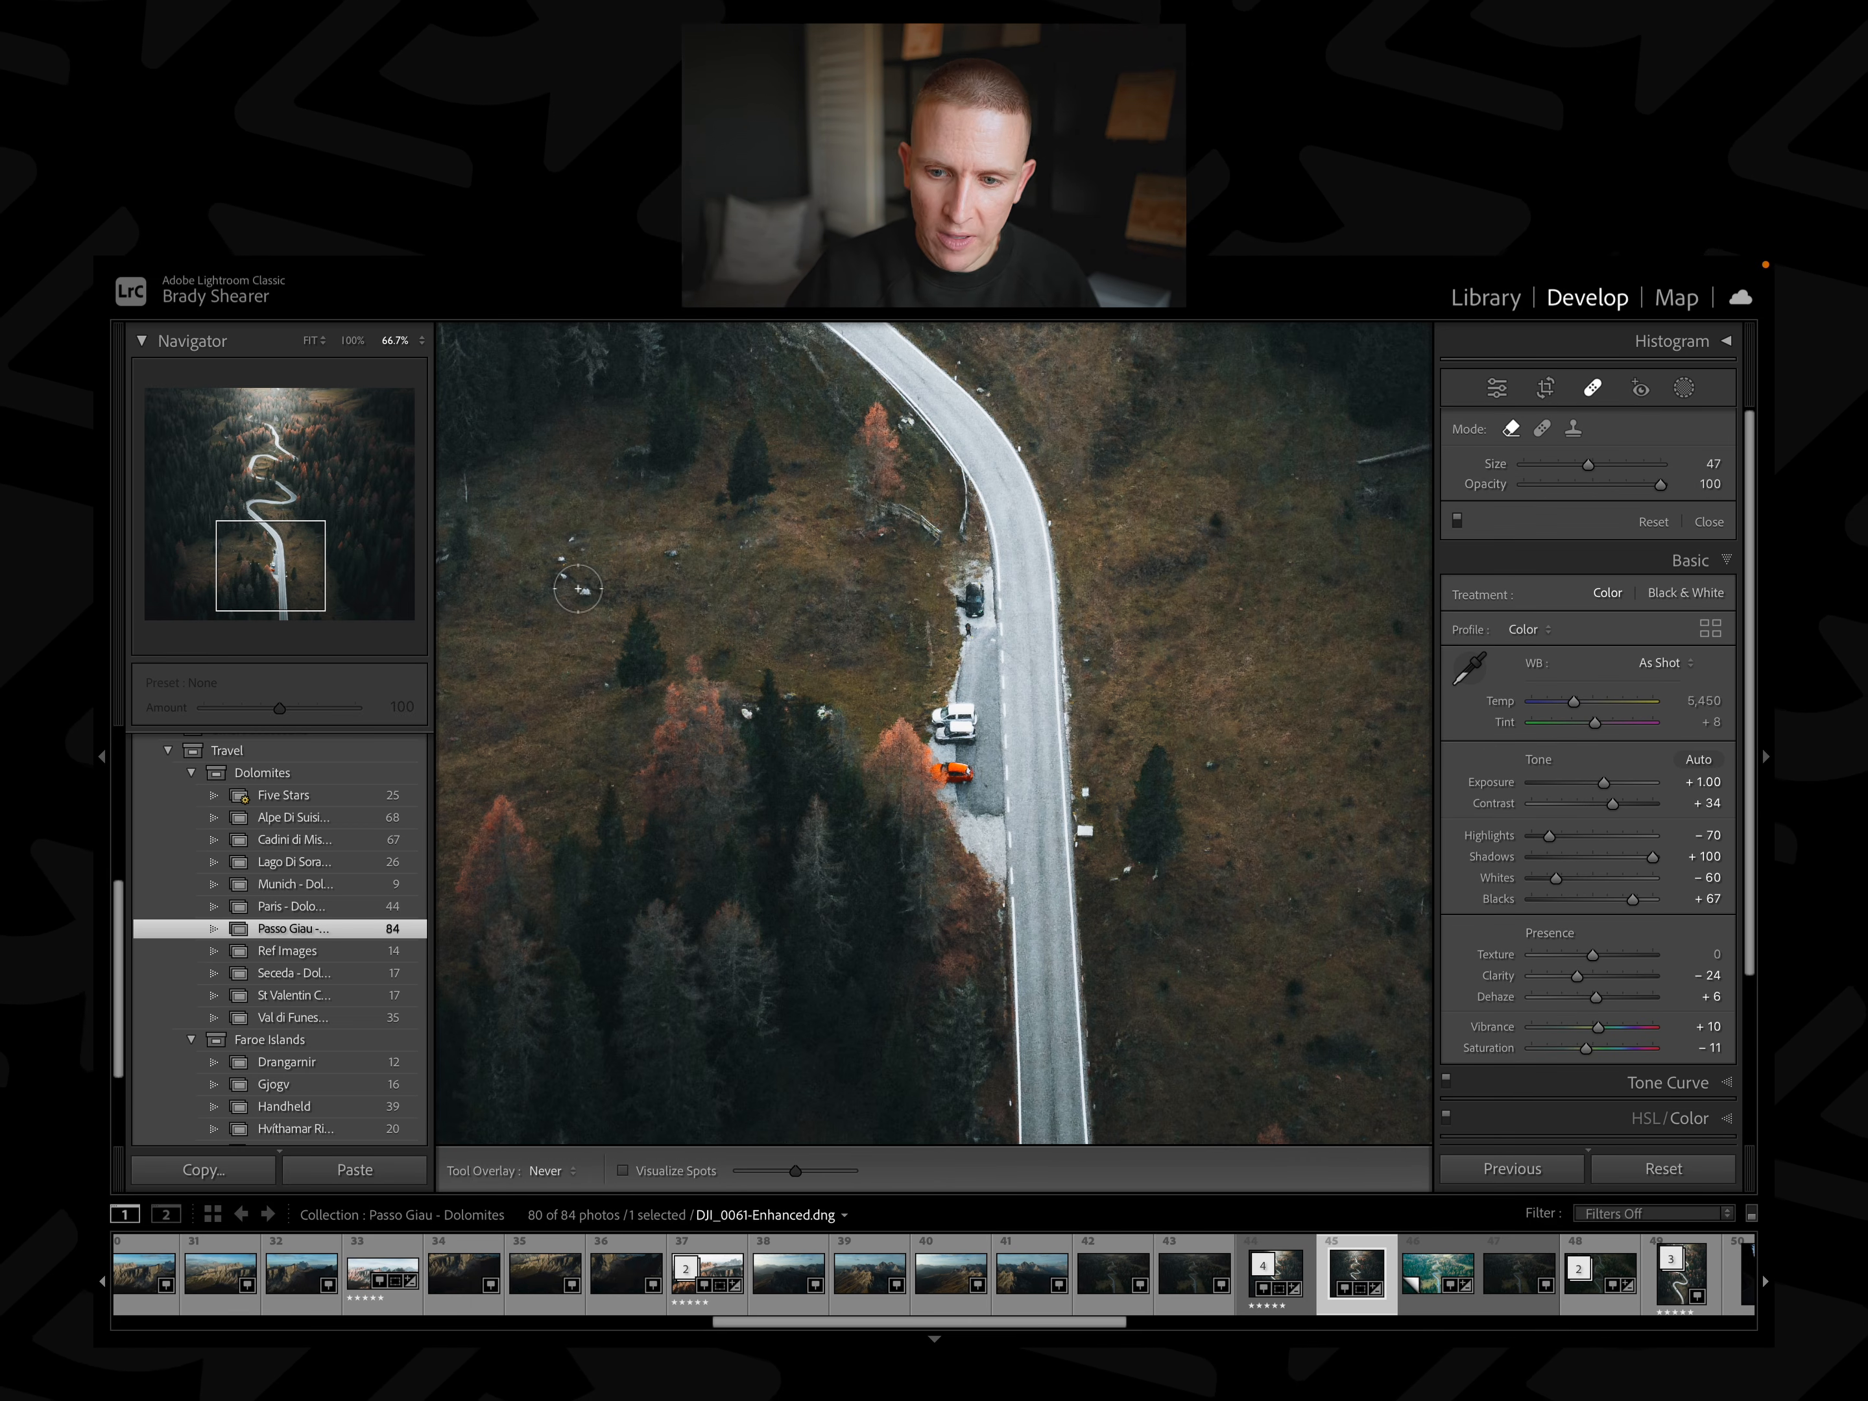
scroll(578, 588, down, 8)
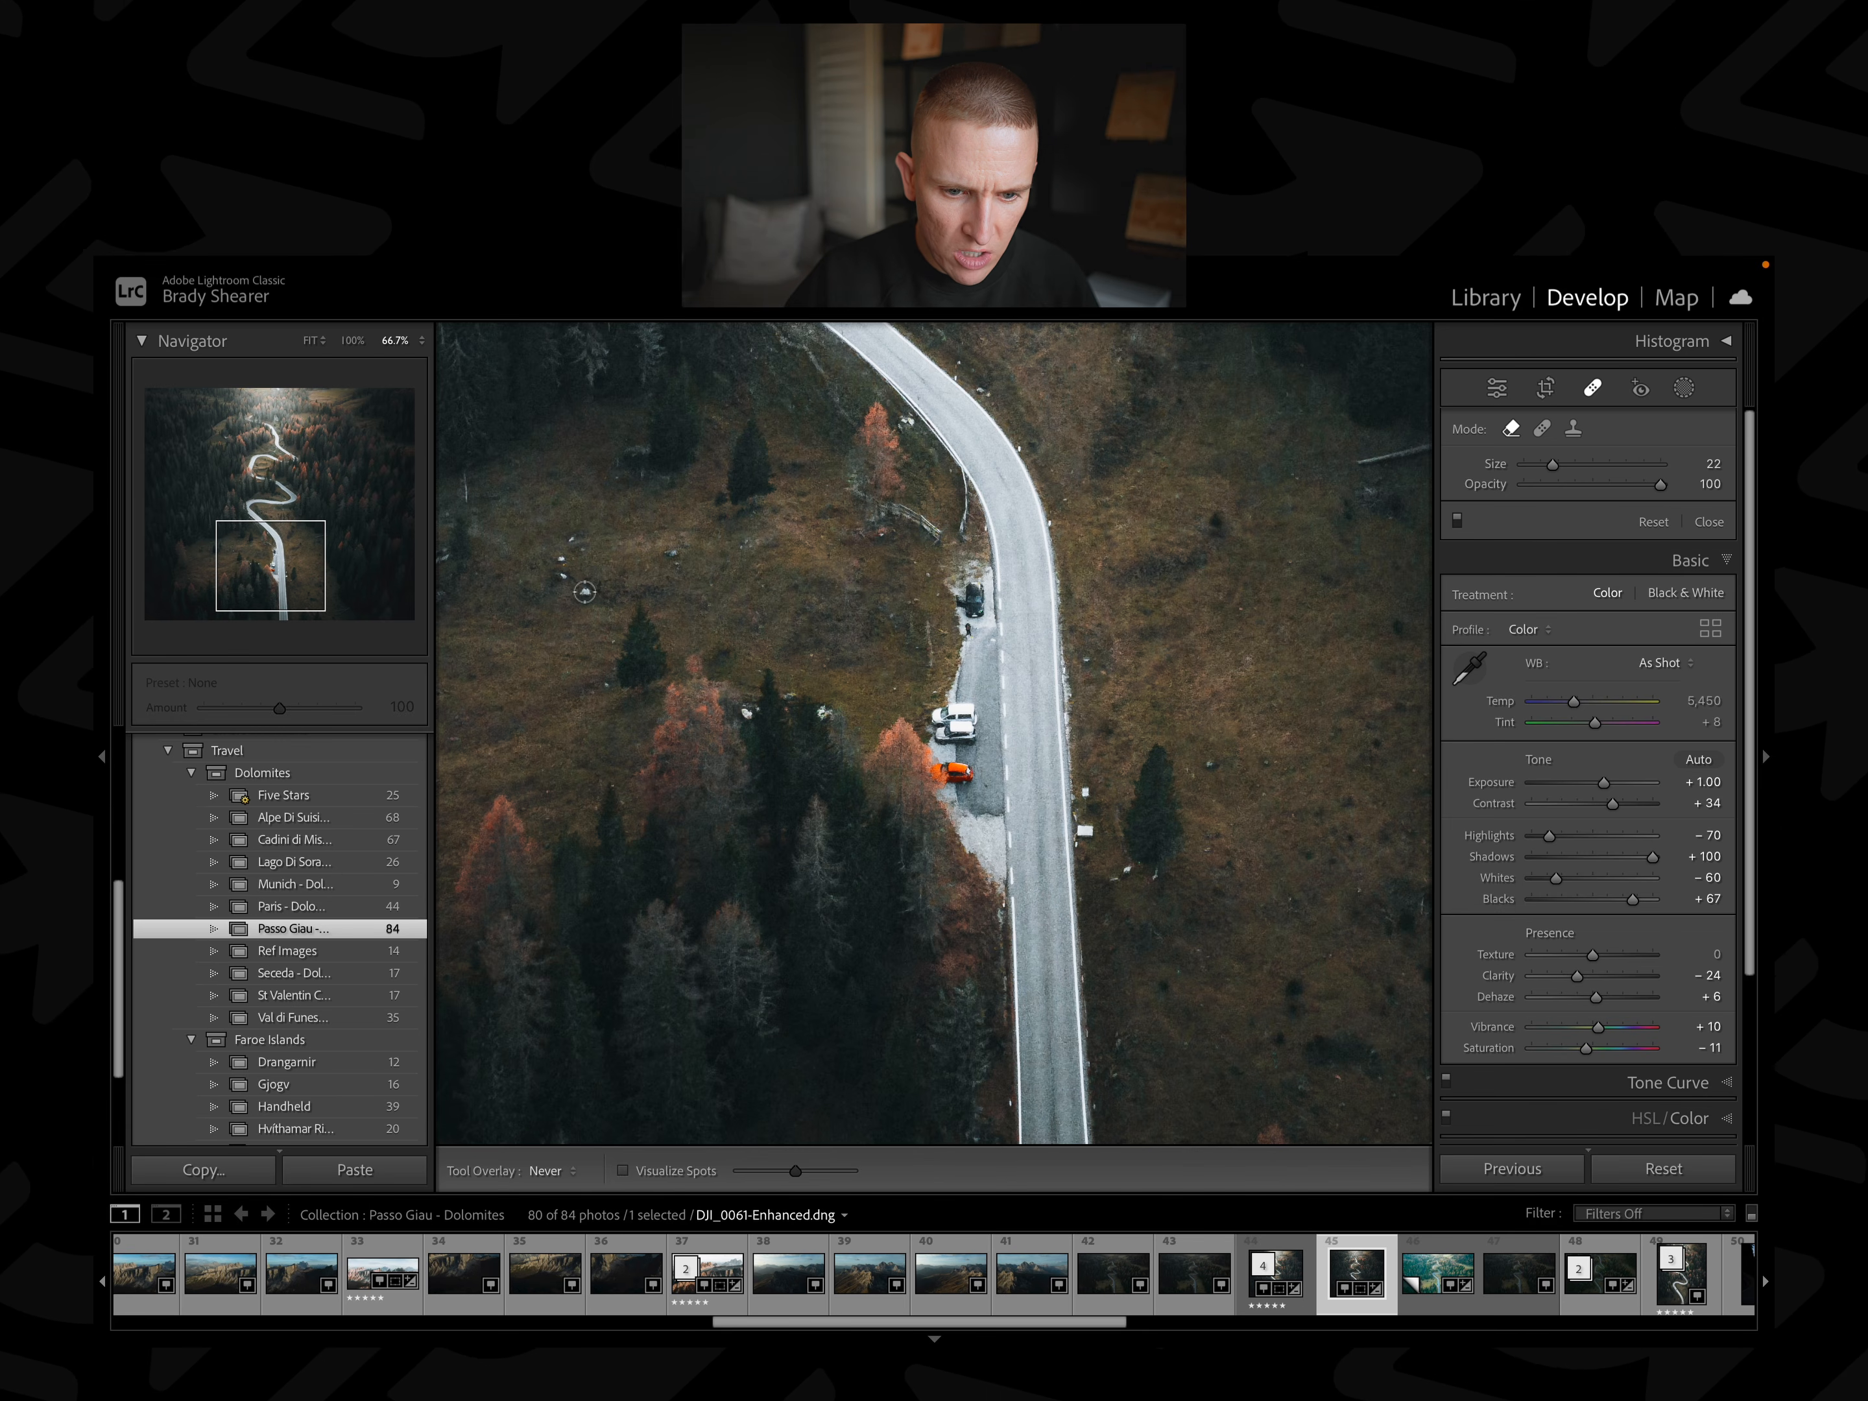
click(586, 592)
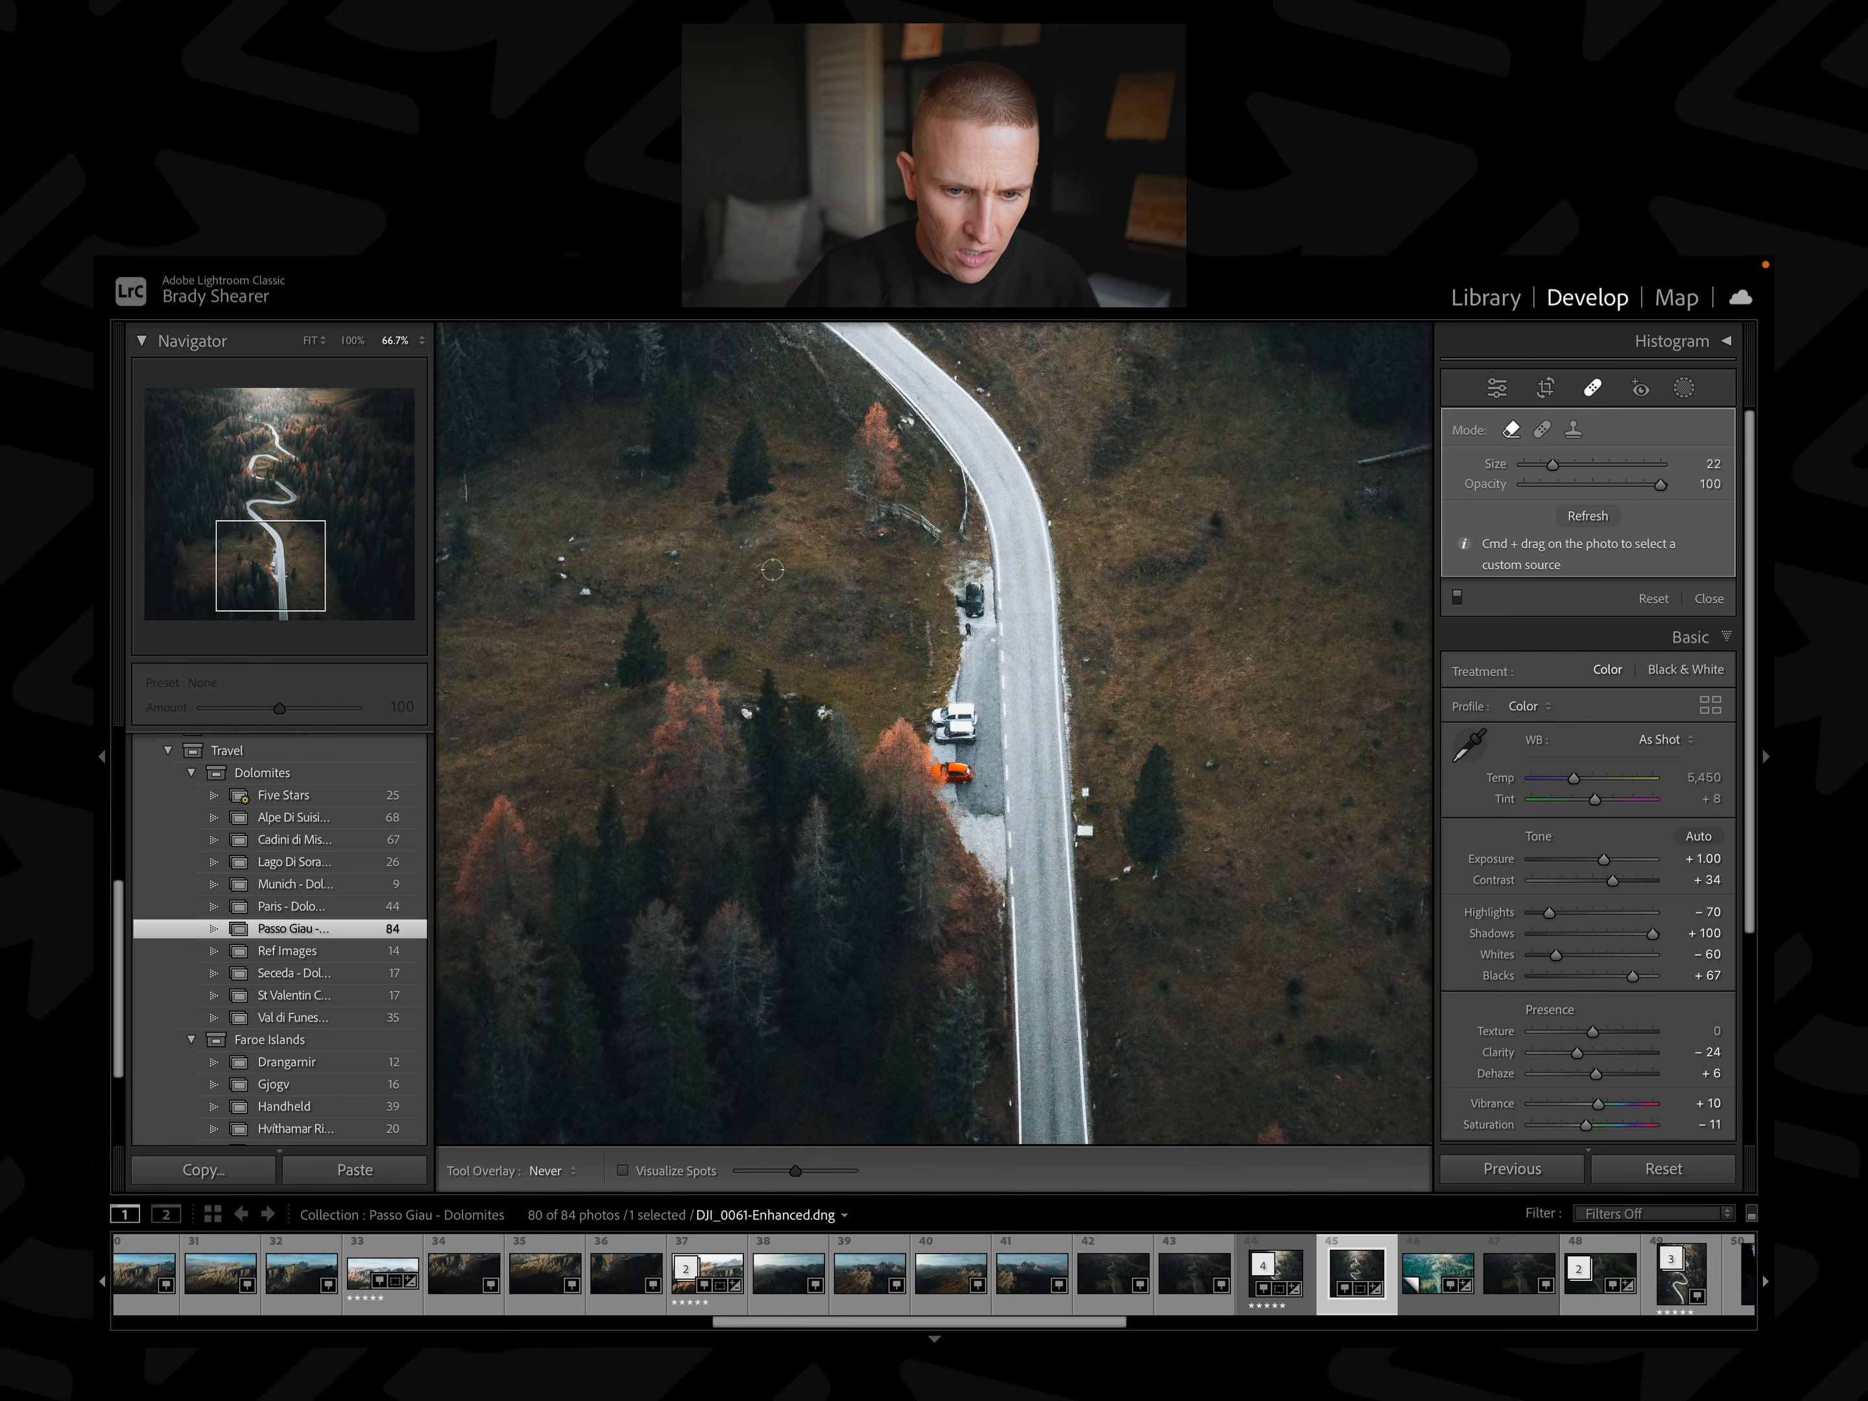
click(573, 542)
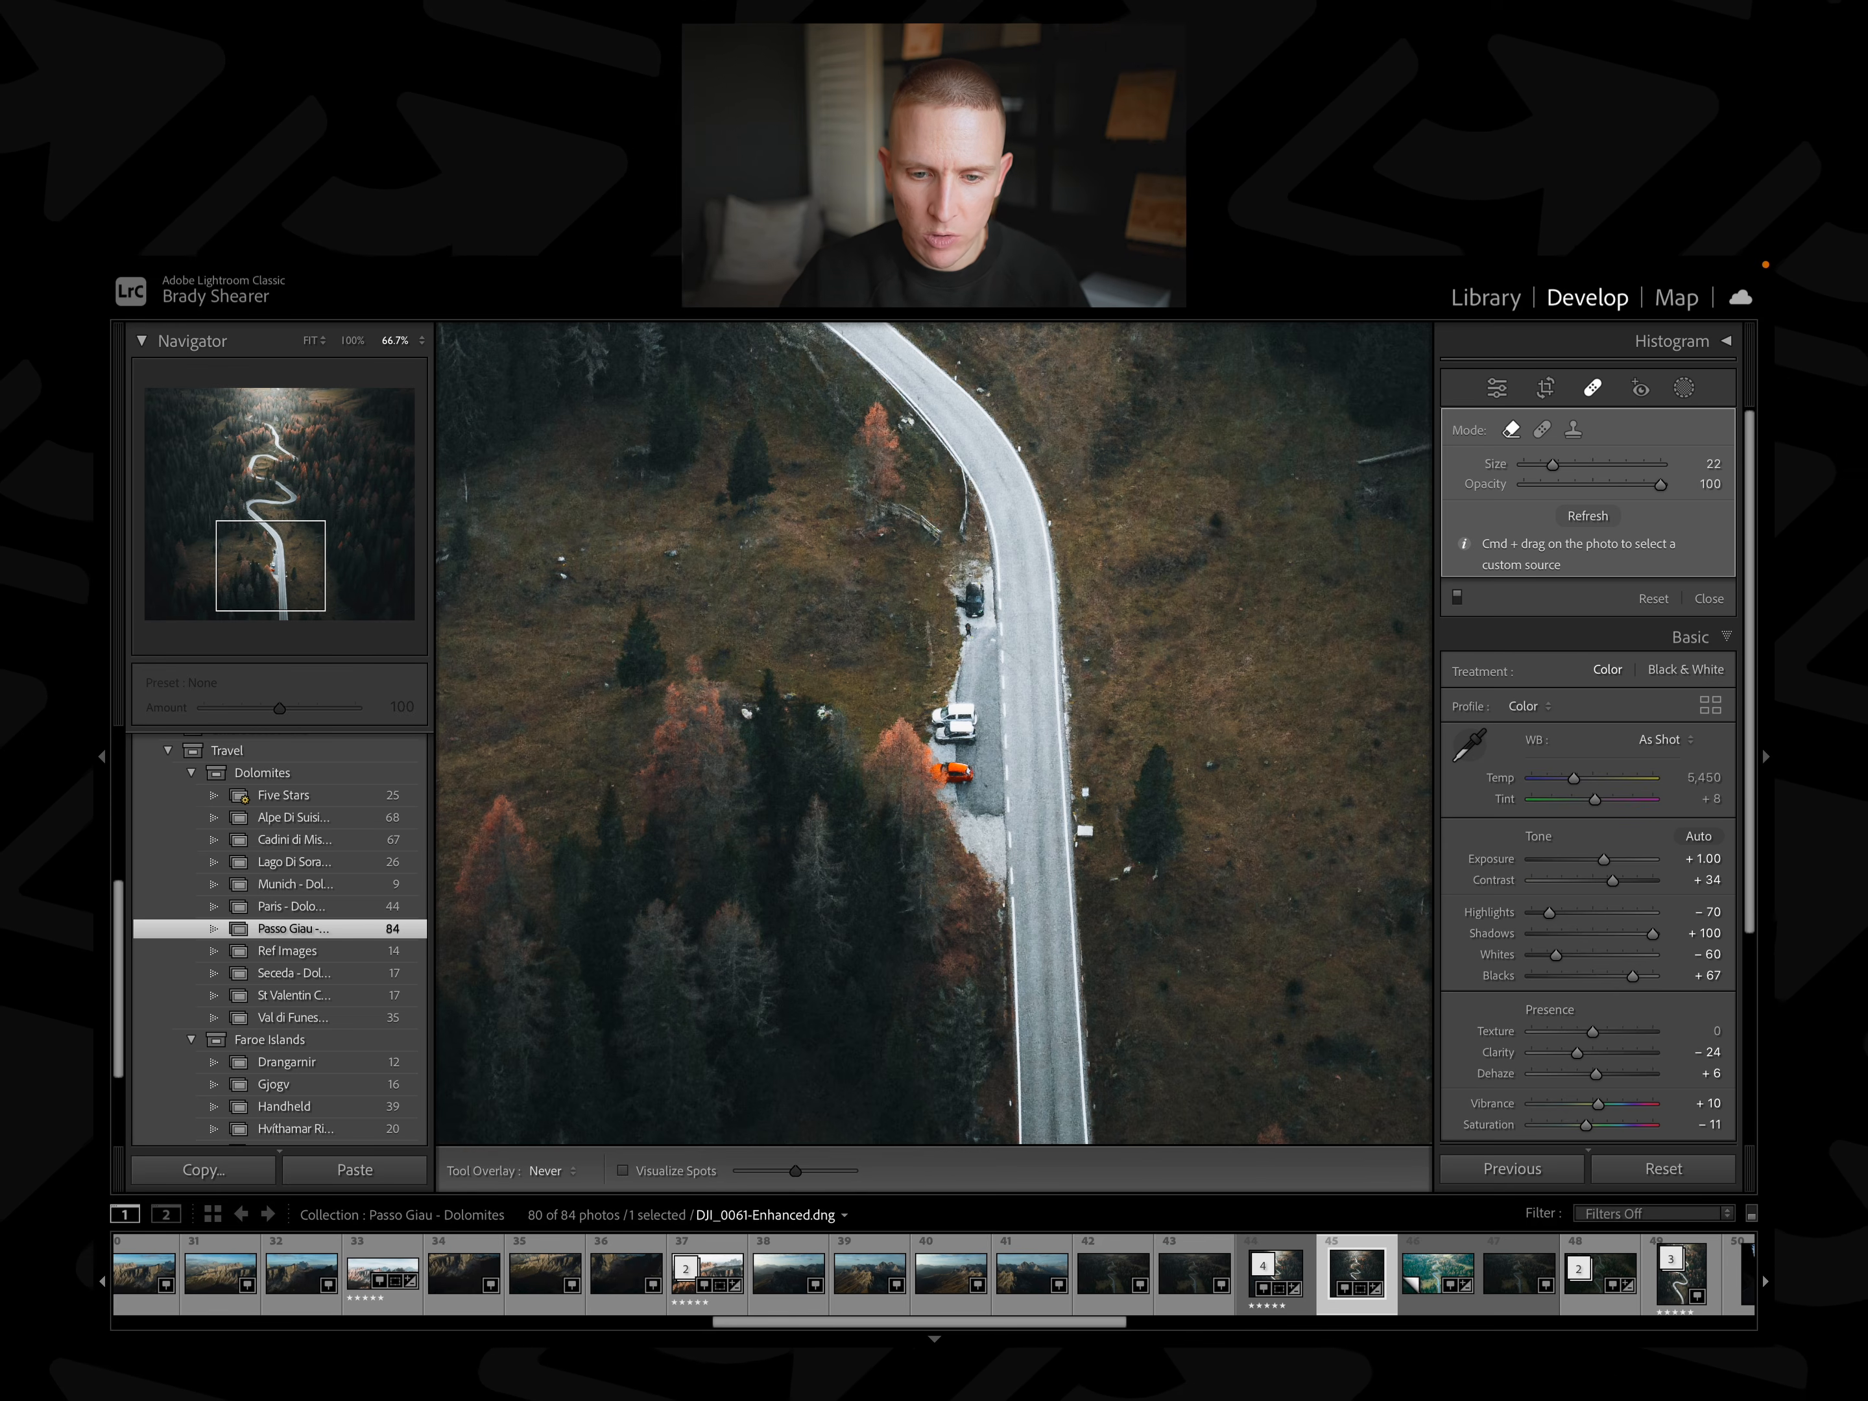
Open the road photo for editing in Adobe Photoshop 2023.
right_click(1324, 1310)
mouse_move(1471, 777)
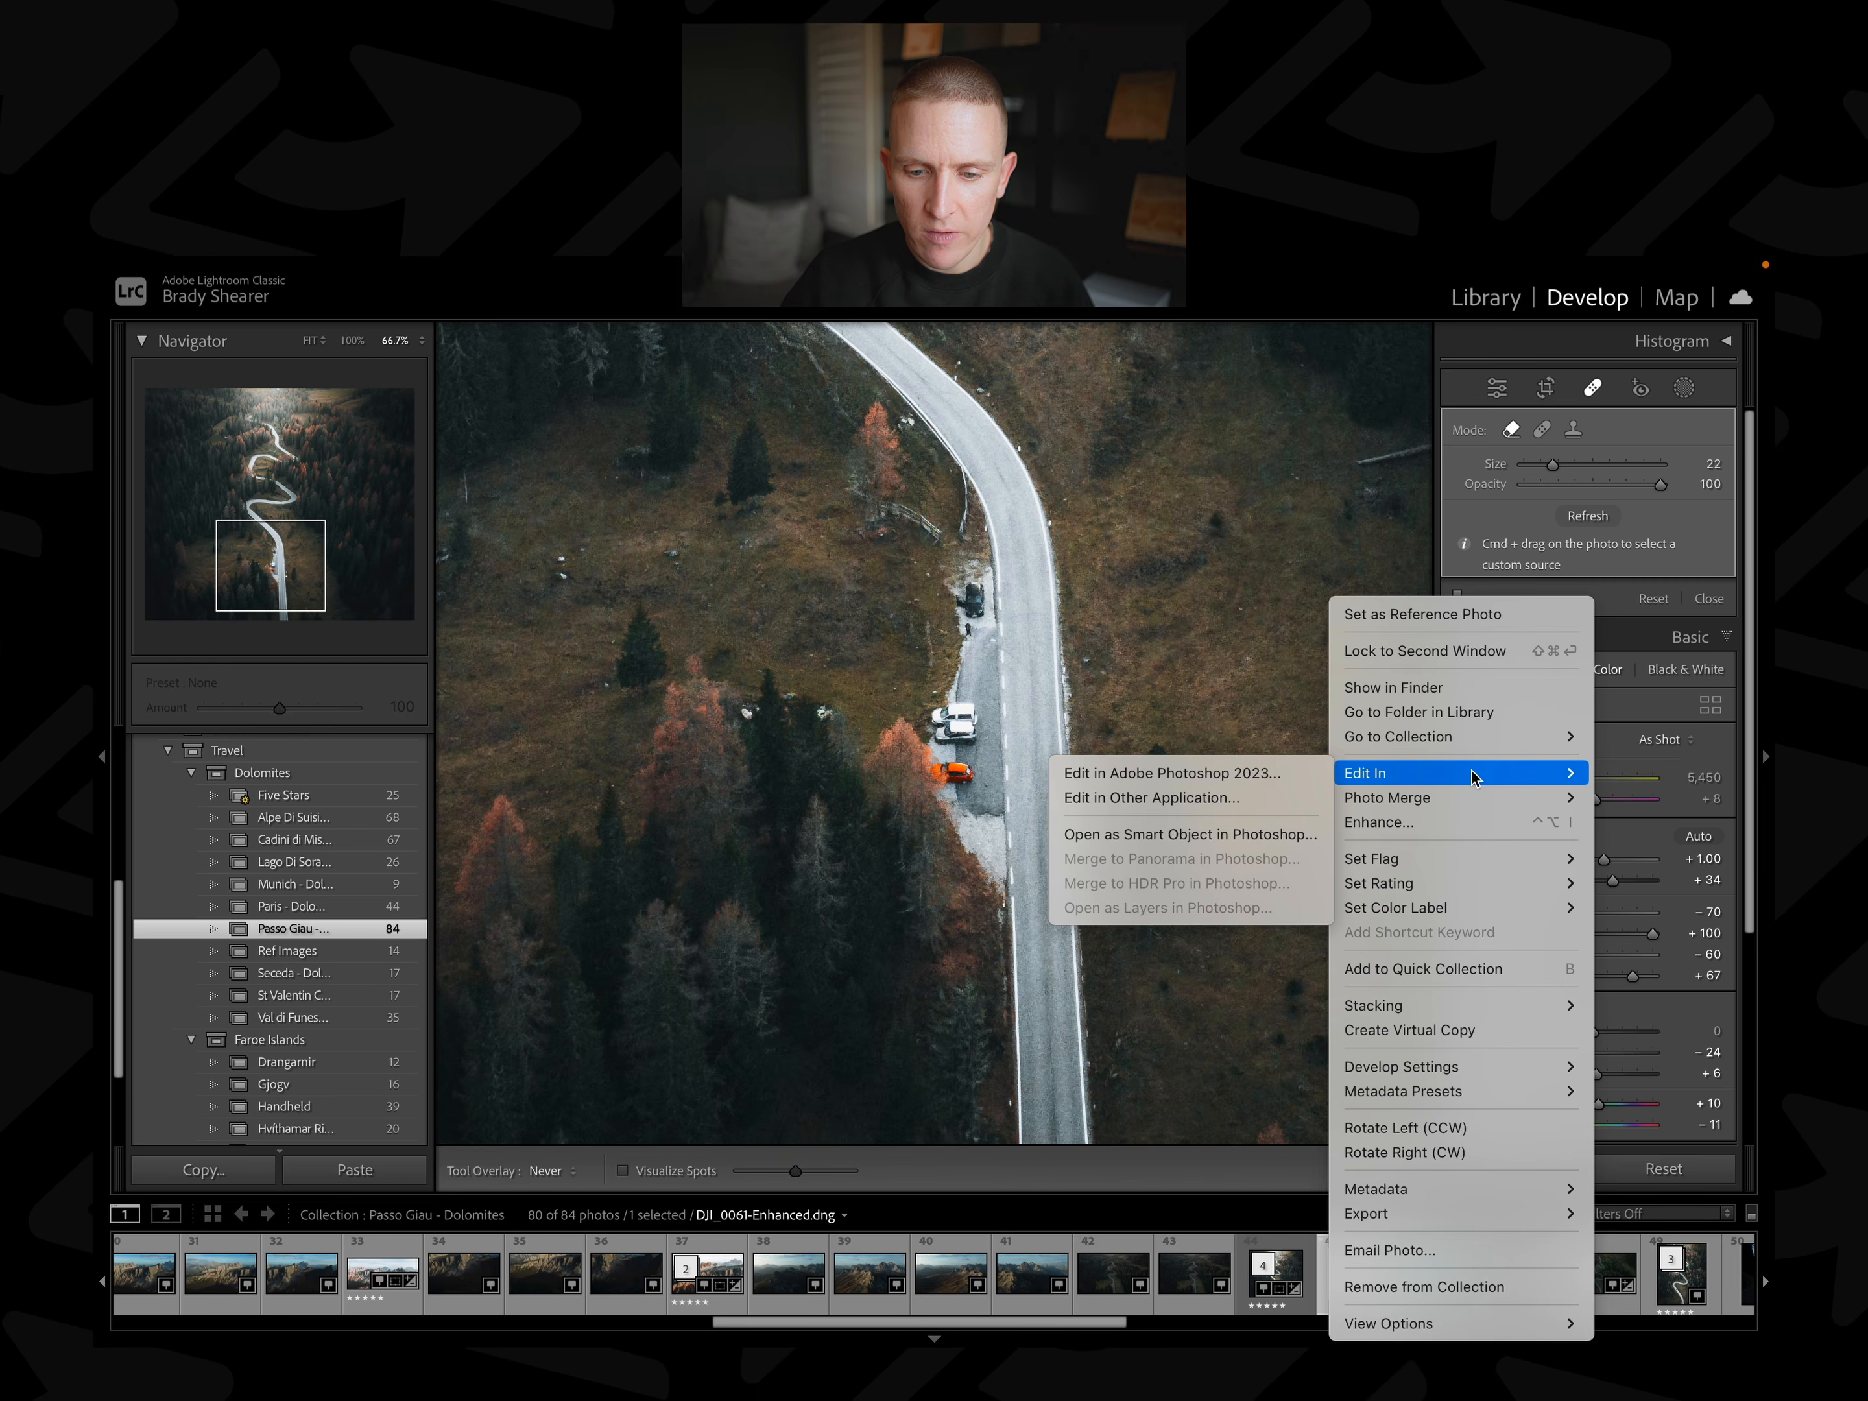
click(1303, 773)
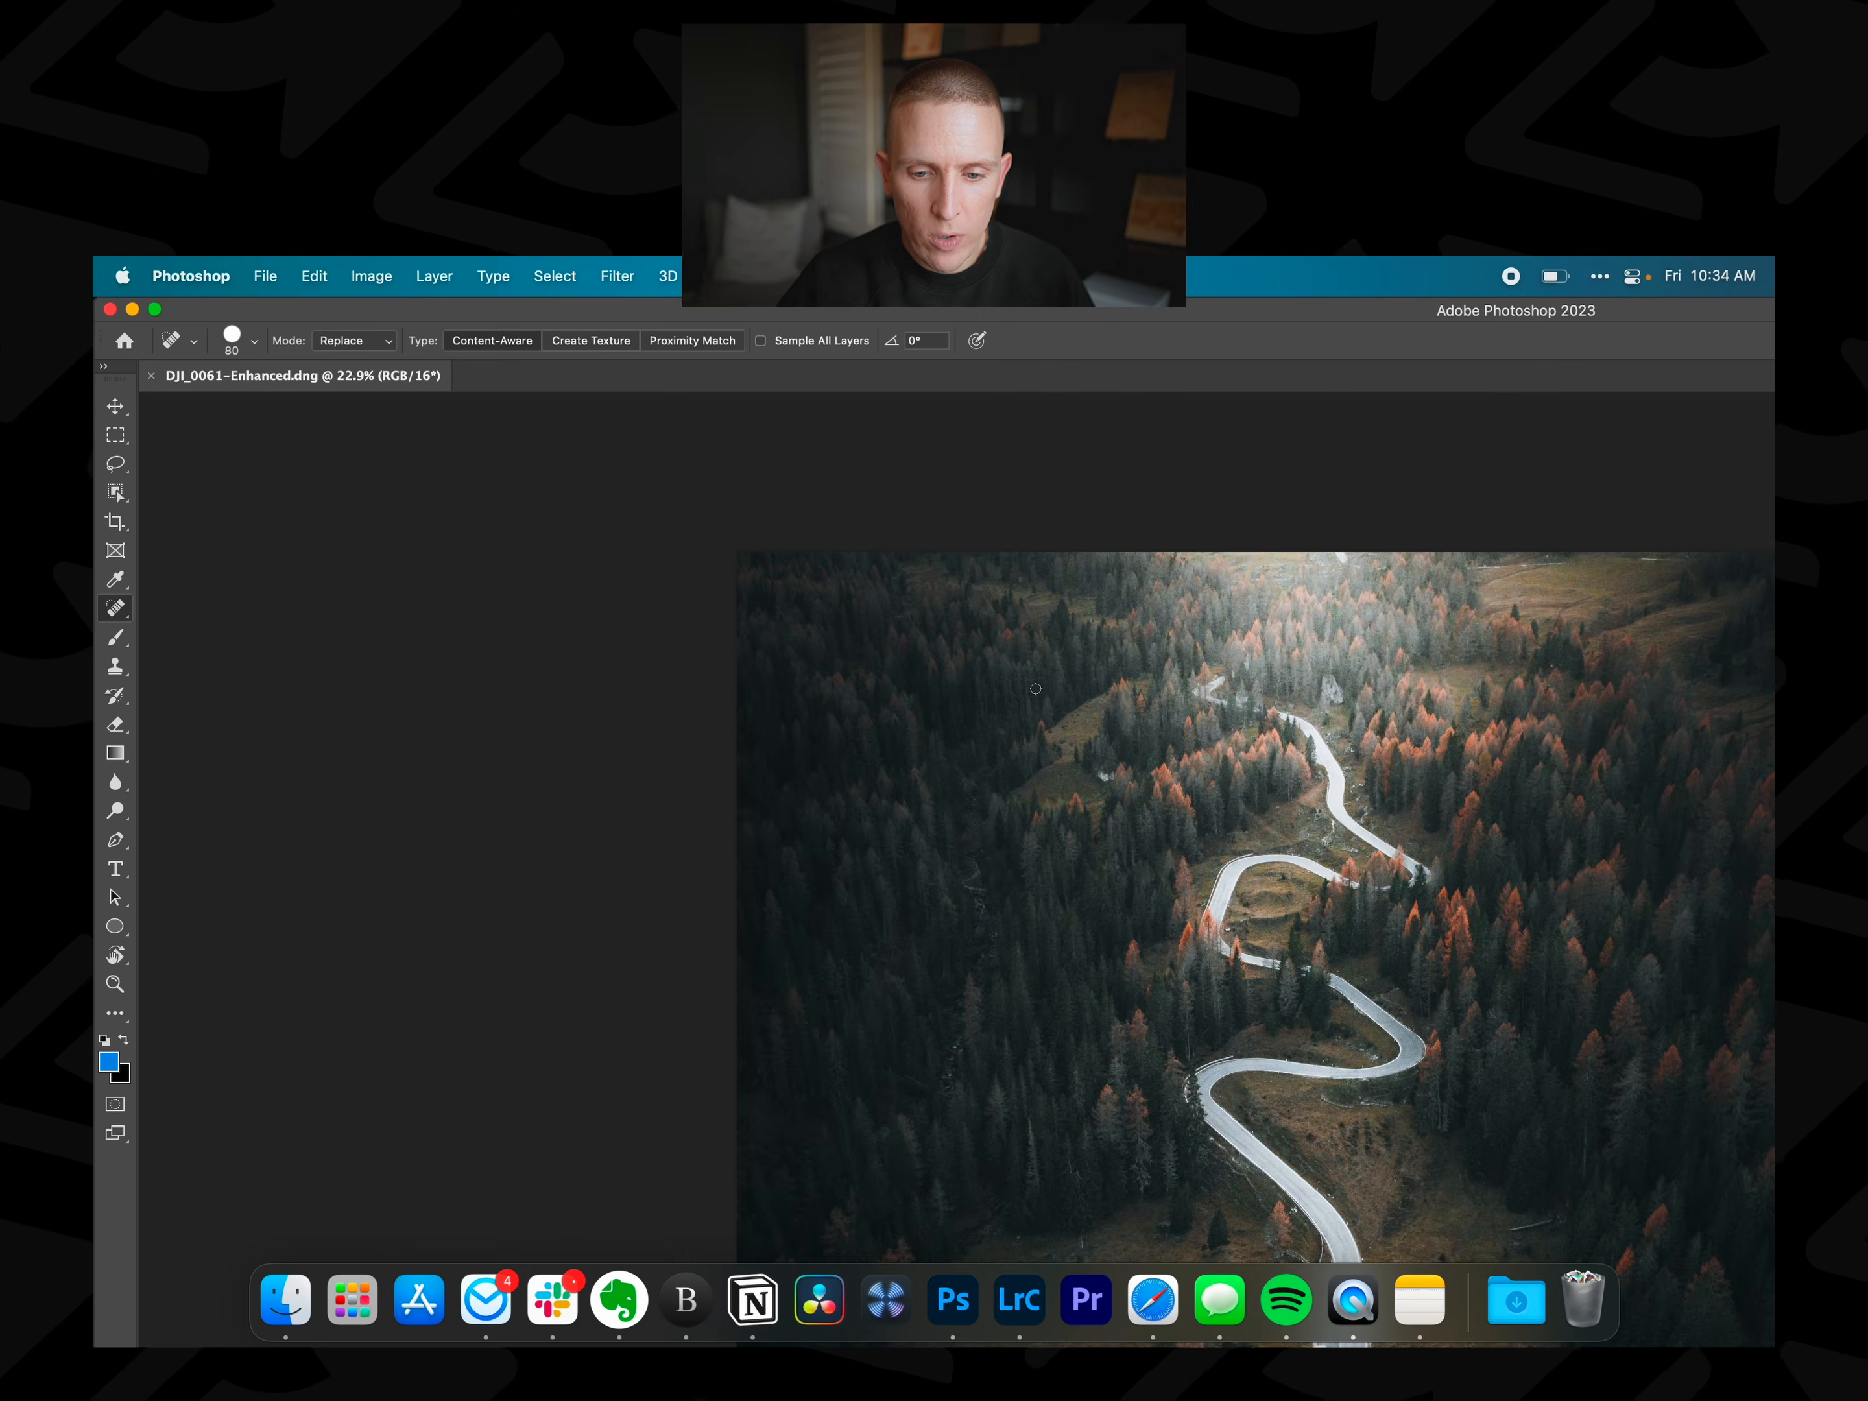
Paint over the dark car parked beside the road and the small white roadside marker with the Spot Healing Brush.
scroll(1034, 688, down, 2)
scroll(1034, 689, right, 3)
scroll(1034, 689, up, 3)
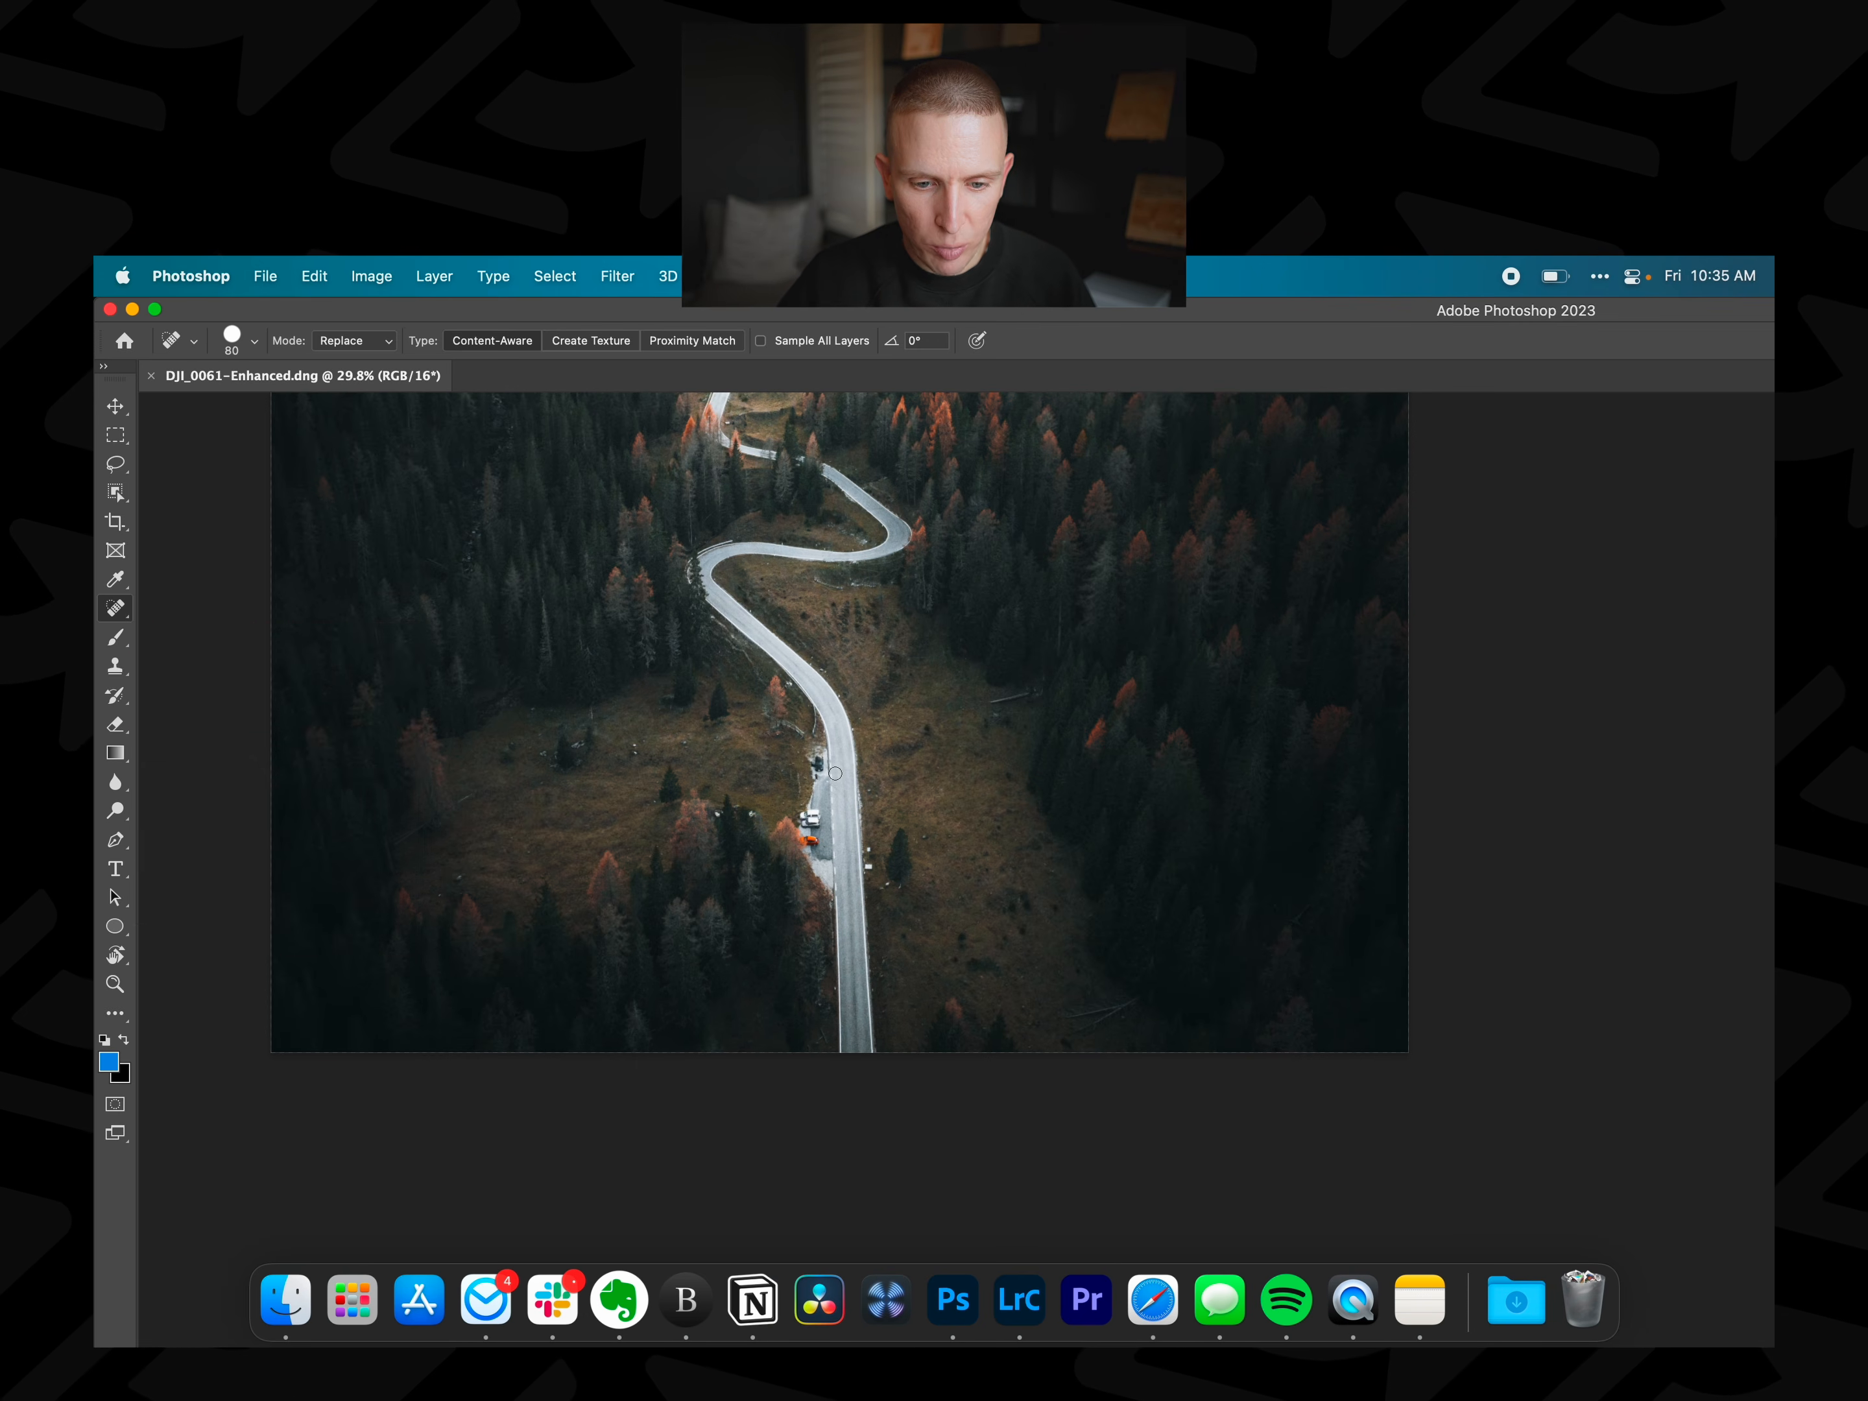
scroll(697, 714, up, 5)
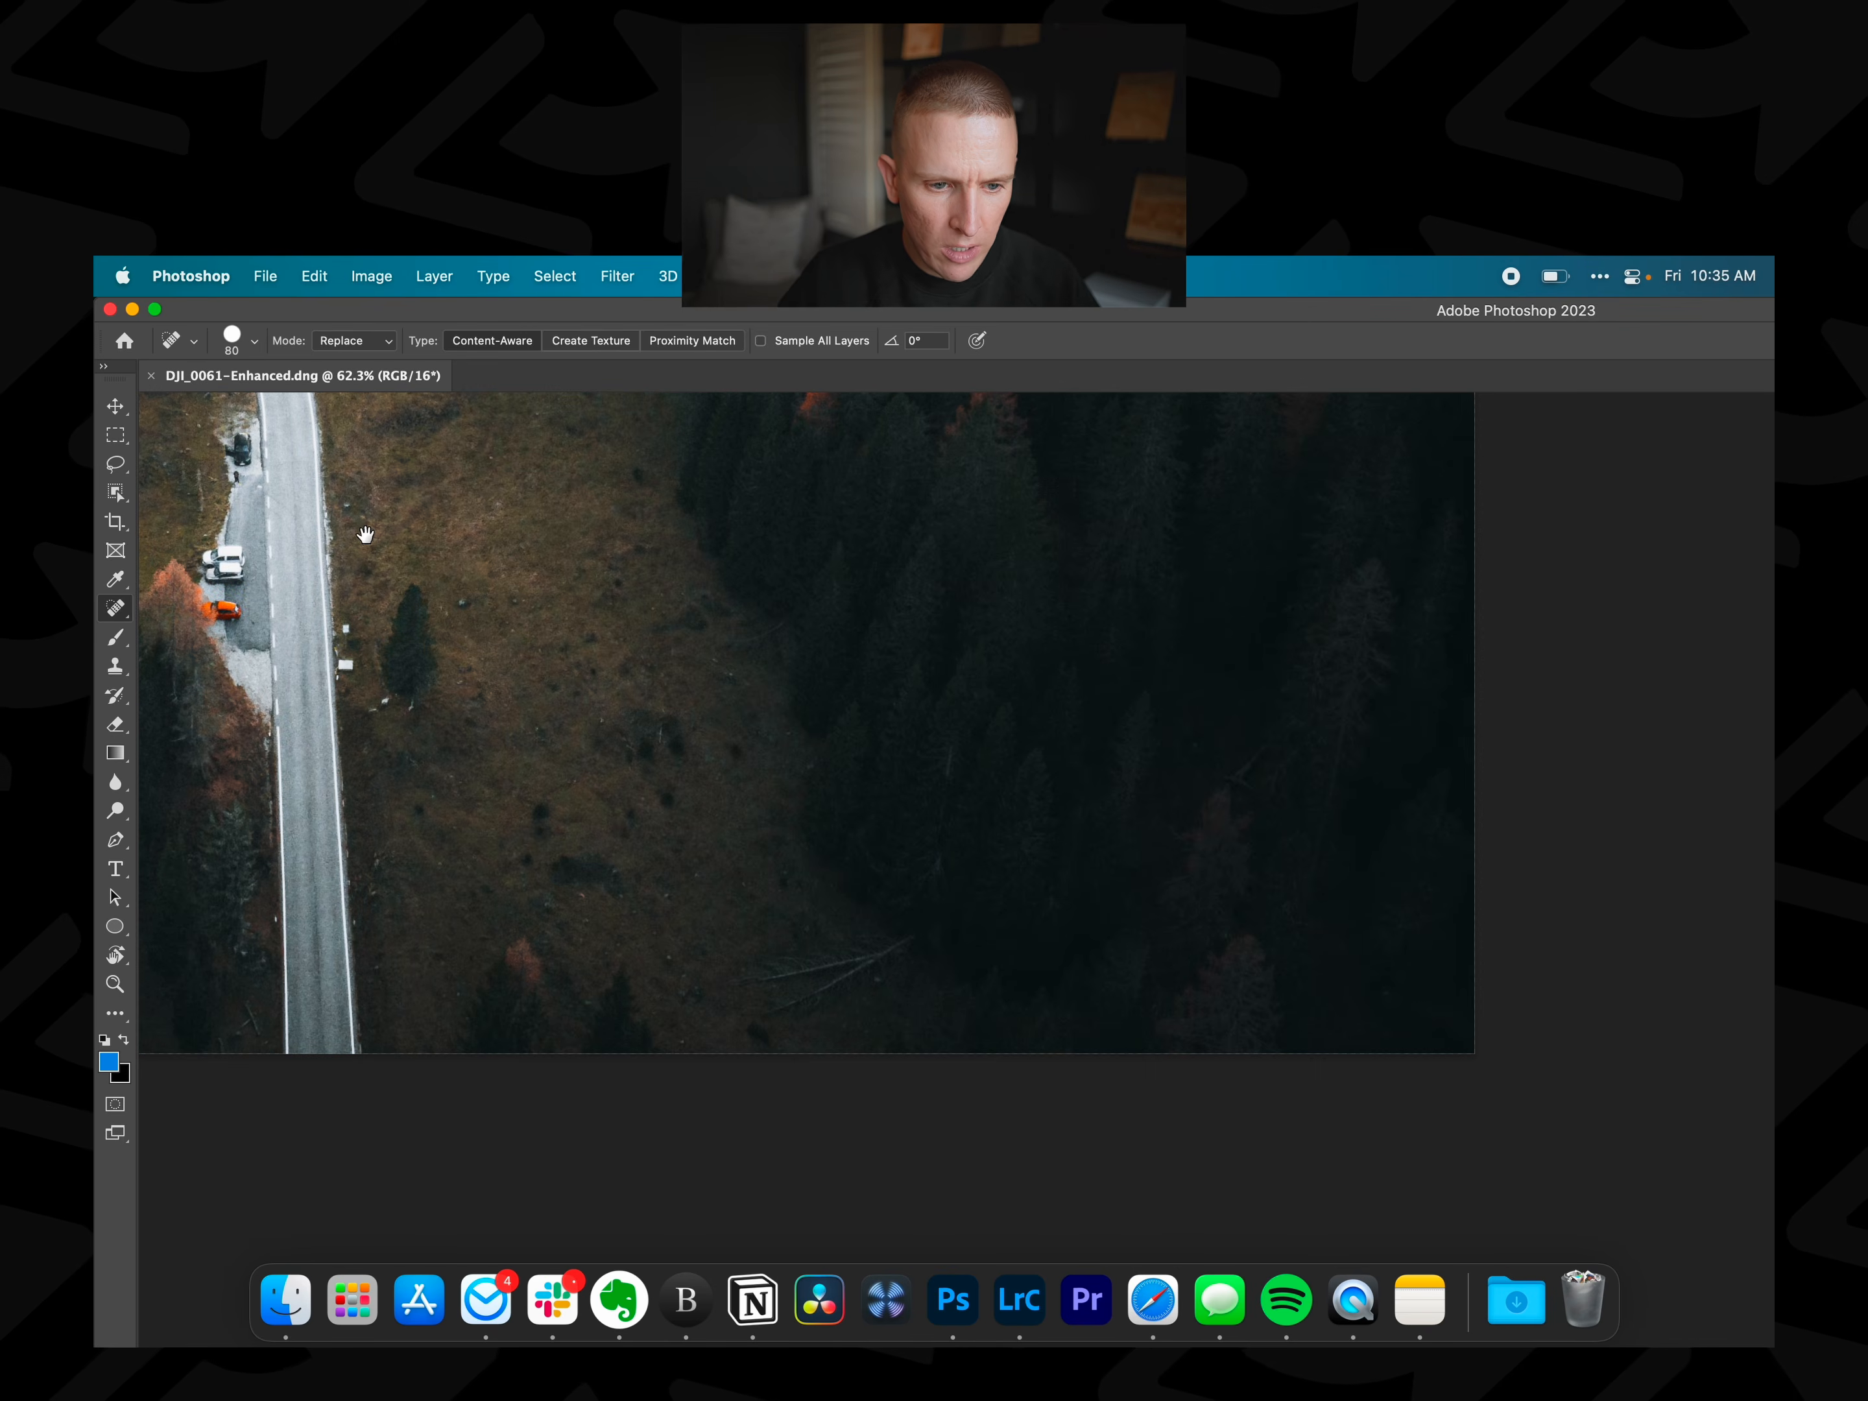
mouse_move(365, 534)
mouse_down()
mouse_move(787, 850)
mouse_move(843, 959)
mouse_up()
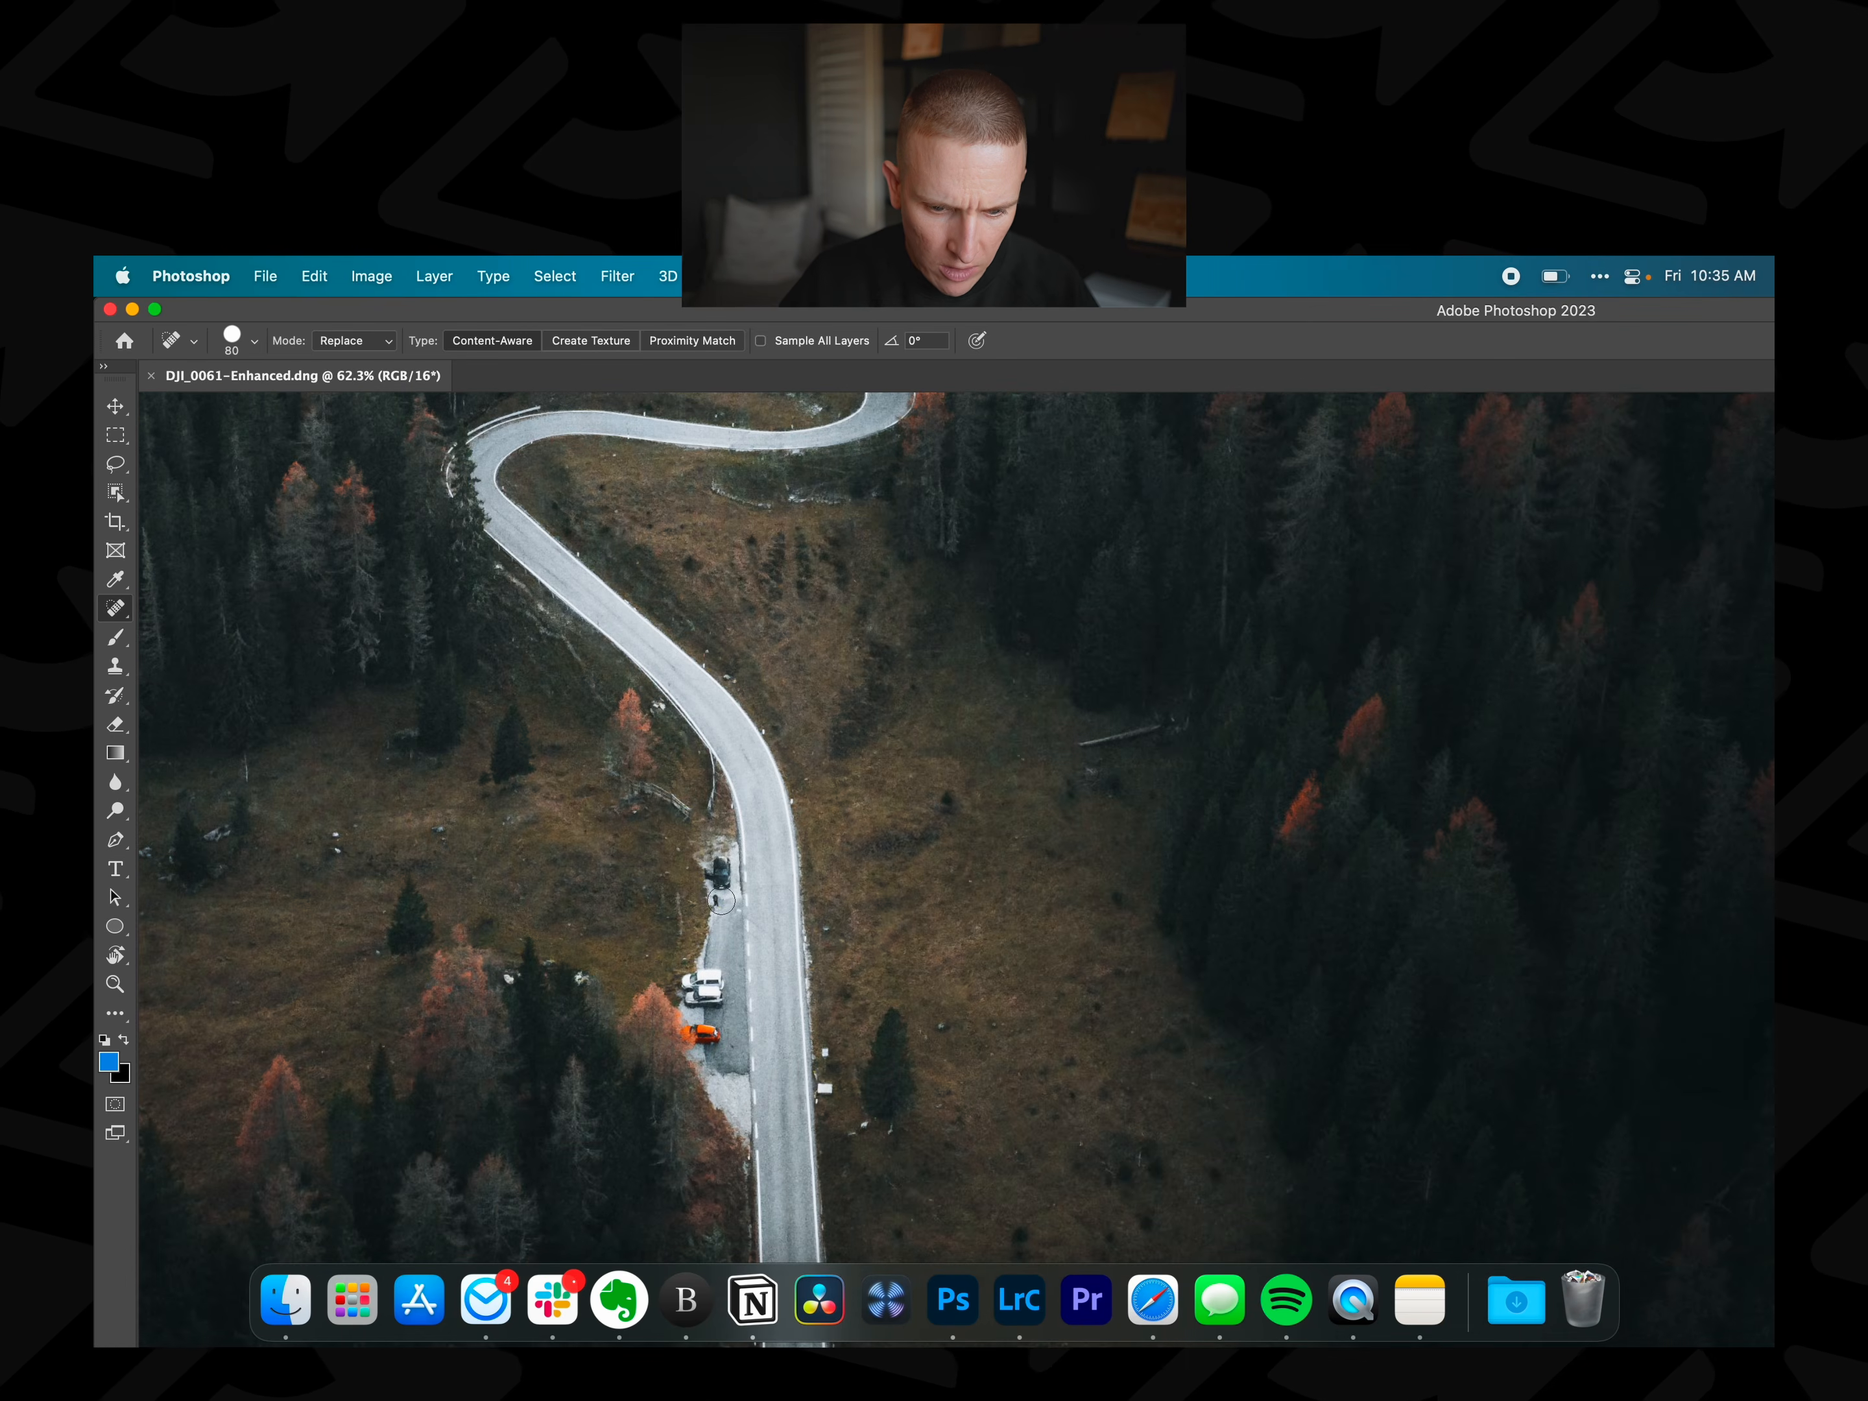
drag(723, 901, 713, 884)
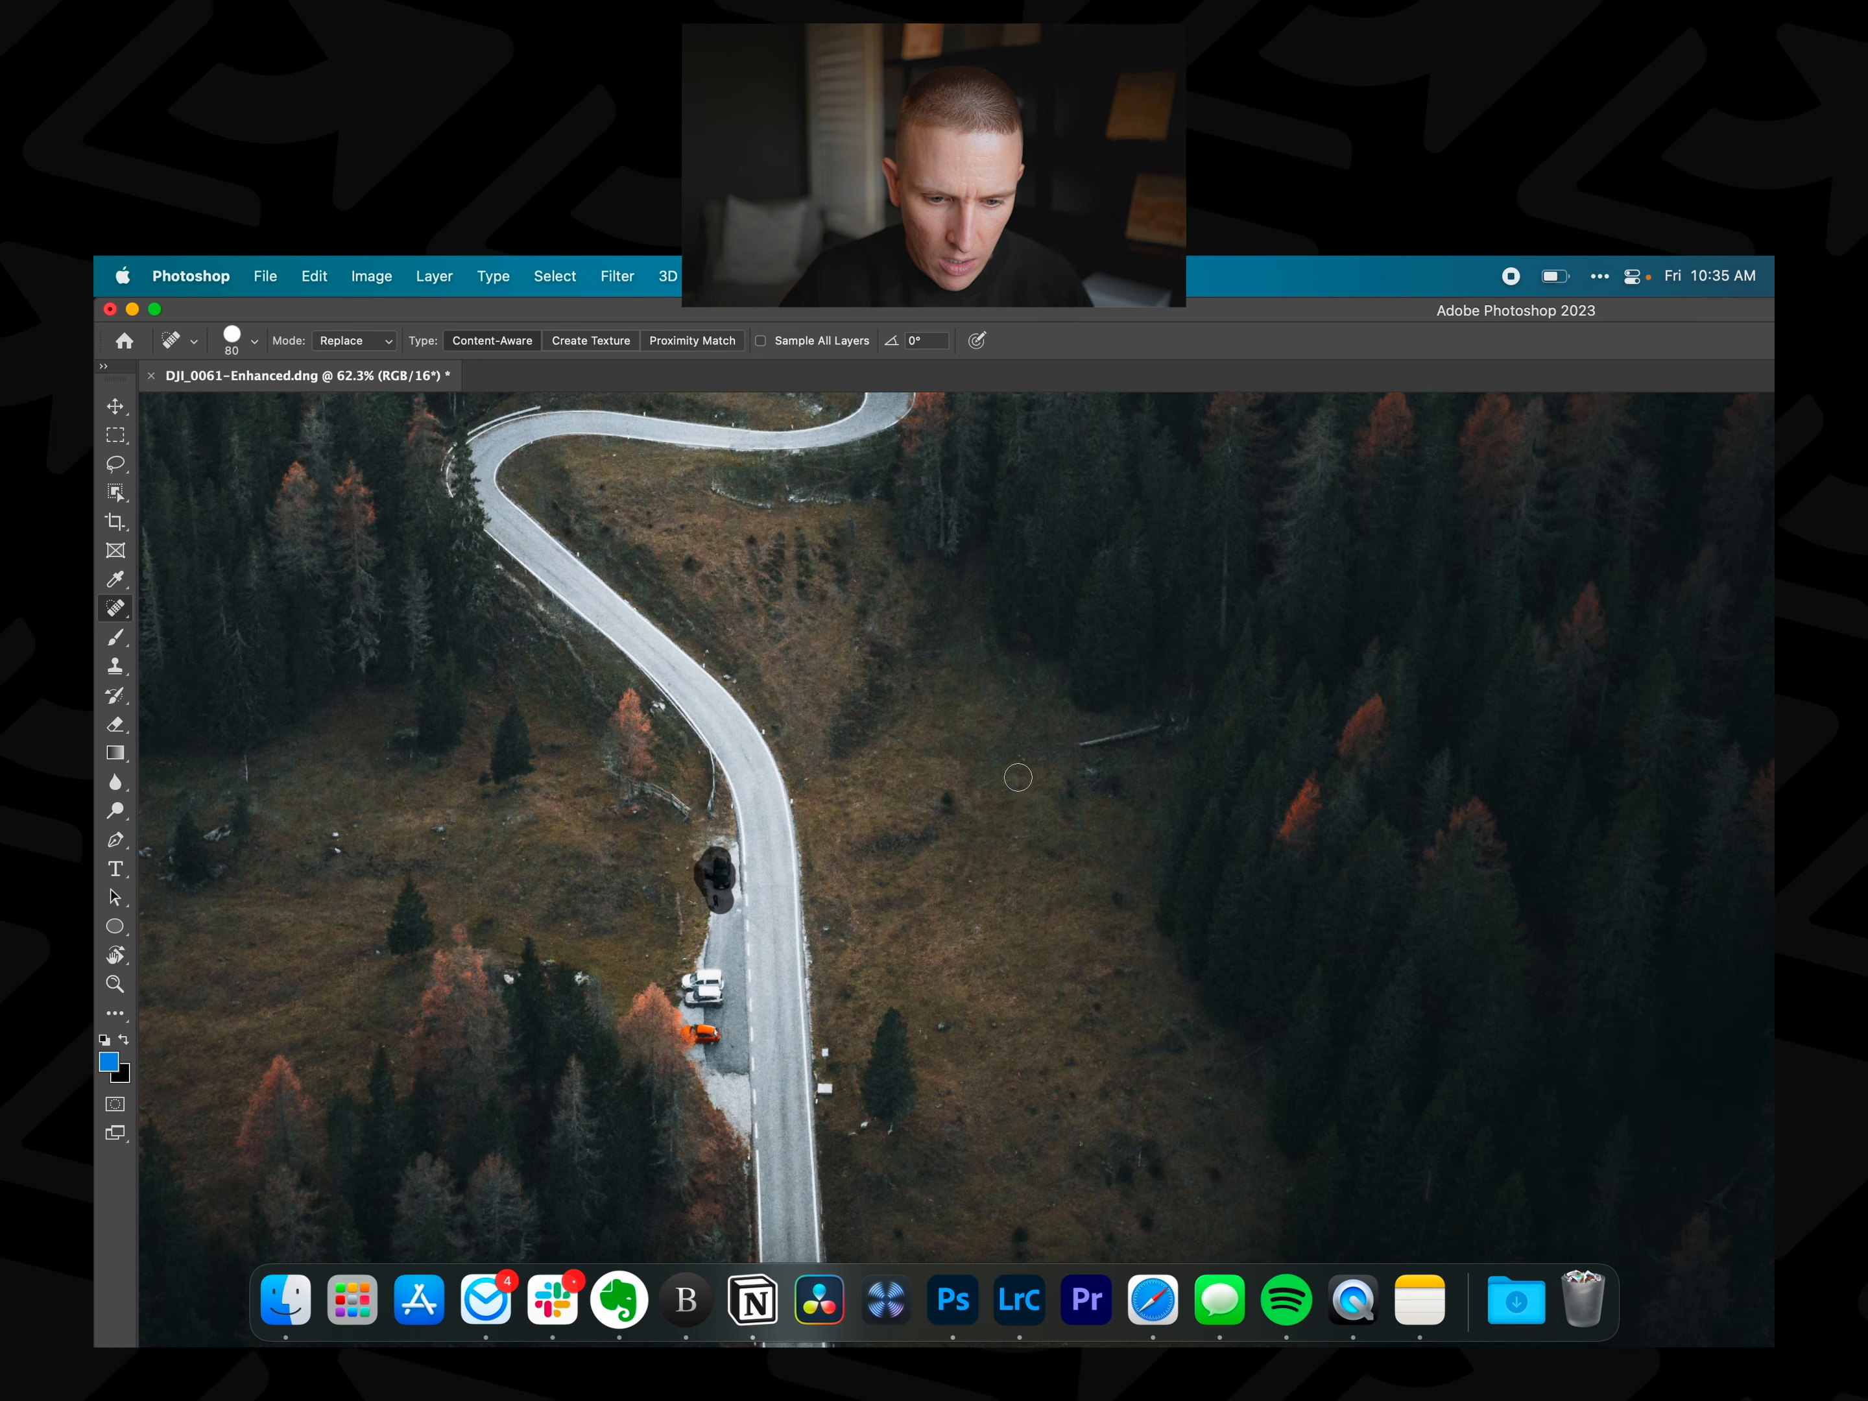
click(824, 1053)
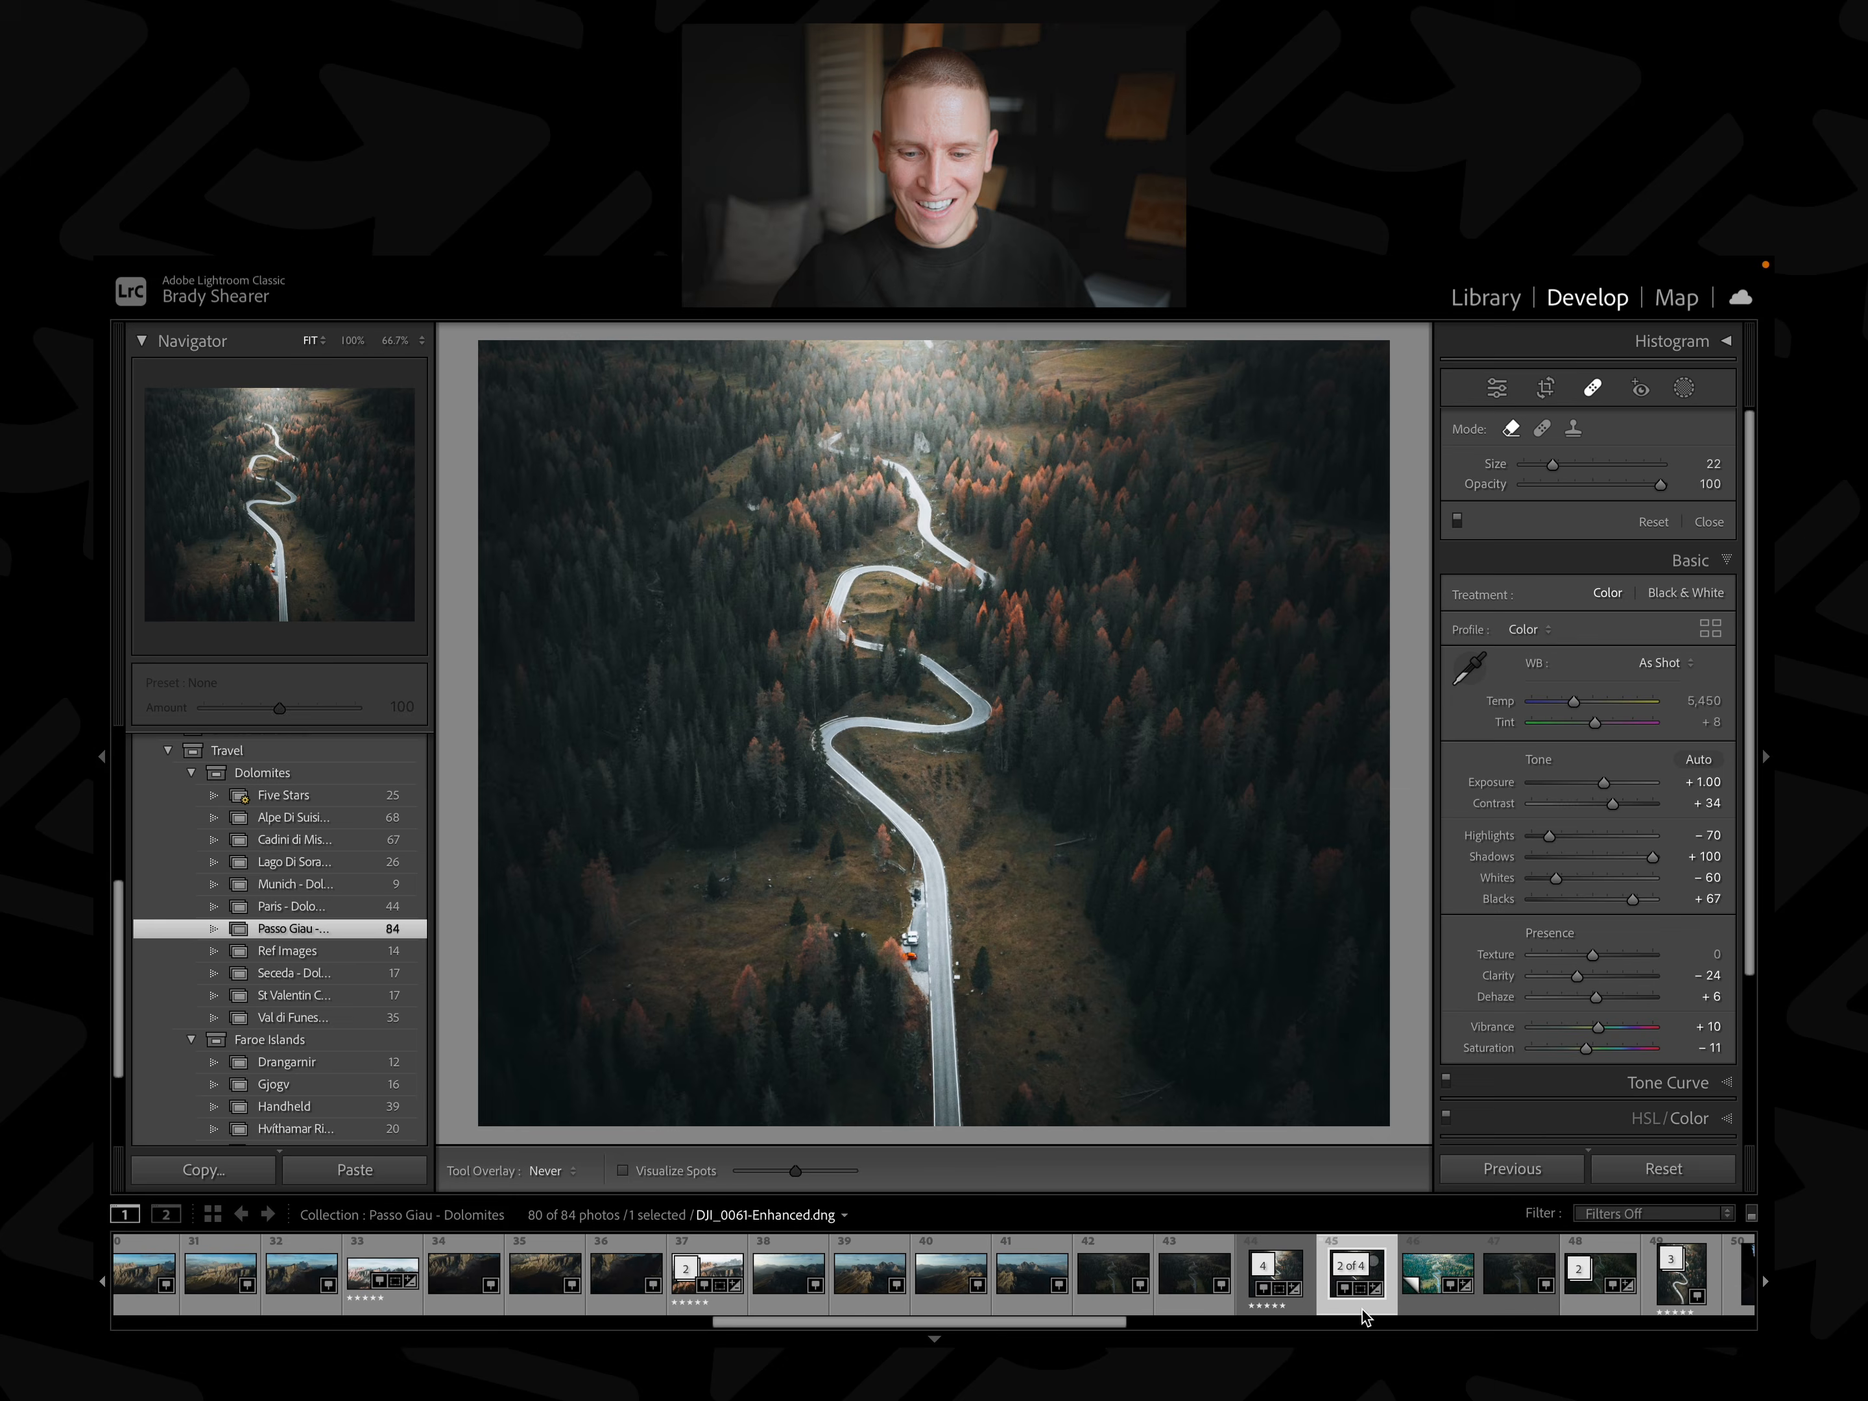
Open DJI_0061-Enhanced.dng Copy 1 and reset the Blue channel's Saturation to 0 in the HSL/Color adjustments.
click(1431, 1310)
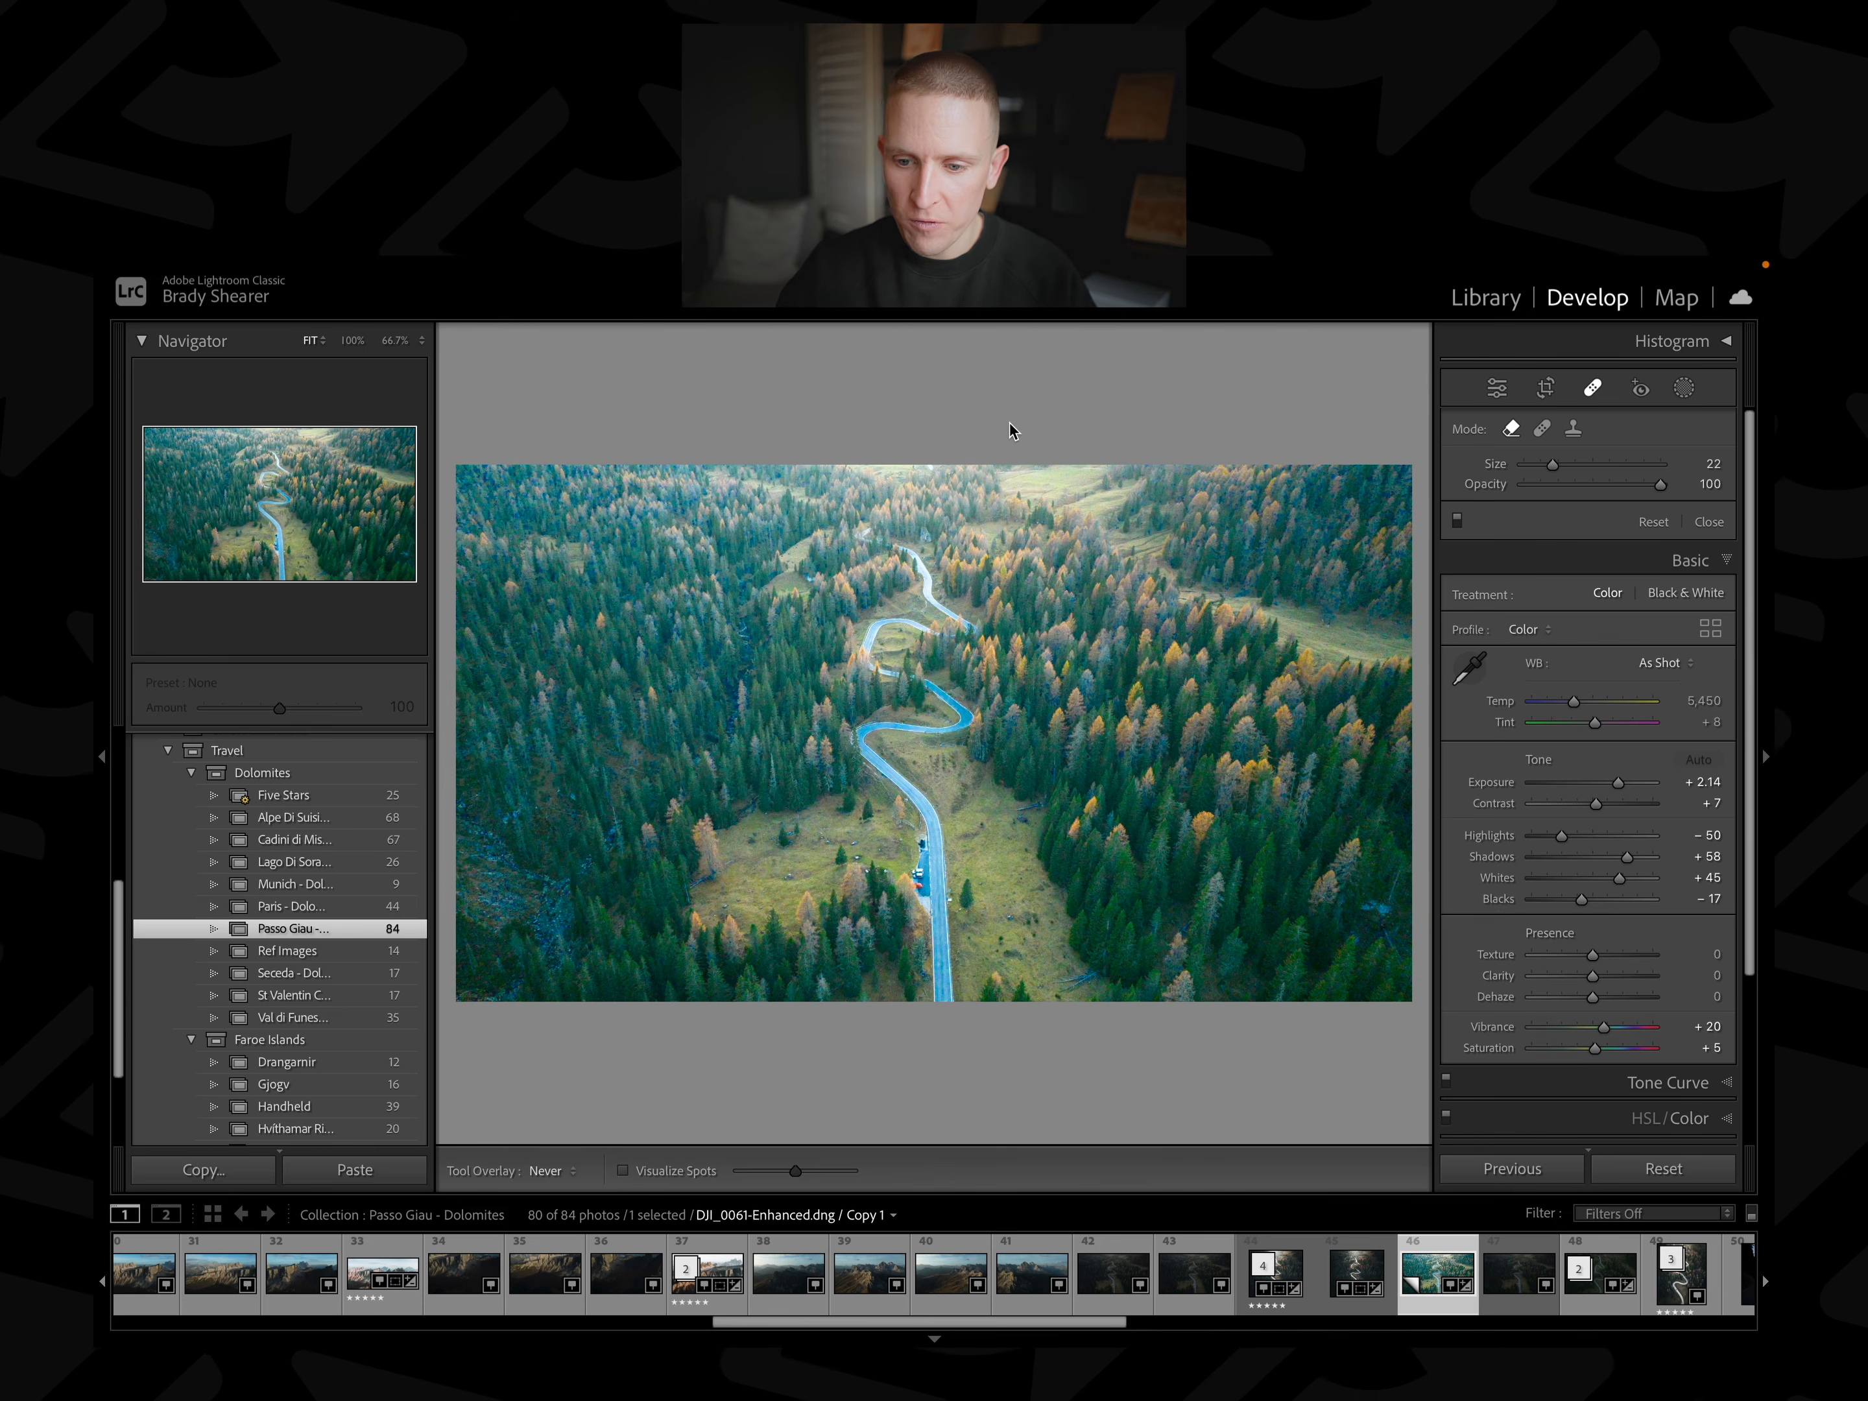
click(1646, 1121)
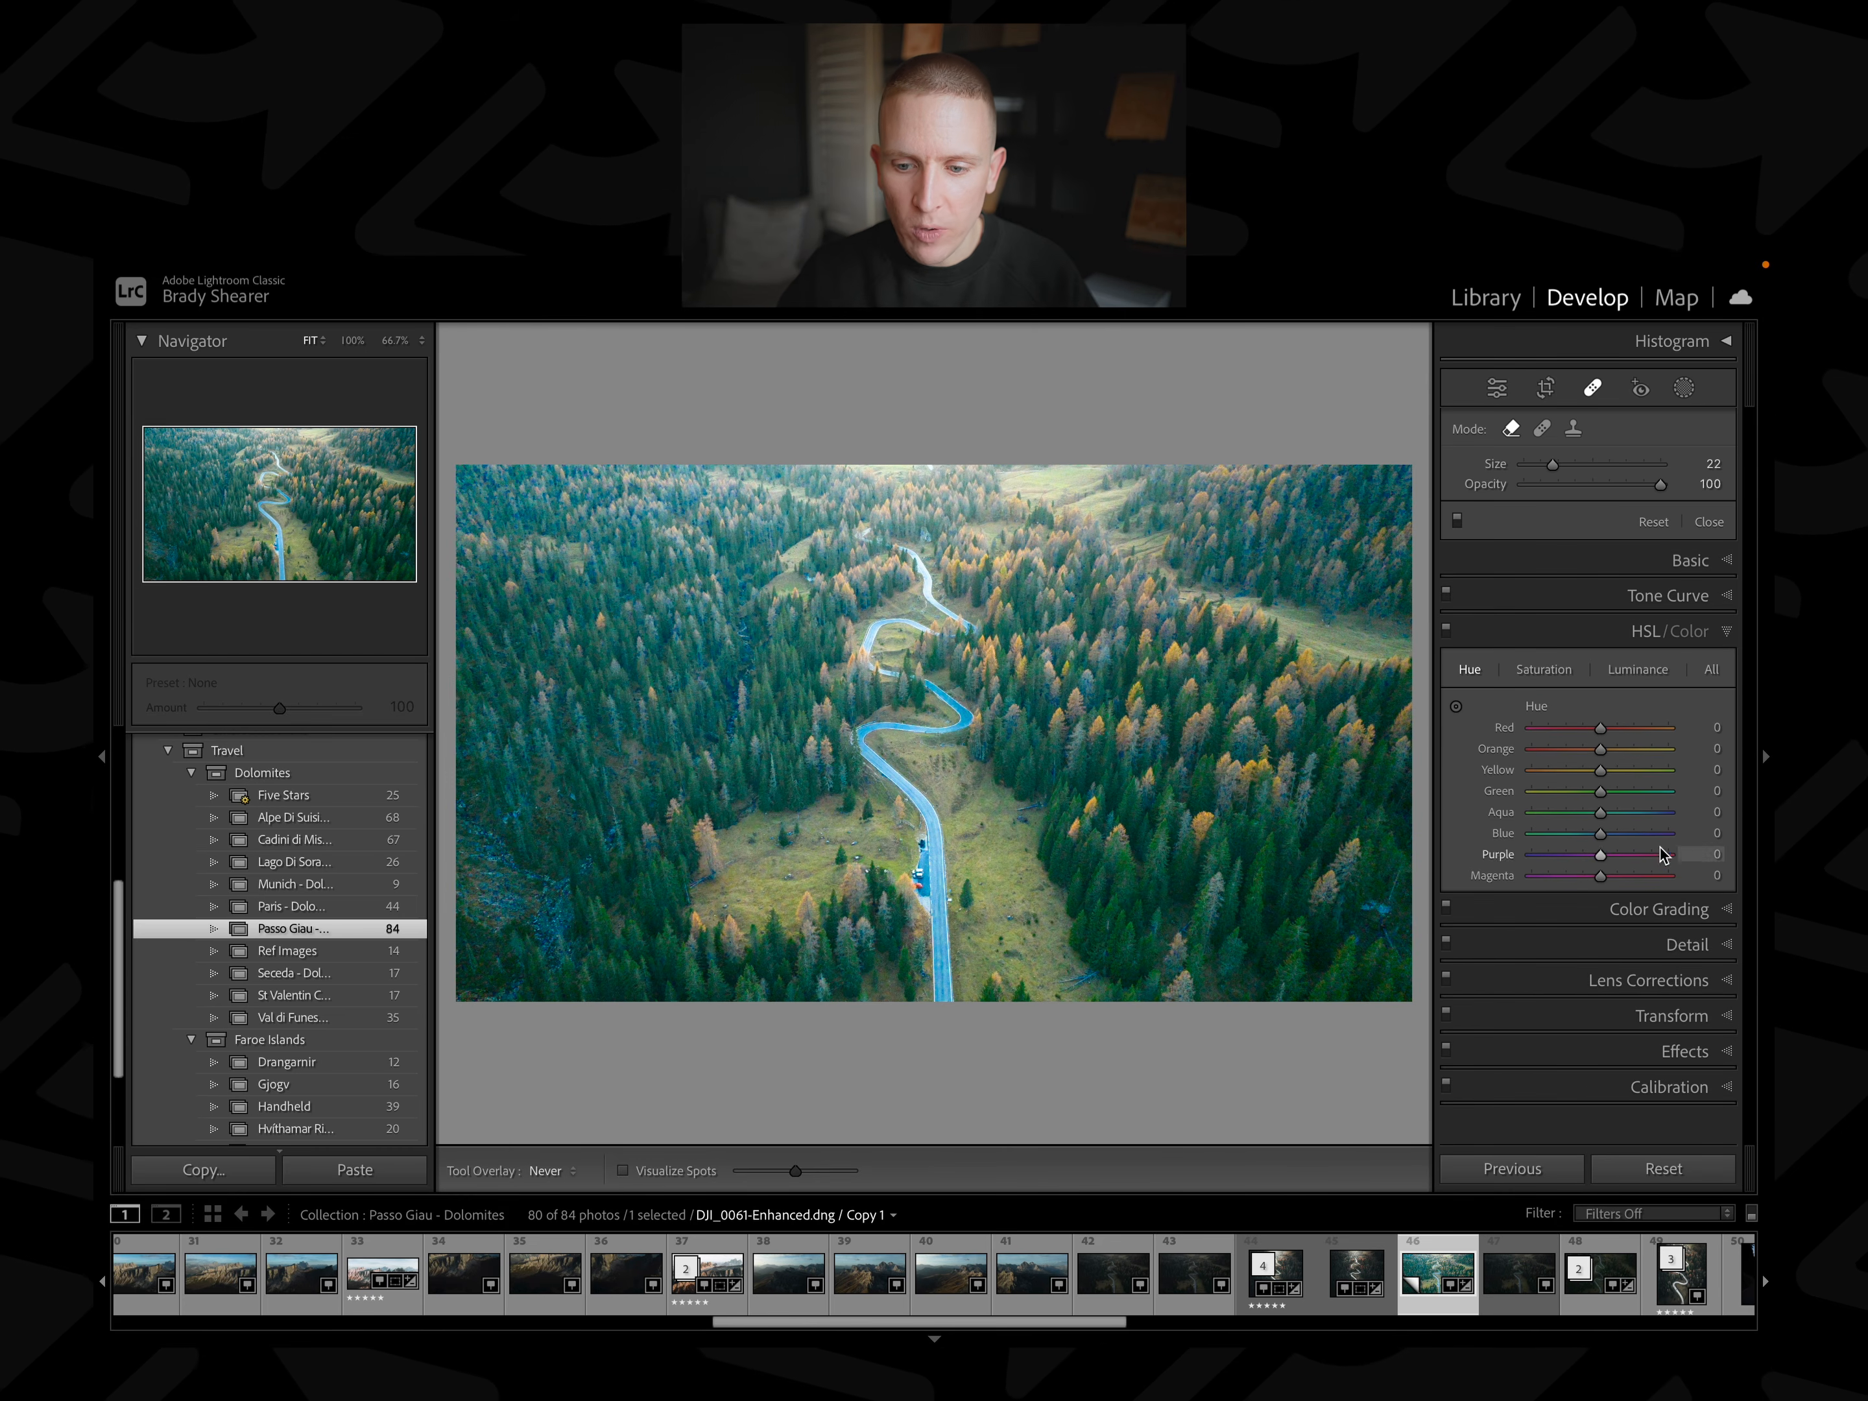
click(1688, 636)
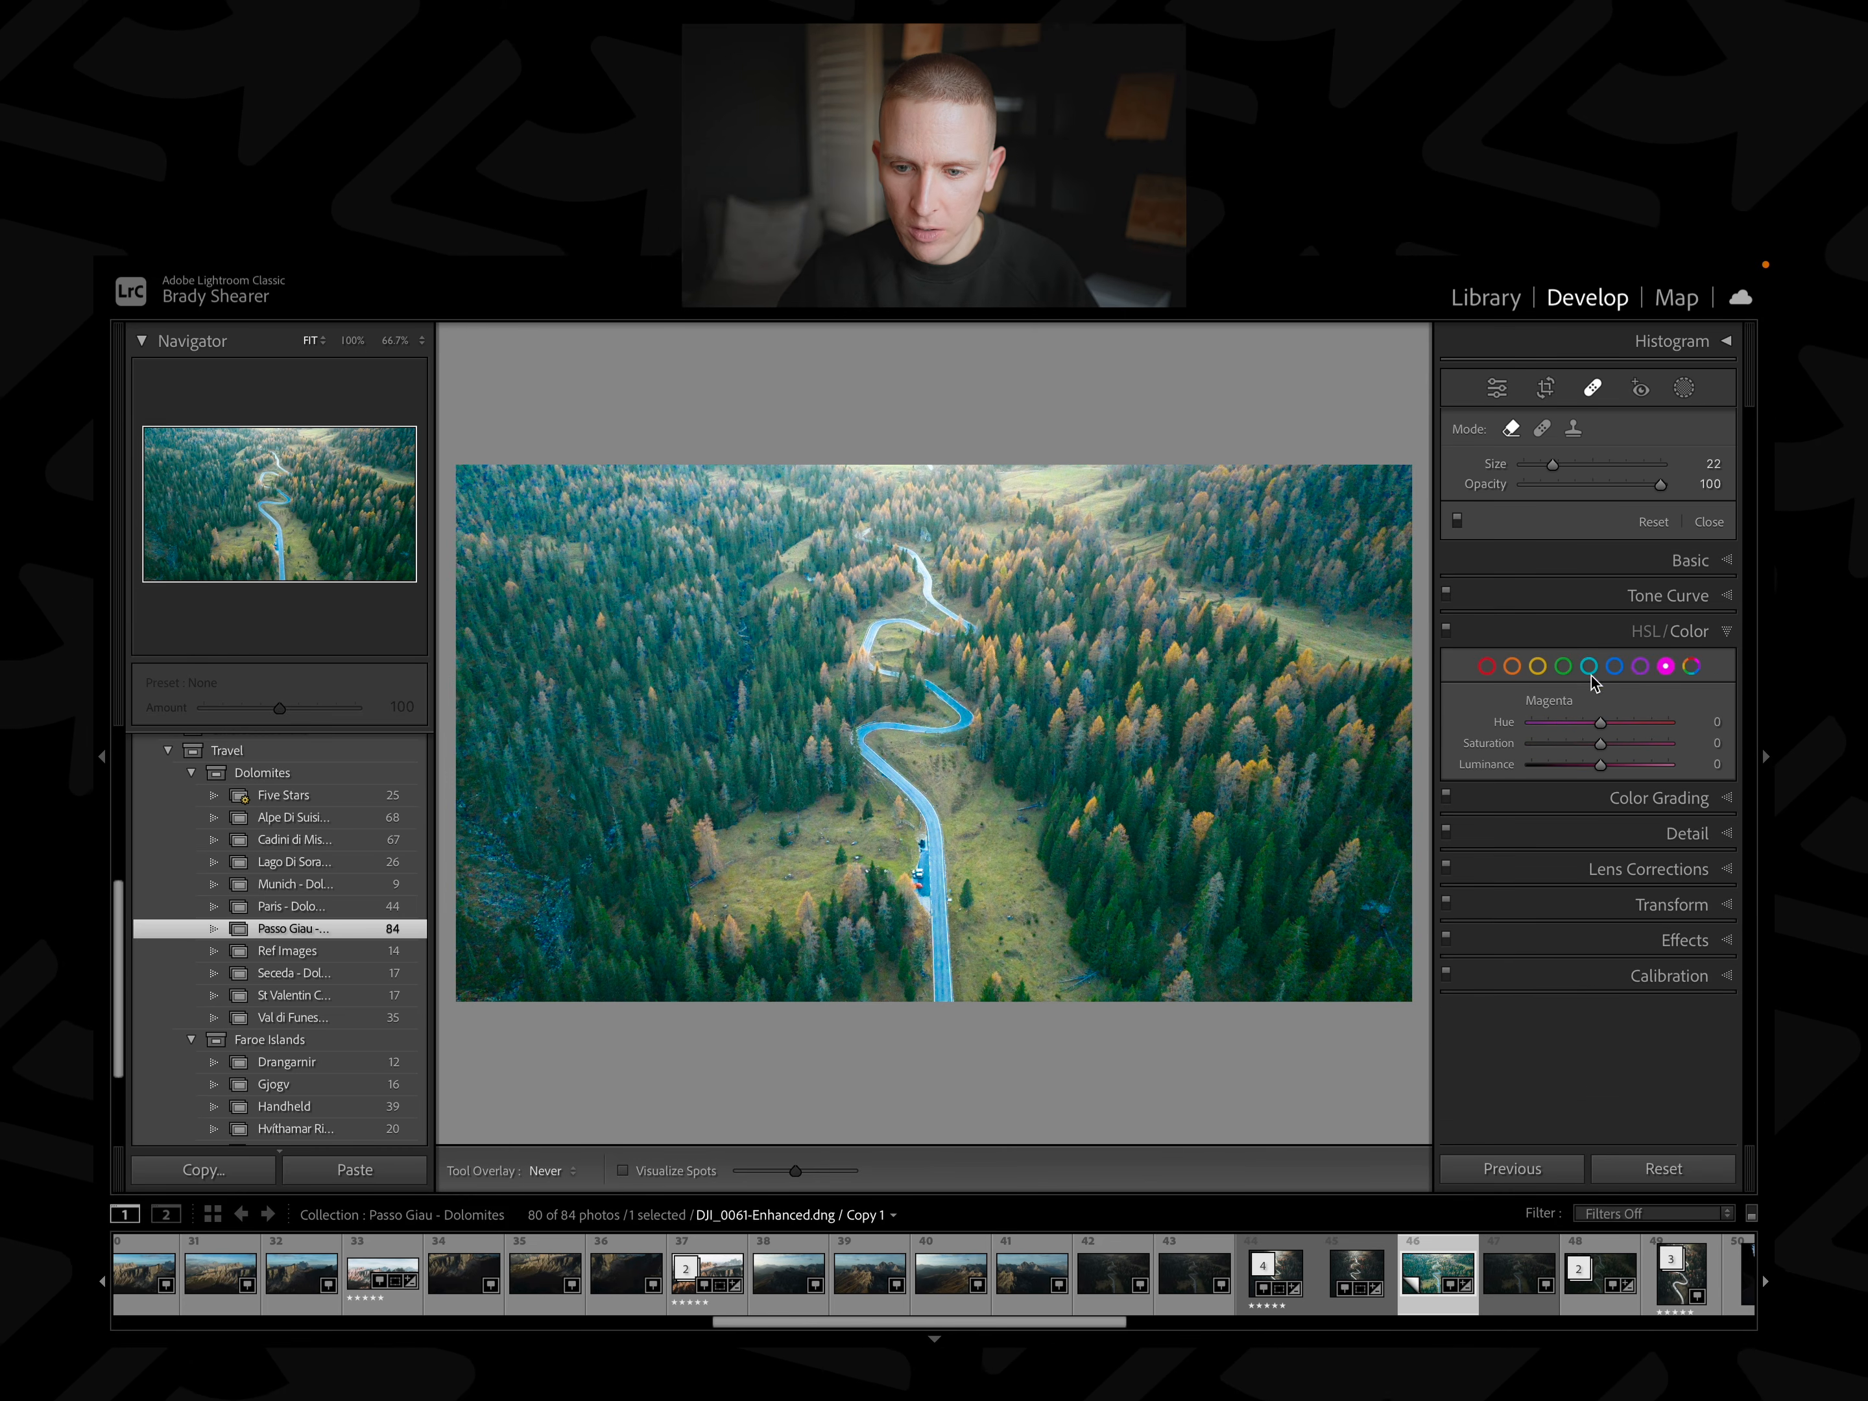
double_click(1488, 751)
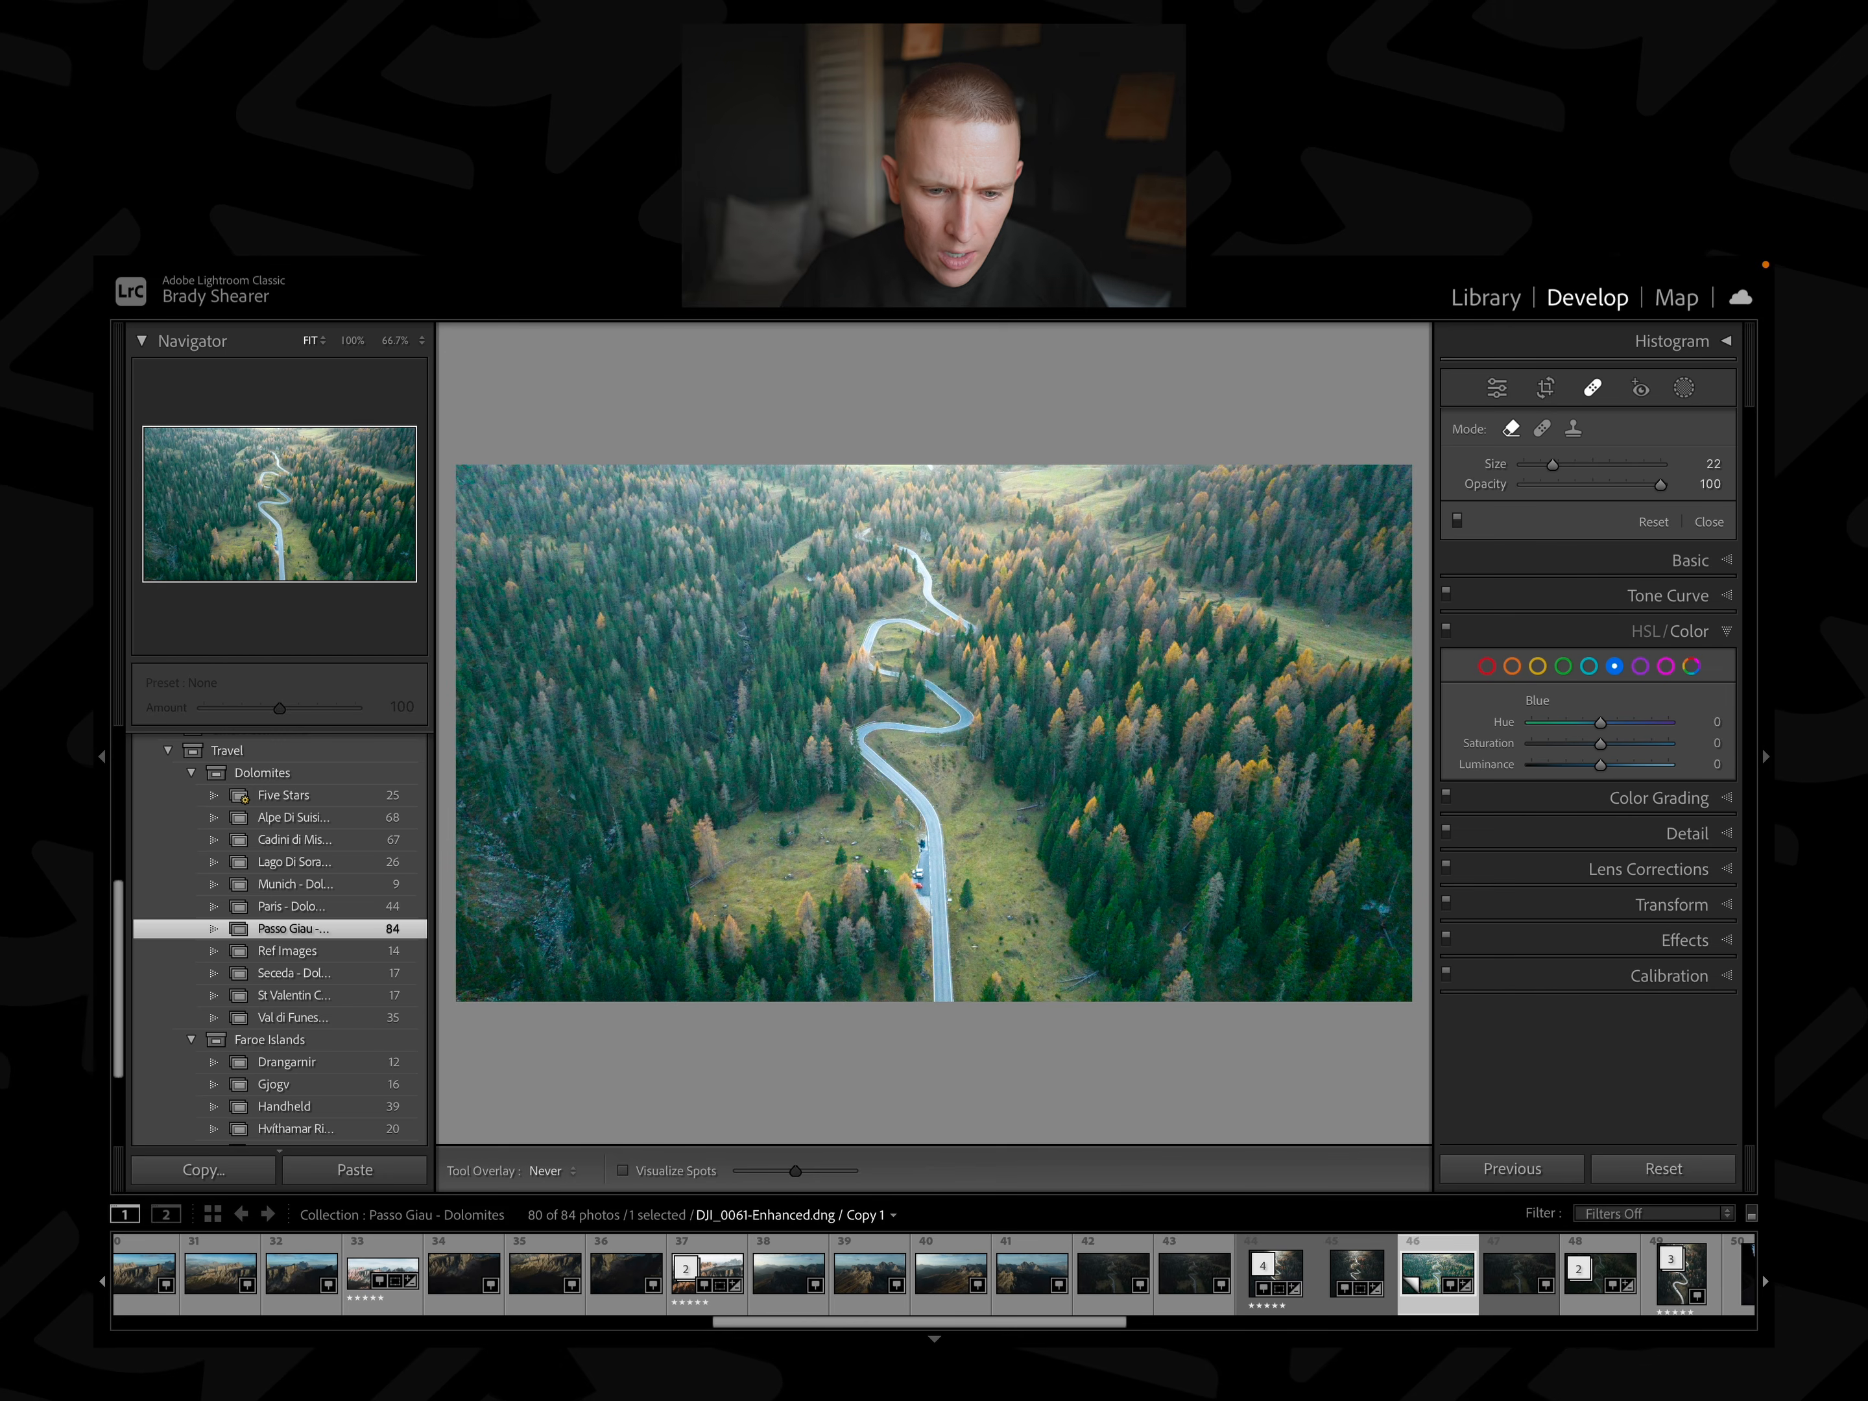
Examine the colours of the forest and the rocky stream bed in the photo's lower-left area up close.
key(z)
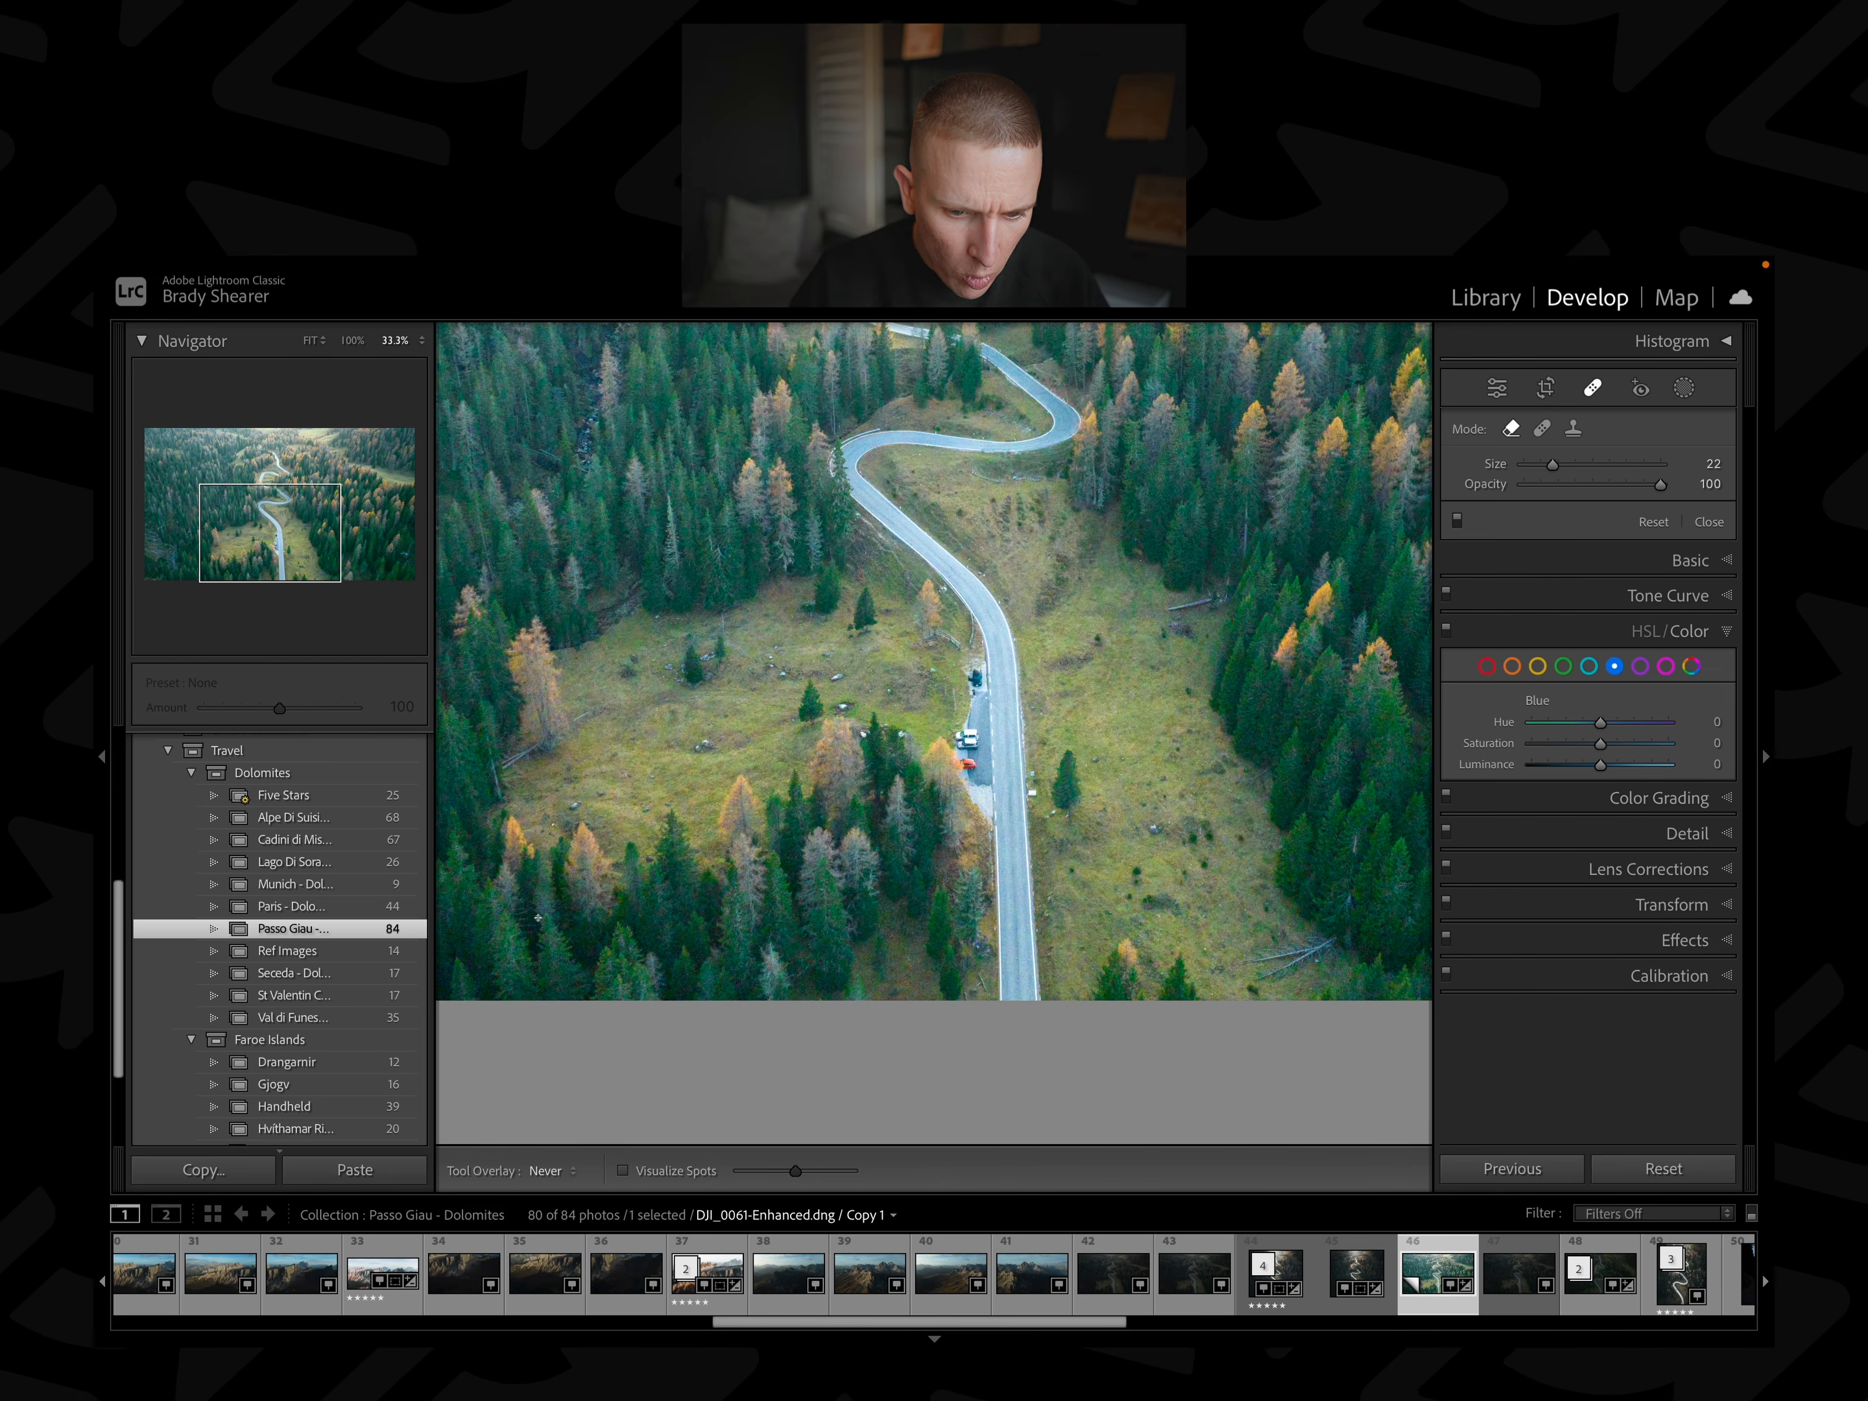
click(544, 921)
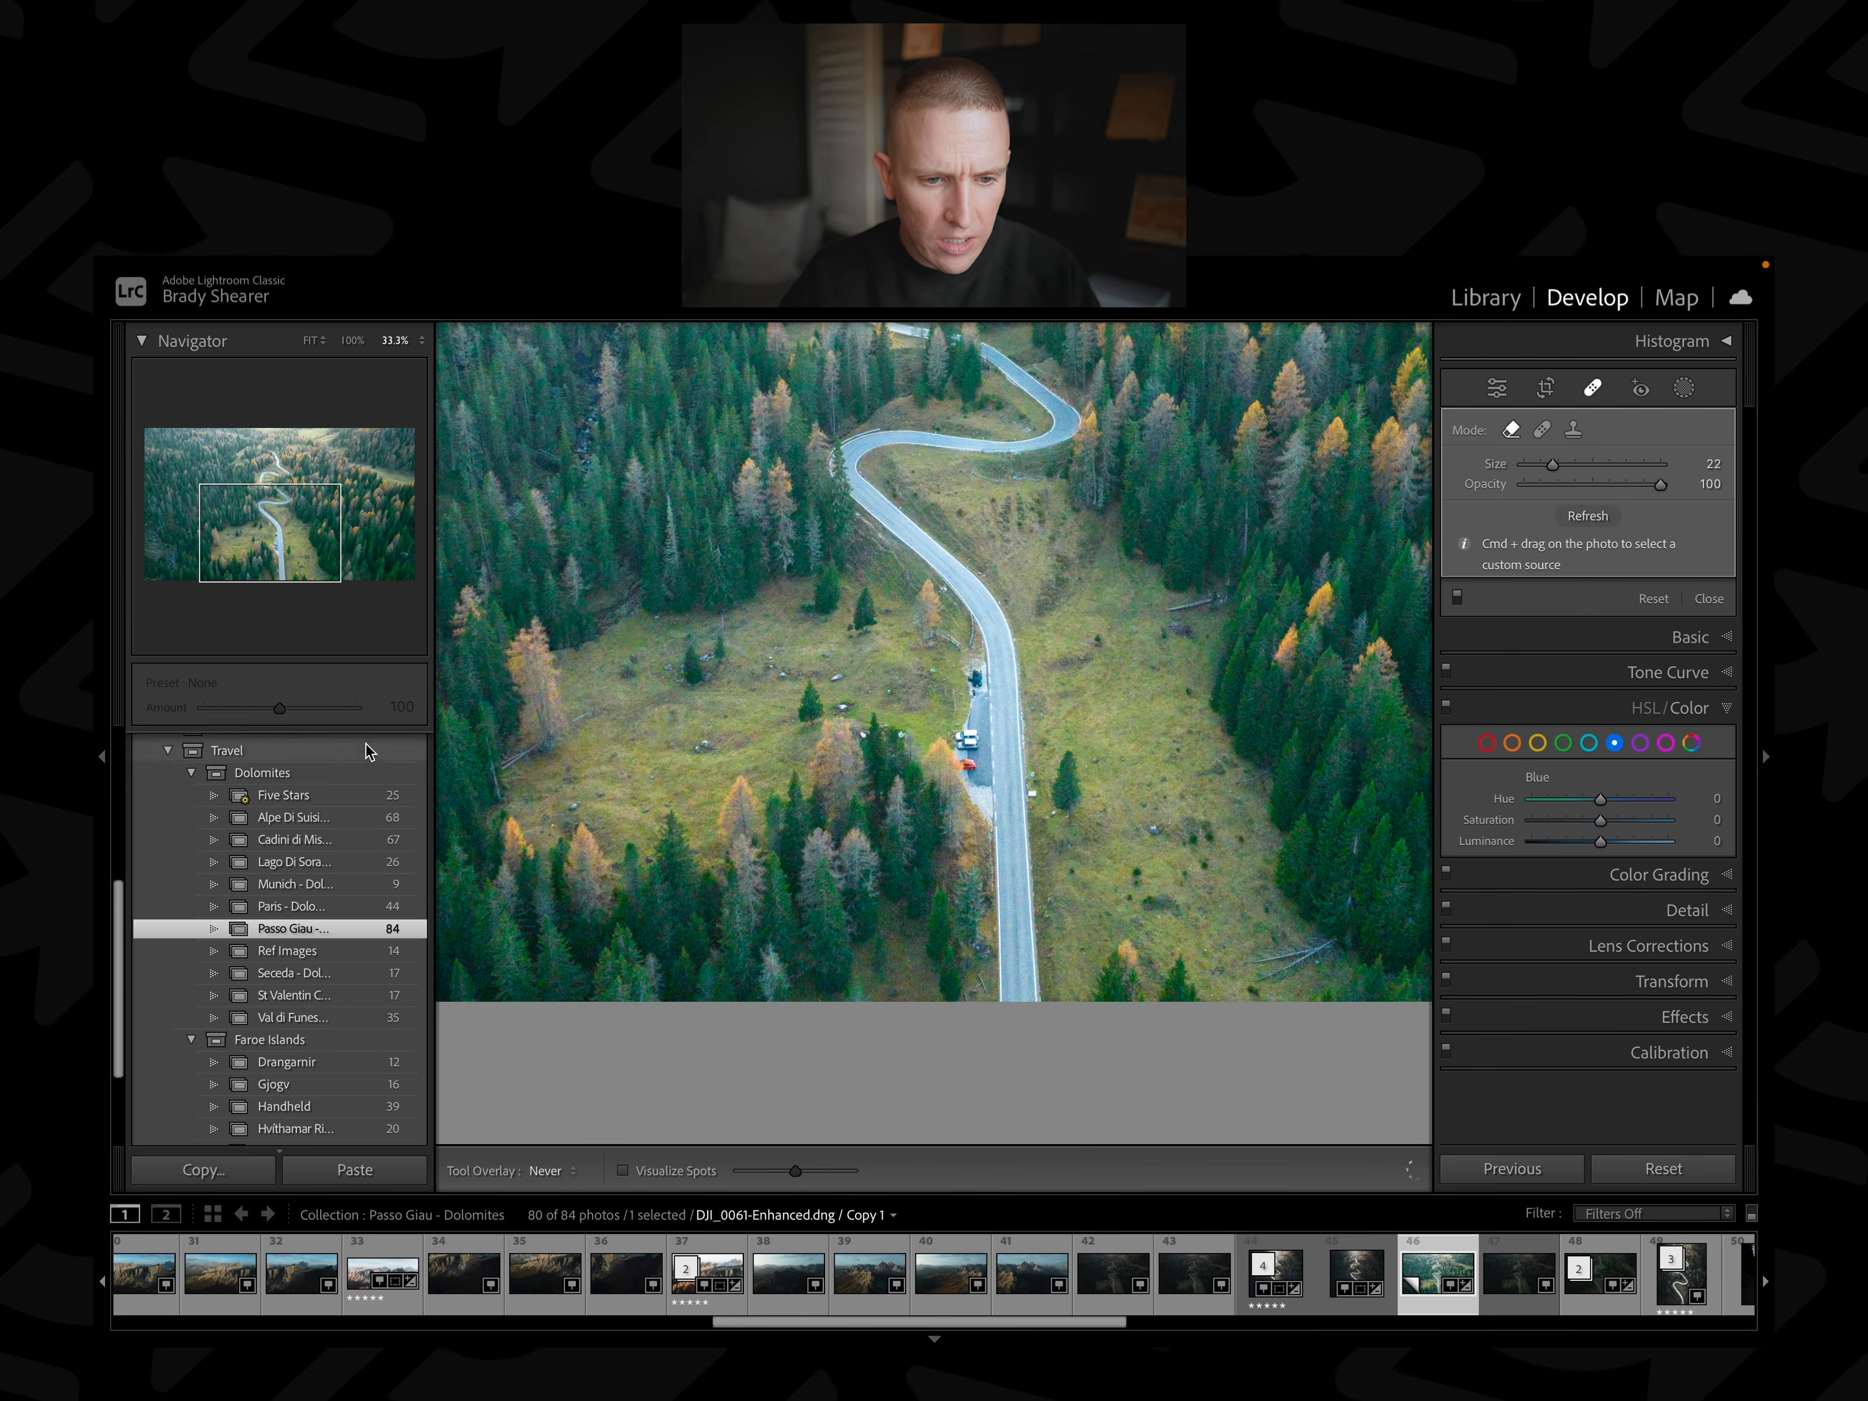
key(v)
key(v)
drag(762, 709, 871, 759)
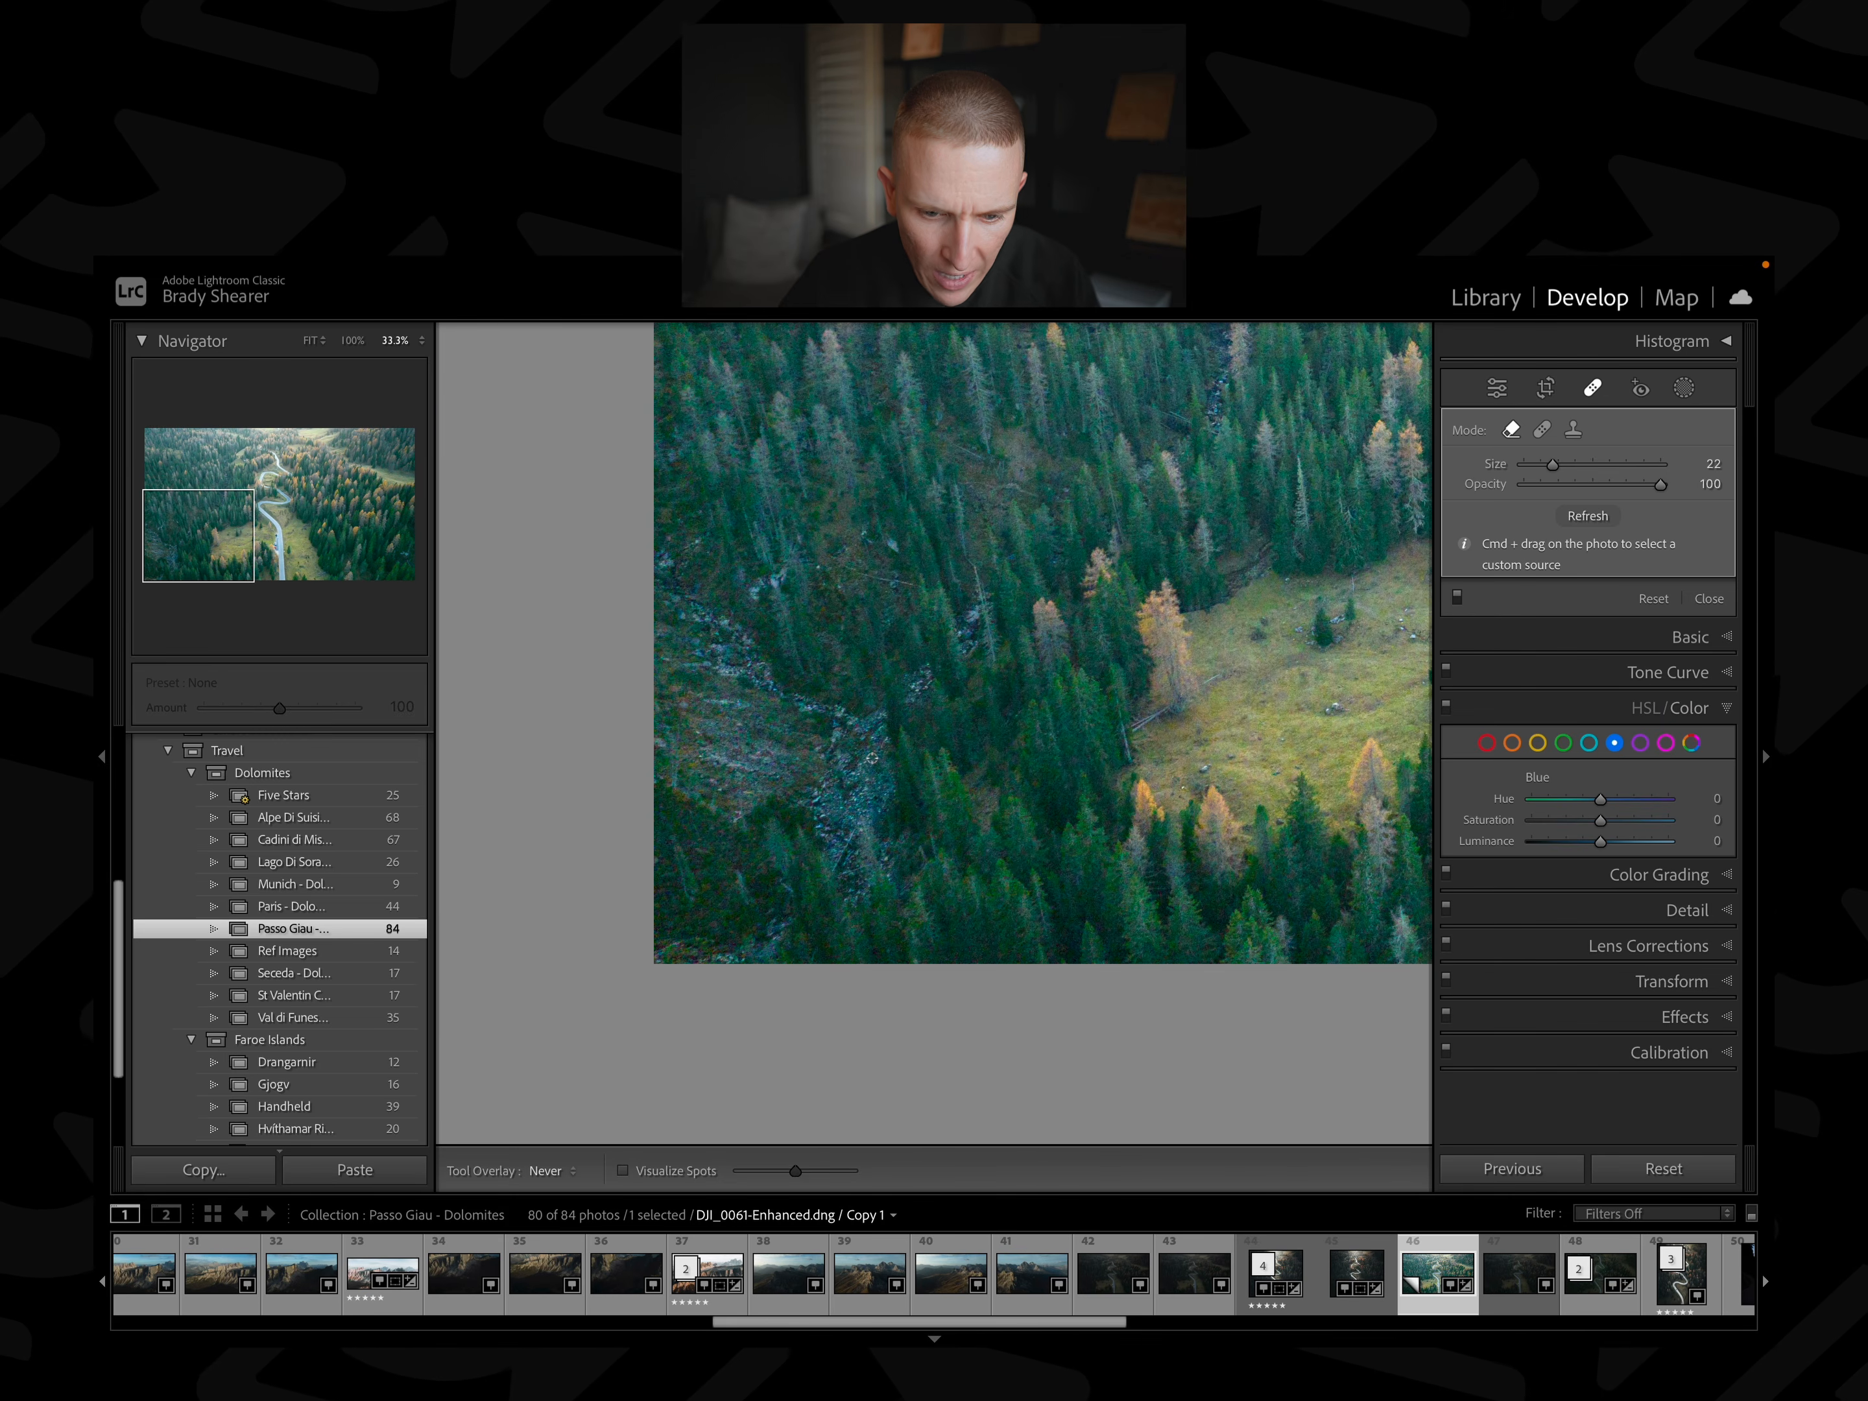
key(super+equal)
key(super+equal)
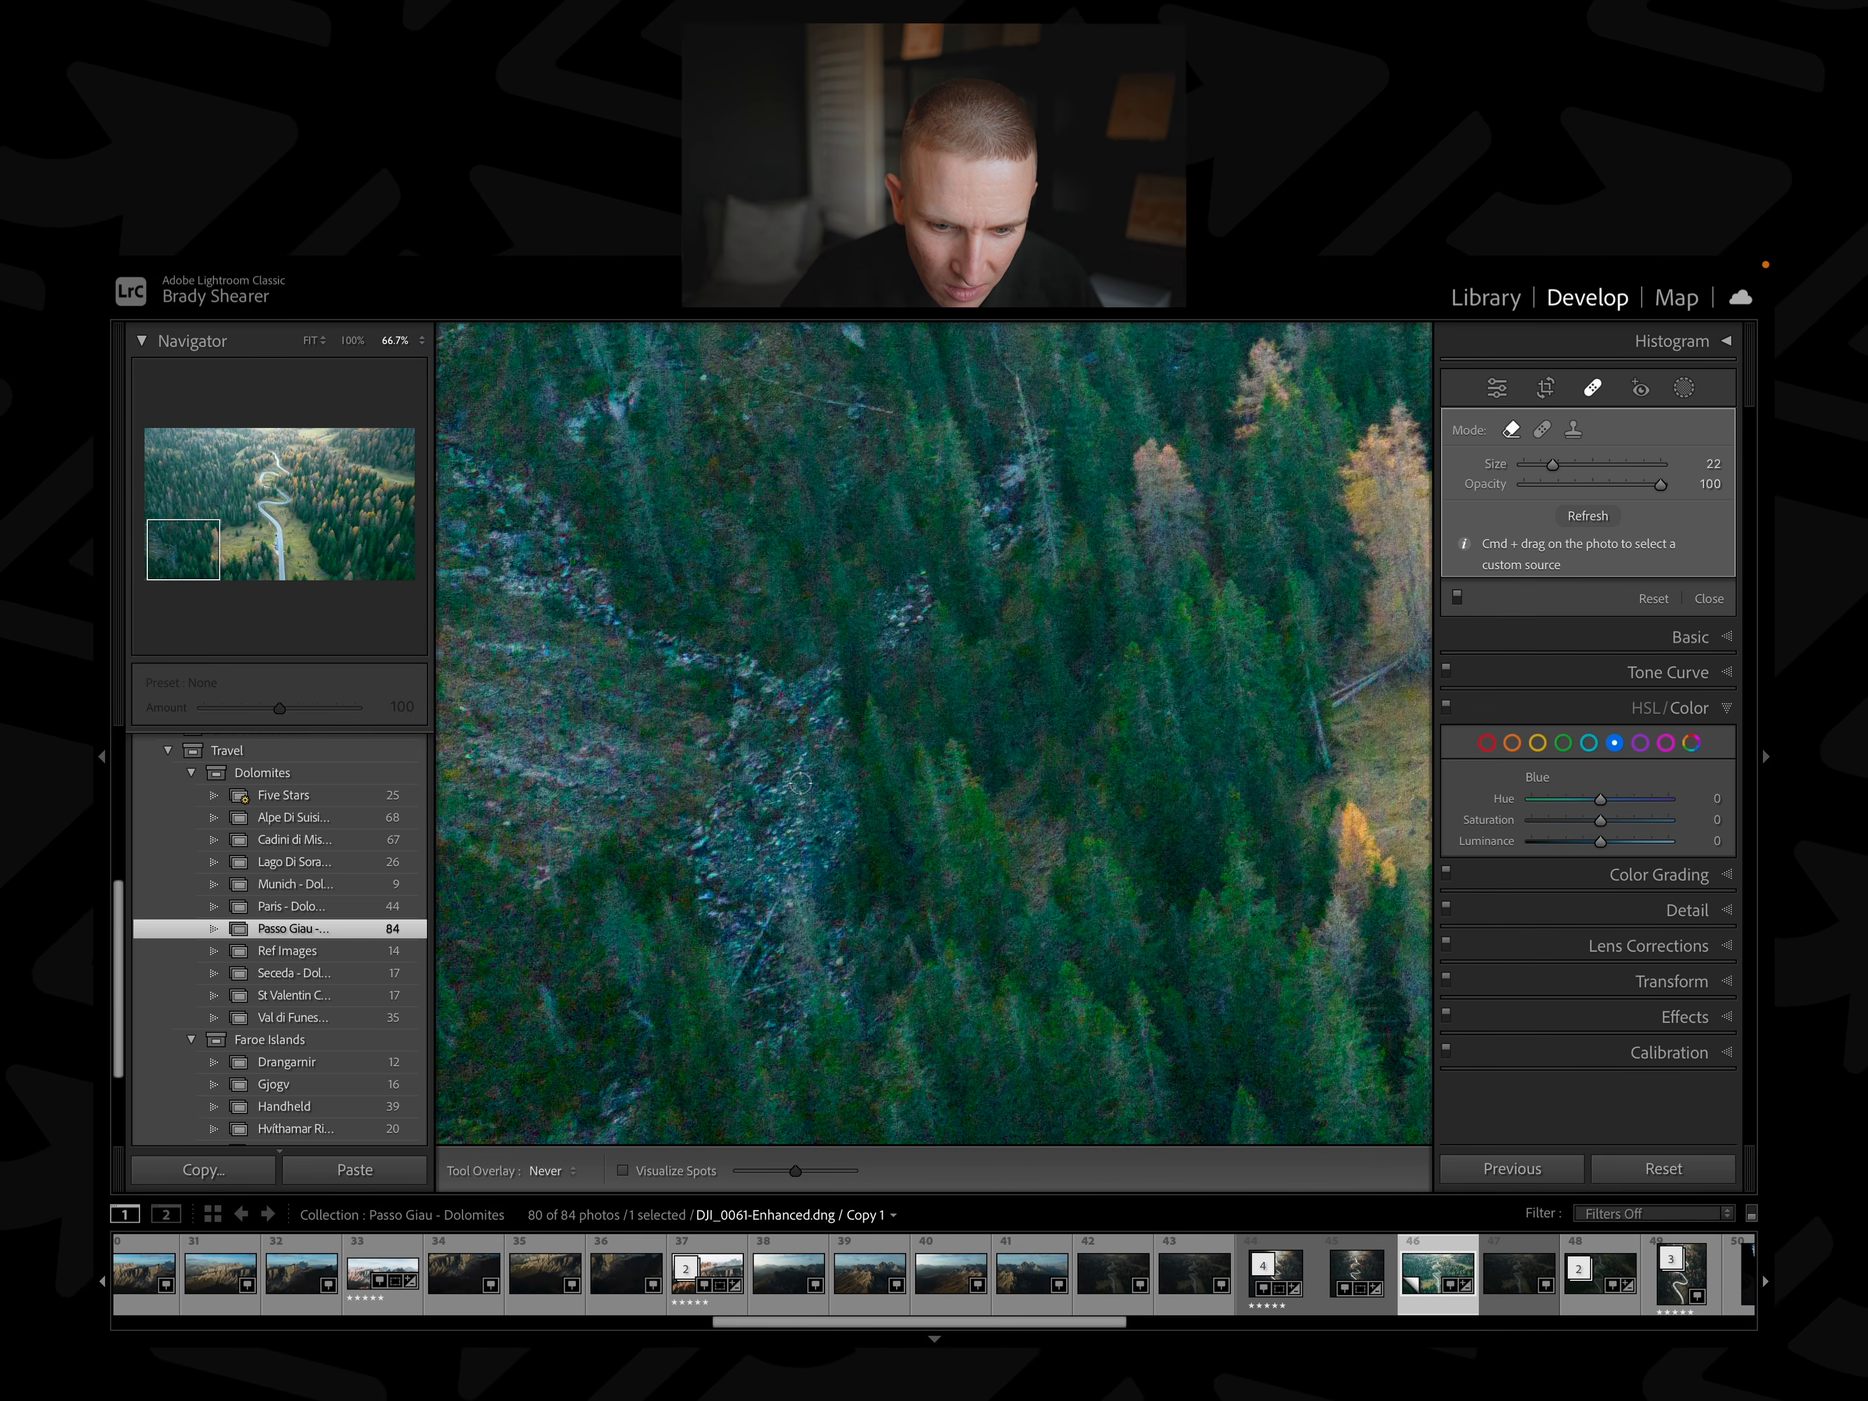
Leave the healing tool, return to the Basic adjustments and fit the whole road photo in view.
click(1722, 711)
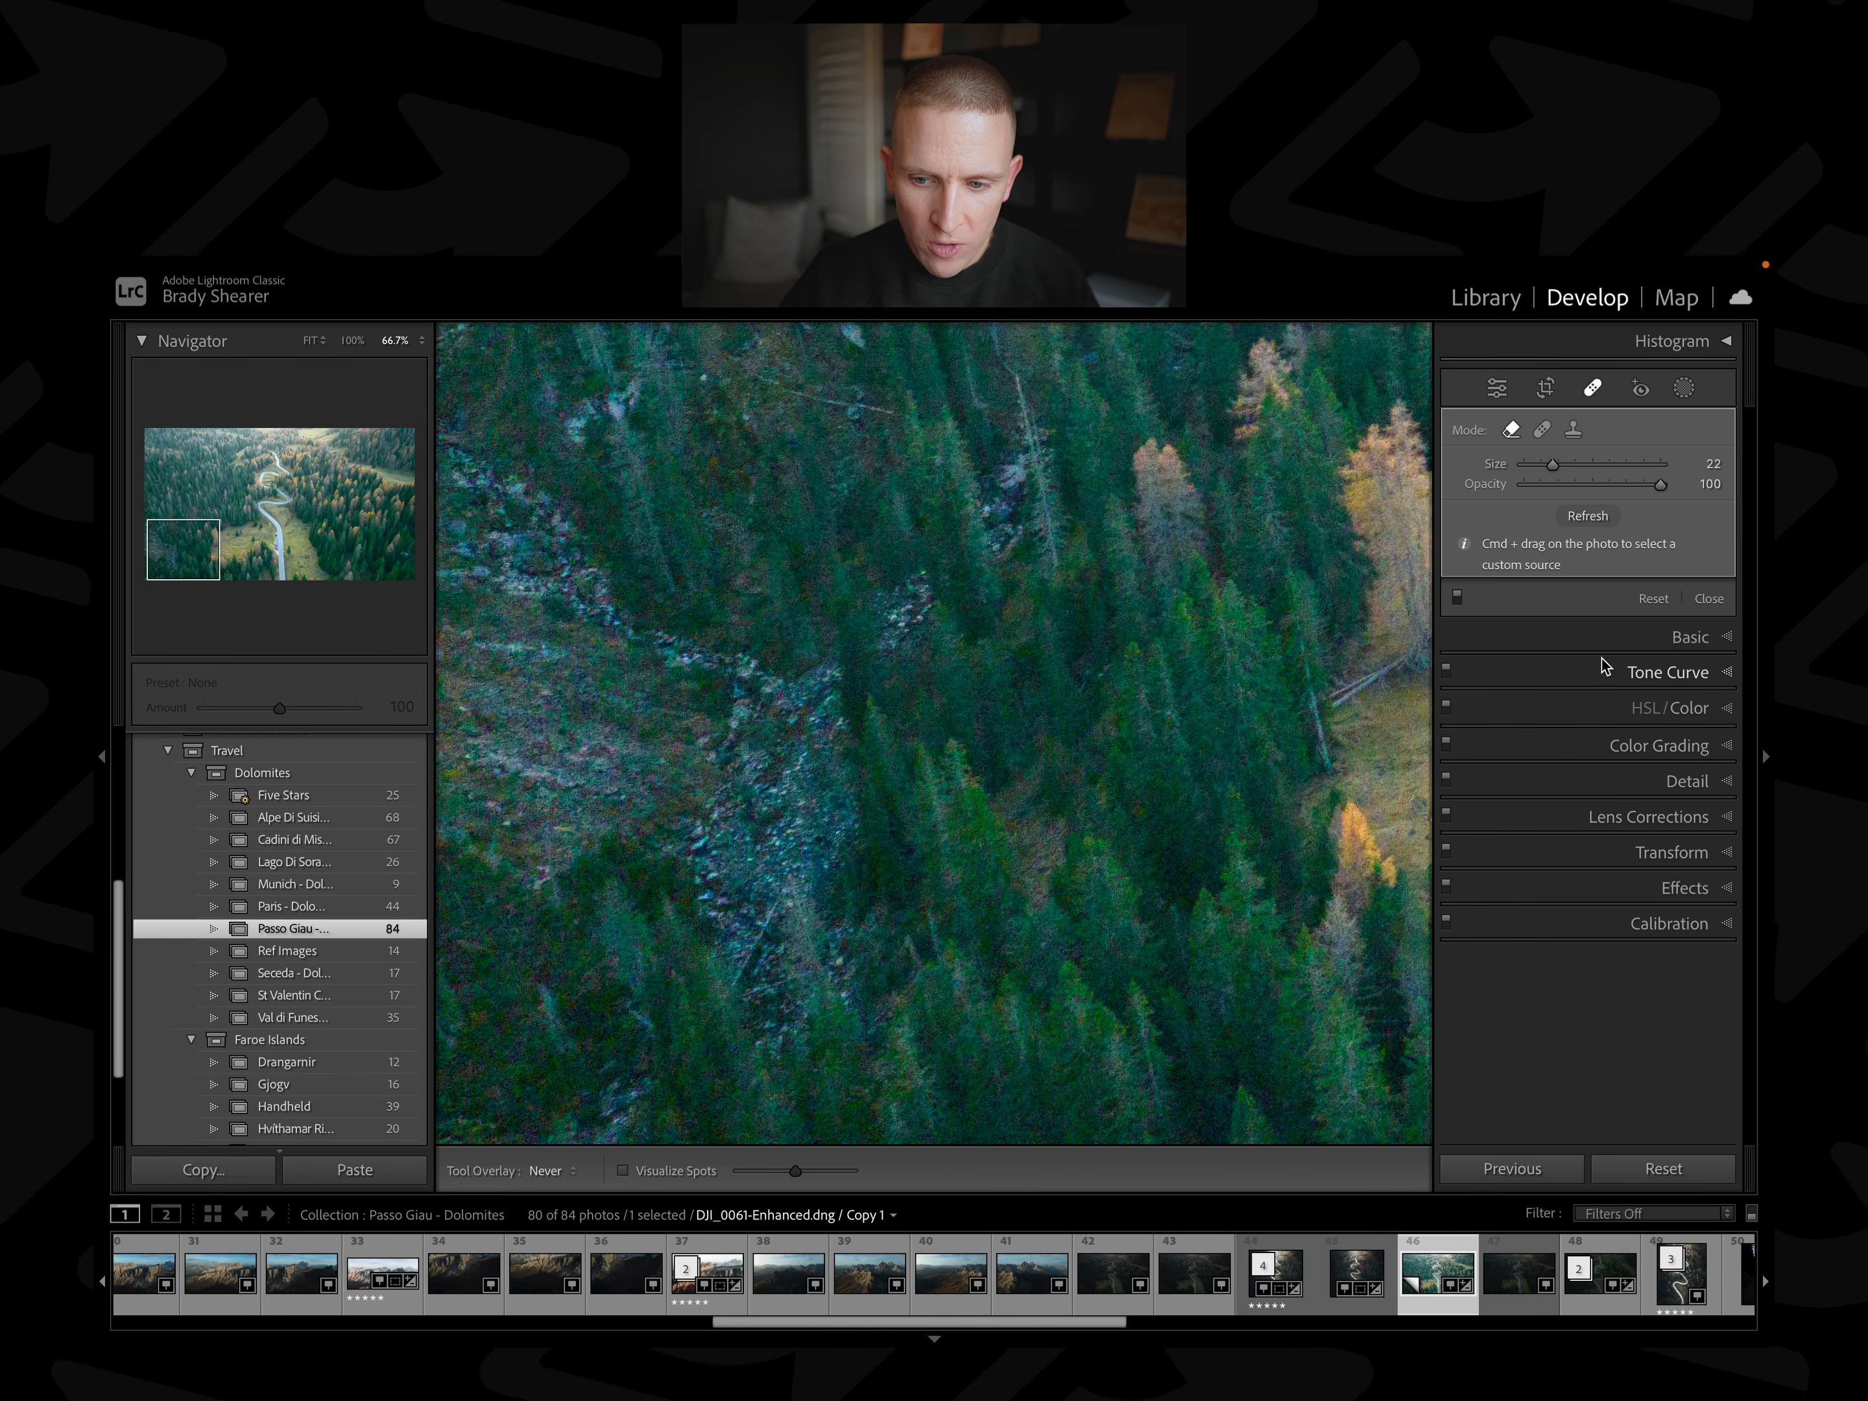
click(1674, 648)
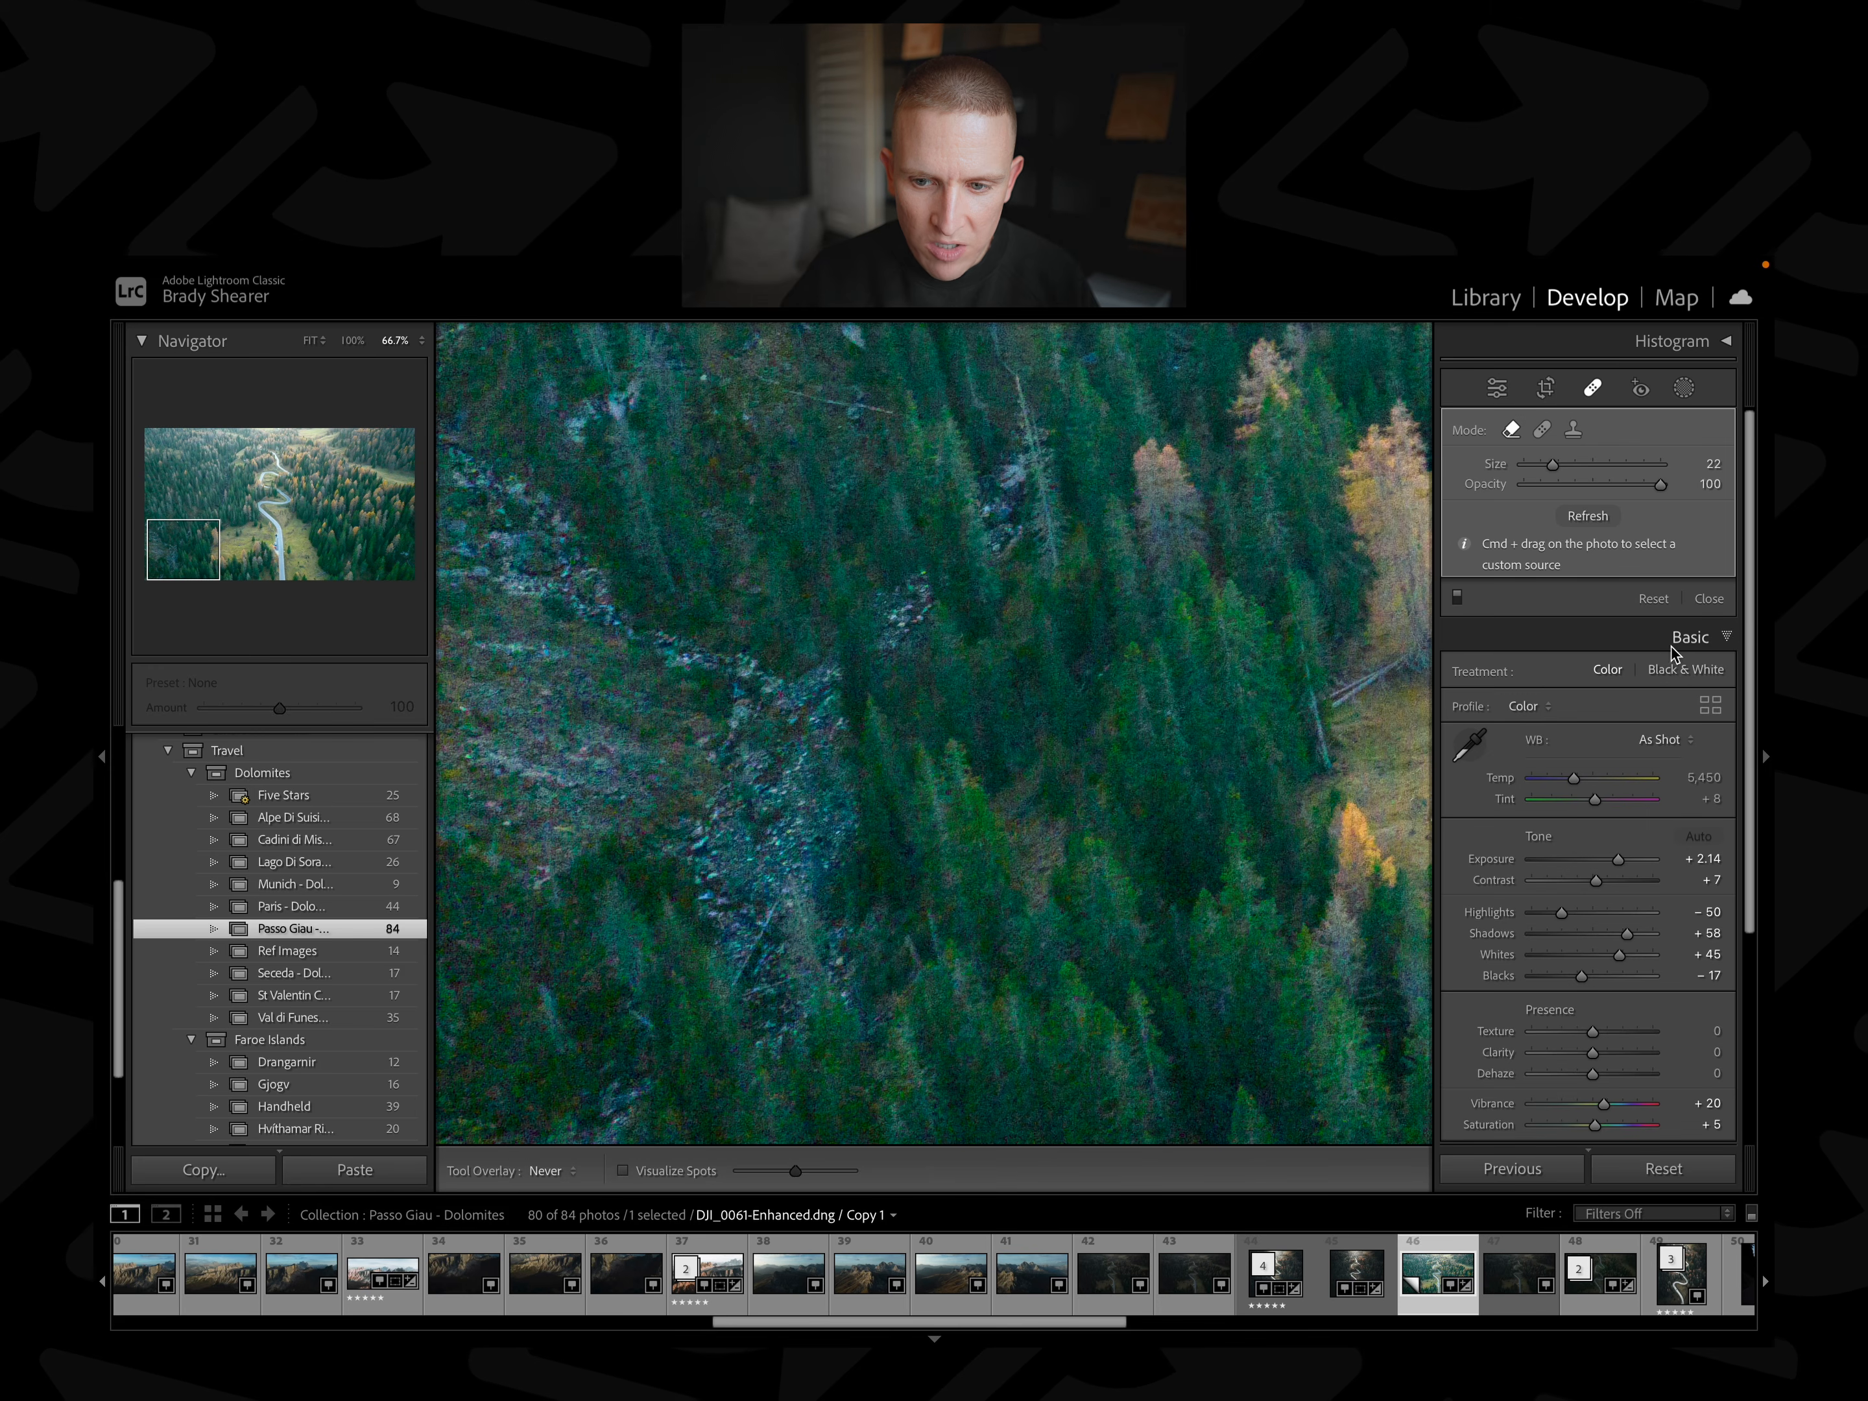
click(1594, 389)
click(1084, 609)
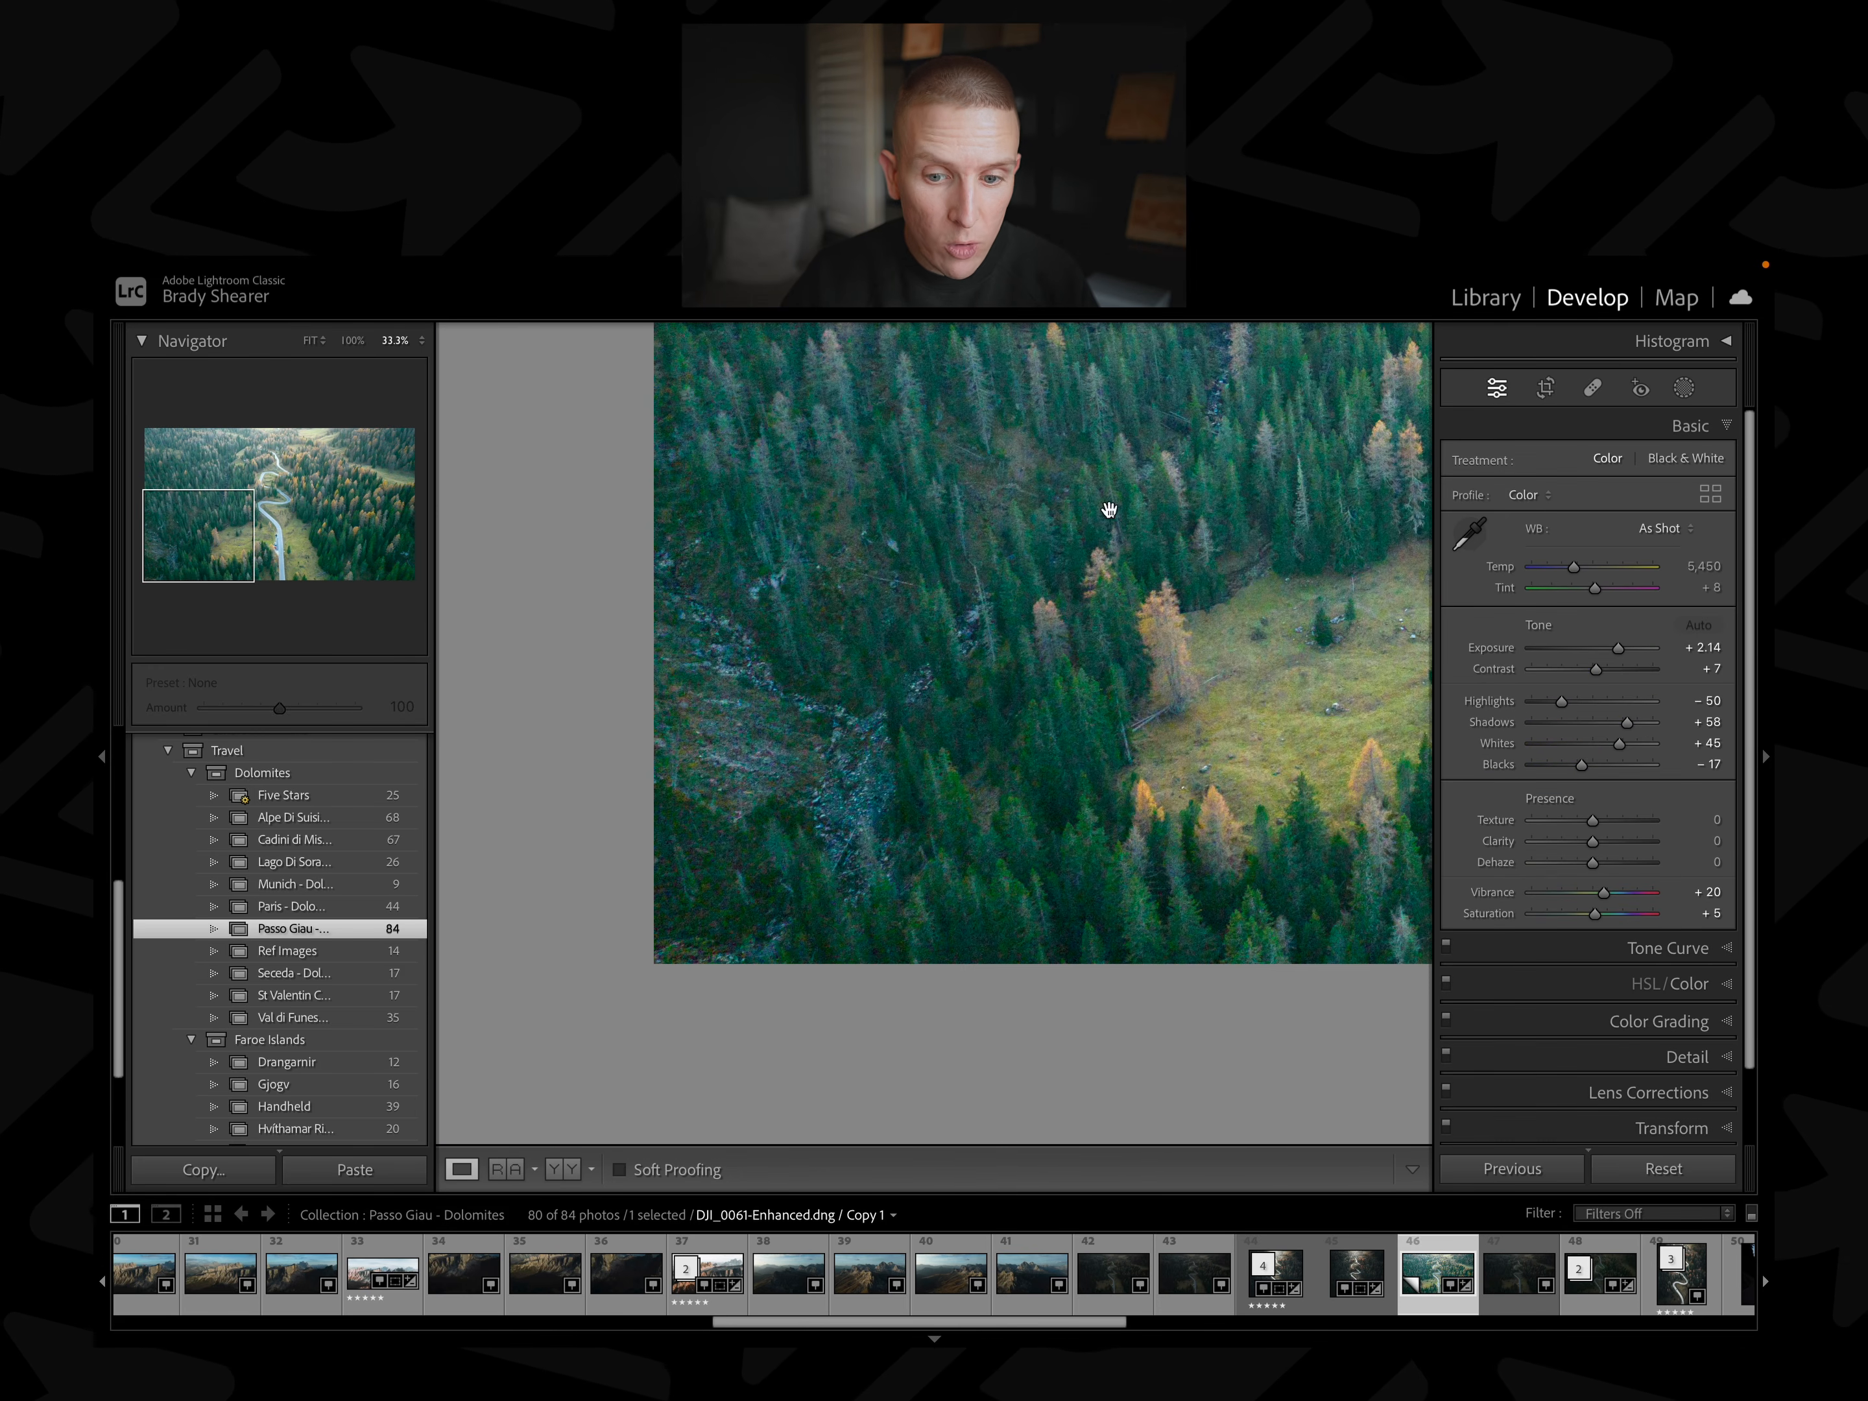
click(312, 342)
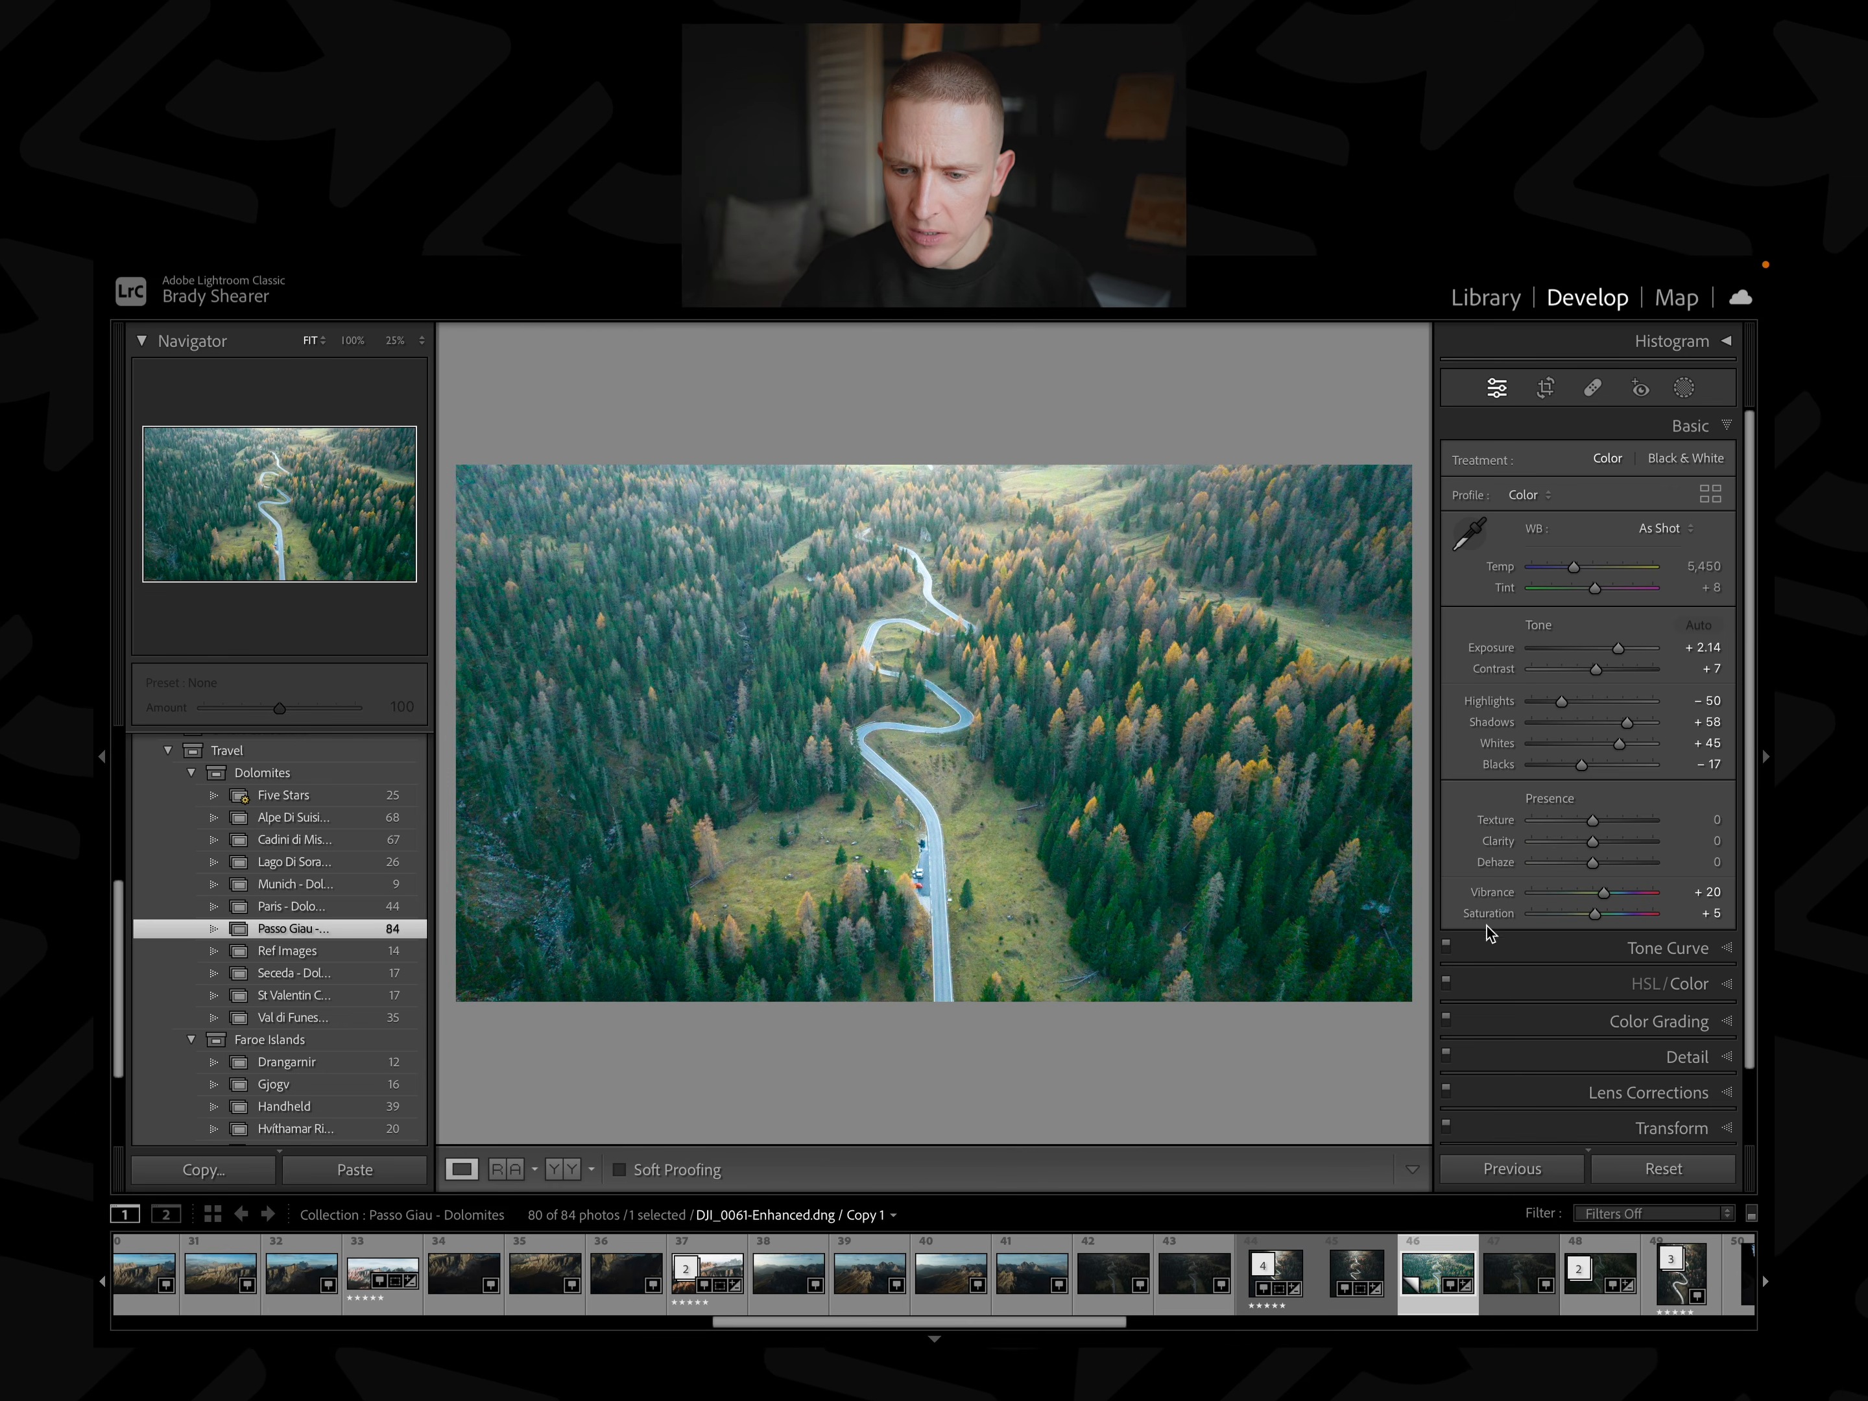
Try the Blue channel's Saturation at +100 in the HSL/Color adjustments twice, reverting it to 0 each time.
click(1645, 984)
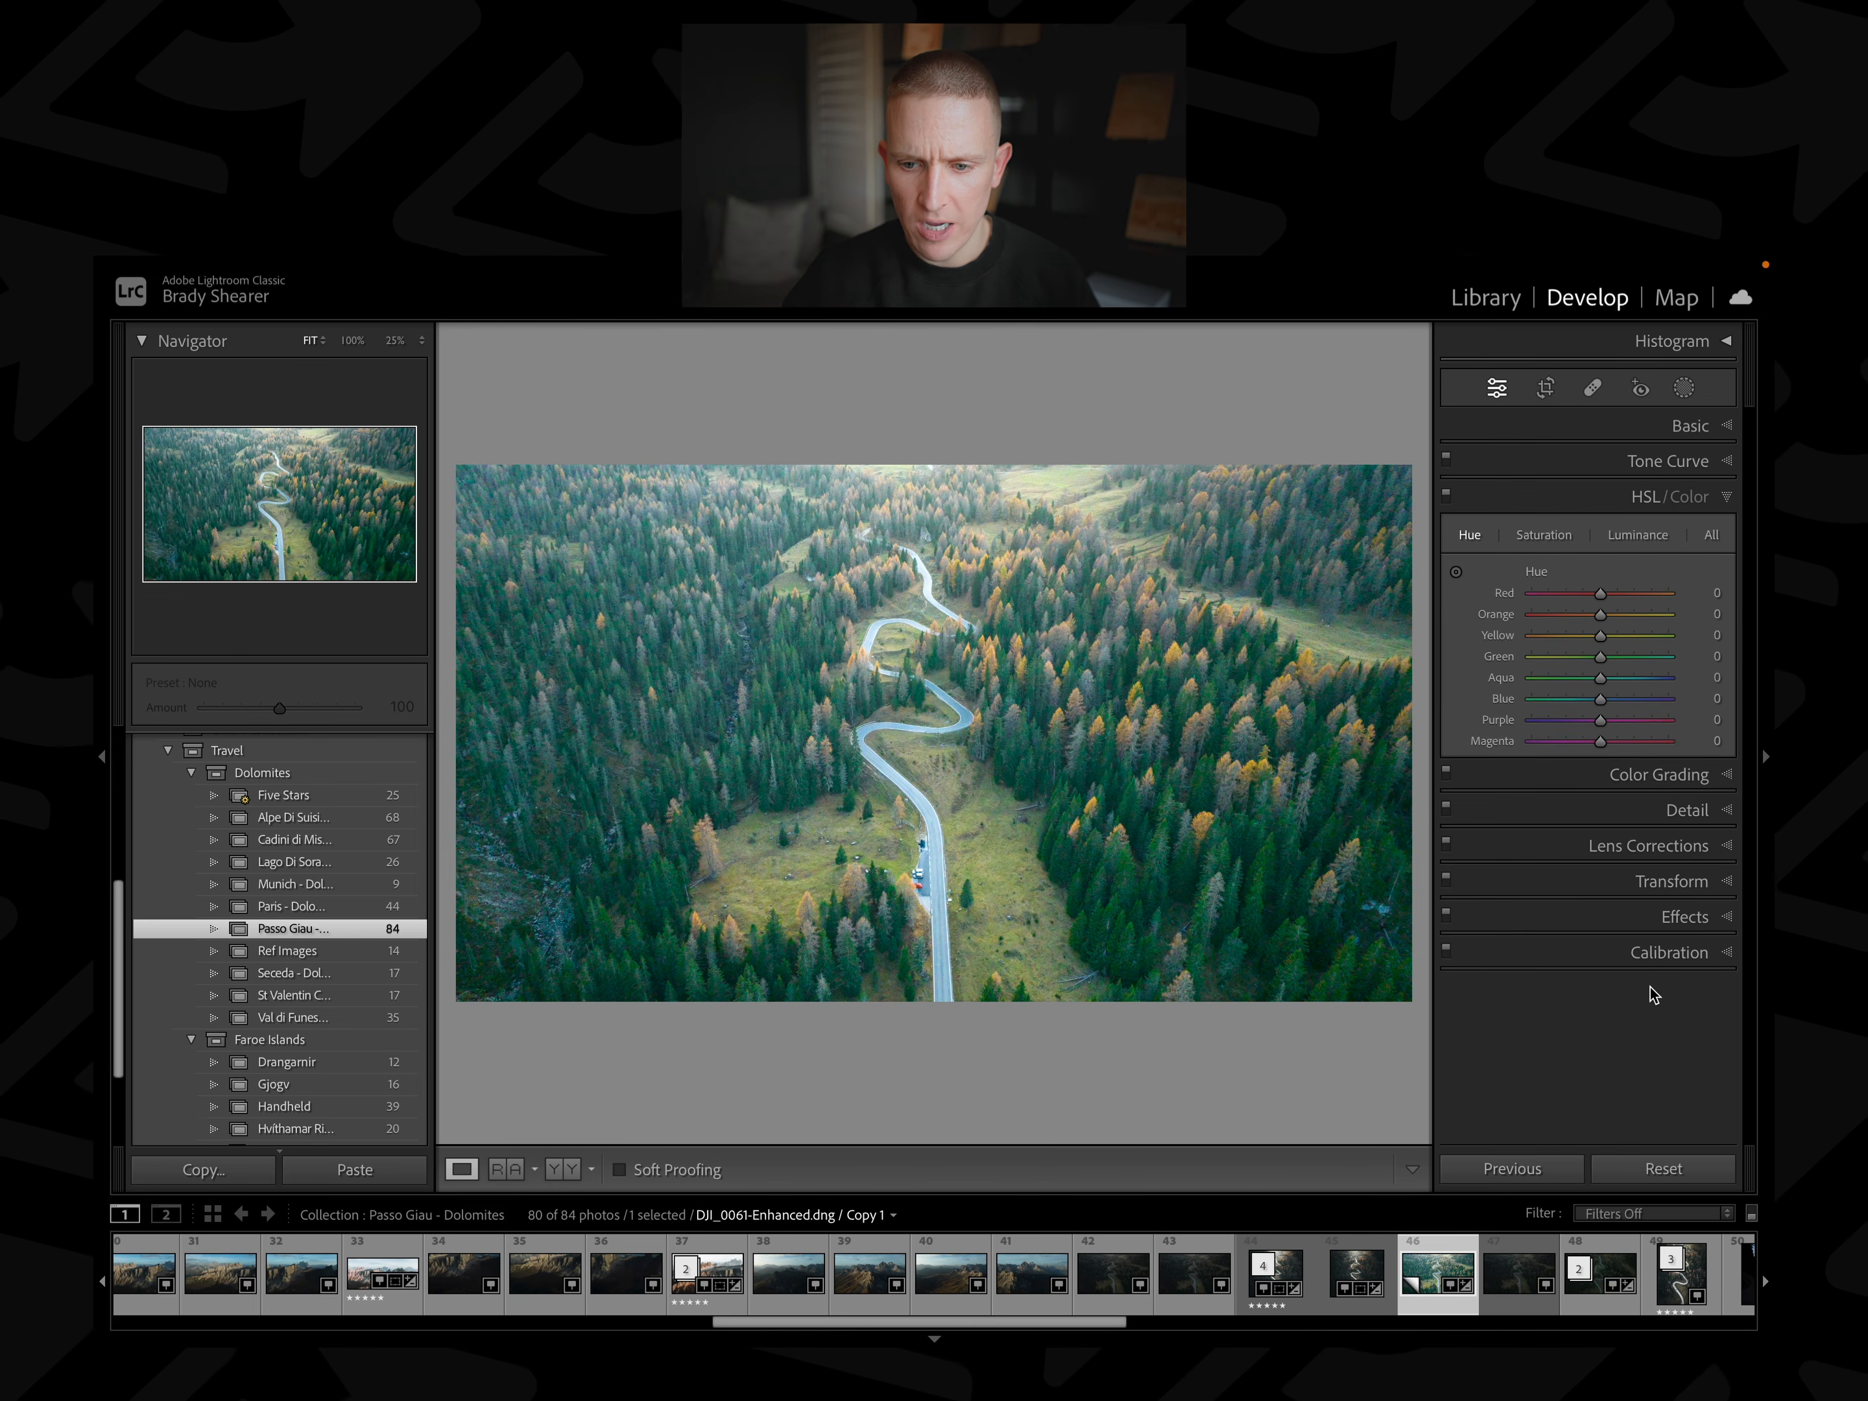
click(1689, 497)
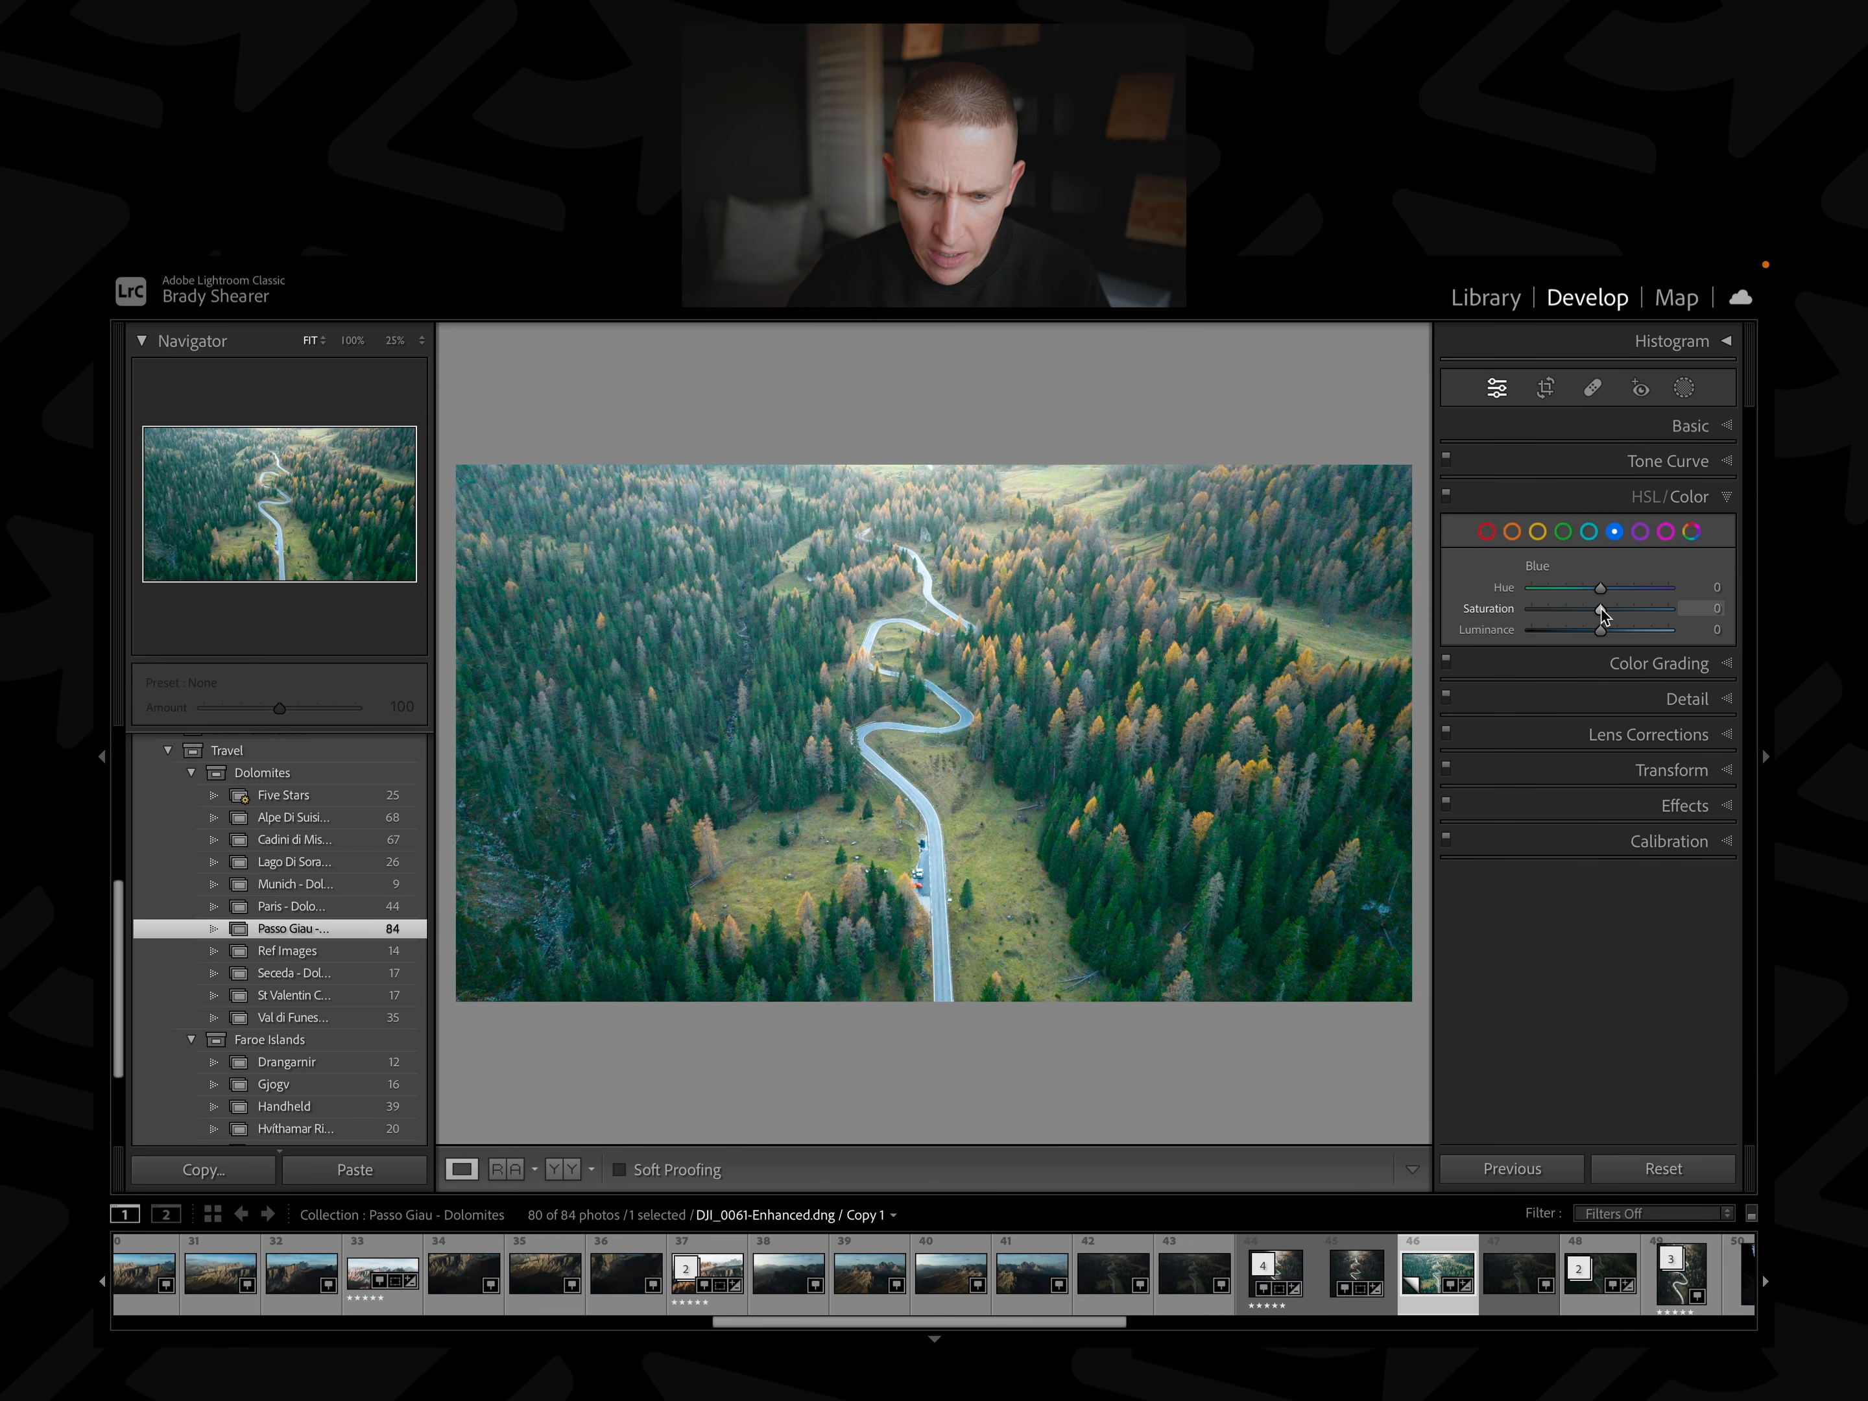
drag(1600, 610, 1762, 611)
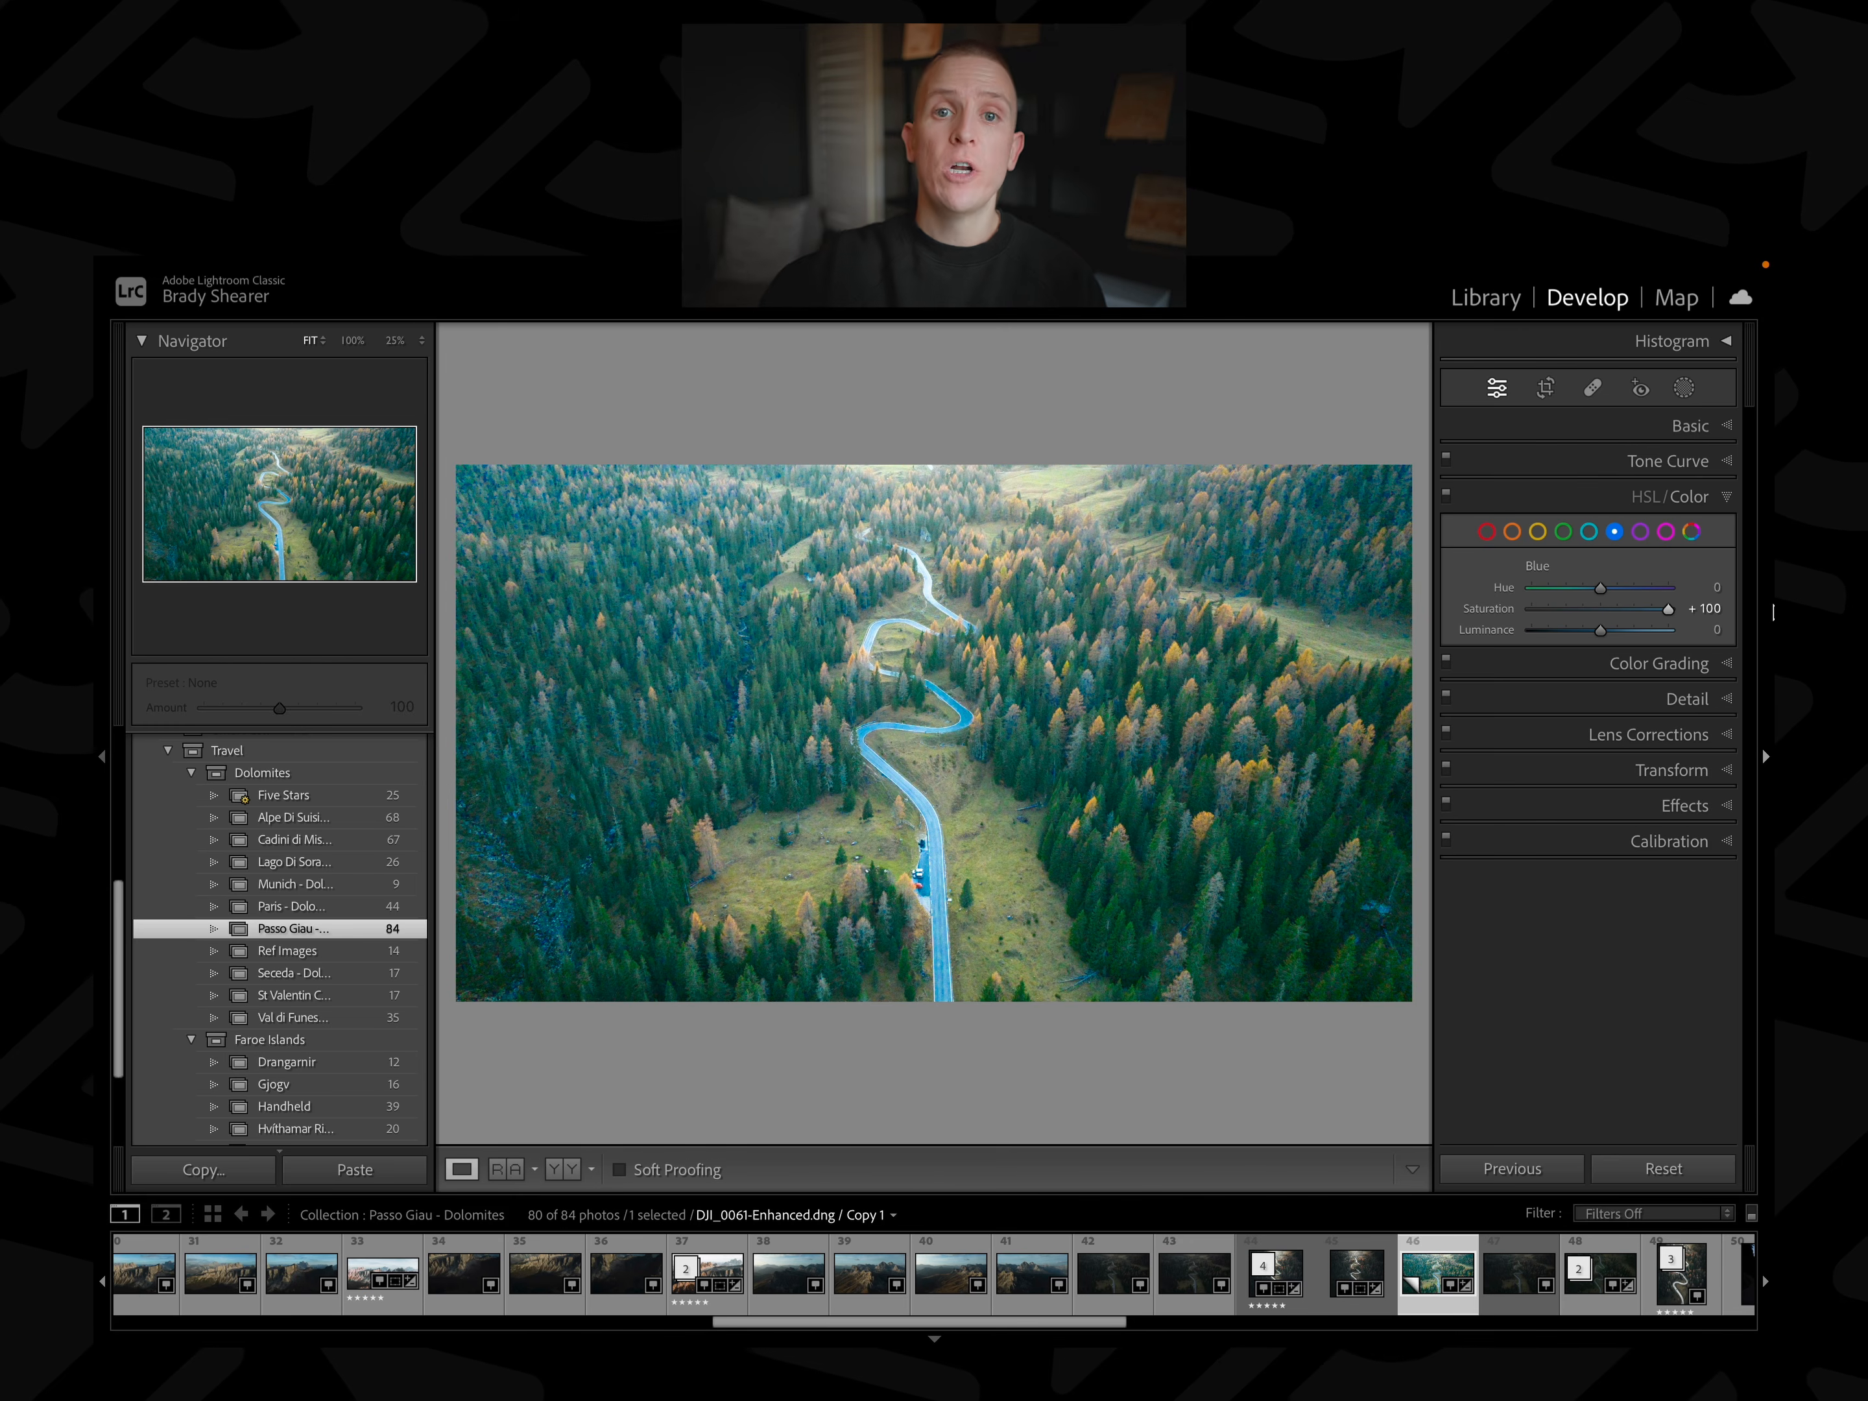
double_click(1489, 609)
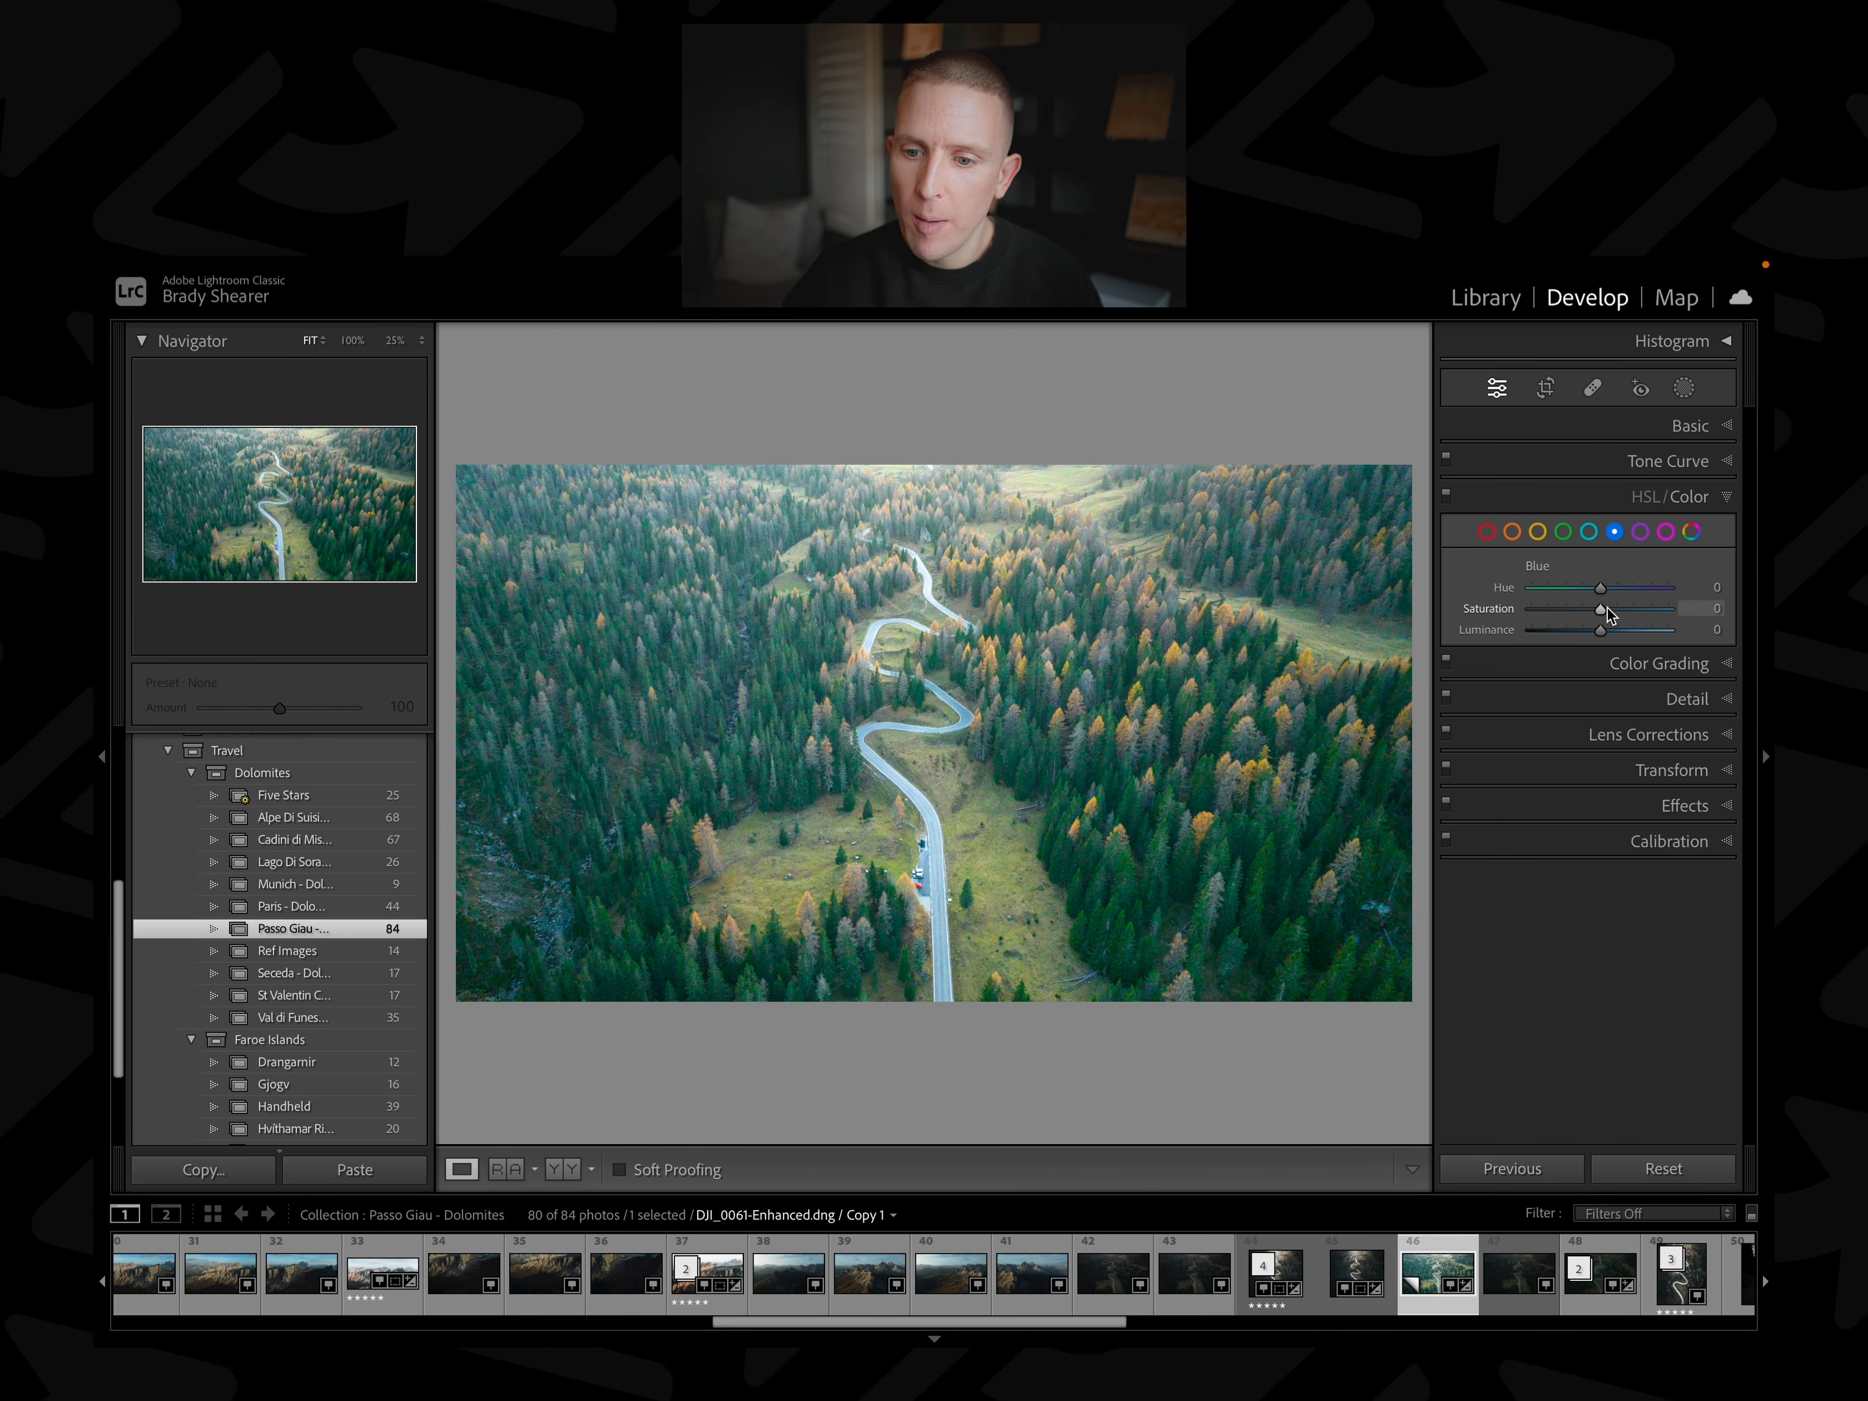
drag(1600, 614, 1773, 668)
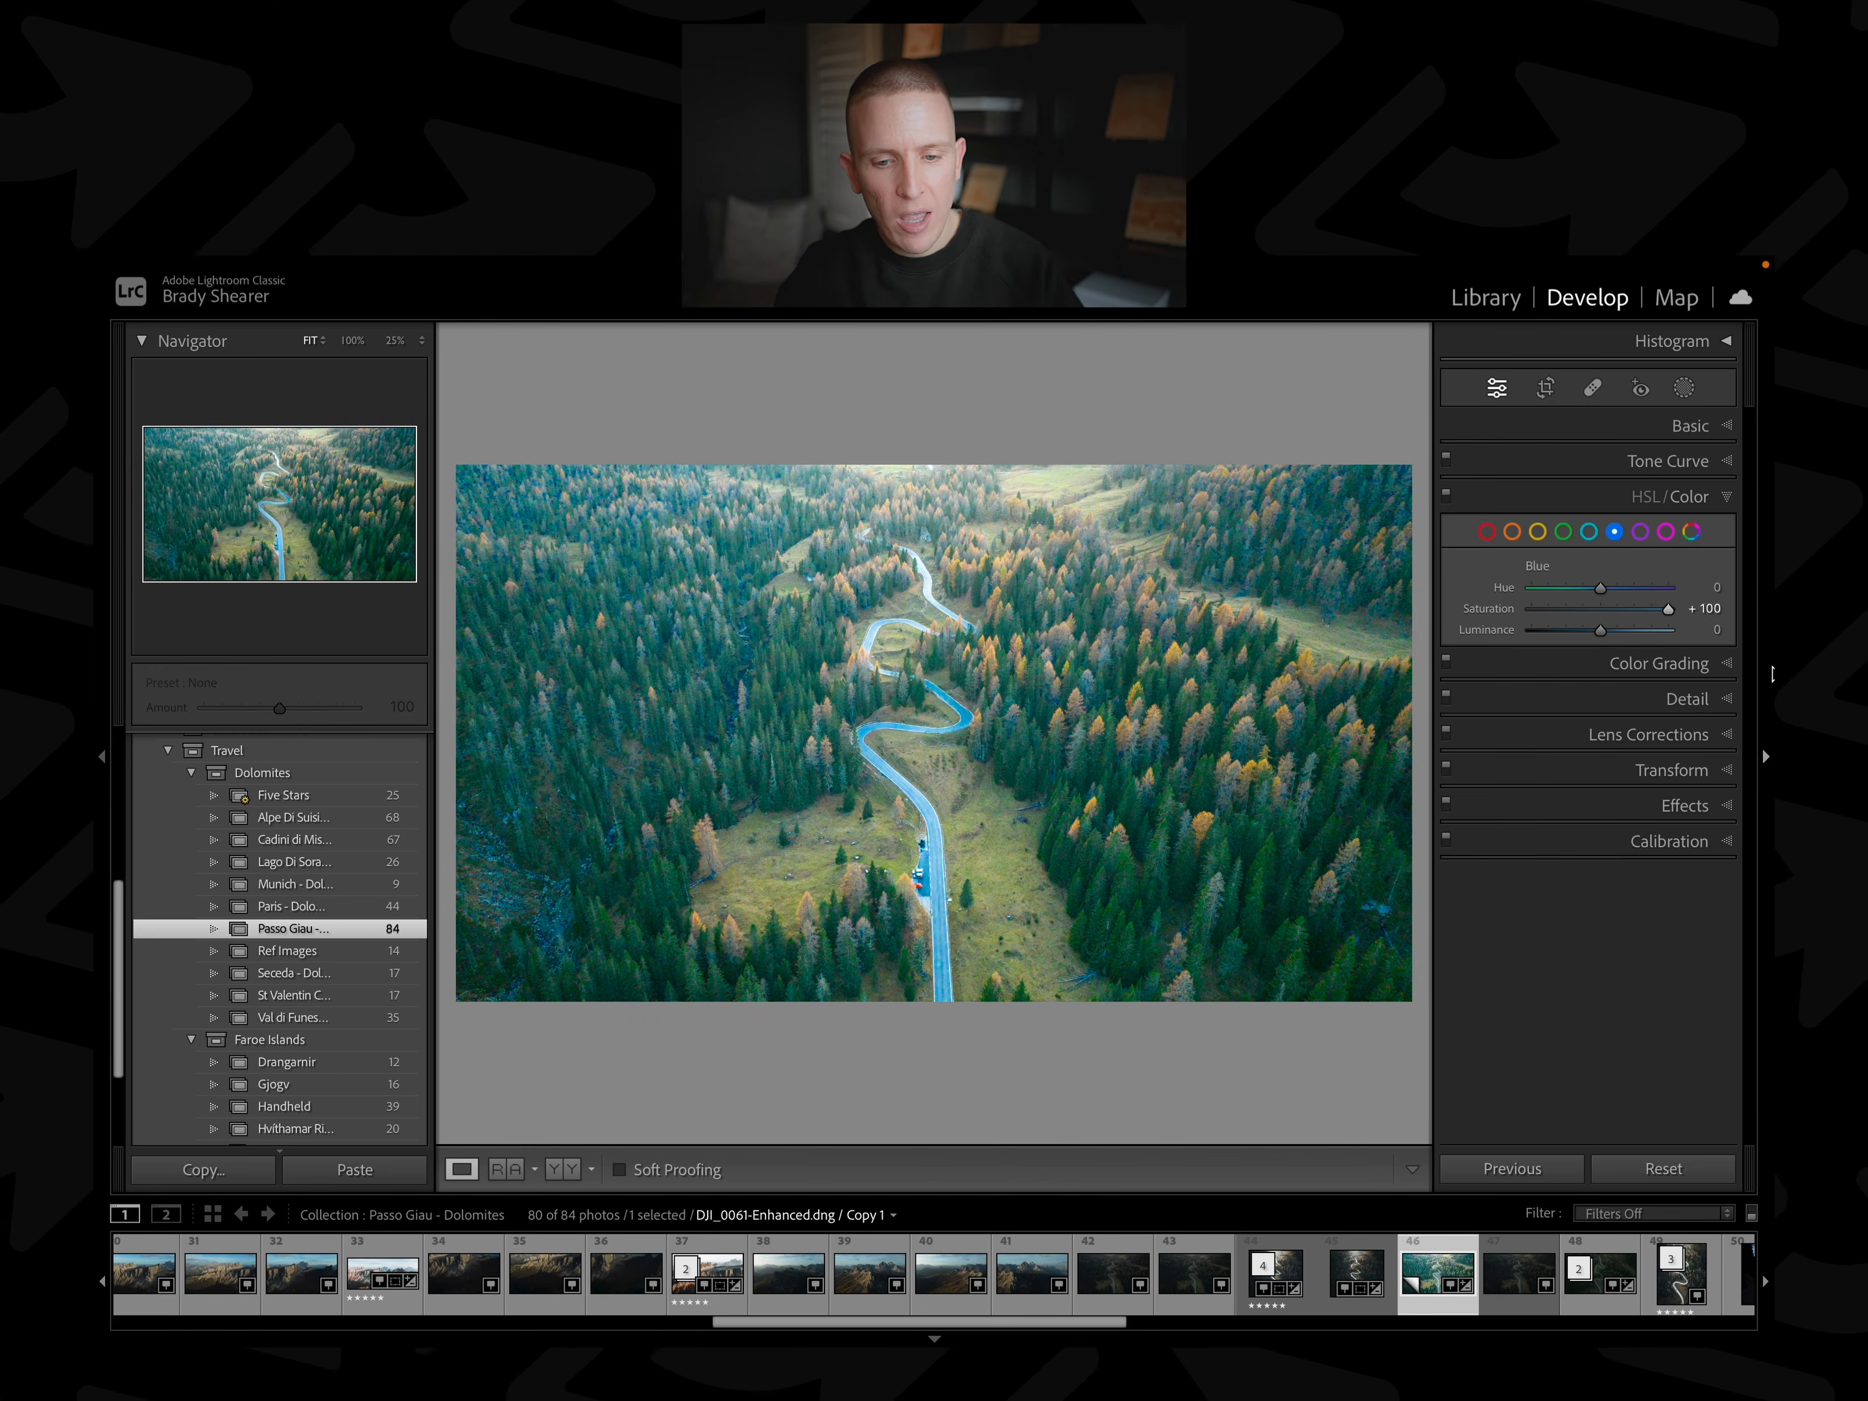
key(ctrl+z)
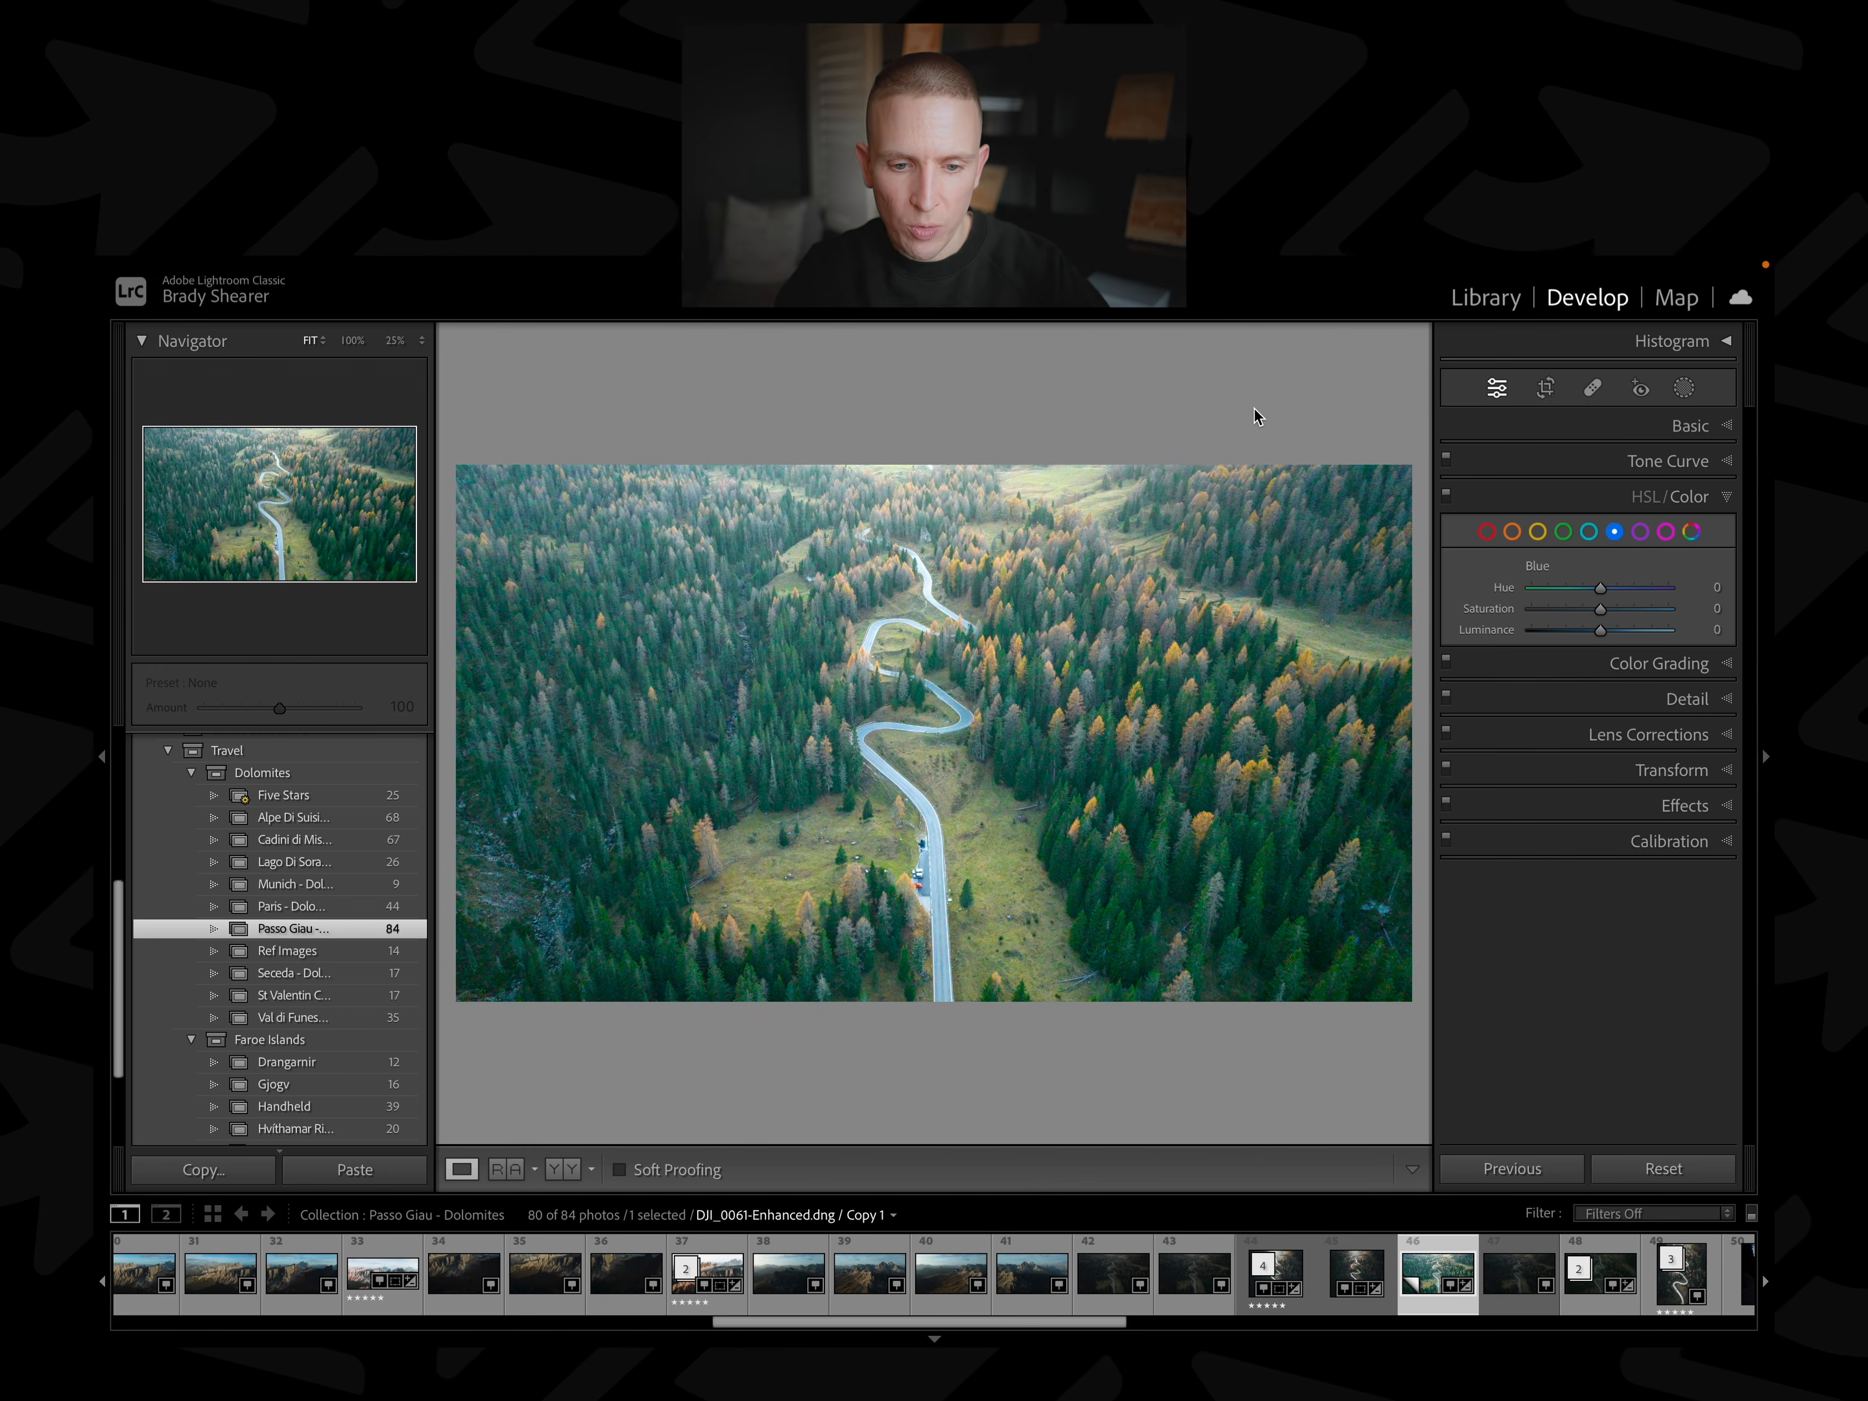